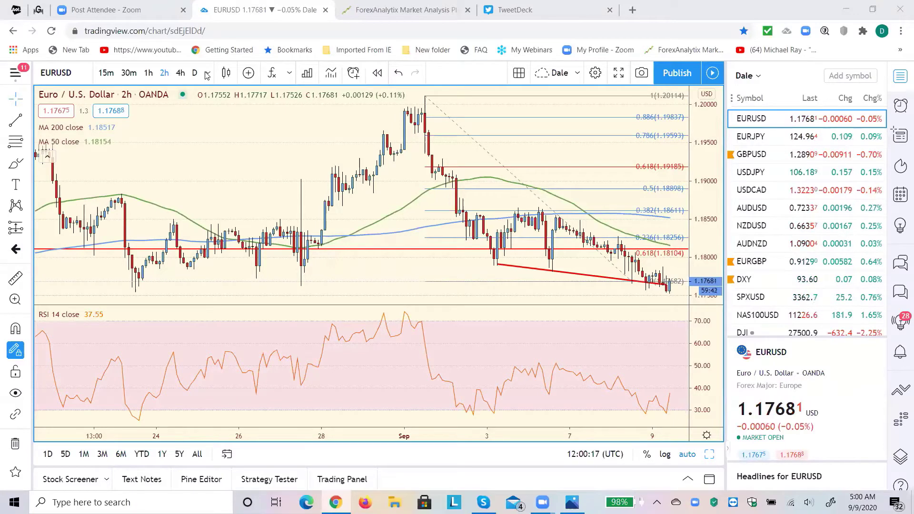
Step: Load the EURGBP 2-hour chart from the watchlist in place of EURUSD
{"action": "left_click", "coordinate": [757, 264]}
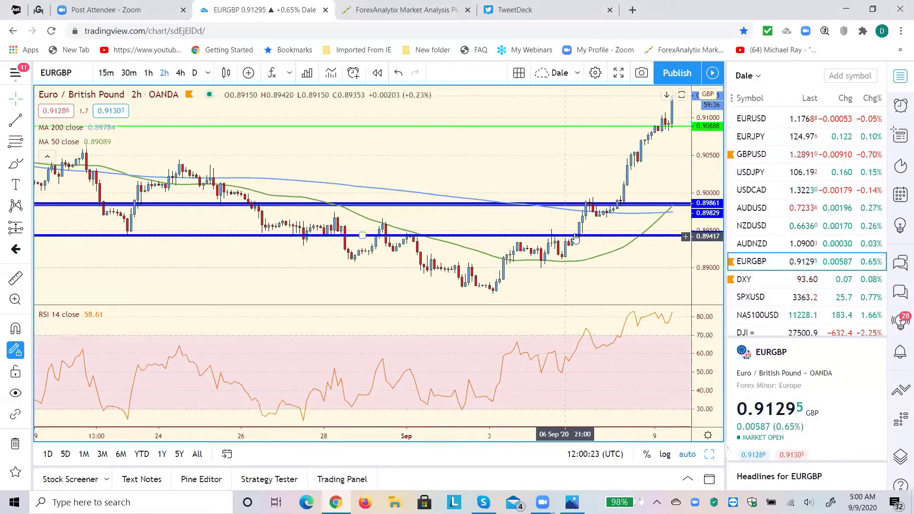
Step: Nudge the lower blue EURGBP support line up, check the daily chart, and return to 2h
{"action": "left_click_drag", "start_coordinate": [577, 238], "coordinate": [580, 236]}
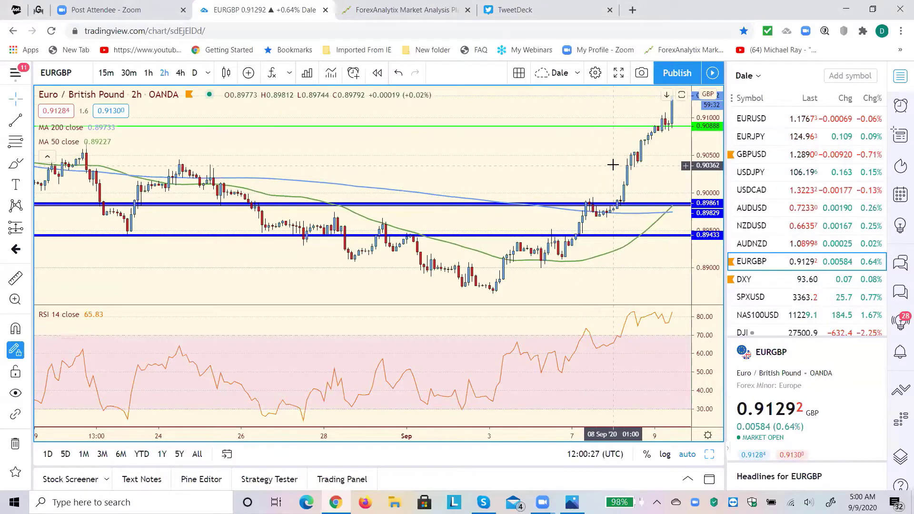
{"action": "left_click", "coordinate": [195, 74]}
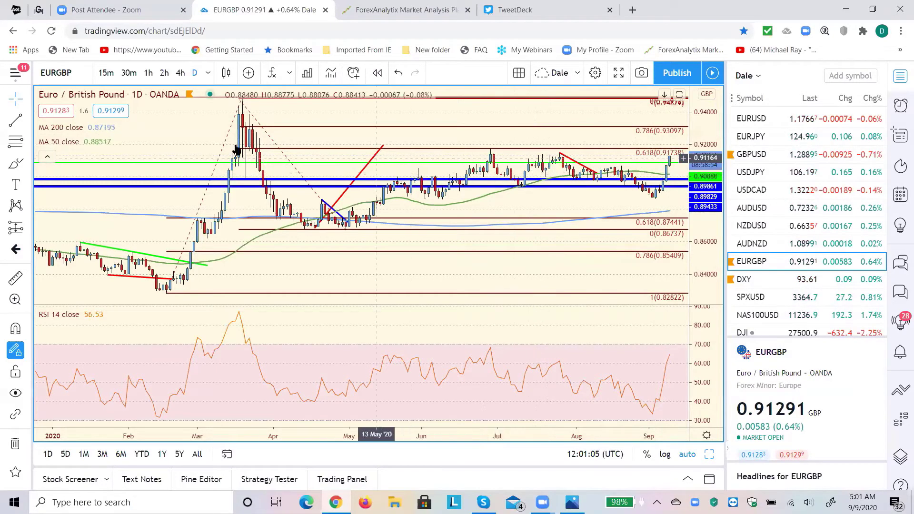
{"action": "left_click", "coordinate": [167, 75]}
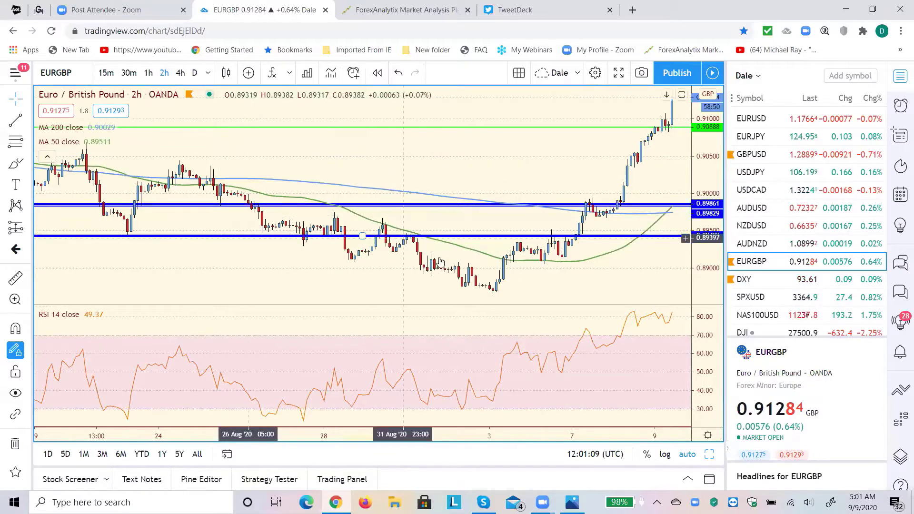
{"action": "left_click", "coordinate": [537, 237]}
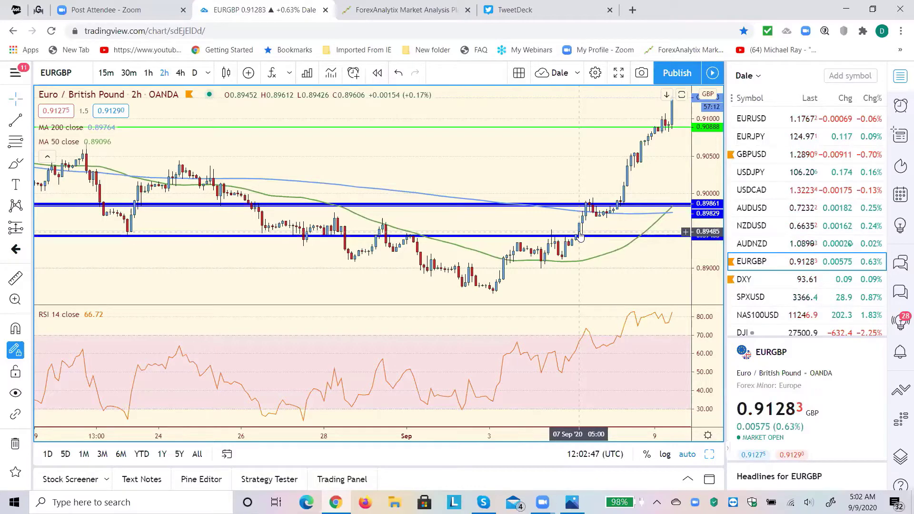
Step: Review the EURUSD chart, then load the DXY US Dollar Index chart
{"action": "left_click", "coordinate": [752, 121]}
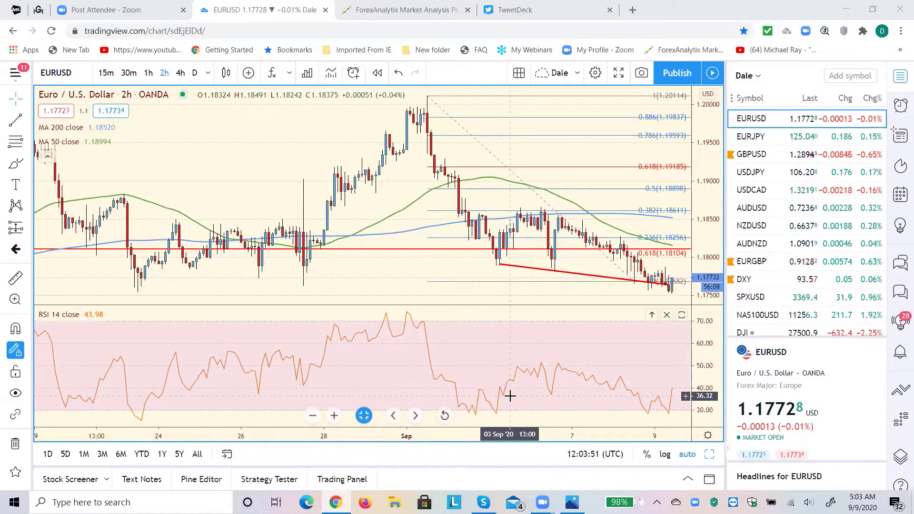
{"action": "left_click", "coordinate": [741, 283]}
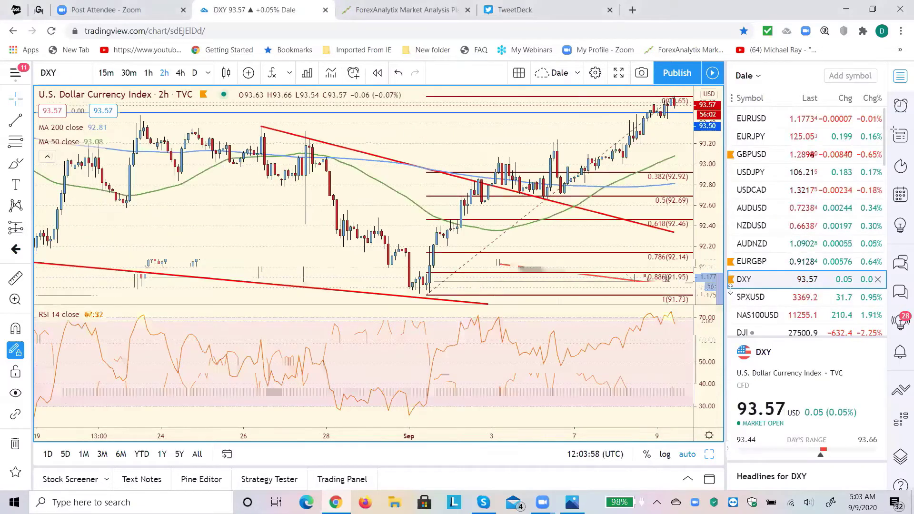
Step: Put the DXY chart on the 15-minute timeframe to see MA 200, MA 50 and RSI 14
{"action": "left_click", "coordinate": [105, 72]}
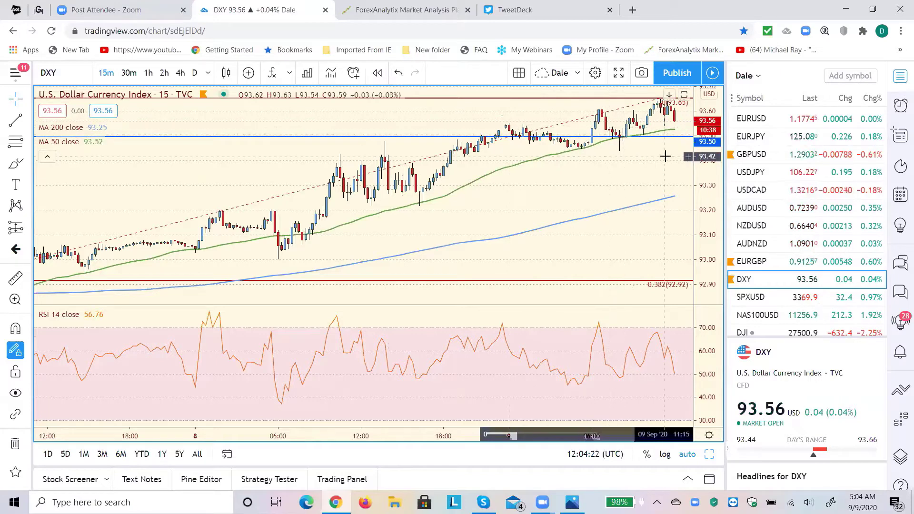
Step: Review DXY on the 4-hour and daily charts, then return it to the 2-hour view
{"action": "left_click", "coordinate": [180, 73]}
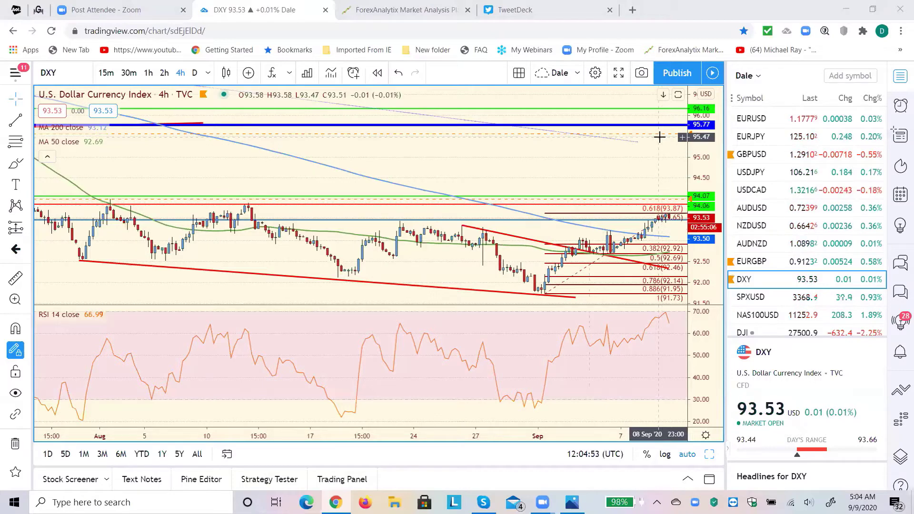
{"action": "left_click", "coordinate": [196, 79]}
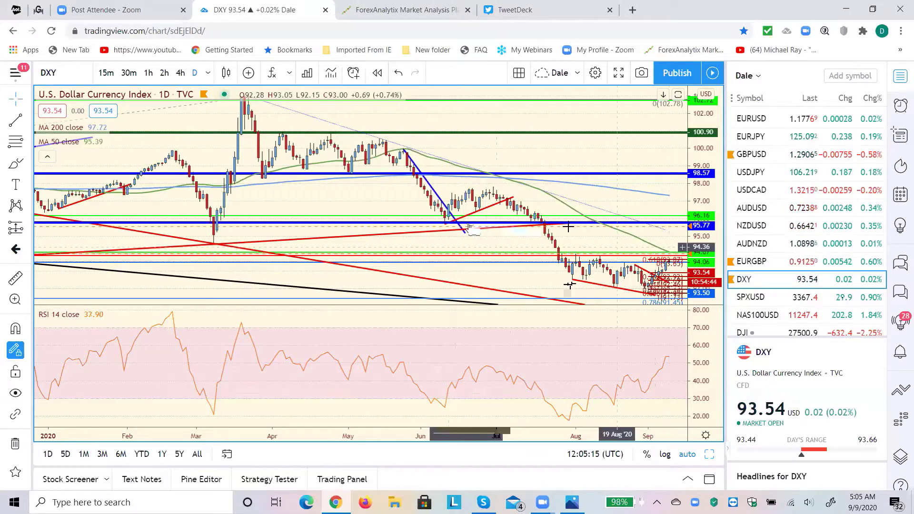
{"action": "left_click", "coordinate": [163, 74]}
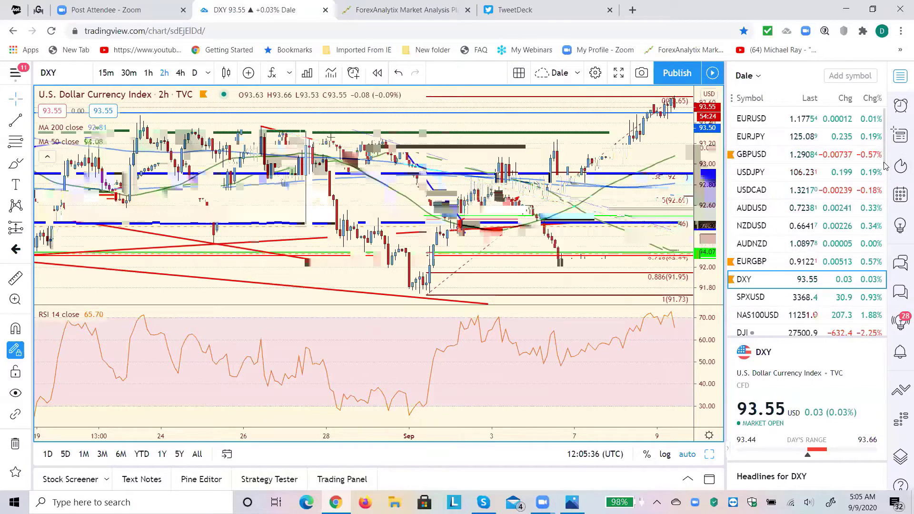
{"action": "scroll", "coordinate": [791, 309], "scroll_direction": "down", "scroll_amount": 2}
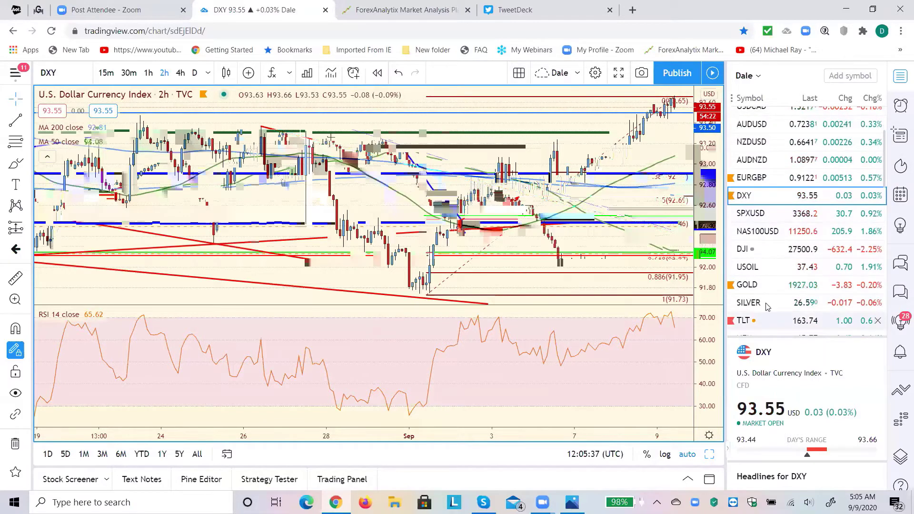
{"action": "left_click", "coordinate": [748, 286]}
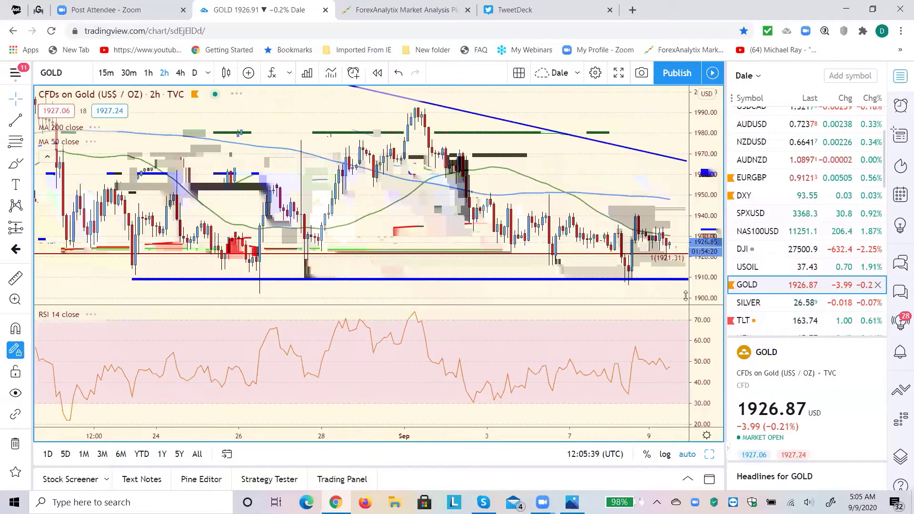
{"action": "left_click", "coordinate": [634, 284]}
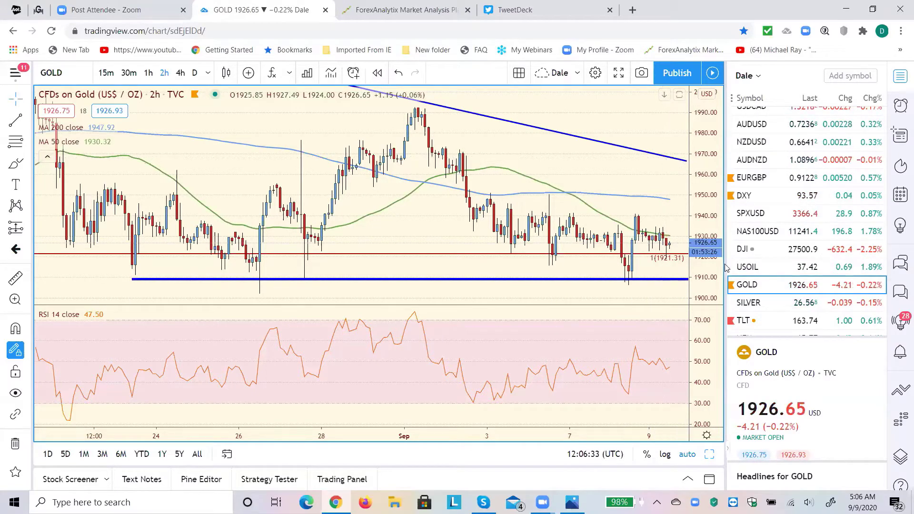
Step: Load the SPXUSD 2-hour chart with its blue support line at 3335.4
{"action": "left_click", "coordinate": [750, 215]}
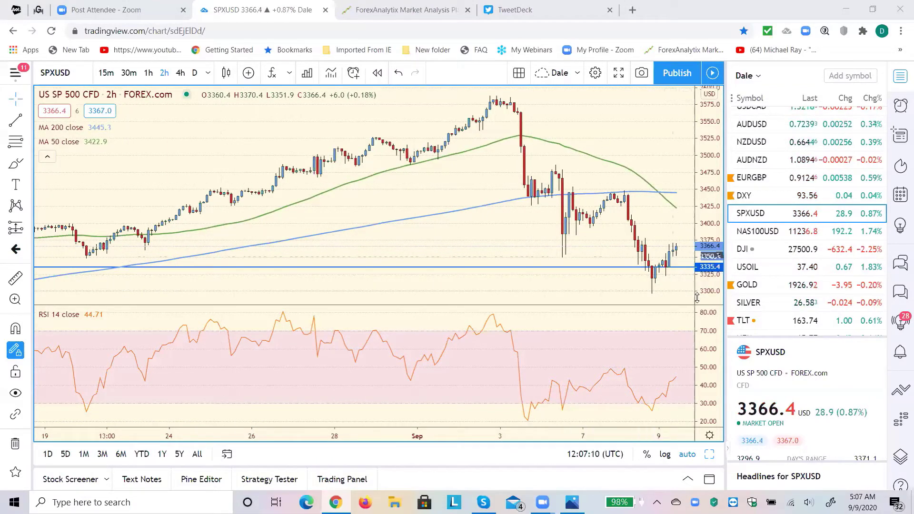
Step: Load the WTI crude oil (USOIL) 2-hour chart showing the green 42.40 line
{"action": "left_click", "coordinate": [748, 268]}
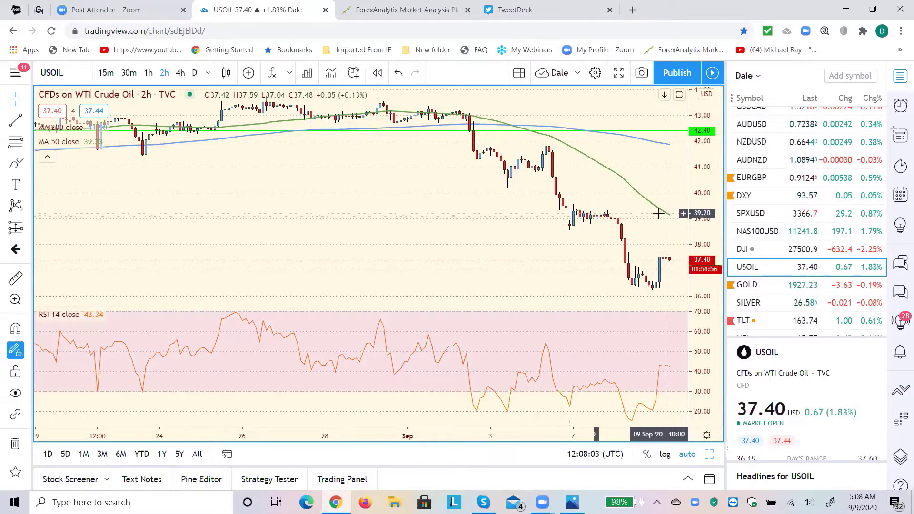
Step: Switch USOIL to the 4-hour timeframe and scroll the watchlist back to the top
{"action": "left_click", "coordinate": [181, 73]}
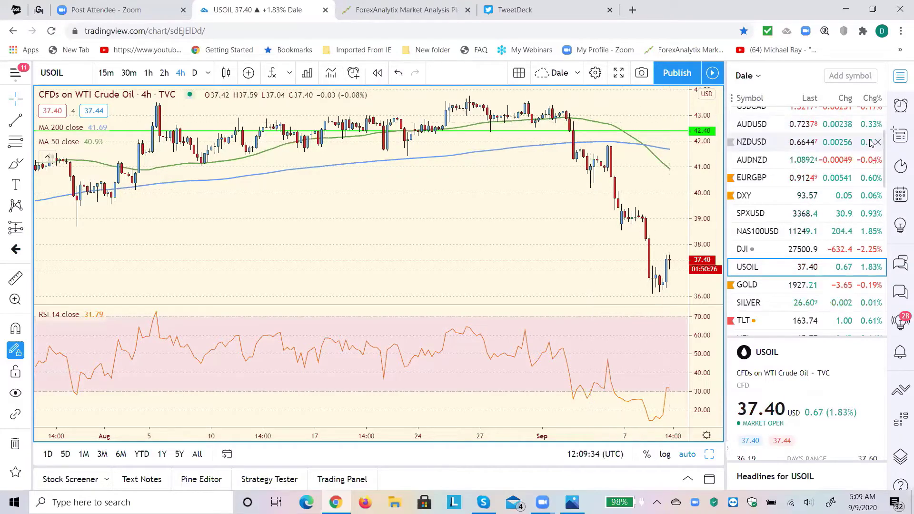
{"action": "left_click_drag", "start_coordinate": [885, 161], "coordinate": [891, 138]}
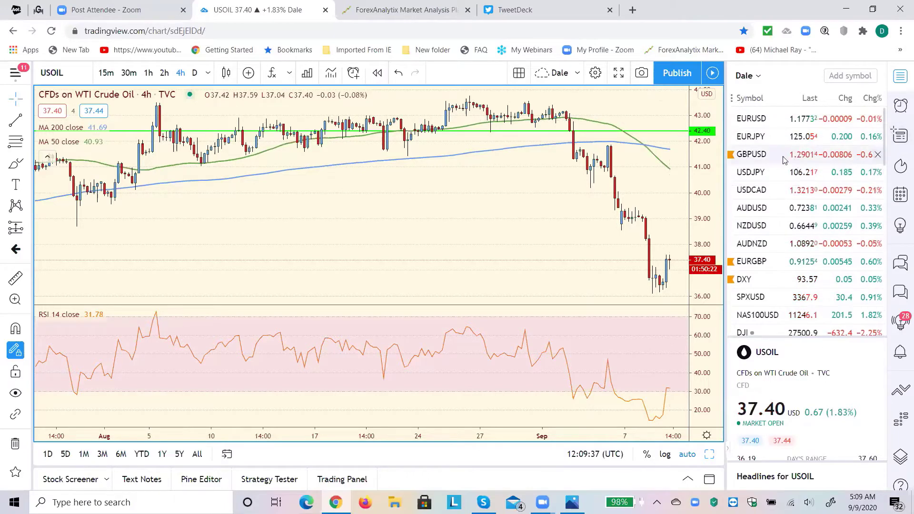
Step: Load GBPUSD, check its 30m and 15m views, then settle on 2h and select the Fibonacci
{"action": "left_click", "coordinate": [758, 157]}
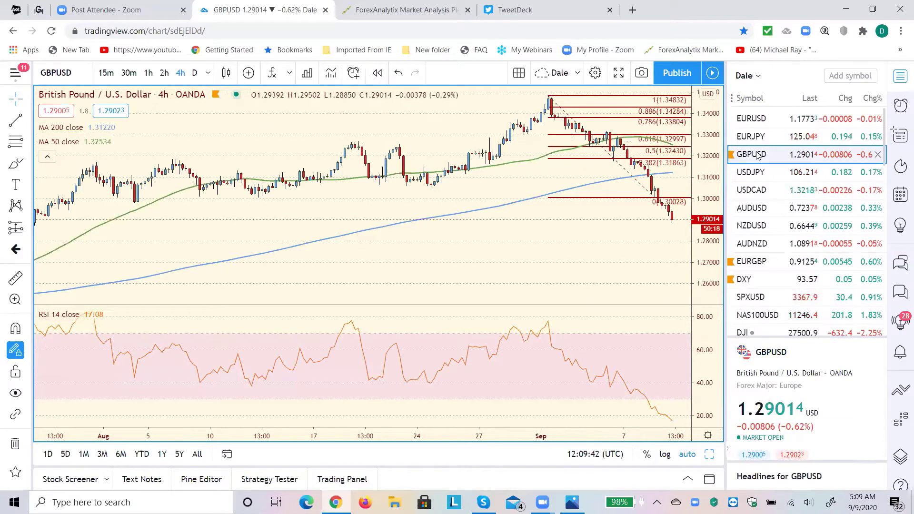
{"action": "left_click", "coordinate": [135, 76]}
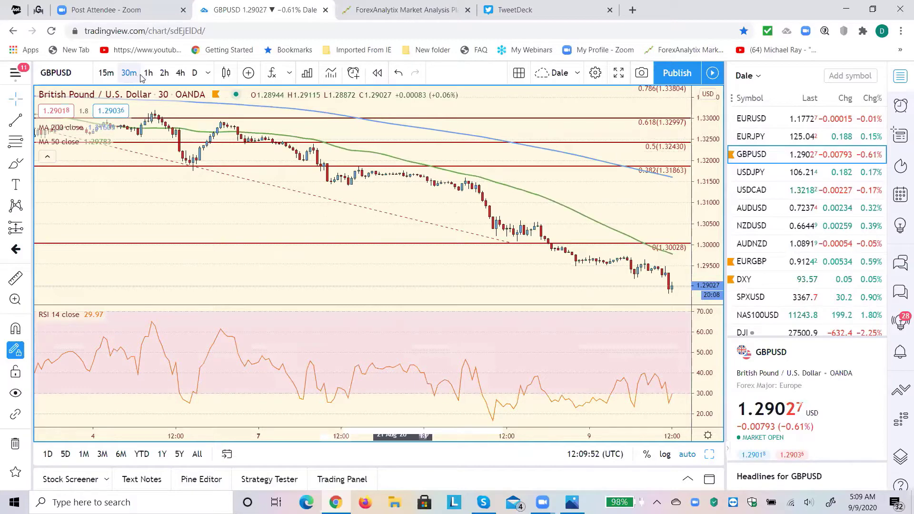
{"action": "left_click", "coordinate": [112, 73]}
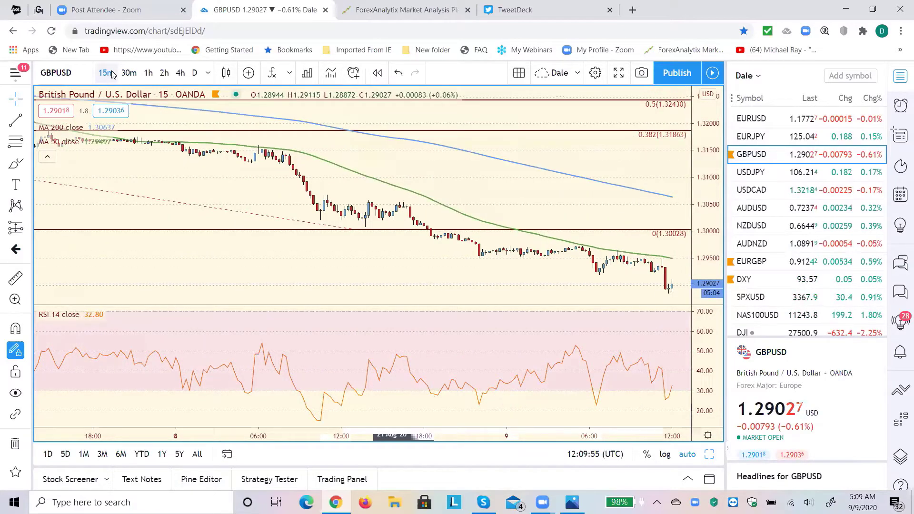
{"action": "left_click", "coordinate": [164, 74]}
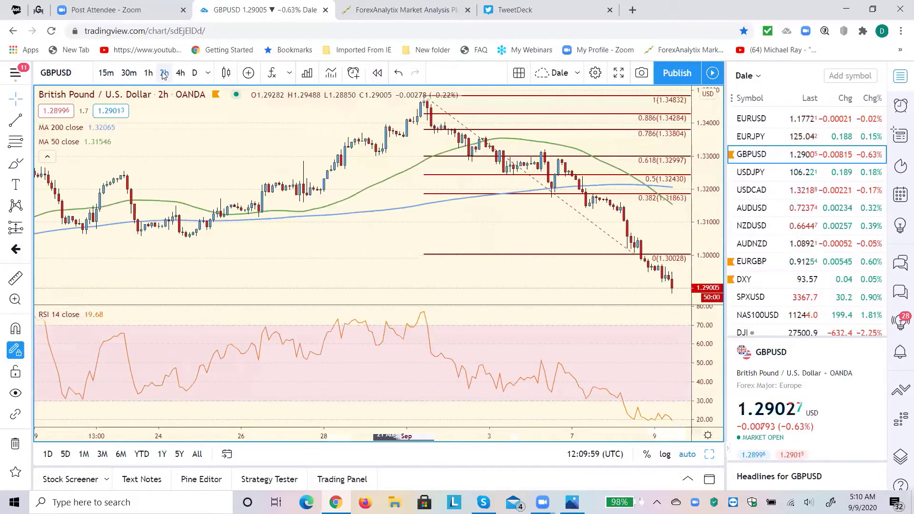
{"action": "left_click", "coordinate": [640, 261]}
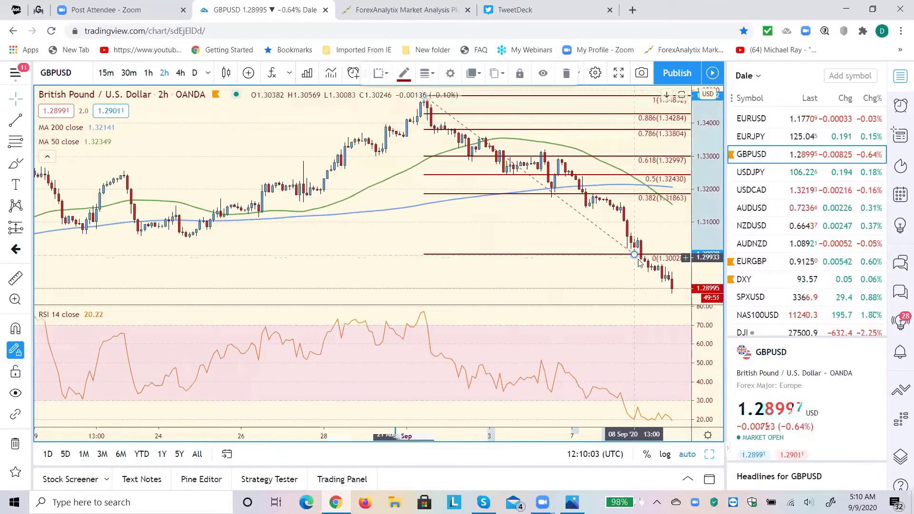
Step: Stretch the GBPUSD Fibonacci retracement's low anchor down to the recent low just under 1.29
{"action": "left_click_drag", "start_coordinate": [640, 263], "coordinate": [672, 299]}
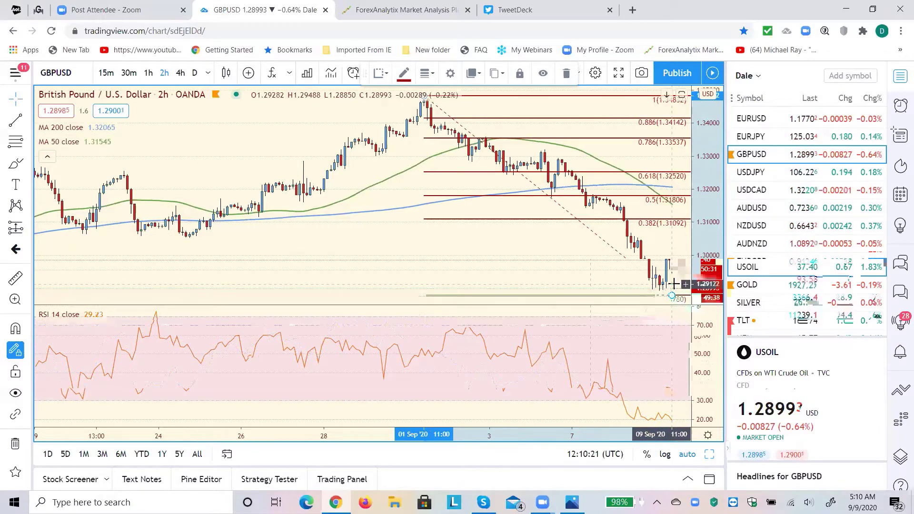
{"action": "left_click", "coordinate": [753, 263]}
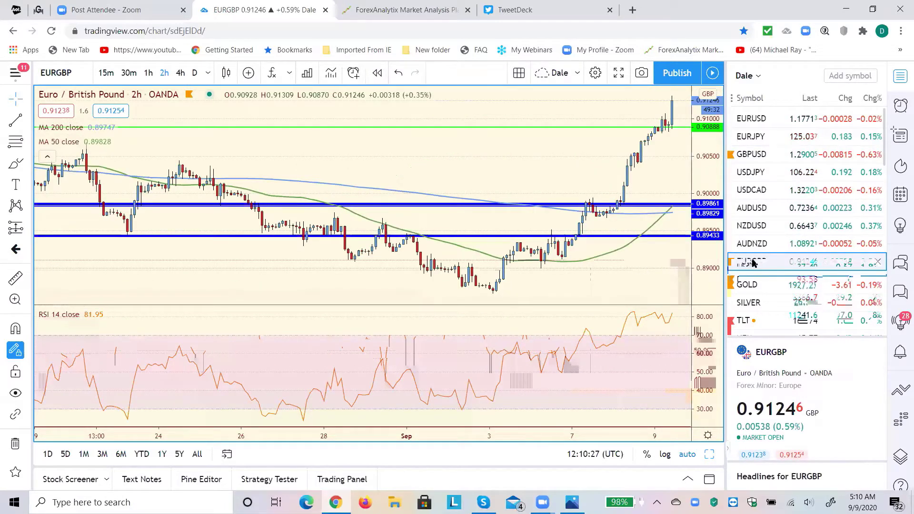
{"action": "left_click", "coordinate": [745, 119]}
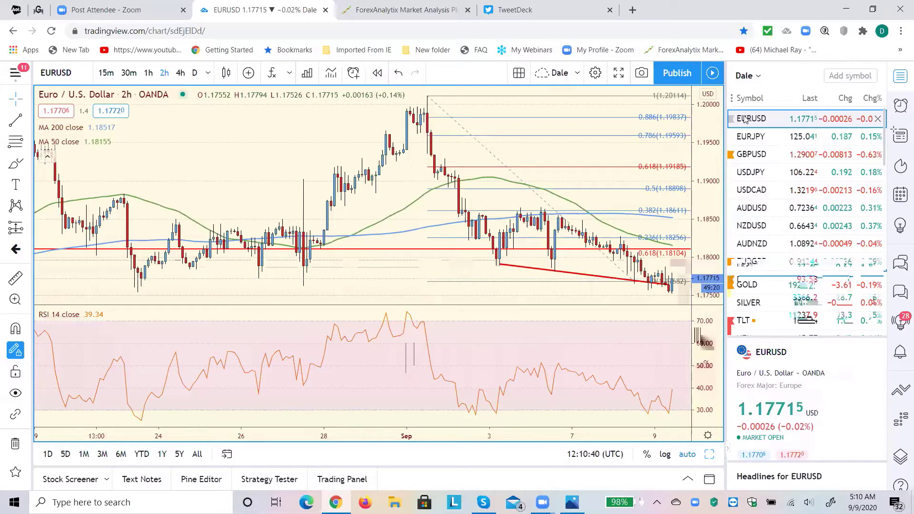
{"action": "key", "text": "Down"}
{"action": "key", "text": "Down"}
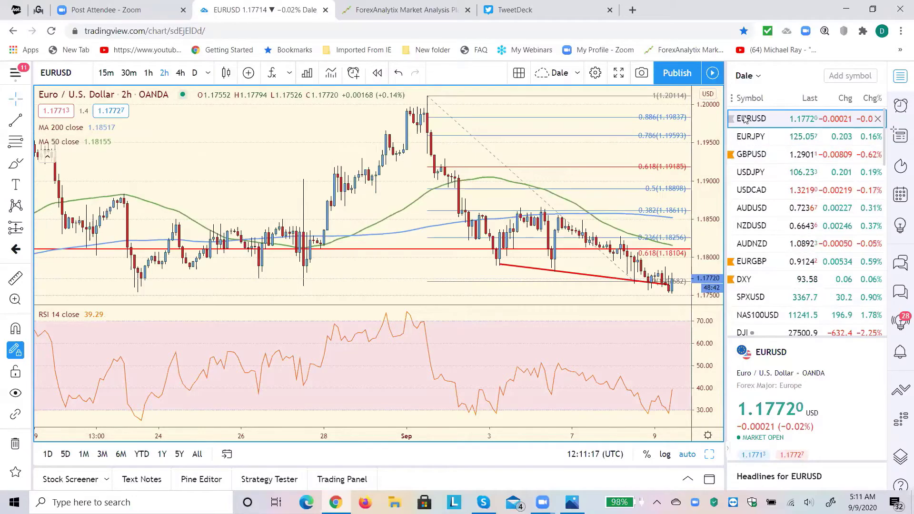
Step: Bring up USDCAD from the watchlist and step it from 4-hour to daily candles
{"action": "left_click", "coordinate": [750, 193]}
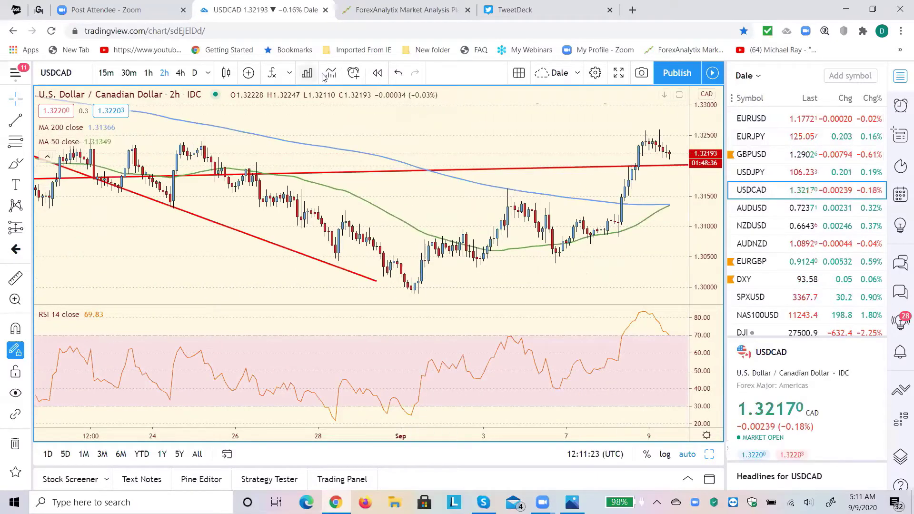
{"action": "left_click", "coordinate": [181, 73]}
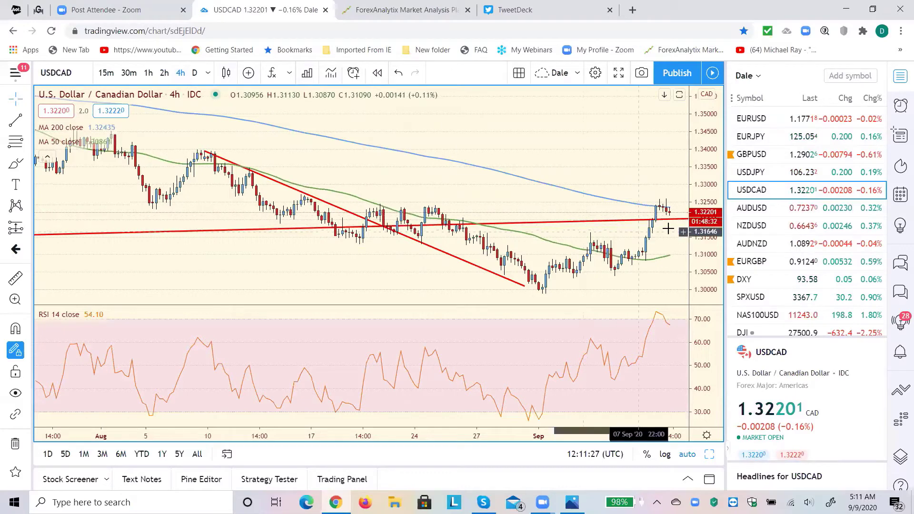
{"action": "left_click", "coordinate": [194, 74]}
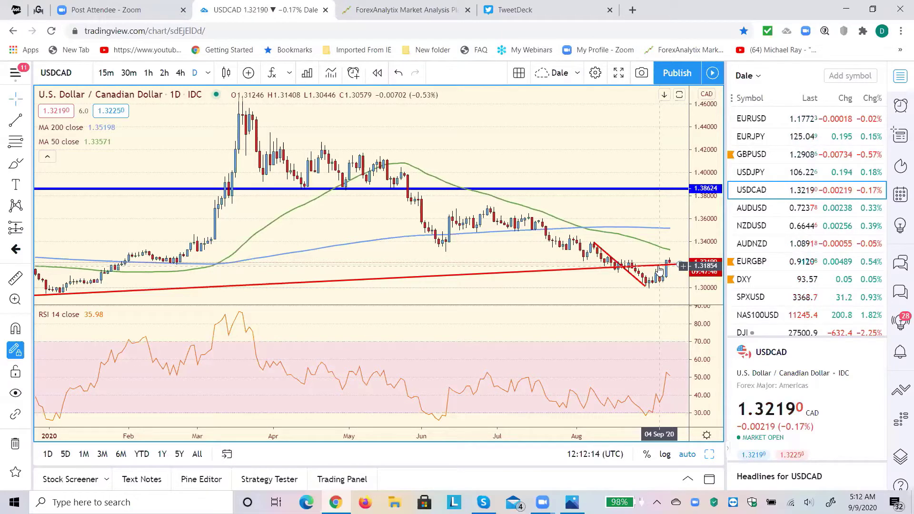
Step: Switch the chart to USDJPY and set the 4h interval
{"action": "left_click", "coordinate": [750, 173]}
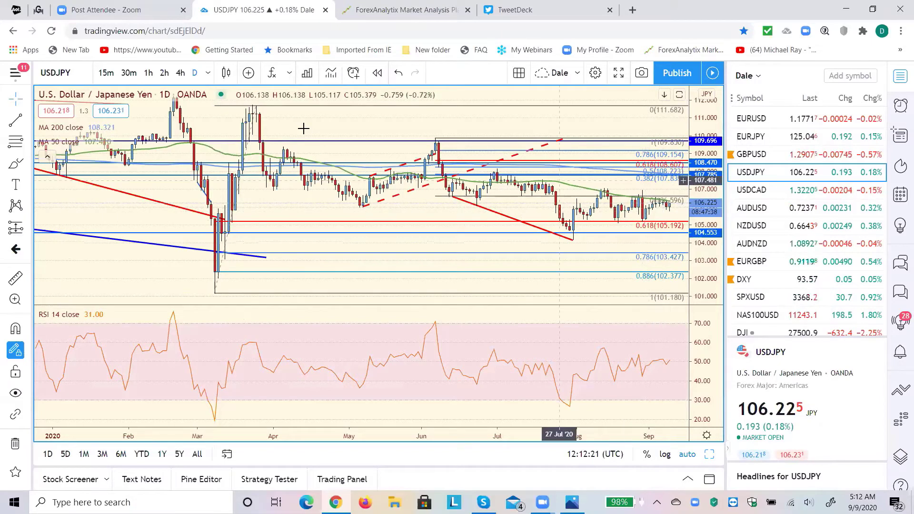
{"action": "left_click", "coordinate": [181, 73]}
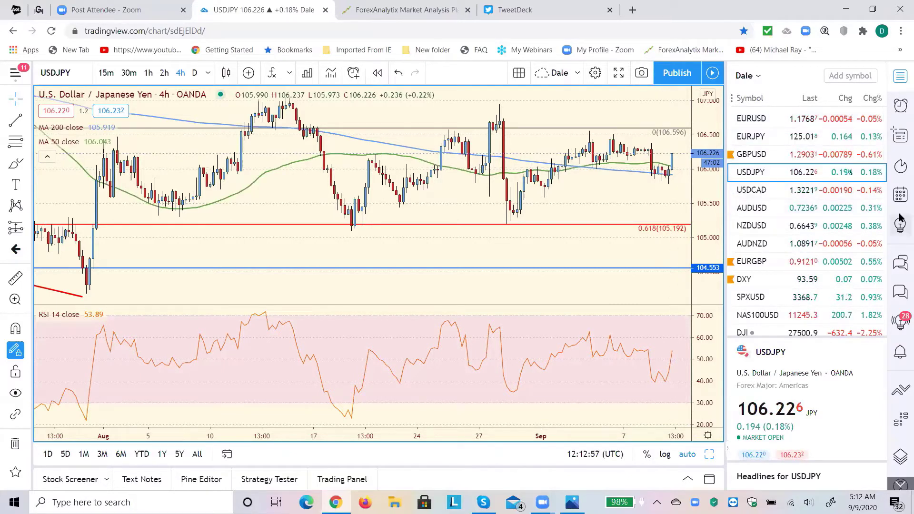
Step: Go from the AUDUSD chart to the SPXUSD index chart in the watchlist
{"action": "left_click", "coordinate": [754, 210]}
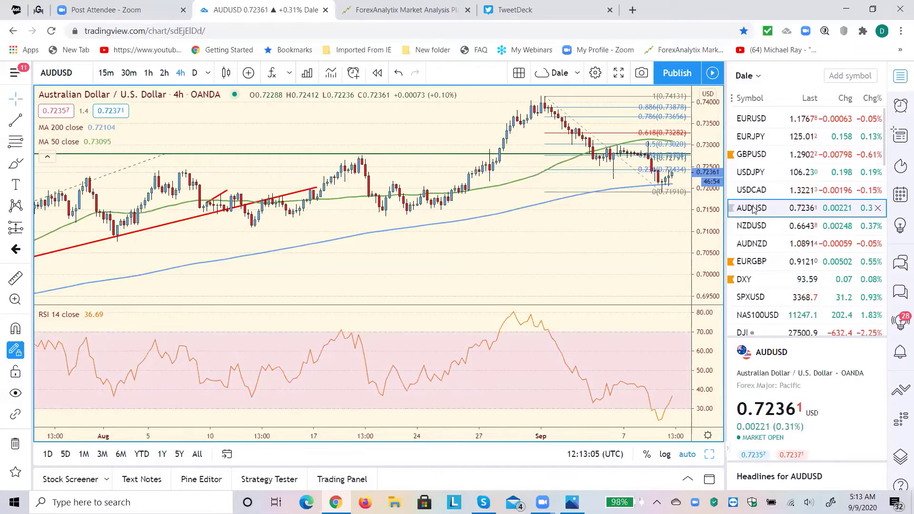
{"action": "left_click", "coordinate": [754, 303]}
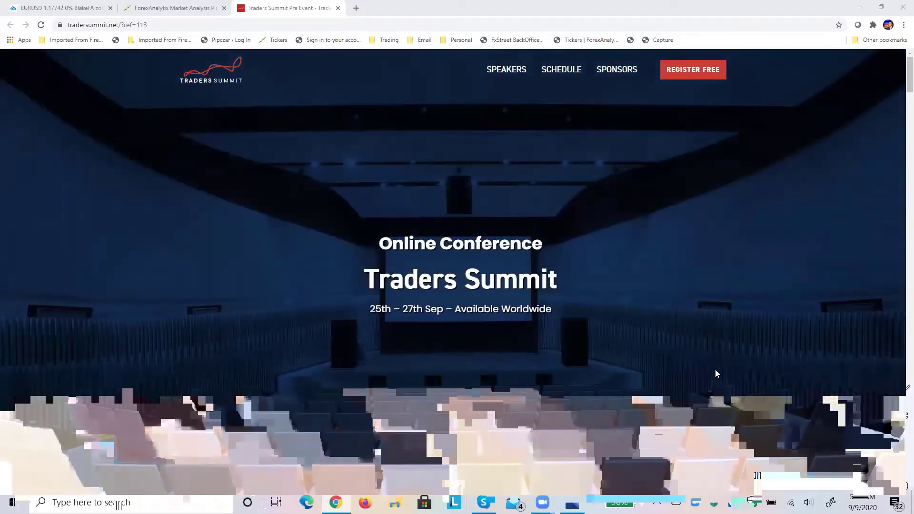
Step: Scroll through the Traders Summit Upcoming Speakers grid and back up to the conference banner
{"action": "scroll", "coordinate": [716, 365], "scroll_direction": "down", "scroll_amount": 10}
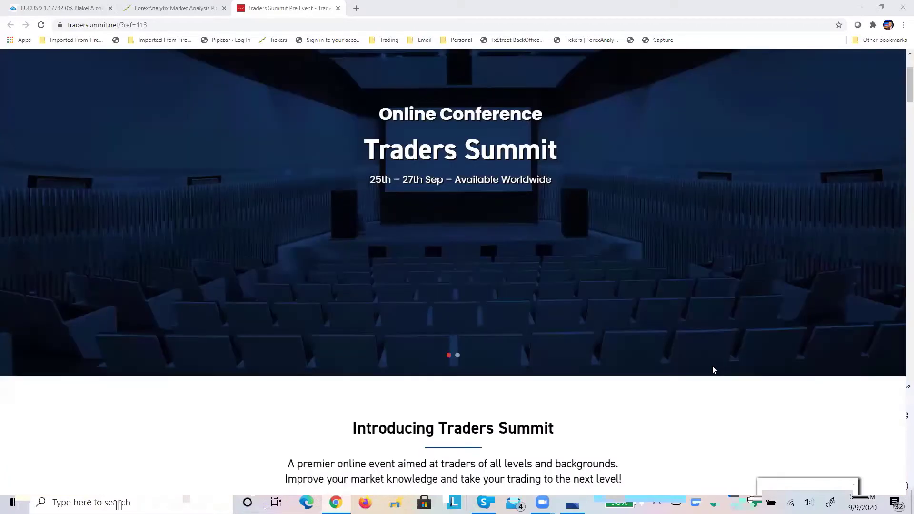
{"action": "scroll", "coordinate": [718, 383], "scroll_direction": "down", "scroll_amount": 12}
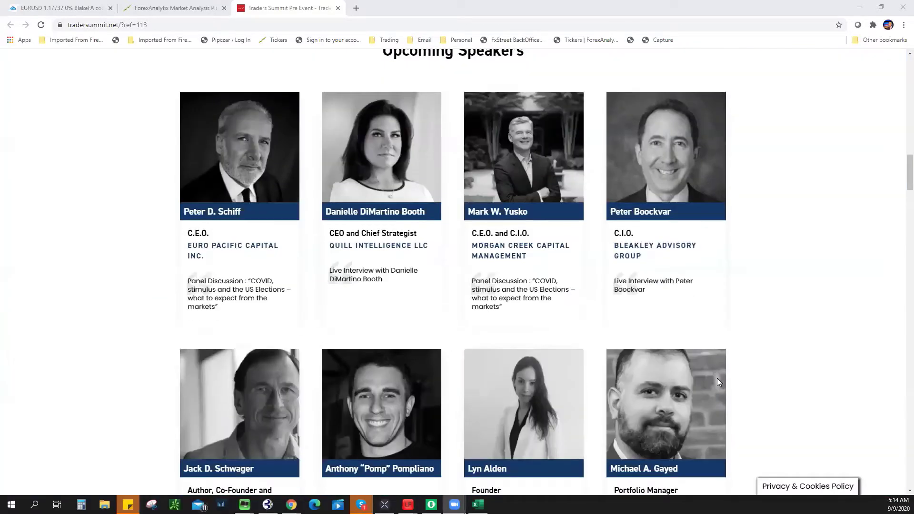
{"action": "scroll", "coordinate": [717, 381], "scroll_direction": "down", "scroll_amount": 6}
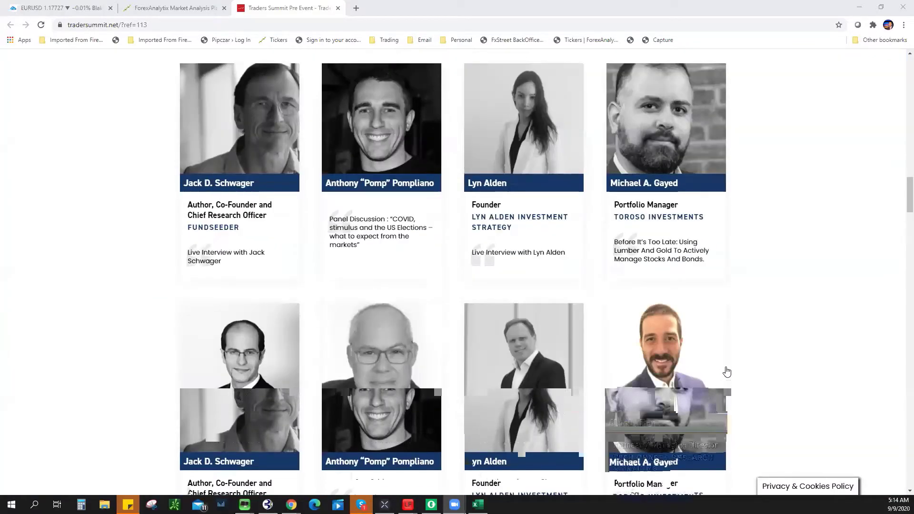
{"action": "scroll", "coordinate": [722, 376], "scroll_direction": "up", "scroll_amount": 6}
{"action": "scroll", "coordinate": [727, 373], "scroll_direction": "up", "scroll_amount": 3}
{"action": "scroll", "coordinate": [727, 372], "scroll_direction": "down", "scroll_amount": 3}
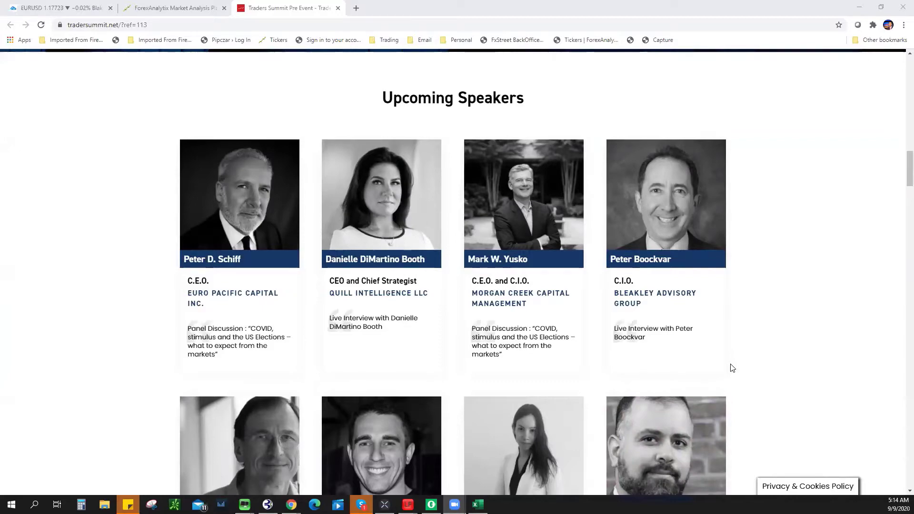
{"action": "scroll", "coordinate": [733, 368], "scroll_direction": "down", "scroll_amount": 9}
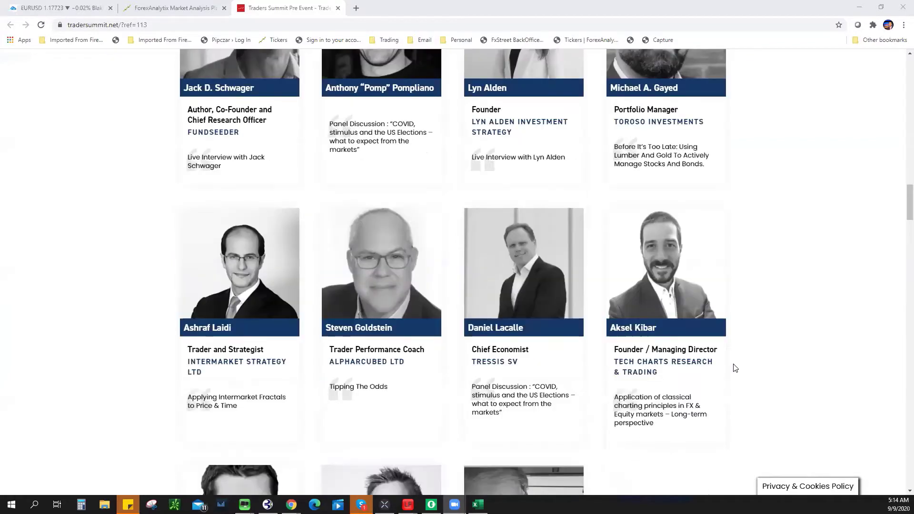
{"action": "scroll", "coordinate": [736, 369], "scroll_direction": "down", "scroll_amount": 6}
{"action": "scroll", "coordinate": [738, 364], "scroll_direction": "up", "scroll_amount": 12}
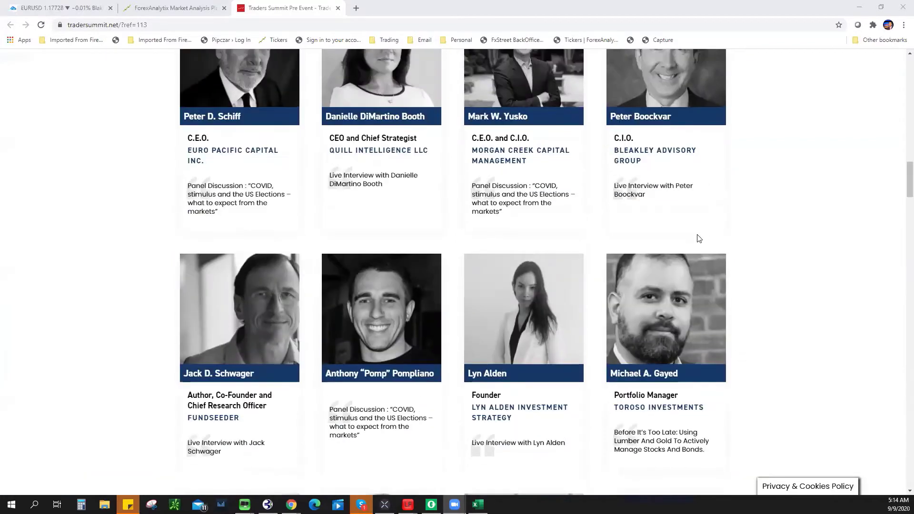
{"action": "scroll", "coordinate": [699, 238], "scroll_direction": "up", "scroll_amount": 20}
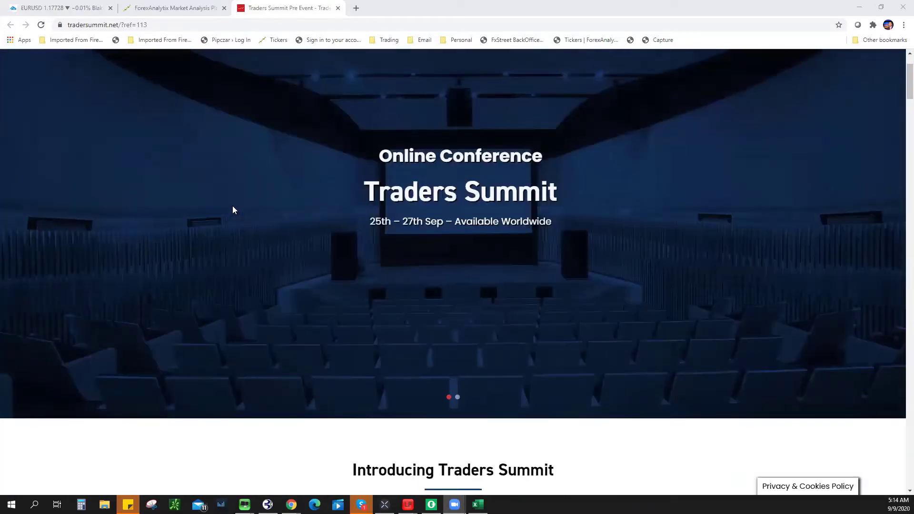
{"action": "scroll", "coordinate": [233, 210], "scroll_direction": "up", "scroll_amount": 2}
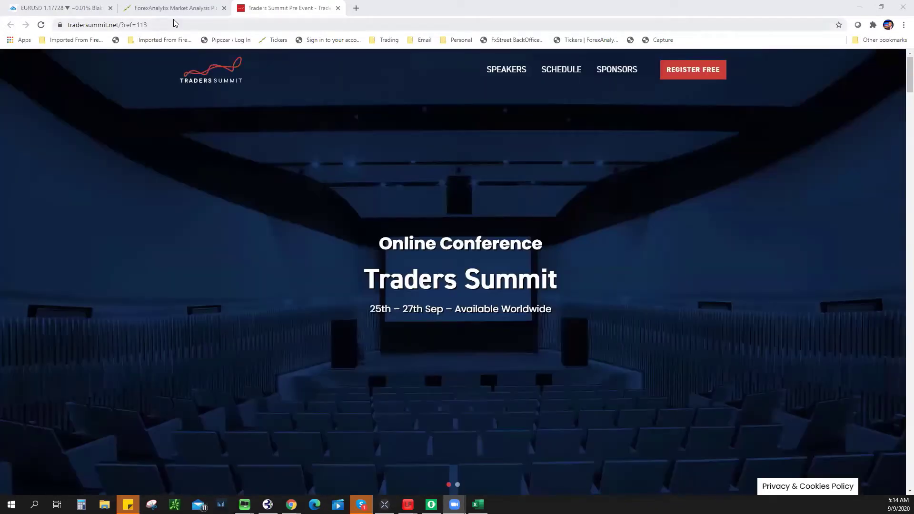
Step: Check the ForexAnalytix Active Tickers support/resistance table, then return to the EURUSD chart
{"action": "key", "text": "ctrl+shift+Tab"}
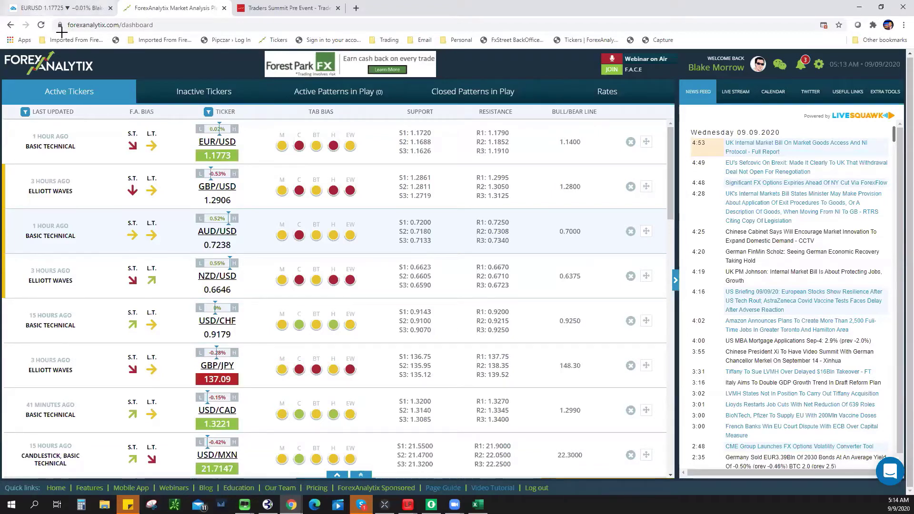
{"action": "key", "text": "ctrl+1"}
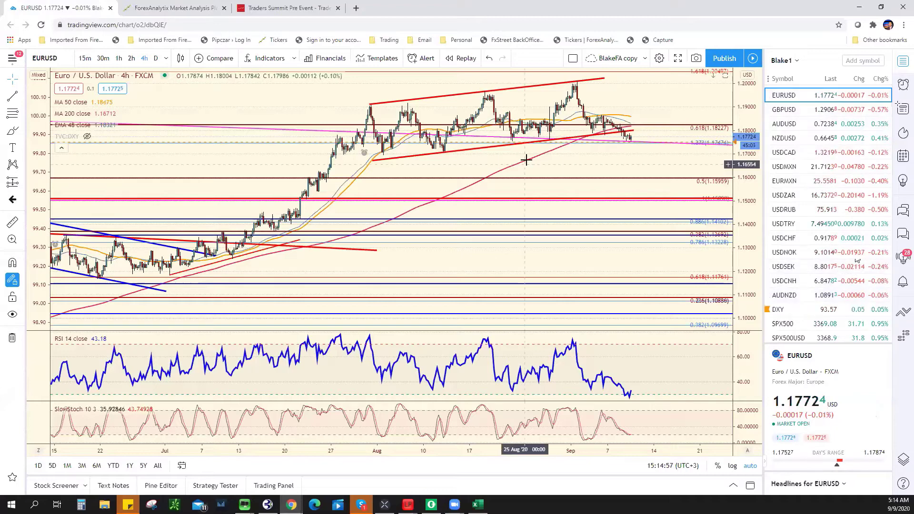
{"action": "scroll", "coordinate": [663, 137], "scroll_direction": "down", "scroll_amount": 3}
{"action": "scroll", "coordinate": [663, 137], "scroll_direction": "up", "scroll_amount": 4}
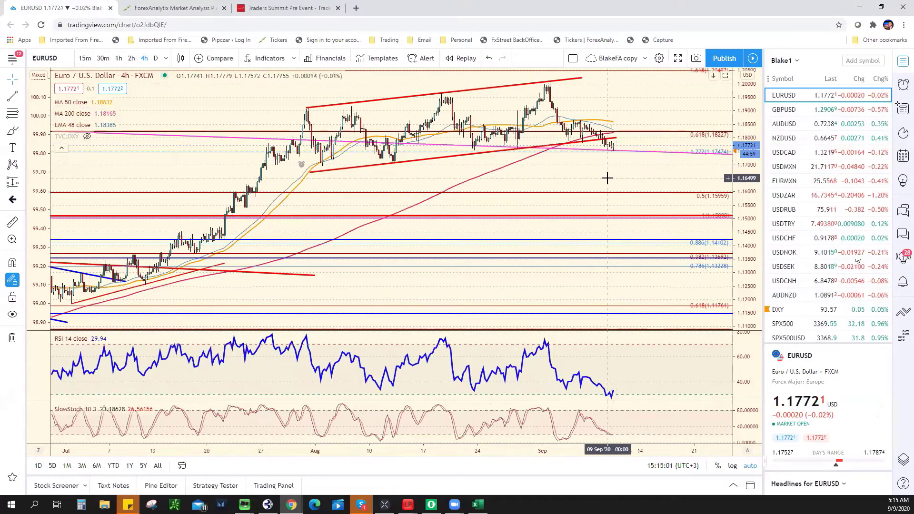
{"action": "scroll", "coordinate": [608, 177], "scroll_direction": "up", "scroll_amount": 2}
{"action": "scroll", "coordinate": [610, 199], "scroll_direction": "up", "scroll_amount": 1}
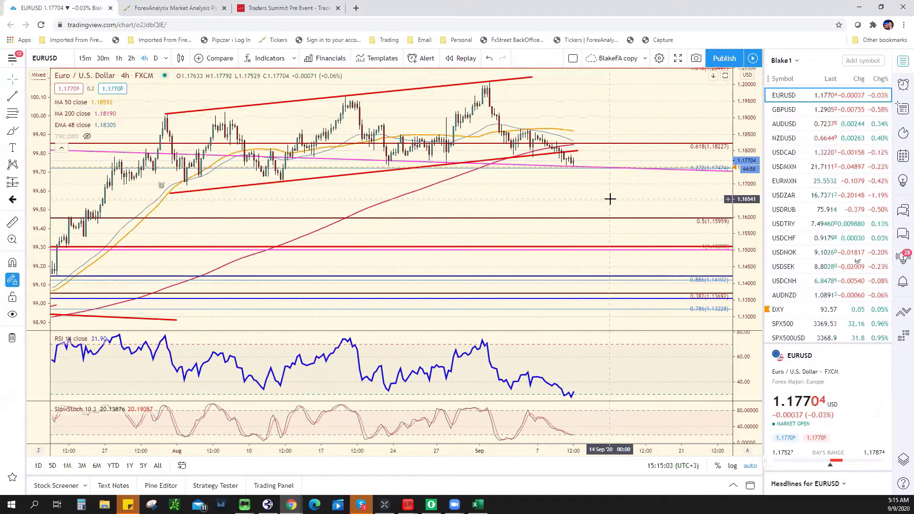
{"action": "scroll", "coordinate": [610, 199], "scroll_direction": "down", "scroll_amount": 2}
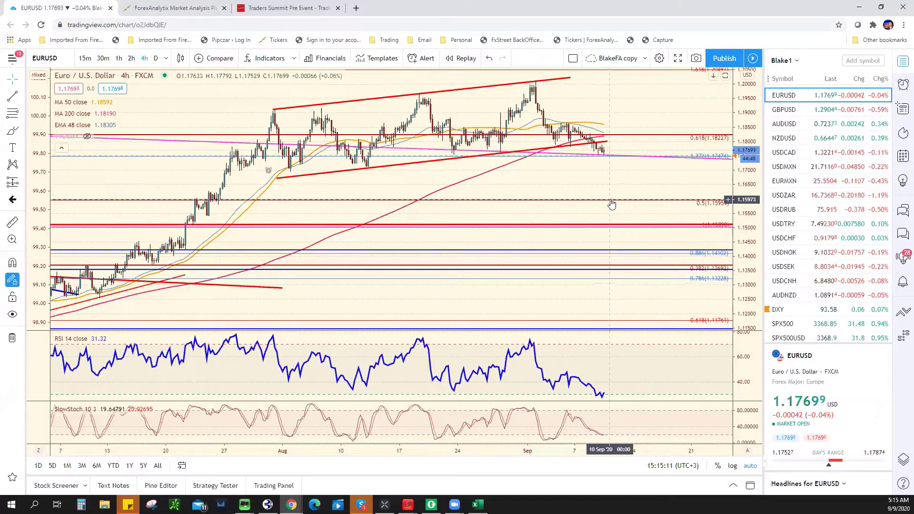
{"action": "scroll", "coordinate": [543, 160], "scroll_direction": "down", "scroll_amount": 2}
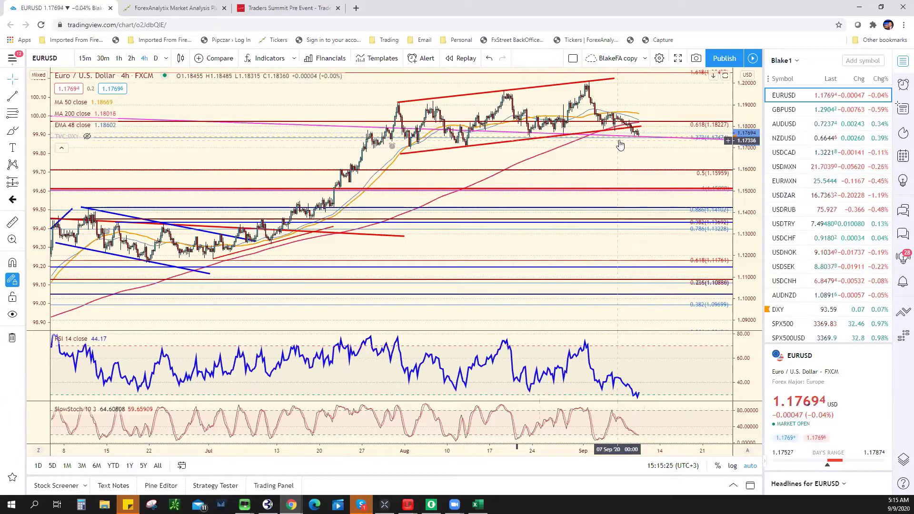
Step: Place a blue horizontal support ray on EURUSD near 1.1700, then switch to the Excel workbook
{"action": "left_click", "coordinate": [22, 97]}
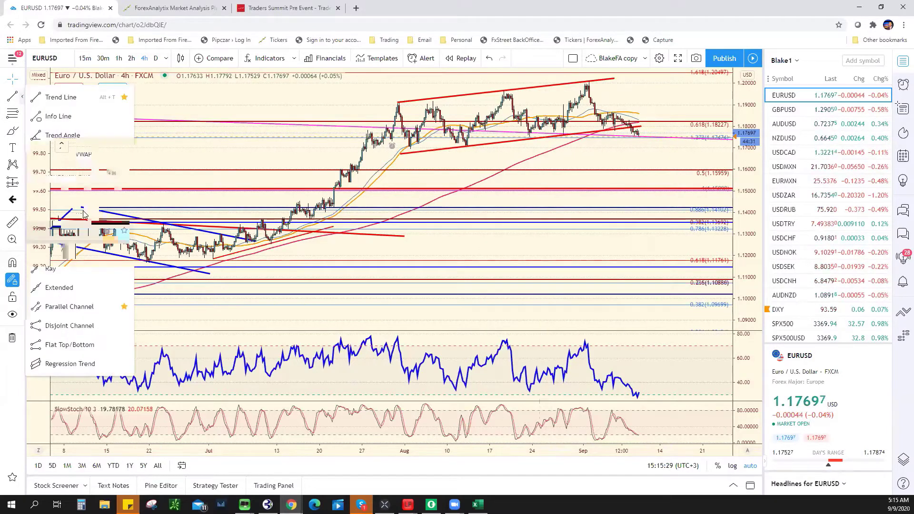
{"action": "left_click", "coordinate": [84, 190]}
{"action": "left_click", "coordinate": [408, 148]}
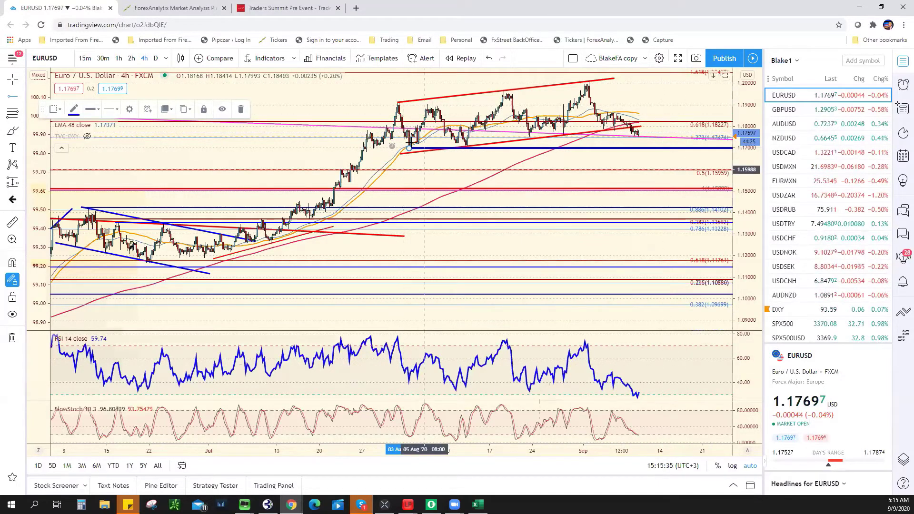
{"action": "scroll", "coordinate": [410, 143], "scroll_direction": "up", "scroll_amount": 5}
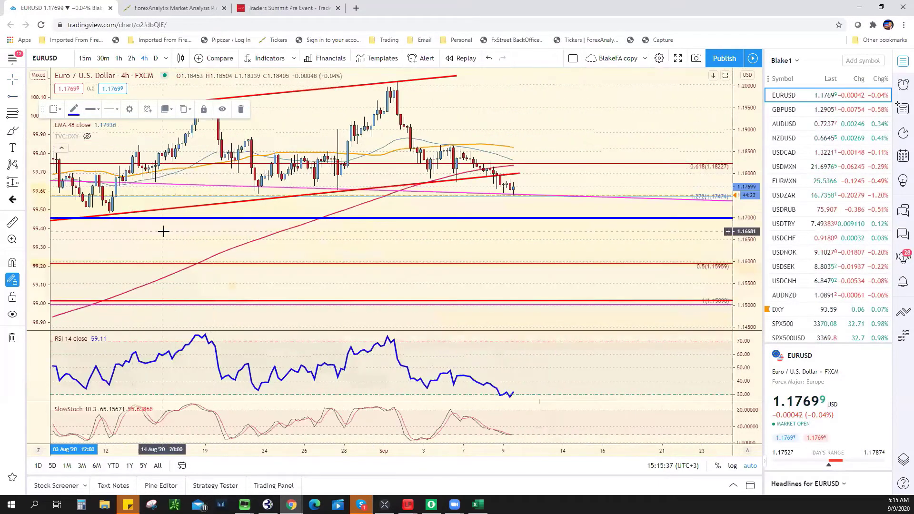
{"action": "left_click_drag", "start_coordinate": [163, 231], "coordinate": [574, 237]}
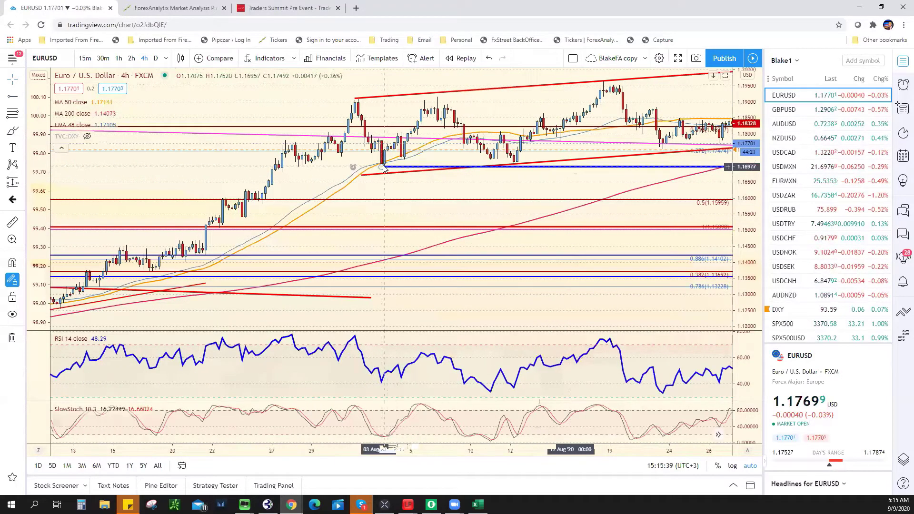
{"action": "left_click", "coordinate": [384, 167]}
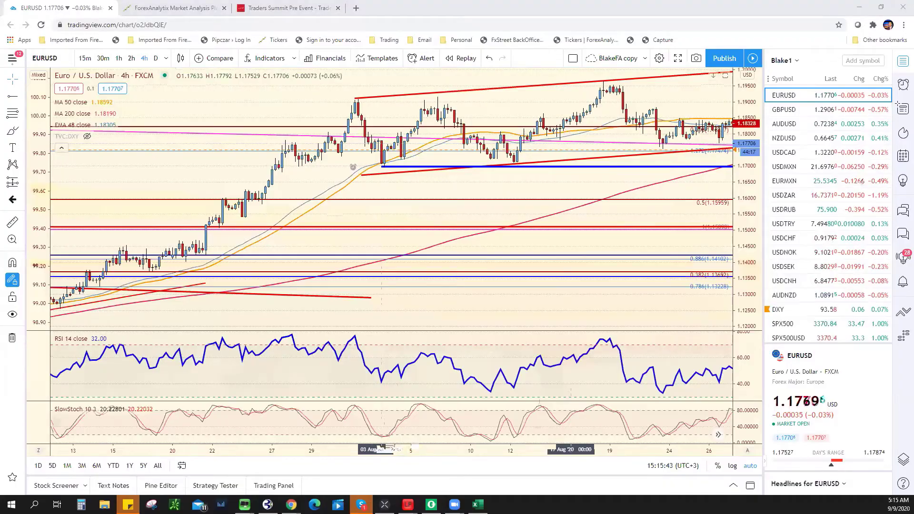
{"action": "key", "text": "alt+Tab"}
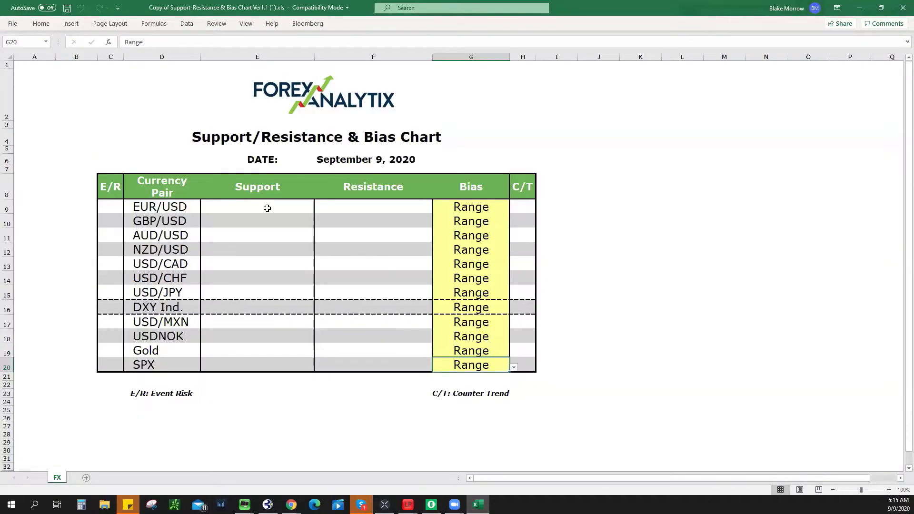
Step: Enter 1.1700 as the EUR/USD support in cell E9
{"action": "left_click", "coordinate": [267, 208]}
{"action": "type", "text": "1.1700"}
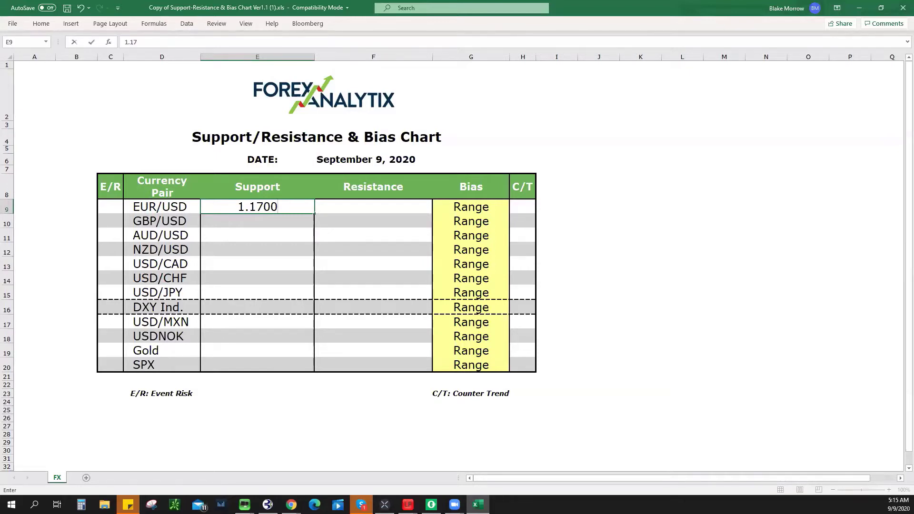
{"action": "key", "text": "alt+Tab"}
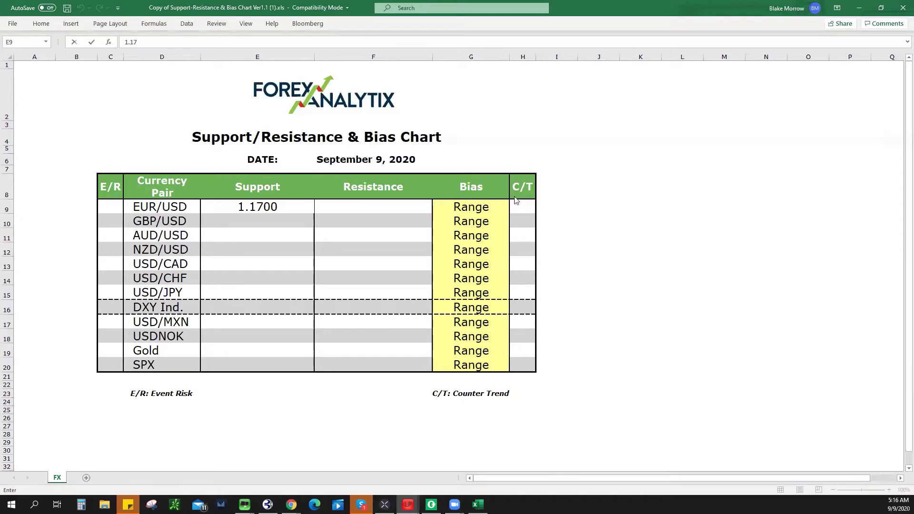
Step: Enter 1.1800 as EUR/USD resistance in F9, fixing a typo, then return to TradingView
{"action": "left_click", "coordinate": [384, 210]}
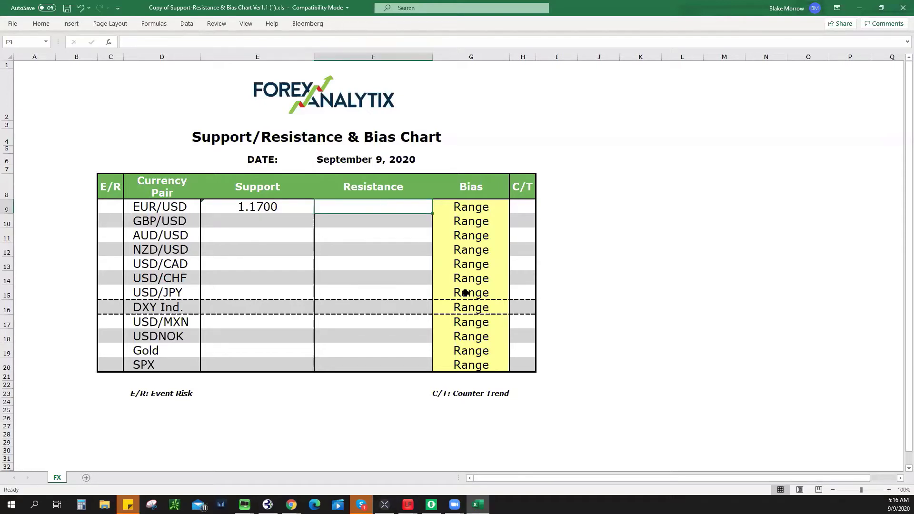
{"action": "type", "text": "1"}
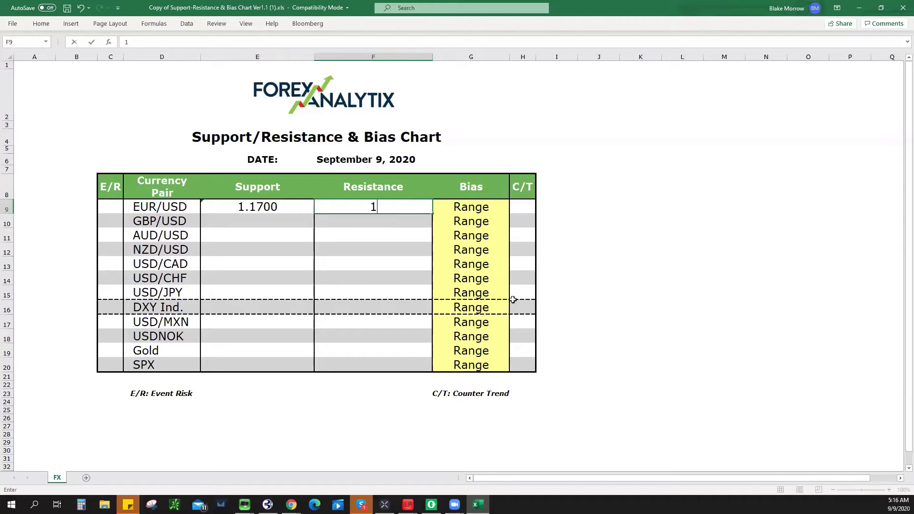
{"action": "type", "text": ".1800"}
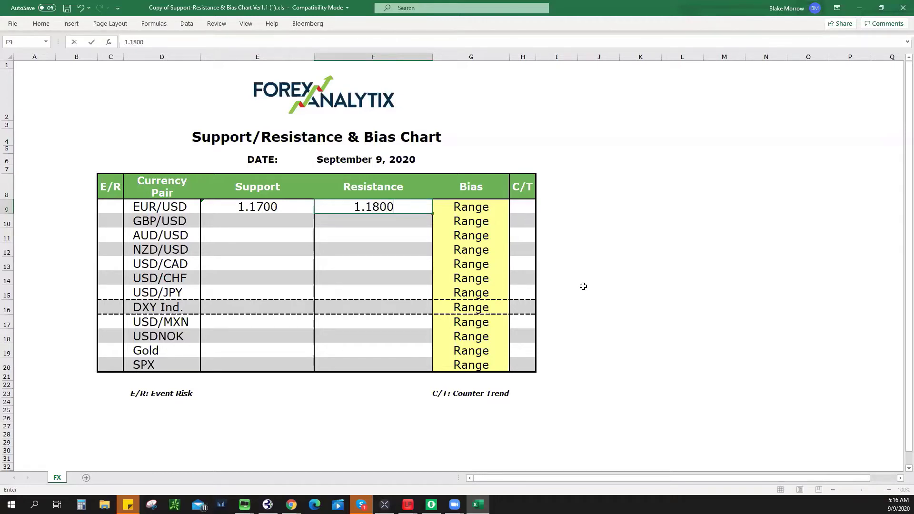
{"action": "left_click", "coordinate": [490, 207]}
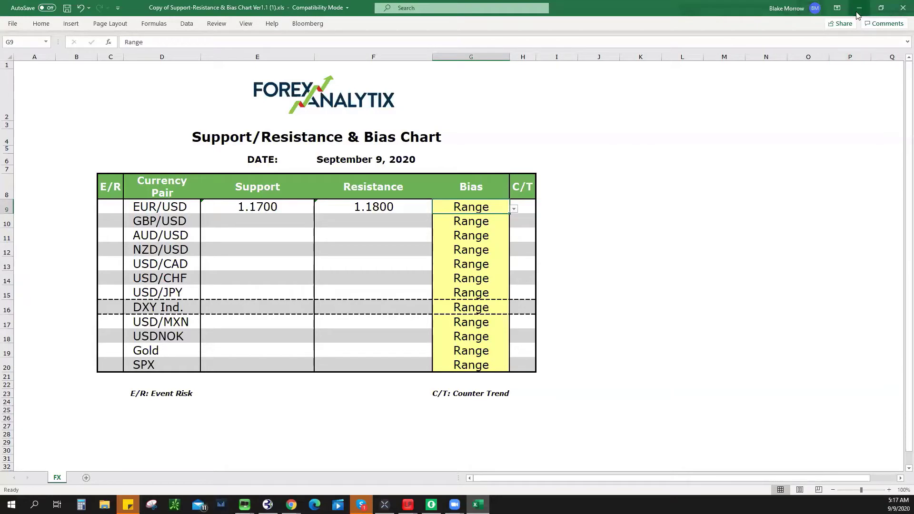
{"action": "key", "text": "alt+Tab"}
Step: Open GBPUSD and pan the chart to show September's drop
{"action": "left_click", "coordinate": [802, 109]}
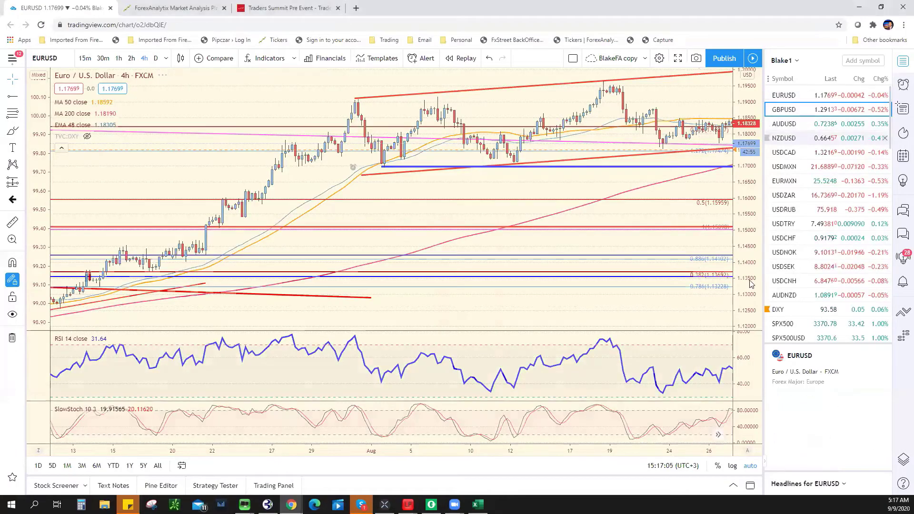
{"action": "scroll", "coordinate": [656, 172], "scroll_direction": "up", "scroll_amount": 3}
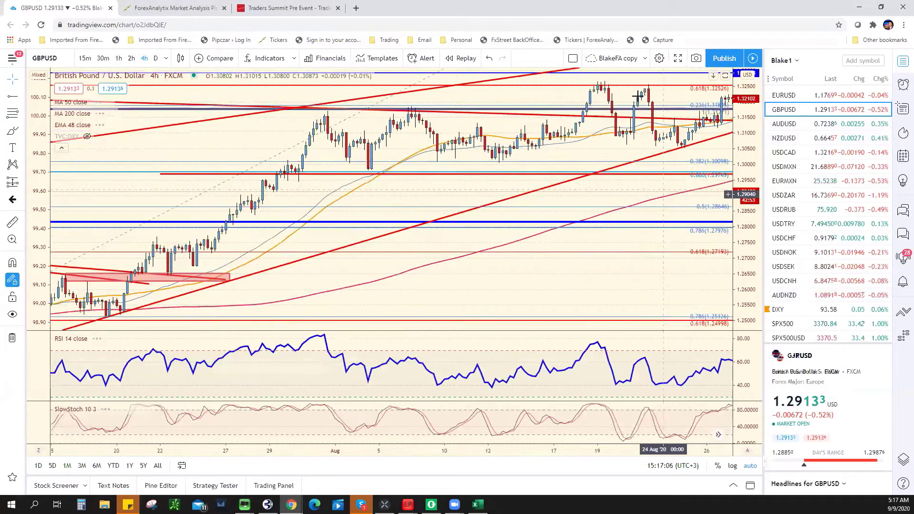
{"action": "scroll", "coordinate": [556, 242], "scroll_direction": "down", "scroll_amount": 3}
{"action": "left_click_drag", "start_coordinate": [578, 255], "coordinate": [272, 282]}
{"action": "scroll", "coordinate": [524, 282], "scroll_direction": "down", "scroll_amount": 3}
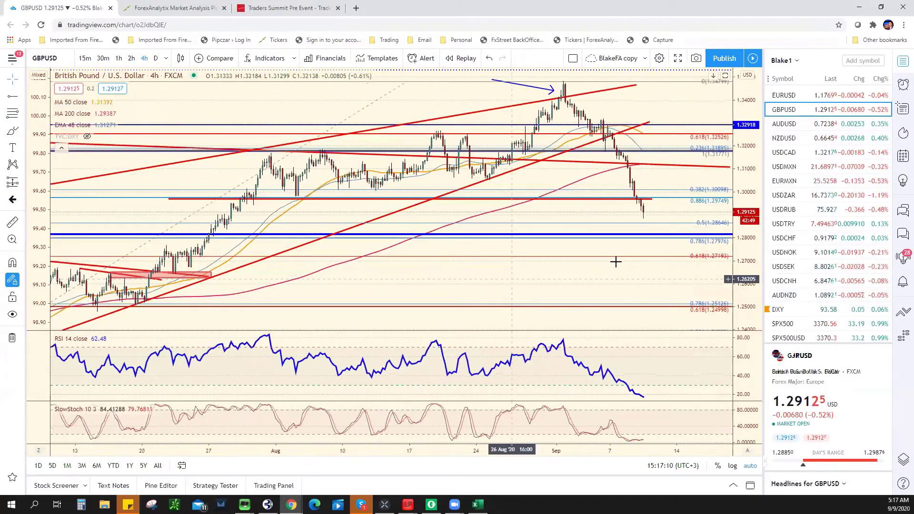
{"action": "scroll", "coordinate": [616, 261], "scroll_direction": "down", "scroll_amount": 3}
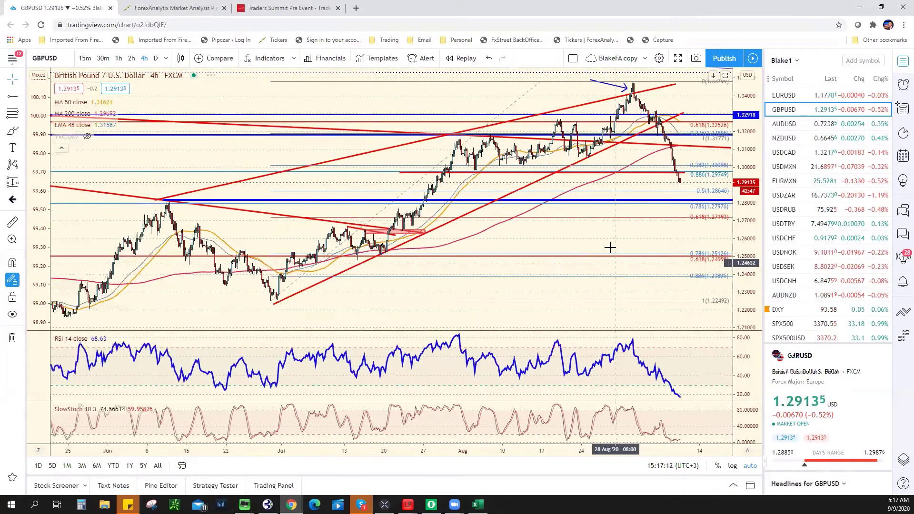
{"action": "scroll", "coordinate": [610, 247], "scroll_direction": "down", "scroll_amount": 3}
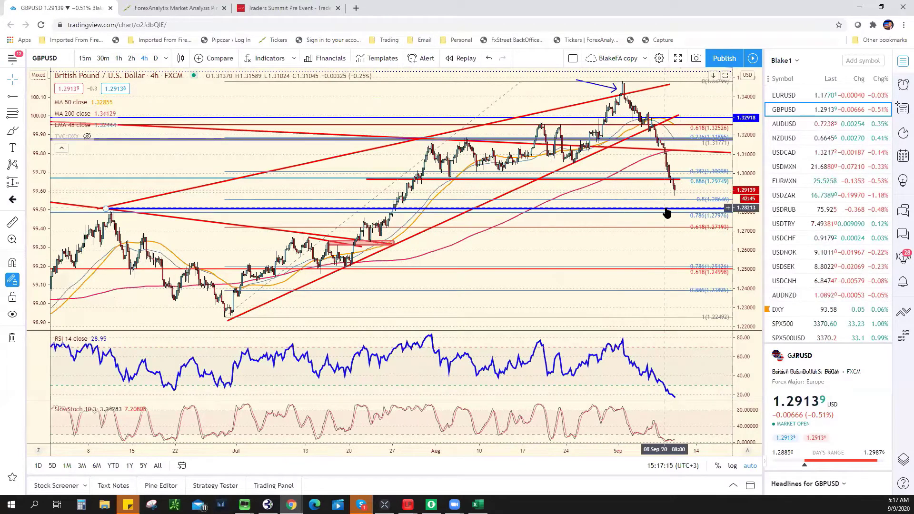
Step: Move the blue support line to about 1.2824, then go back to the workbook
{"action": "left_click_drag", "start_coordinate": [666, 209], "coordinate": [663, 214]}
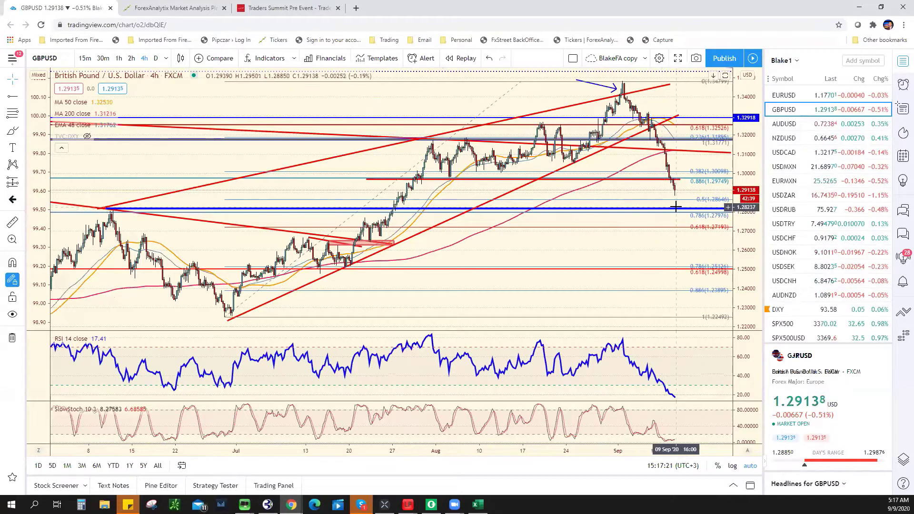
{"action": "scroll", "coordinate": [659, 243], "scroll_direction": "up", "scroll_amount": 4}
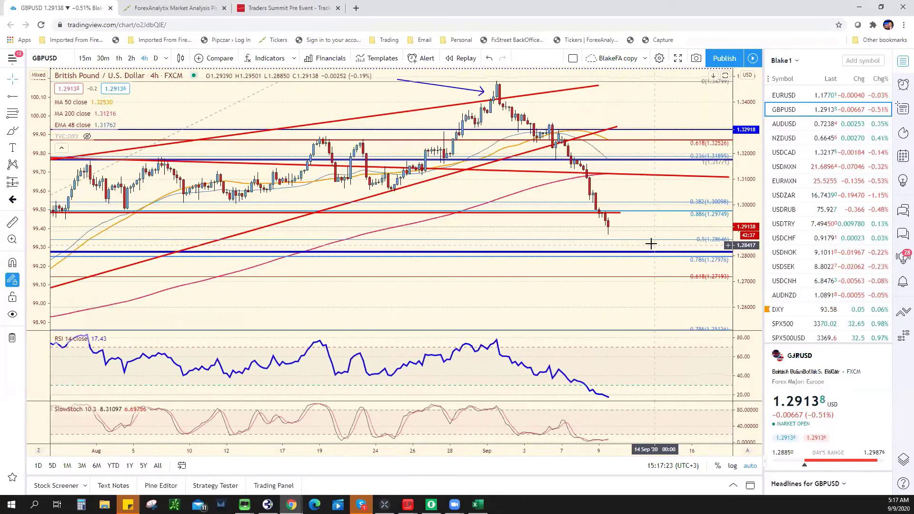
{"action": "scroll", "coordinate": [513, 230], "scroll_direction": "down", "scroll_amount": 3}
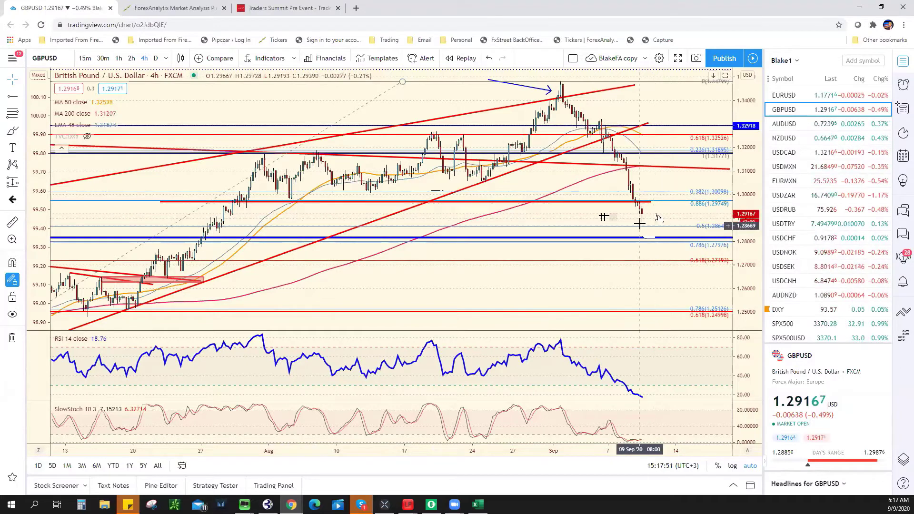
{"action": "scroll", "coordinate": [634, 223], "scroll_direction": "down", "scroll_amount": 1}
{"action": "scroll", "coordinate": [634, 222], "scroll_direction": "down", "scroll_amount": 1}
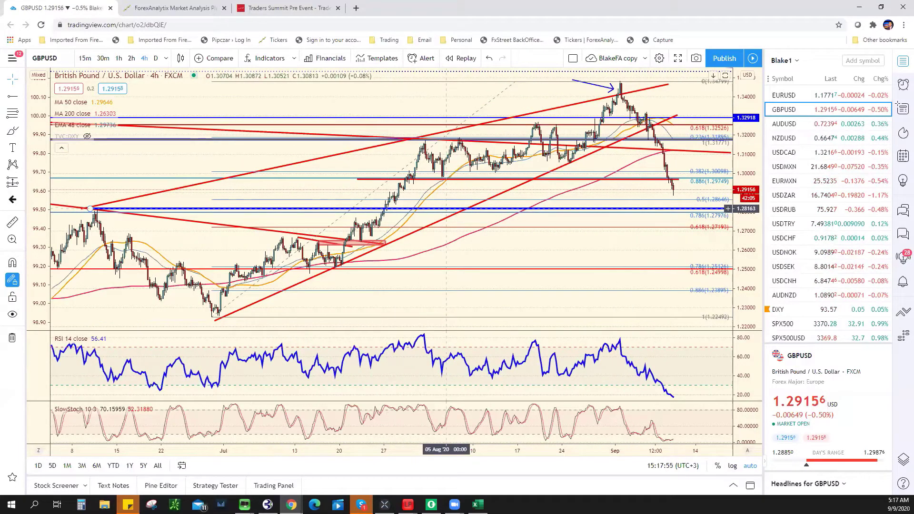
{"action": "key", "text": "alt+Tab"}
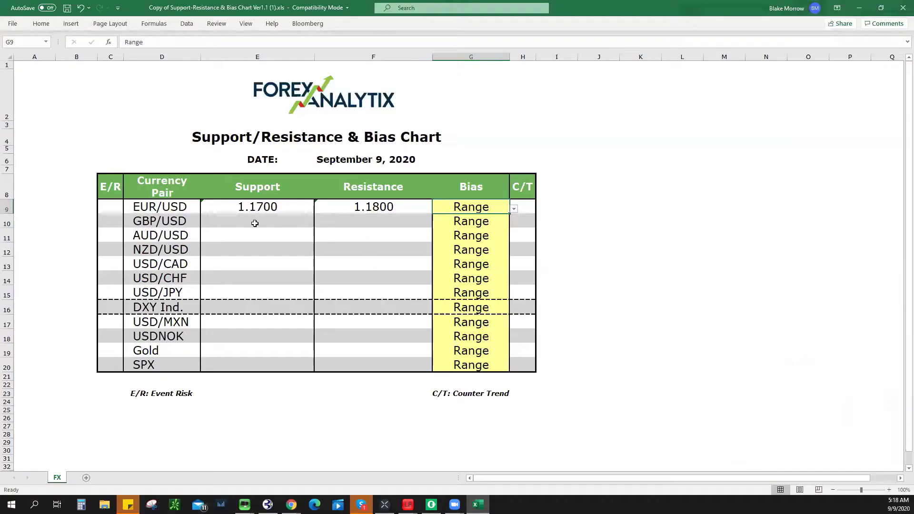
Step: Enter GBP/USD support 1.2820 in E10 and resistance 1.3000* in F10
{"action": "left_click", "coordinate": [255, 221]}
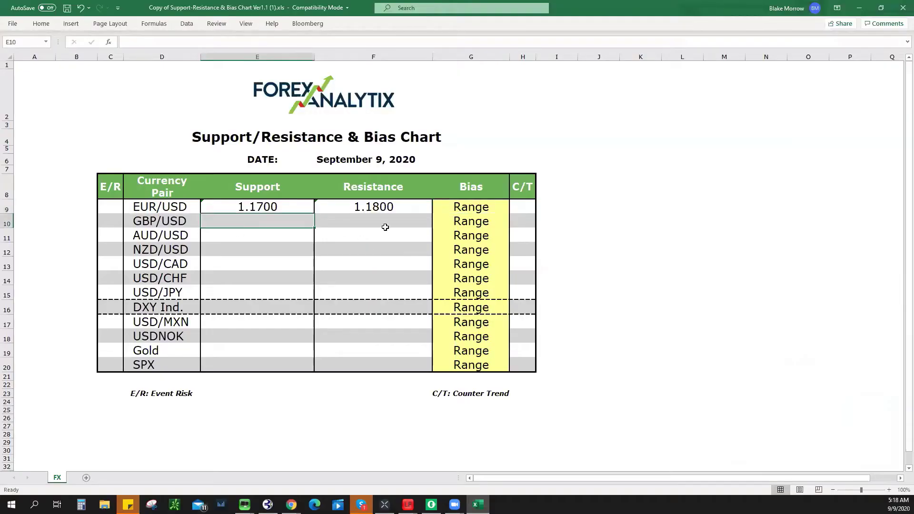
{"action": "type", "text": "1.2820"}
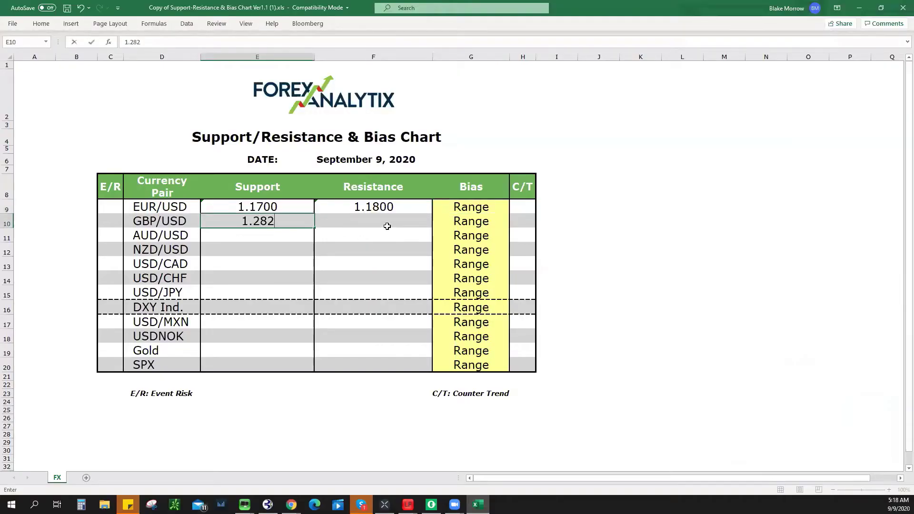
{"action": "left_click", "coordinate": [388, 227]}
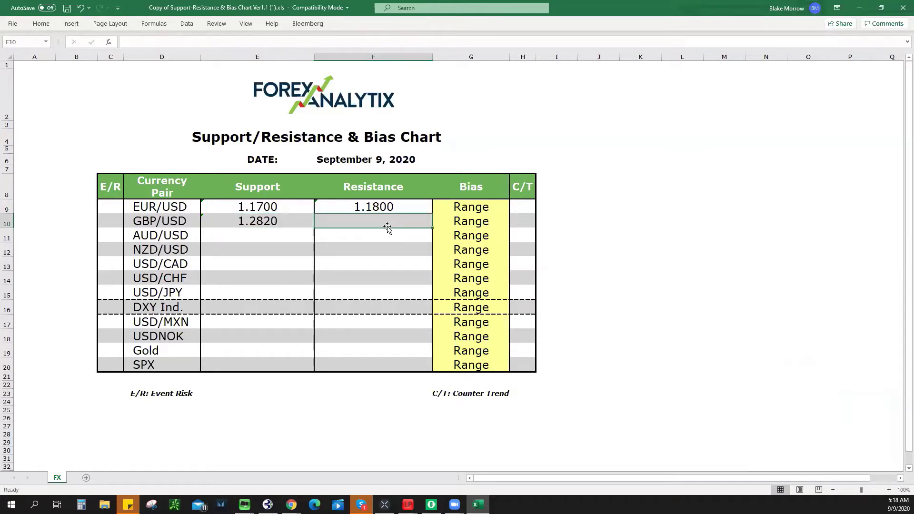
{"action": "type", "text": "1.3000"}
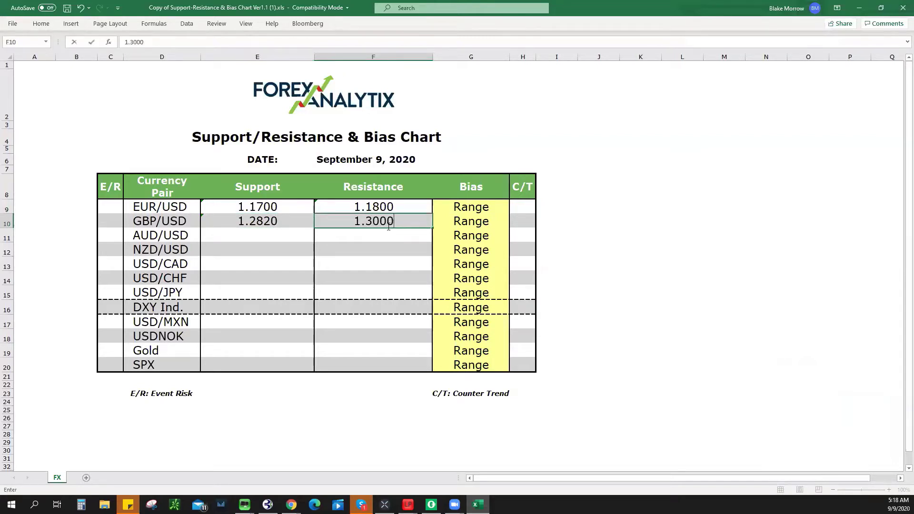
{"action": "type", "text": "*"}
{"action": "left_click", "coordinate": [473, 222]}
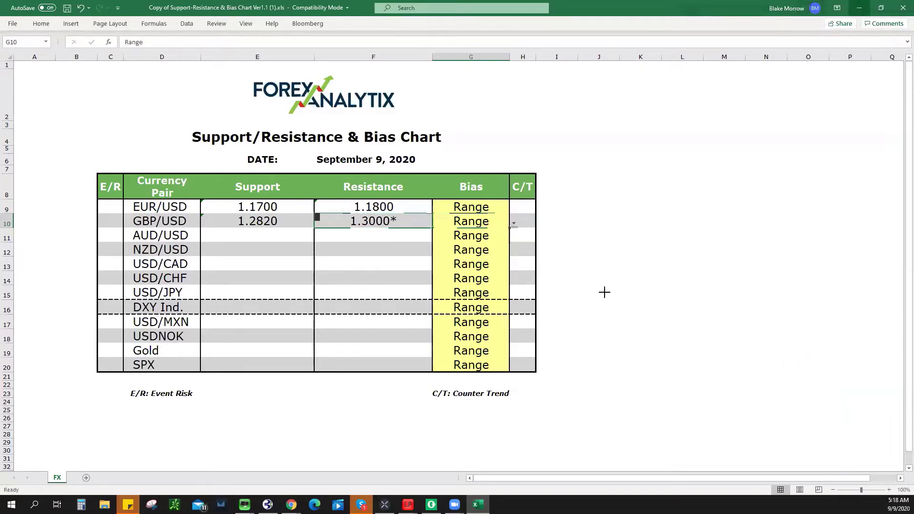
{"action": "key", "text": "alt+Tab"}
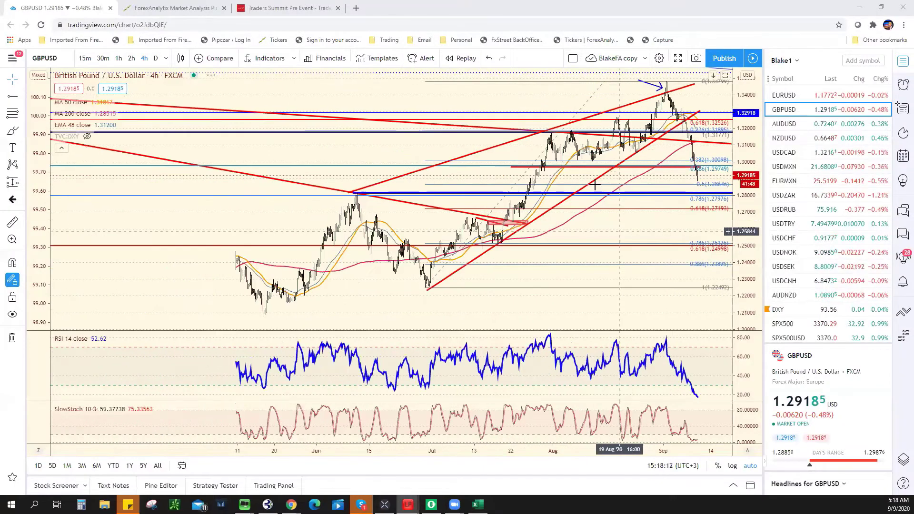
Step: Show the AUDUSD 4-hour chart, then open ForexAnalytix's AUD/USD notes (support 0.7200, resistance 0.7250)
{"action": "scroll", "coordinate": [599, 187], "scroll_direction": "up", "scroll_amount": 3}
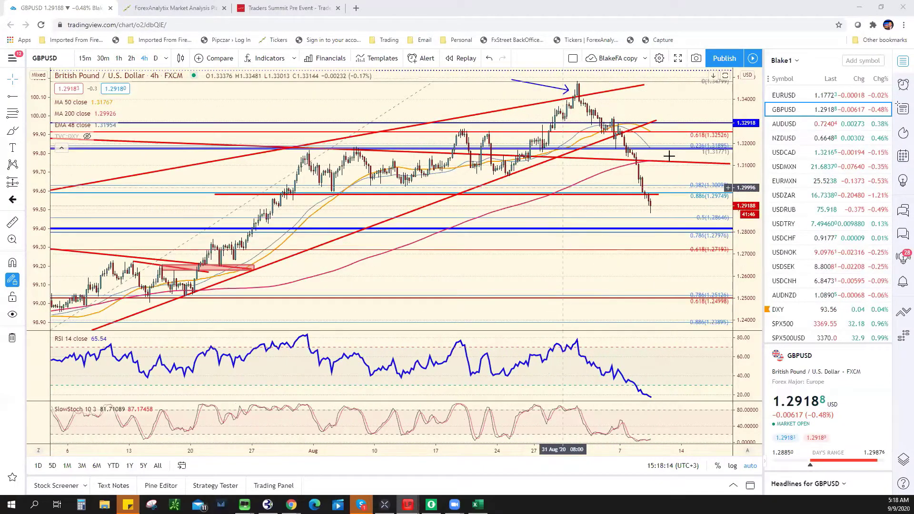
{"action": "key", "text": "Up"}
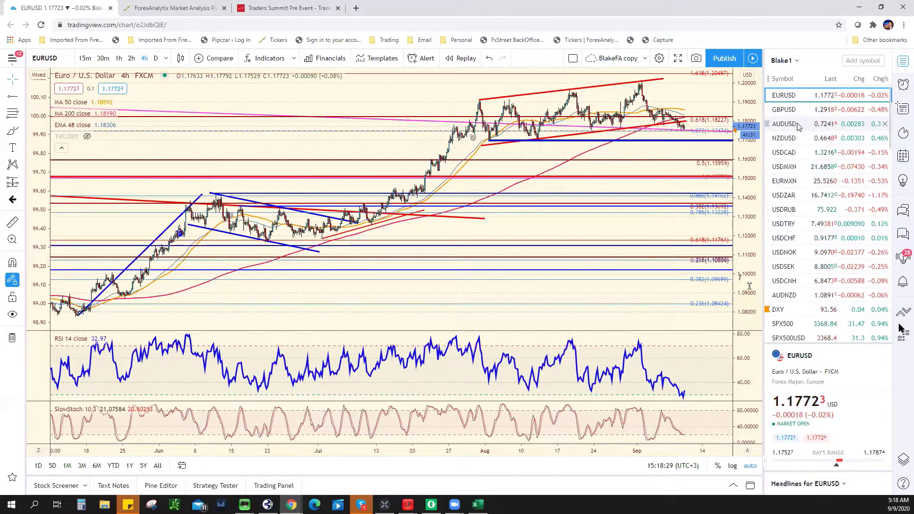
{"action": "key", "text": "Down"}
{"action": "key", "text": "Down"}
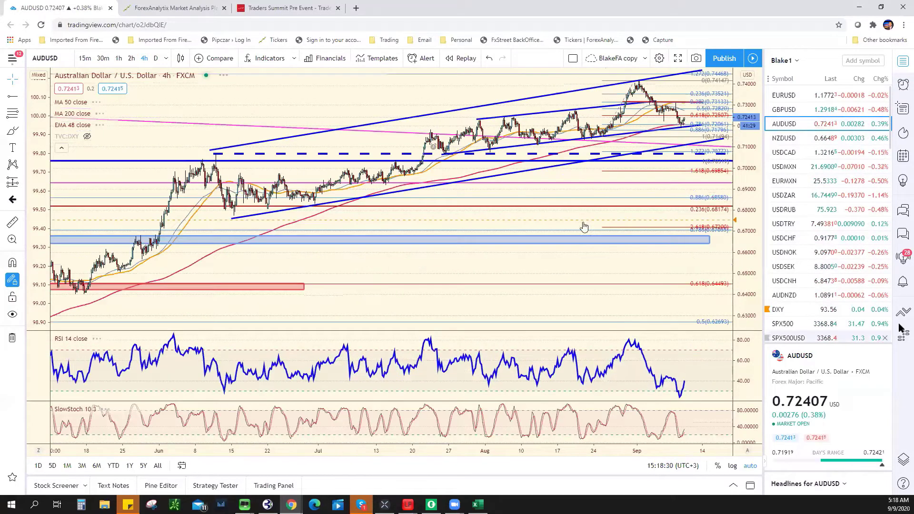
{"action": "scroll", "coordinate": [612, 204], "scroll_direction": "up", "scroll_amount": 5}
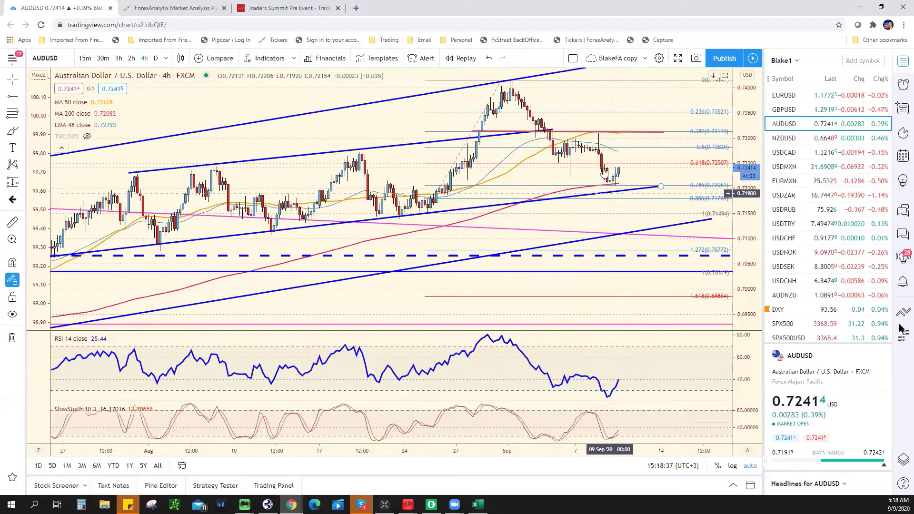
{"action": "scroll", "coordinate": [608, 191], "scroll_direction": "down", "scroll_amount": 3}
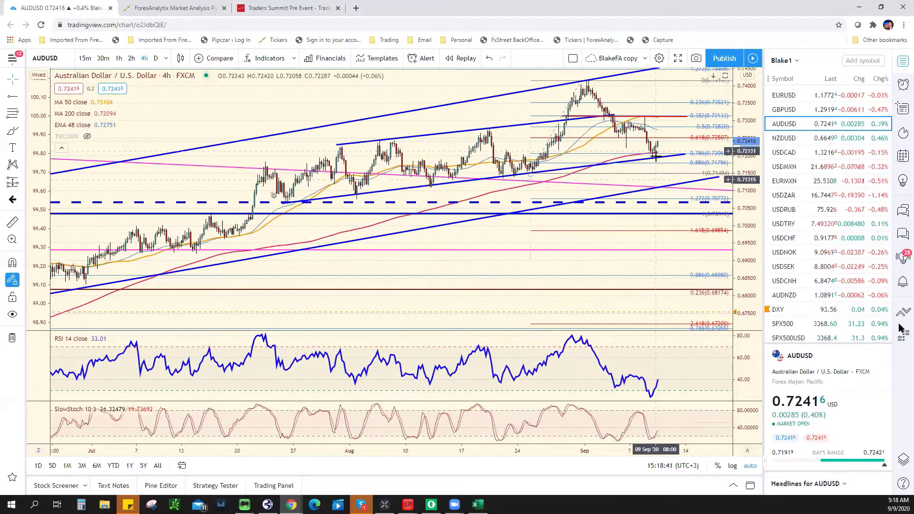
{"action": "left_click", "coordinate": [167, 8]}
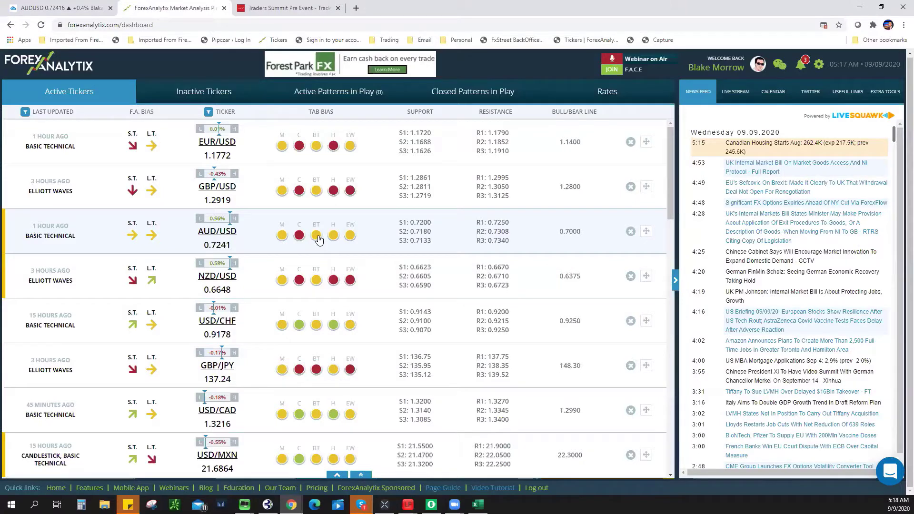
{"action": "left_click", "coordinate": [318, 237]}
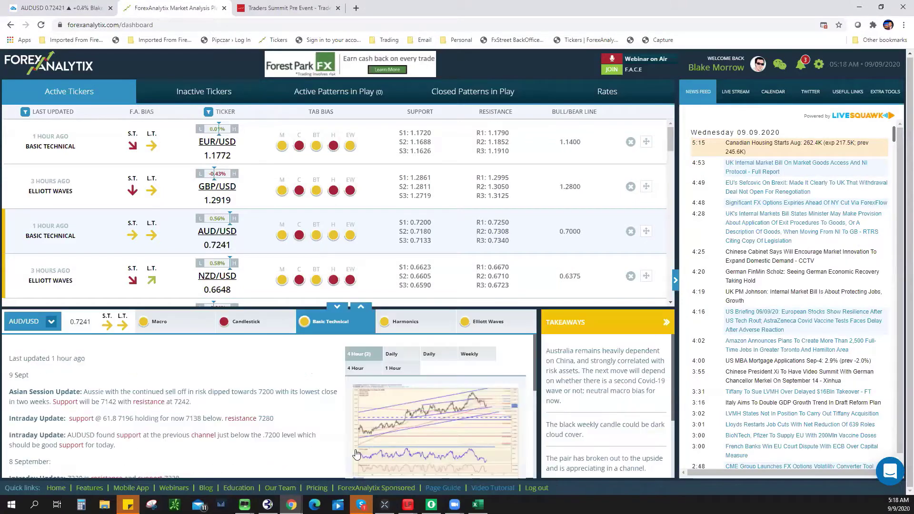
Step: Highlight the AUD/USD 8 Sept End of Day Analysis text
{"action": "scroll", "coordinate": [305, 427], "scroll_direction": "down", "scroll_amount": 2}
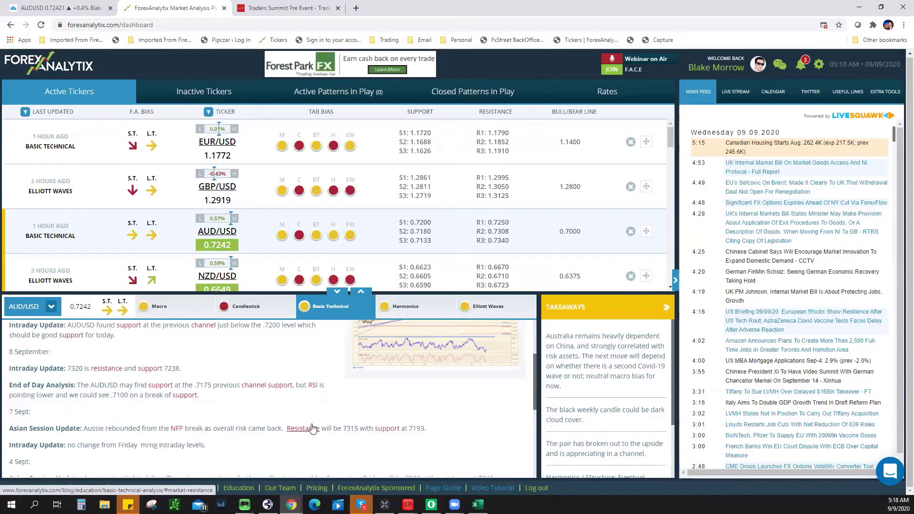
{"action": "left_click_drag", "start_coordinate": [80, 385], "coordinate": [238, 389]}
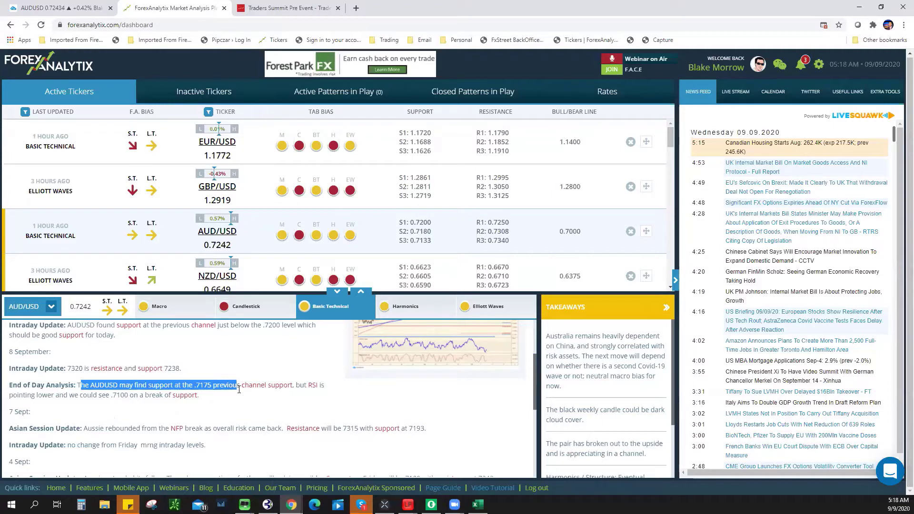
{"action": "left_click_drag", "start_coordinate": [239, 390], "coordinate": [243, 393]}
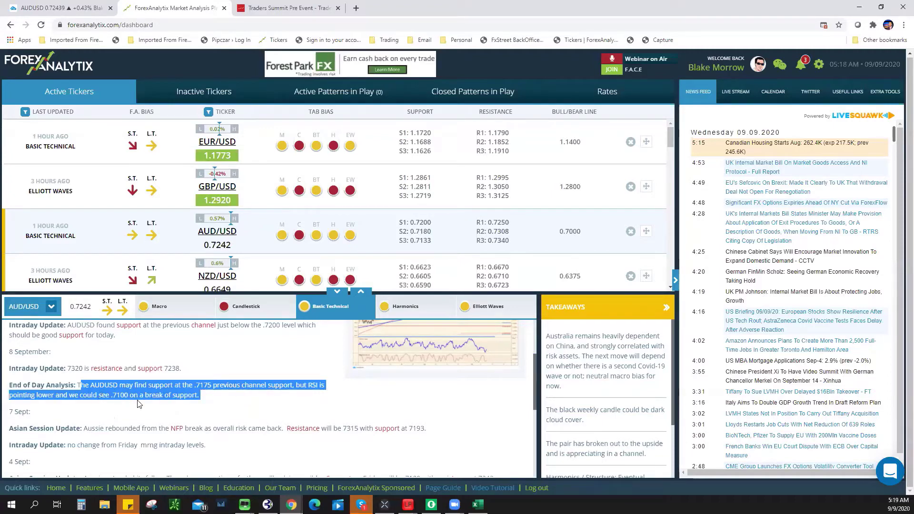
Step: View the enlarged analysis chart, then go back to the TradingView AUDUSD chart
{"action": "left_click", "coordinate": [502, 369]}
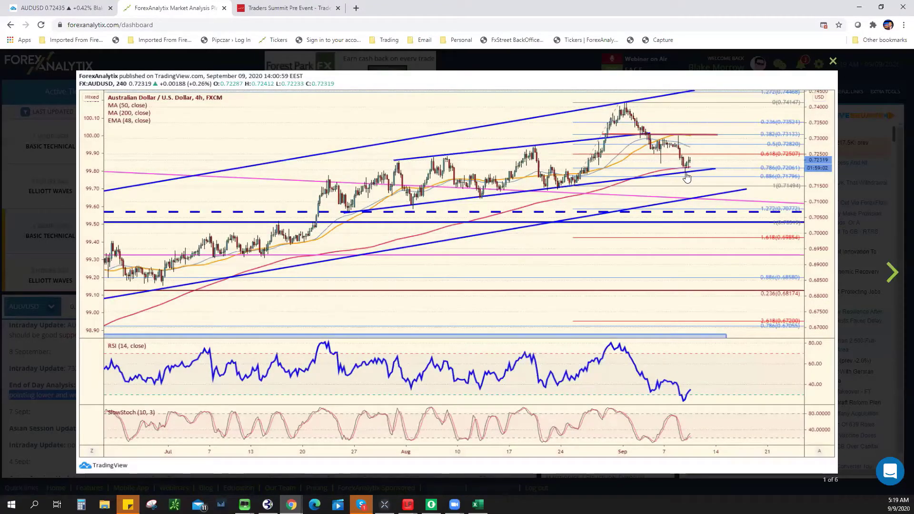
{"action": "left_click", "coordinate": [833, 61]}
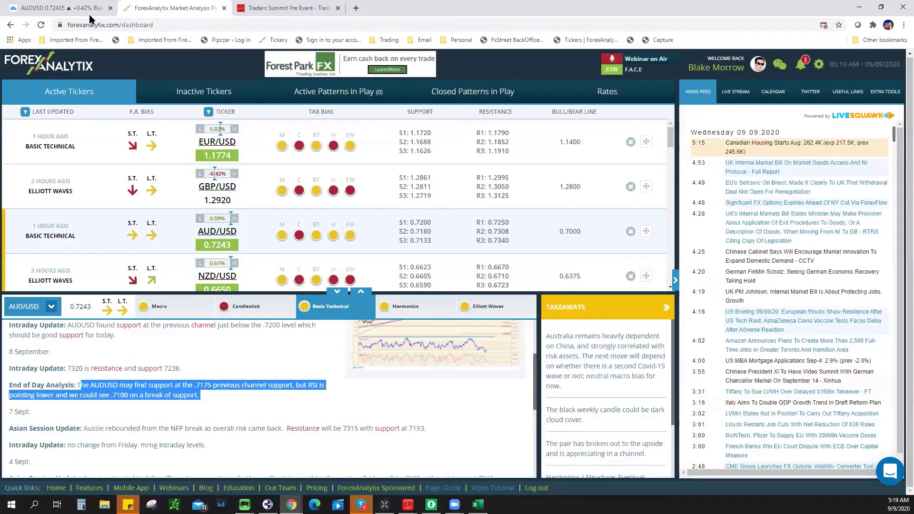
{"action": "key", "text": "ctrl+shift+Tab"}
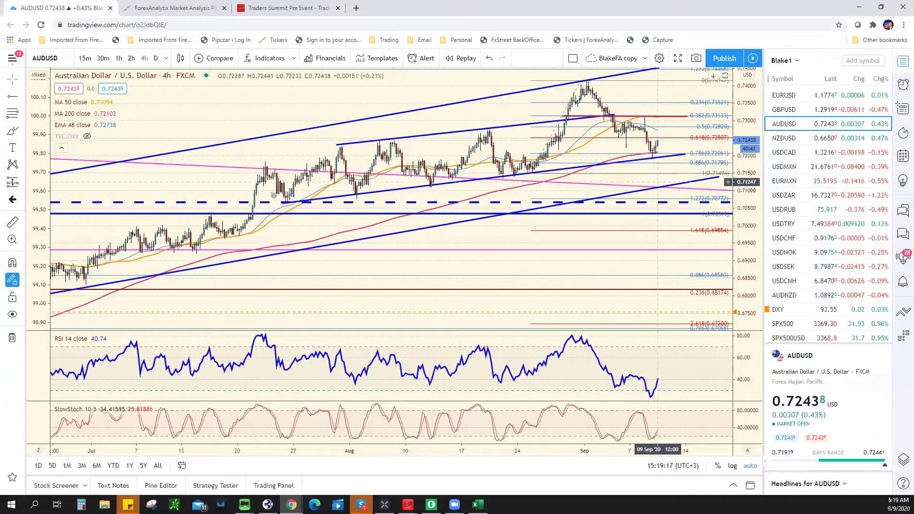
Step: Enter AUD/USD support .7190 in E11 and resistance .7300 in F11, then return to TradingView
{"action": "mouse_move", "coordinate": [889, 505]}
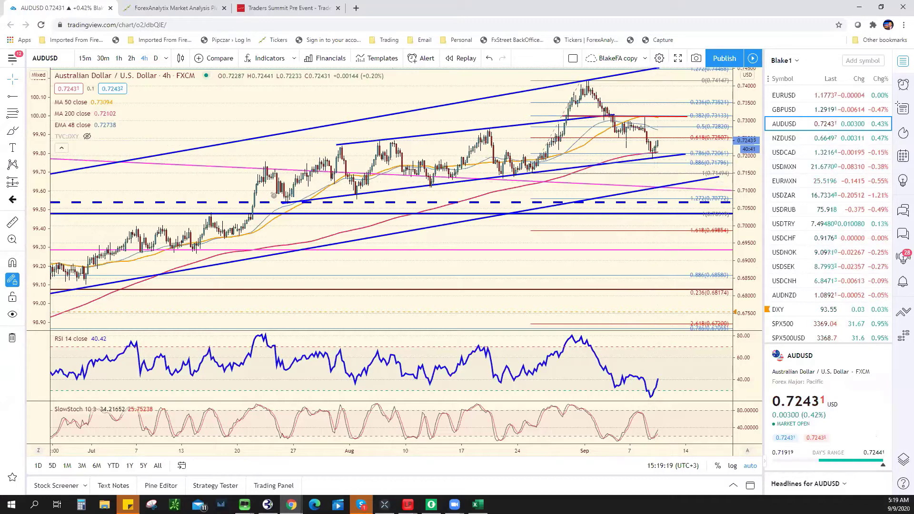
{"action": "key", "text": "alt+Tab"}
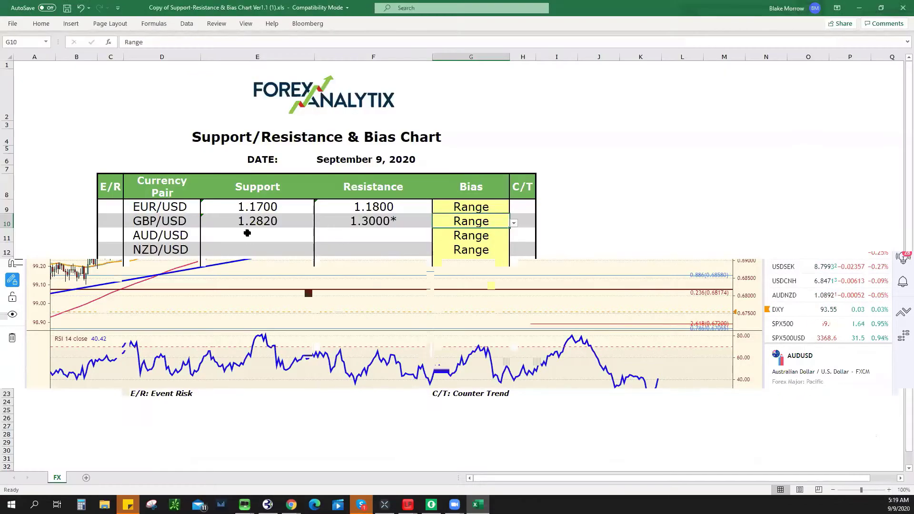
{"action": "left_click", "coordinate": [263, 231]}
{"action": "type", "text": ".7190"}
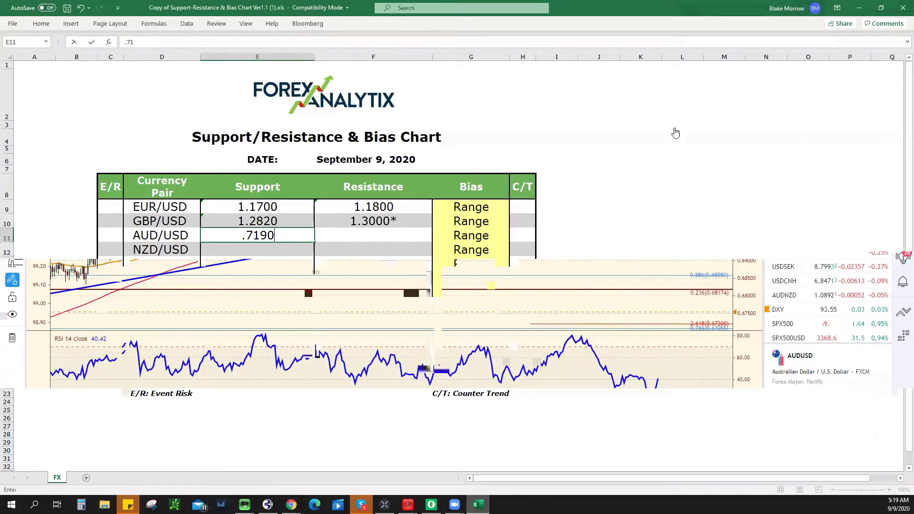
{"action": "key", "text": "alt+Tab"}
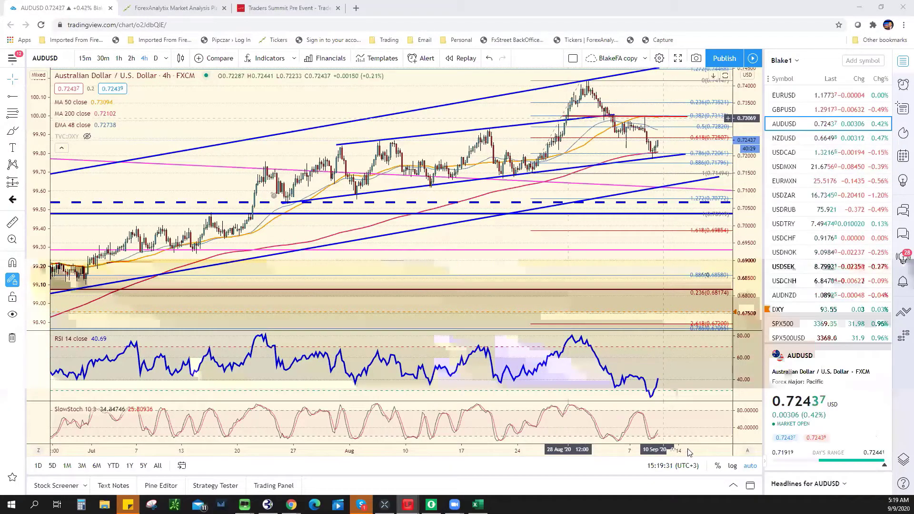
{"action": "key", "text": "alt+Tab"}
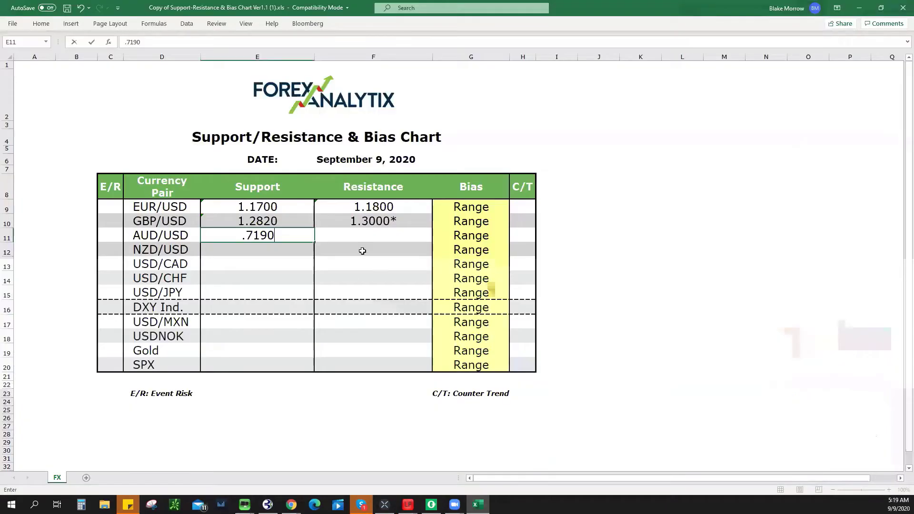
{"action": "left_click", "coordinate": [371, 234]}
{"action": "type", "text": ".7"}
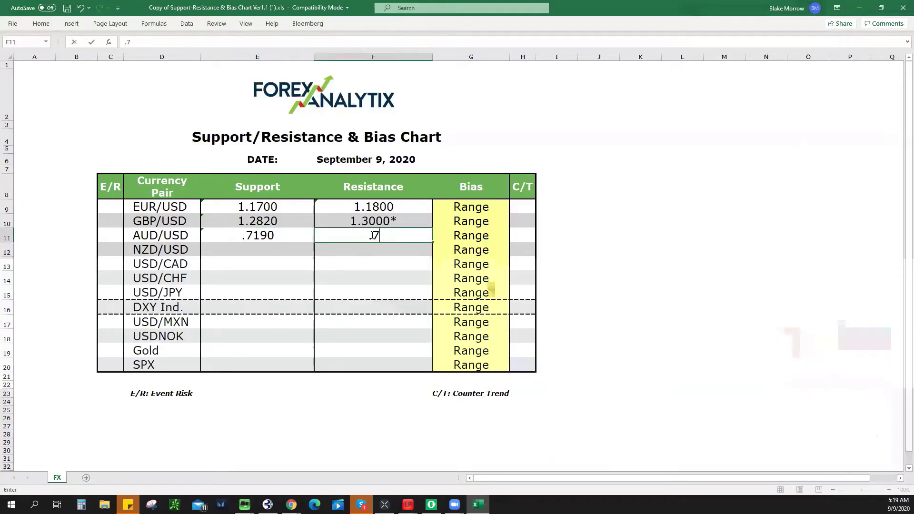
{"action": "type", "text": "300"}
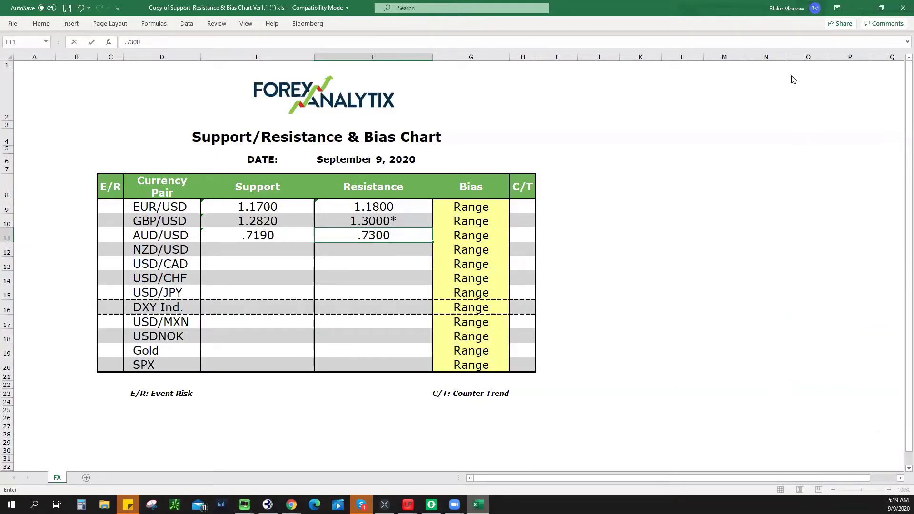
{"action": "key", "text": "alt+Tab"}
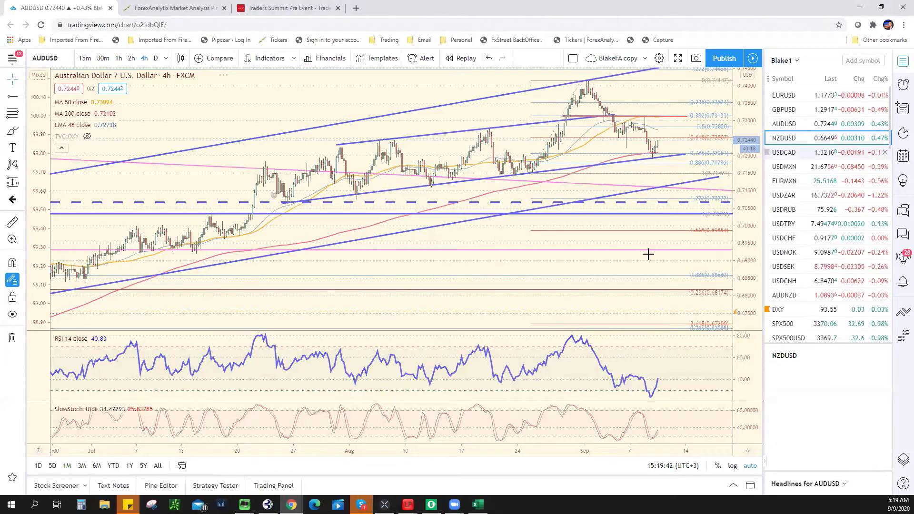
Step: Draw a horizontal support line at about 0.6600 on the NZDUSD 4-hour chart
{"action": "scroll", "coordinate": [582, 229], "scroll_direction": "up", "scroll_amount": 5}
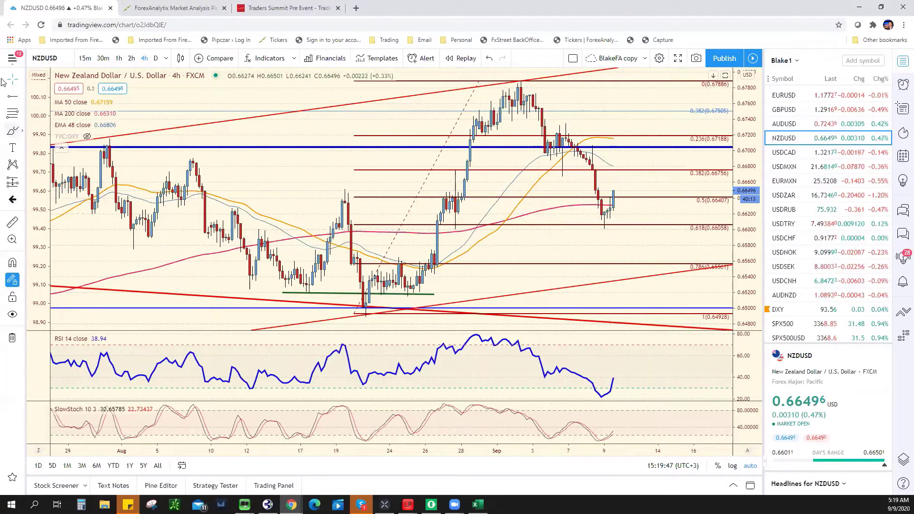
{"action": "left_click", "coordinate": [13, 96]}
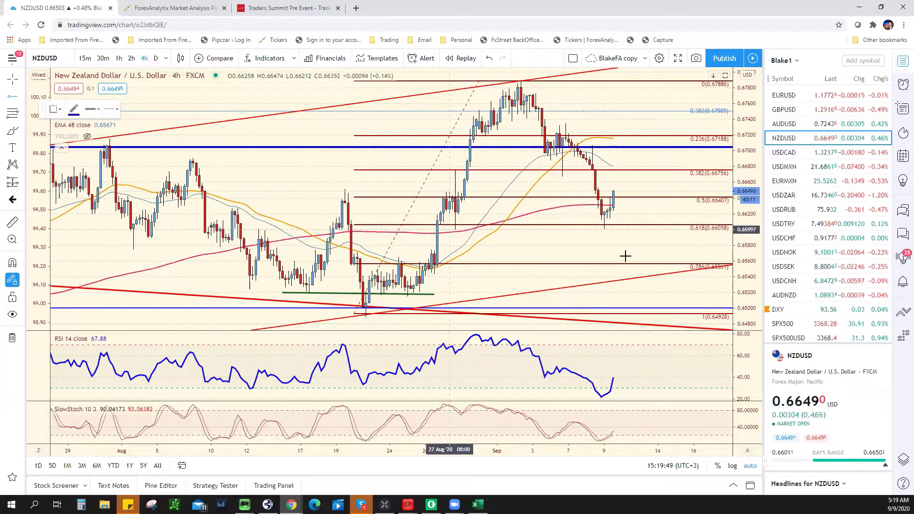
{"action": "left_click", "coordinate": [616, 230]}
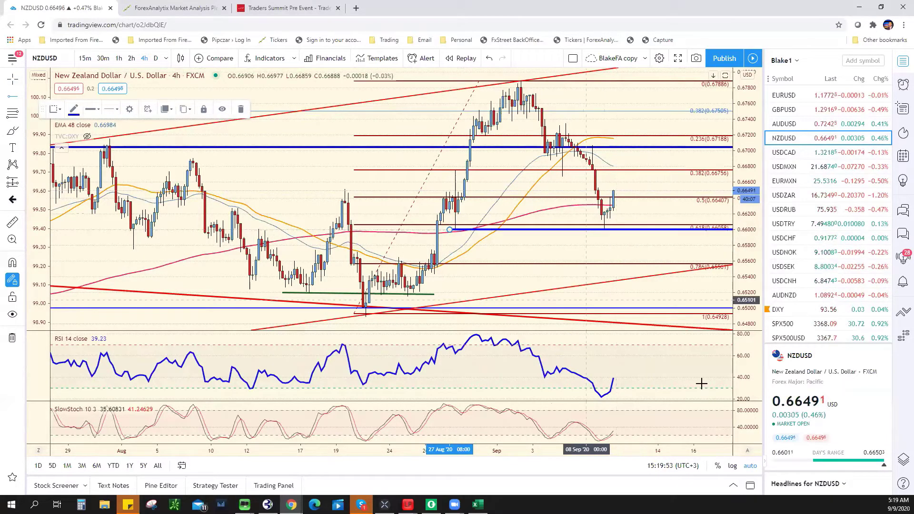
Step: Enter NZD/USD support .6600 in E12 and resistance .6675 in F12
{"action": "key", "text": "alt+Tab"}
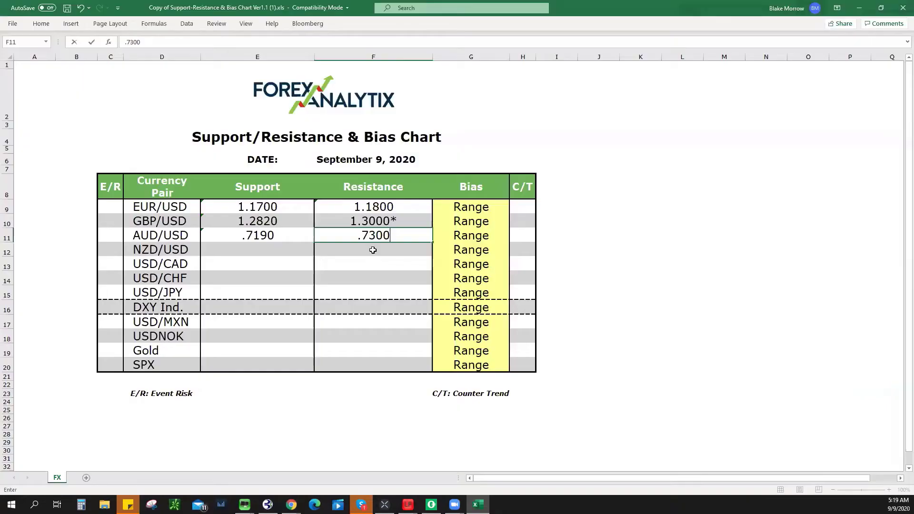
{"action": "left_click", "coordinate": [277, 255]}
{"action": "type", "text": "."}
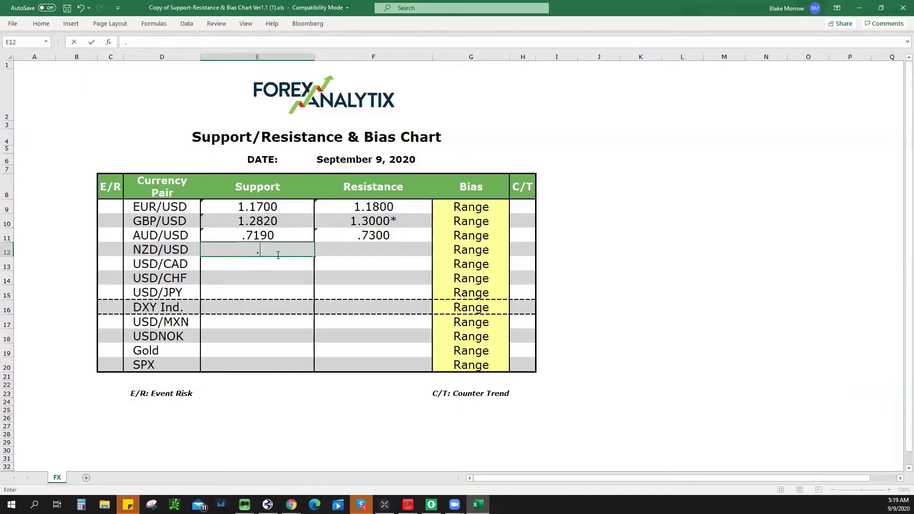
{"action": "type", "text": "6600"}
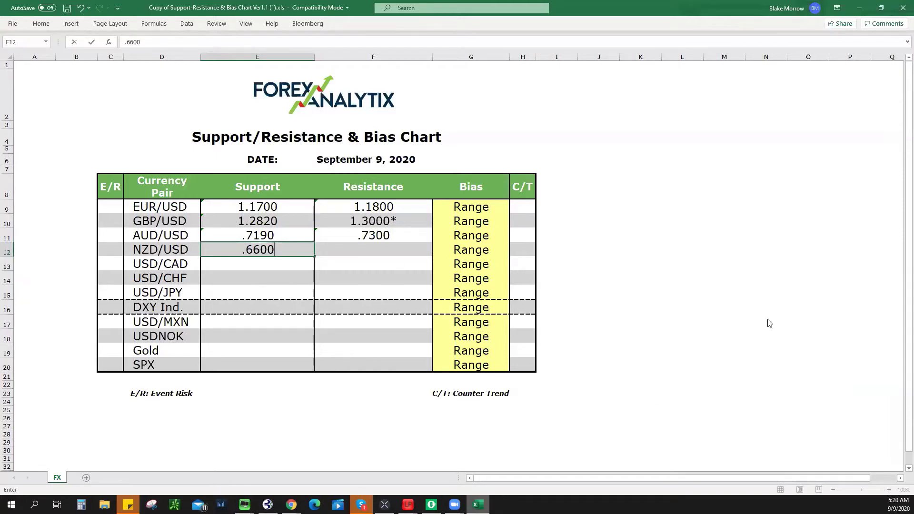
{"action": "key", "text": "alt+Tab"}
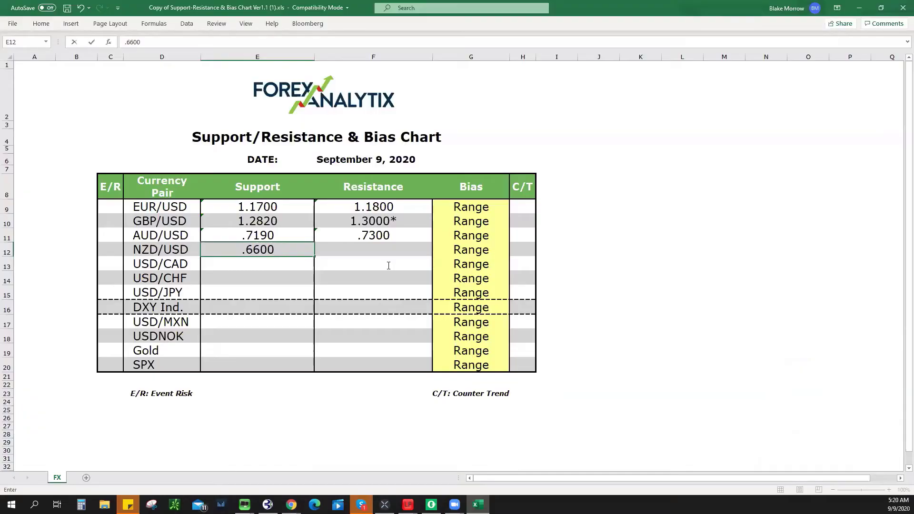
{"action": "key", "text": "Tab"}
{"action": "type", "text": ".6675"}
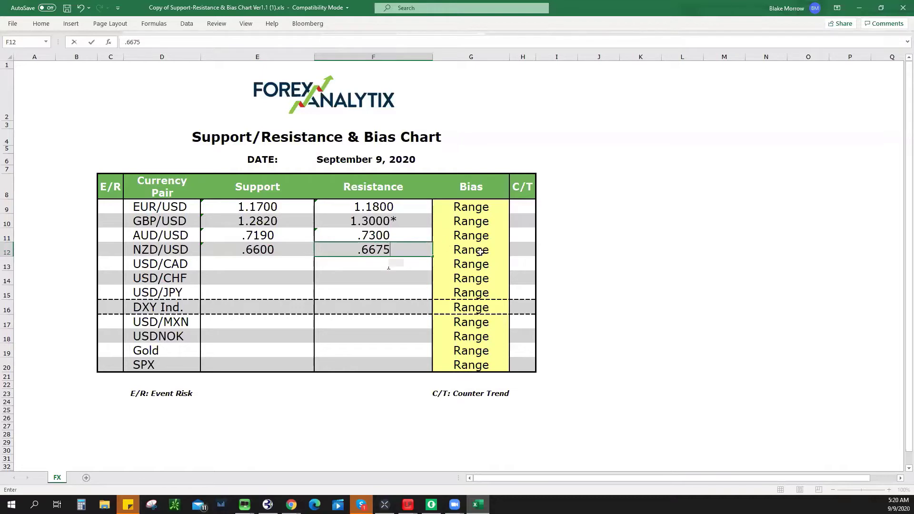
{"action": "key", "text": "Tab"}
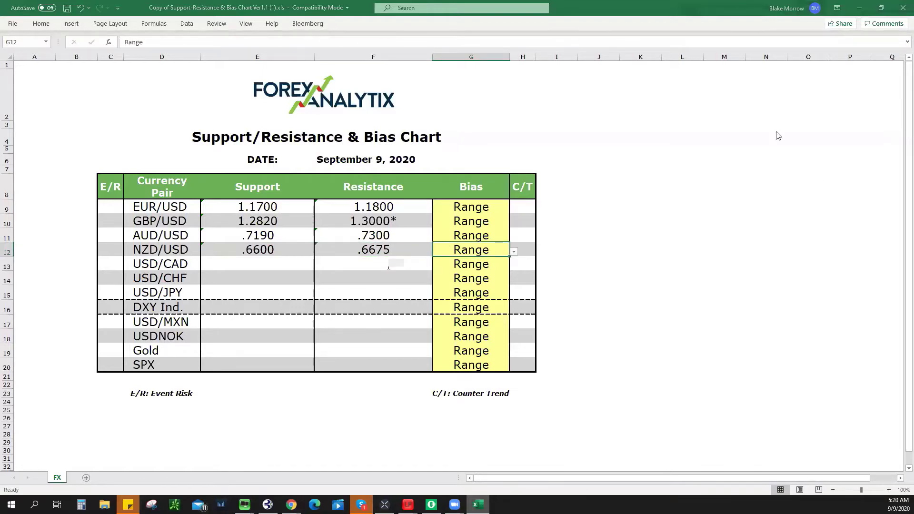
{"action": "key", "text": "alt+Tab"}
Step: Switch to USDCAD and zoom its 4-hour chart to study levels, then return to Excel
{"action": "left_click", "coordinate": [821, 155]}
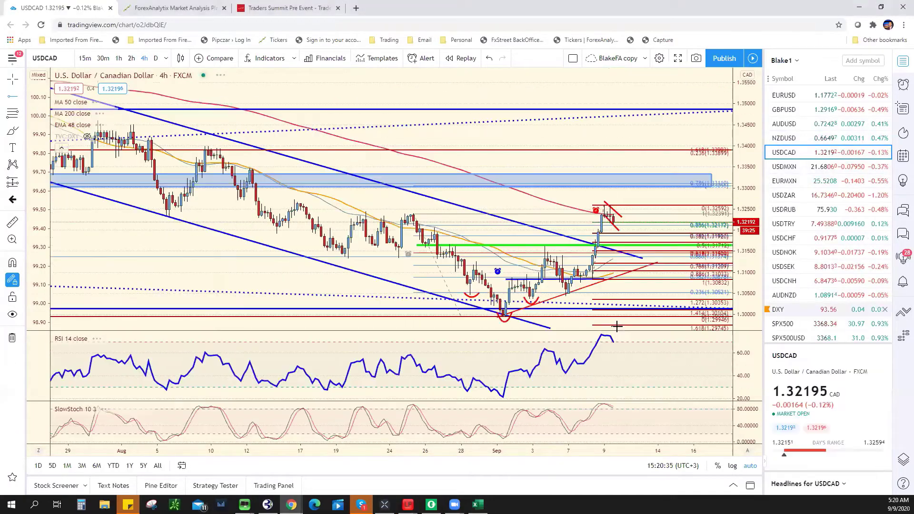
{"action": "scroll", "coordinate": [443, 289], "scroll_direction": "up", "scroll_amount": 1}
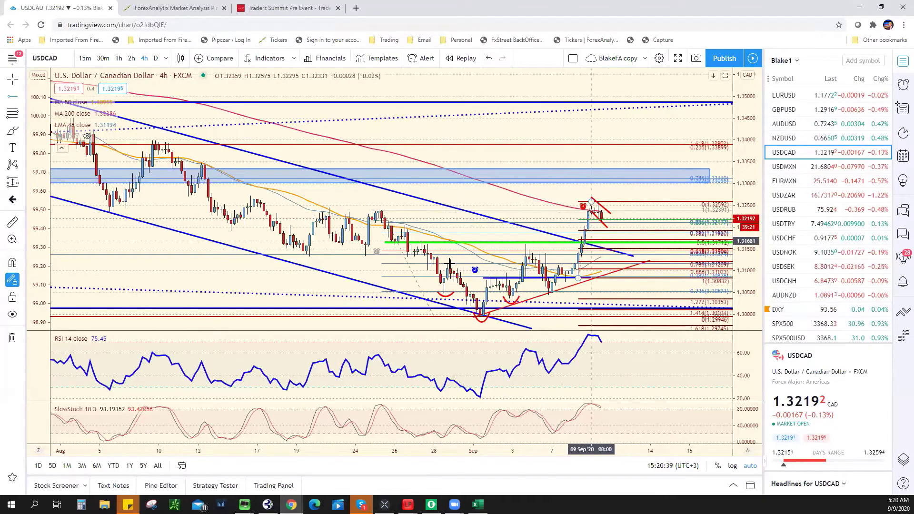
{"action": "scroll", "coordinate": [425, 290], "scroll_direction": "down", "scroll_amount": 2}
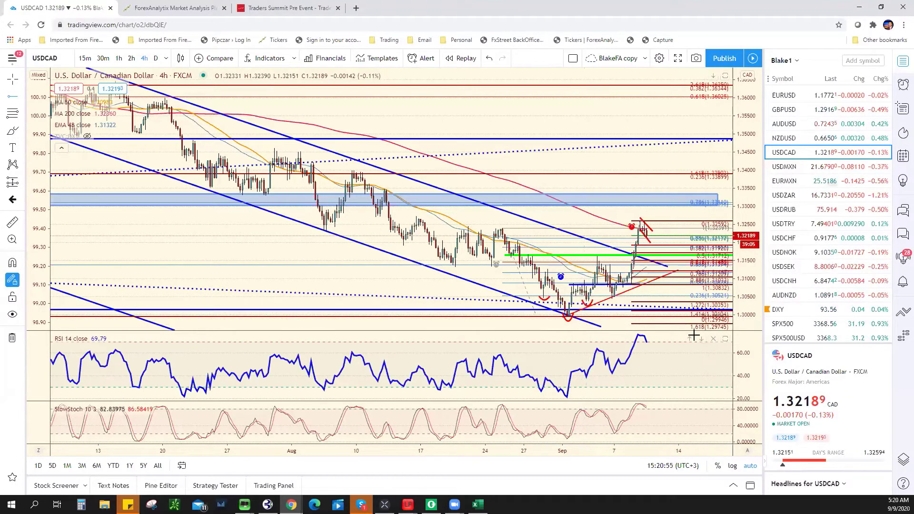
{"action": "scroll", "coordinate": [689, 344], "scroll_direction": "up", "scroll_amount": 2}
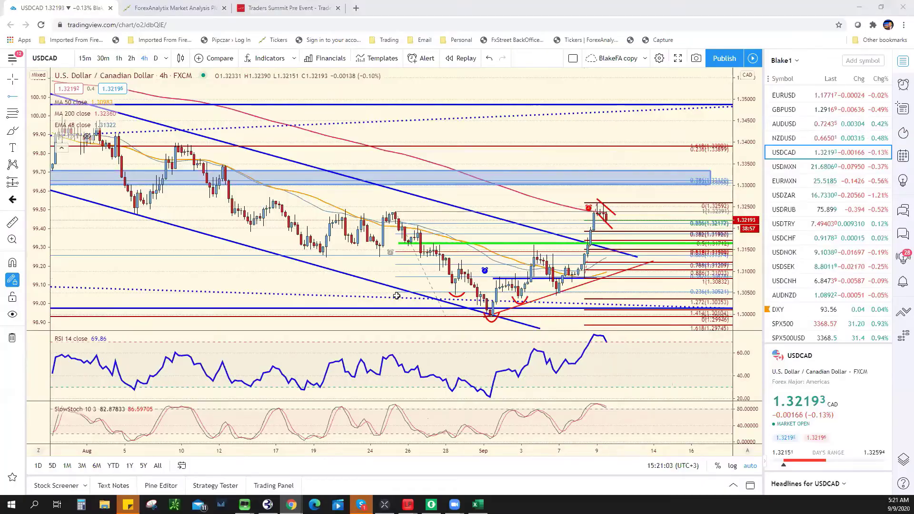
{"action": "key", "text": "alt+Tab"}
Step: Enter USD/CAD support 1.3170 in E13 and set its G13 bias to Bullish
{"action": "left_click", "coordinate": [252, 266]}
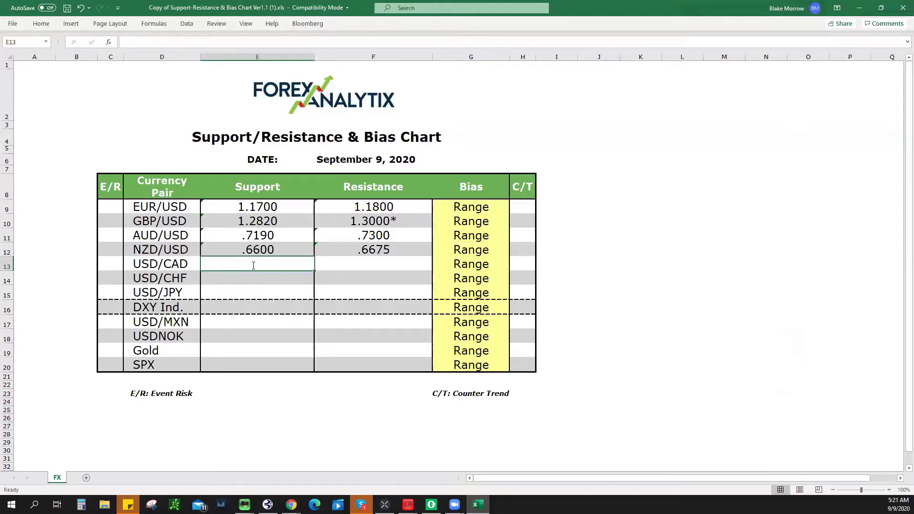
{"action": "type", "text": "1.3170"}
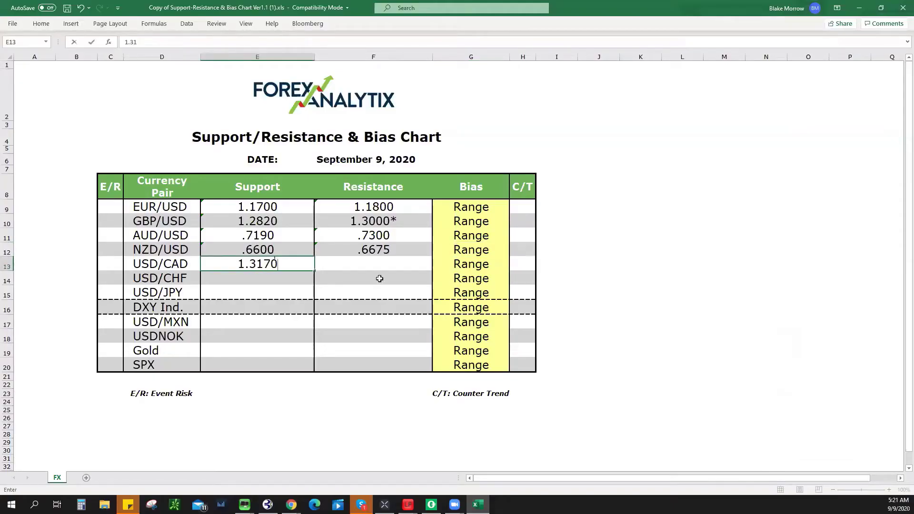
{"action": "left_click", "coordinate": [465, 264]}
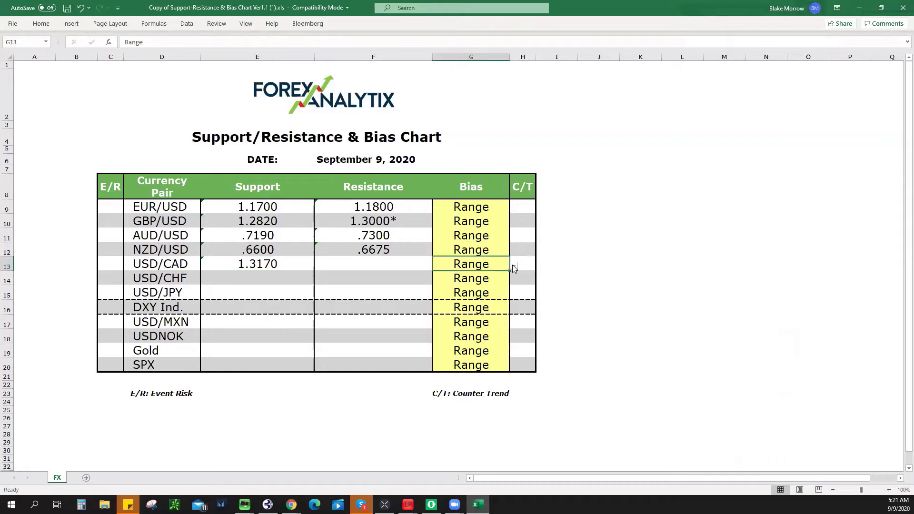
{"action": "left_click", "coordinate": [513, 265]}
{"action": "left_click", "coordinate": [450, 273]}
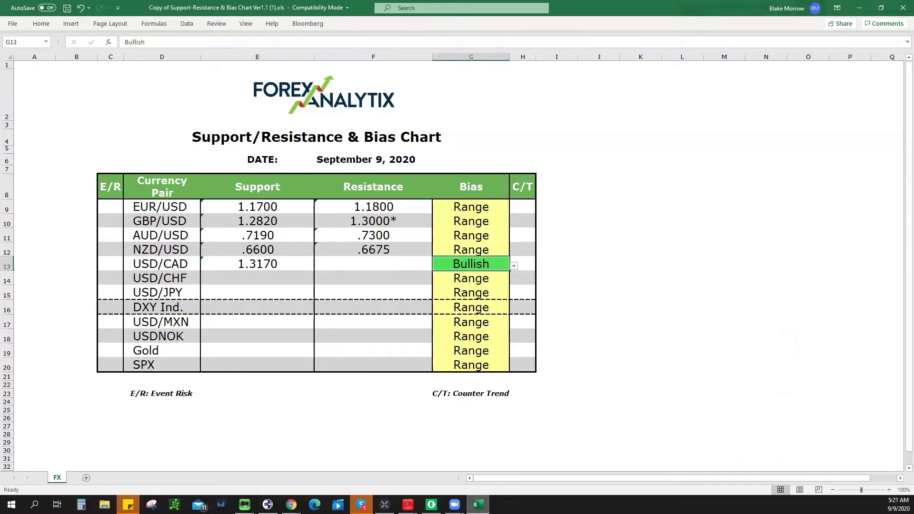
Step: Recheck the USD/CAD chart, then type resistance 1.3260 in F13
{"action": "key", "text": "alt+Tab"}
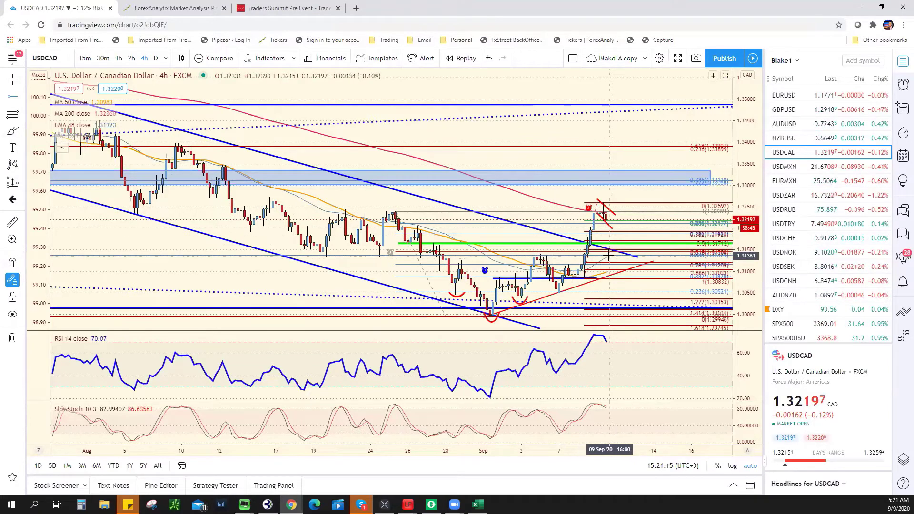
{"action": "scroll", "coordinate": [605, 229], "scroll_direction": "up", "scroll_amount": 2}
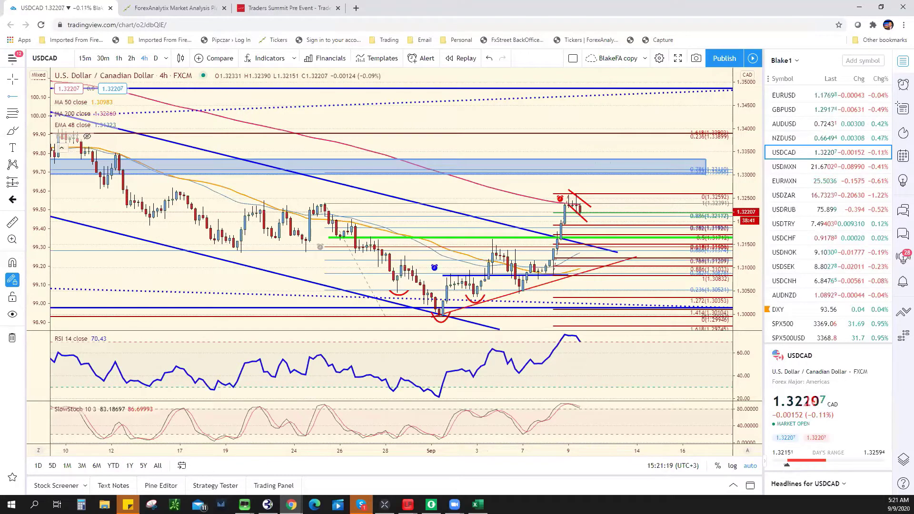
{"action": "key", "text": "alt+Tab"}
{"action": "left_click", "coordinate": [359, 260]}
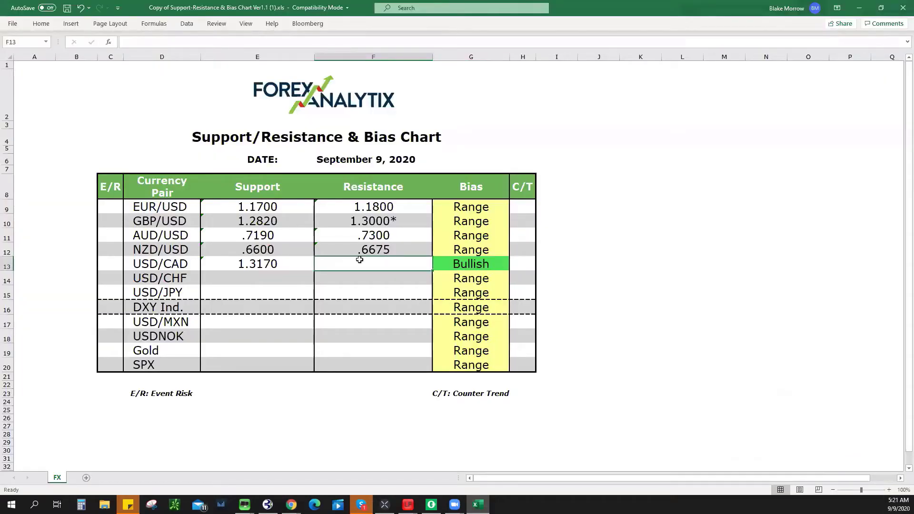
{"action": "type", "text": "1.3260"}
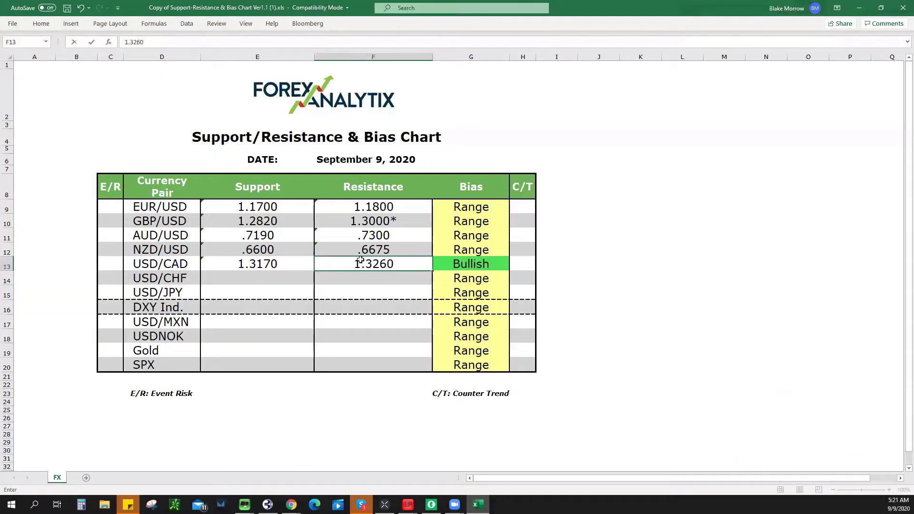
{"action": "key", "text": "alt+Tab"}
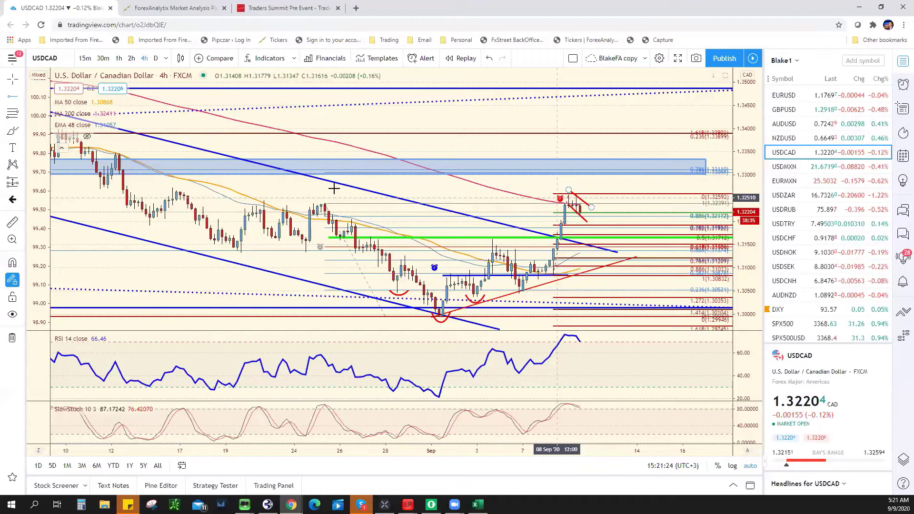
{"action": "left_click", "coordinate": [156, 58]}
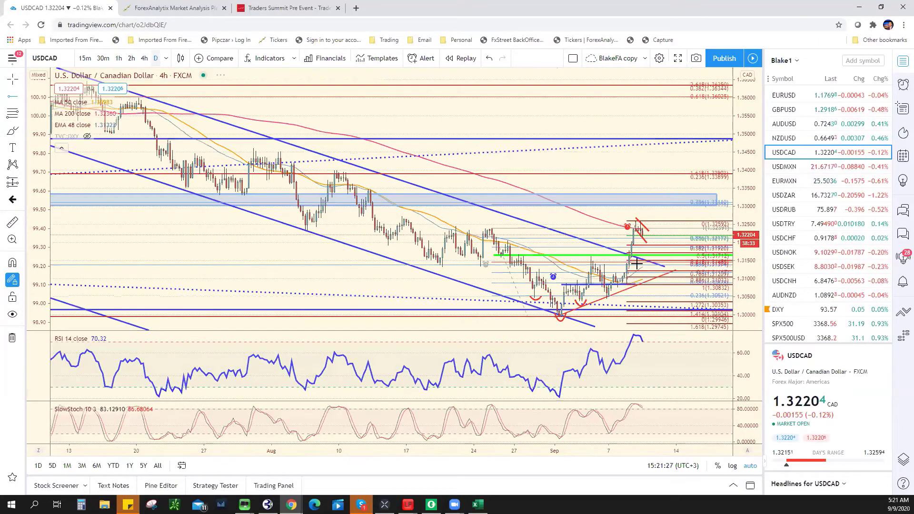
{"action": "scroll", "coordinate": [555, 219], "scroll_direction": "up", "scroll_amount": 3}
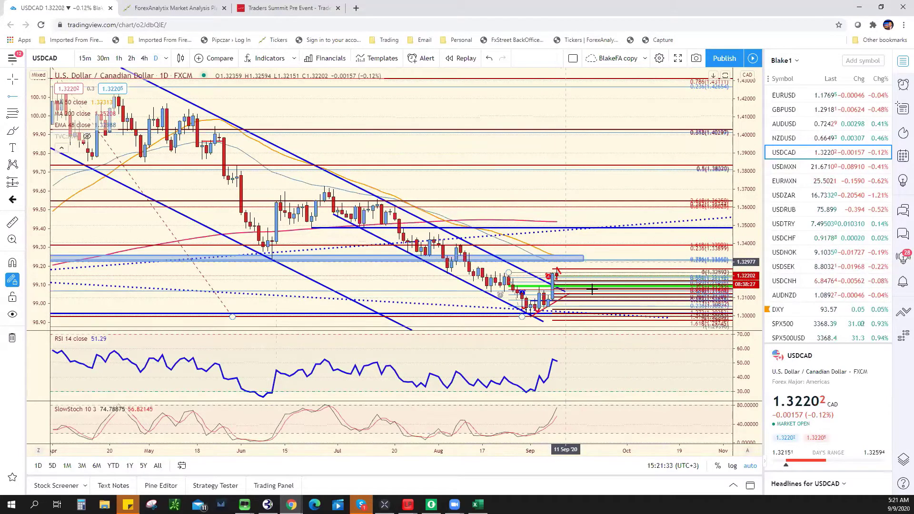
{"action": "left_click", "coordinate": [145, 58]}
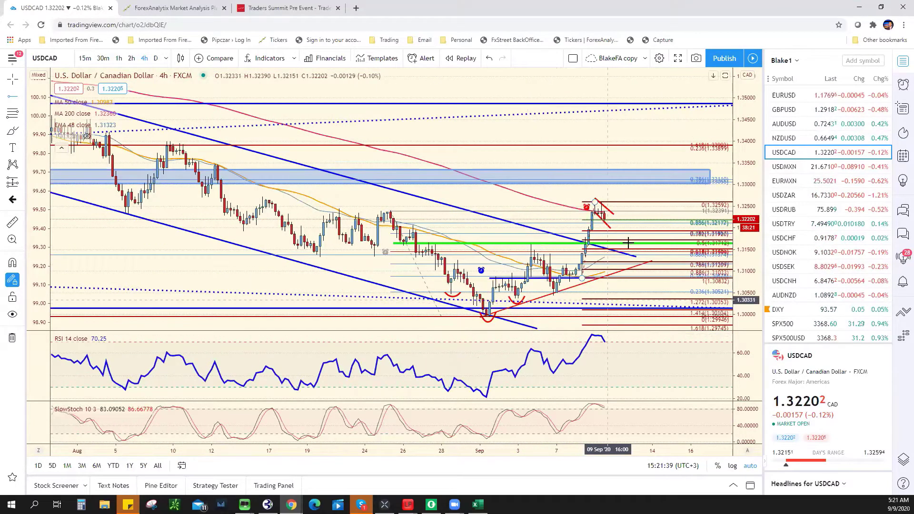
{"action": "left_click", "coordinate": [22, 96]}
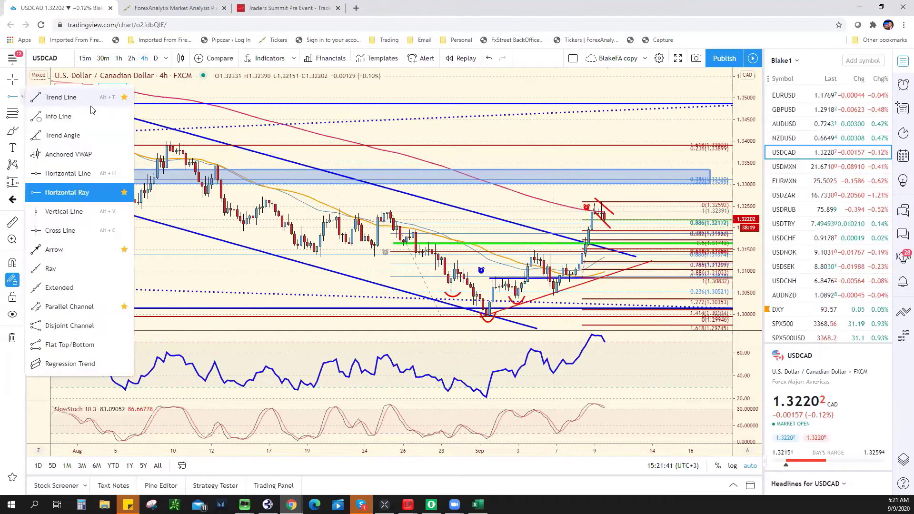
{"action": "left_click", "coordinate": [60, 96]}
{"action": "left_click", "coordinate": [608, 221]}
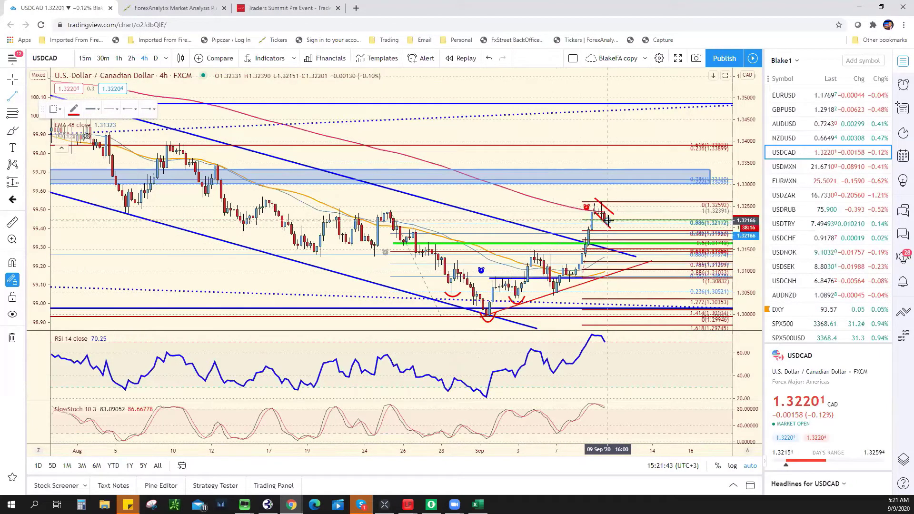
{"action": "left_click", "coordinate": [620, 235]}
{"action": "left_click", "coordinate": [643, 187]}
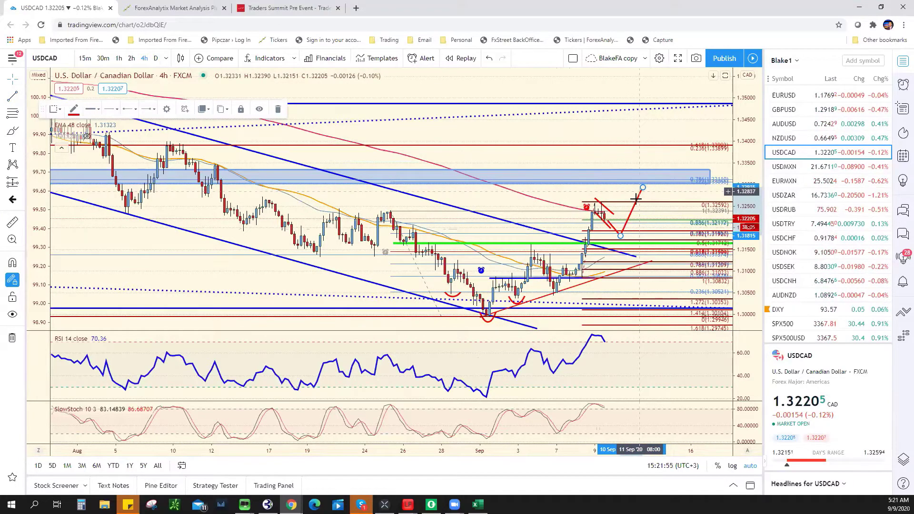
{"action": "key", "text": "Delete"}
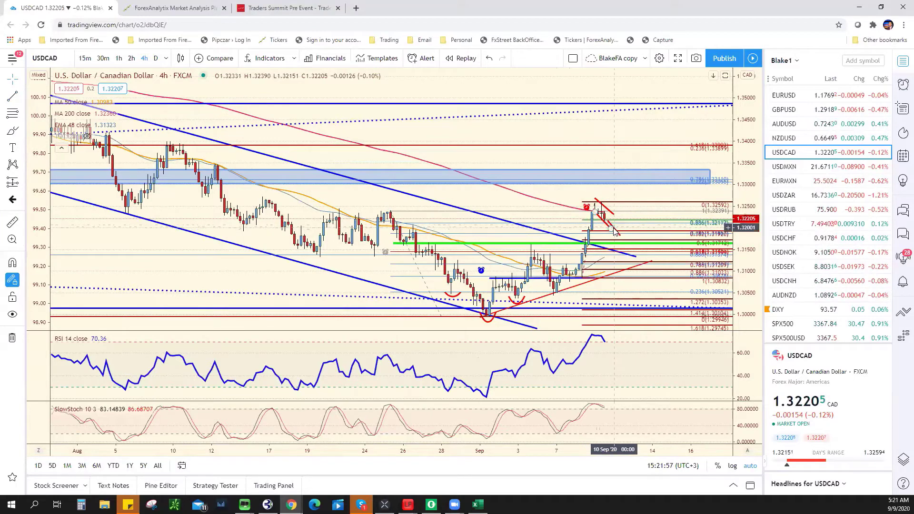
{"action": "left_click", "coordinate": [614, 228]}
{"action": "left_click", "coordinate": [616, 228]}
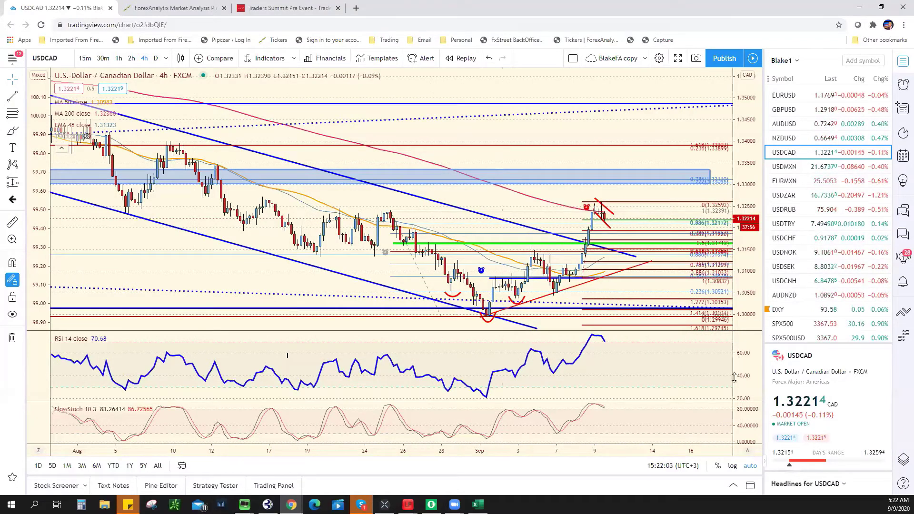
Step: Switch the chart to USD/MXN and inspect the blue arrow drawn near late July
{"action": "left_click", "coordinate": [817, 168]}
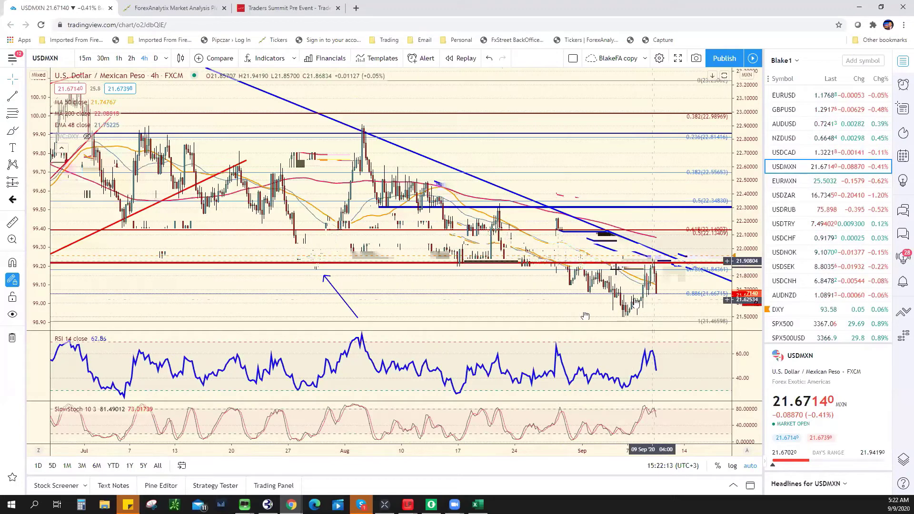
{"action": "scroll", "coordinate": [654, 261], "scroll_direction": "down", "scroll_amount": 3}
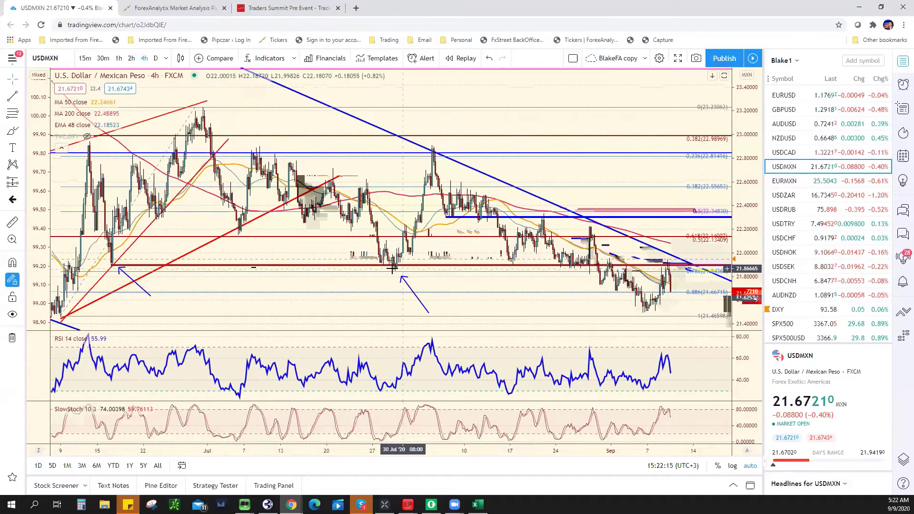
{"action": "left_click", "coordinate": [405, 282]}
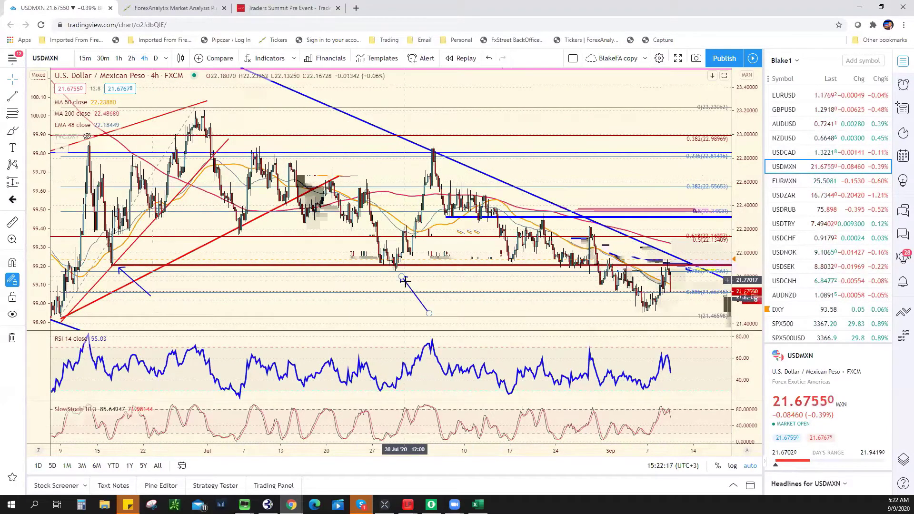
{"action": "left_click", "coordinate": [464, 289]}
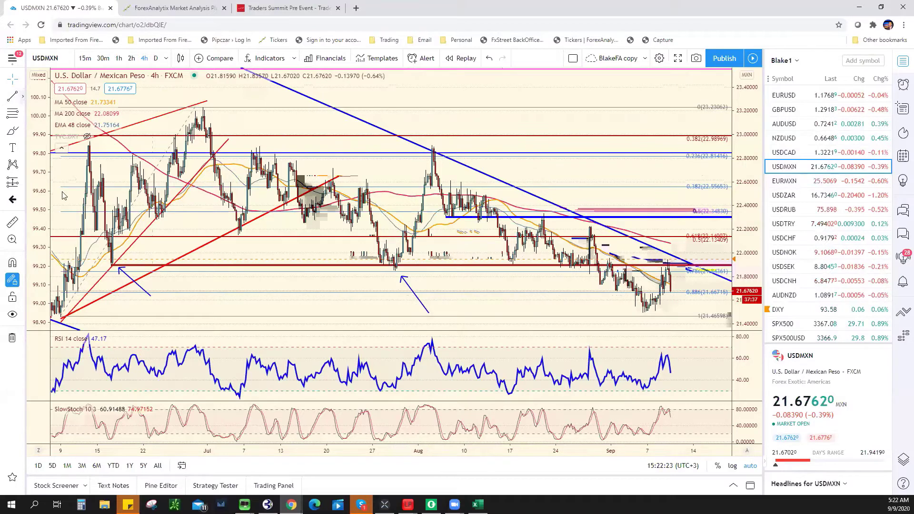
Step: Draw a short upward trend line from the latest candles, then return to Excel
{"action": "left_click", "coordinate": [22, 97]}
{"action": "left_click", "coordinate": [52, 247]}
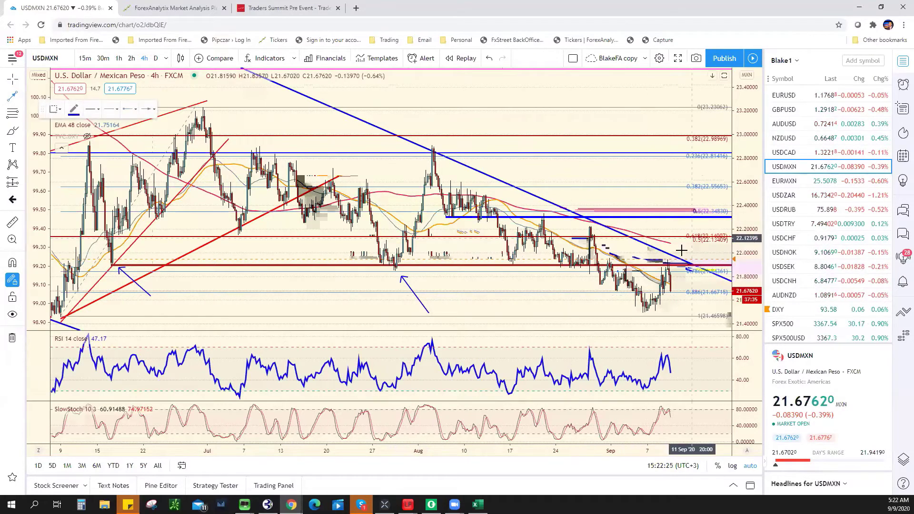
{"action": "left_click", "coordinate": [702, 234]}
{"action": "left_click", "coordinate": [674, 259]}
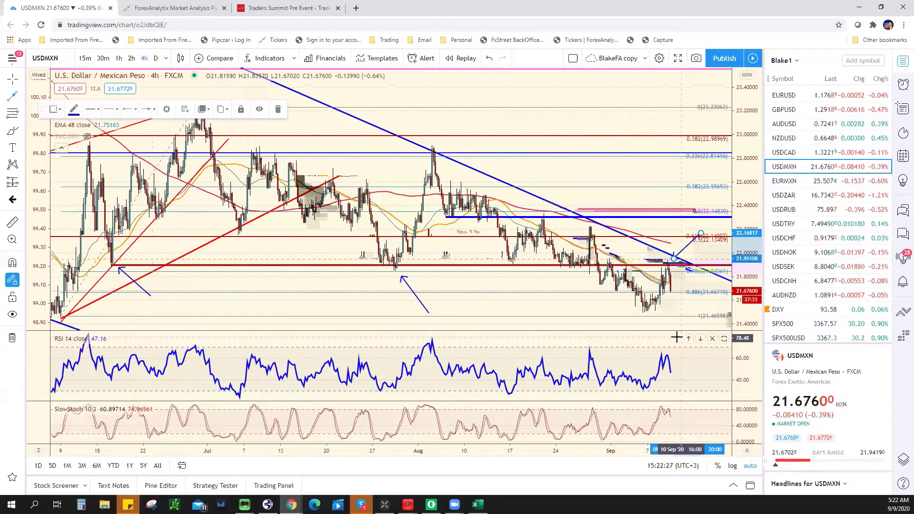
{"action": "scroll", "coordinate": [590, 352], "scroll_direction": "down", "scroll_amount": 4}
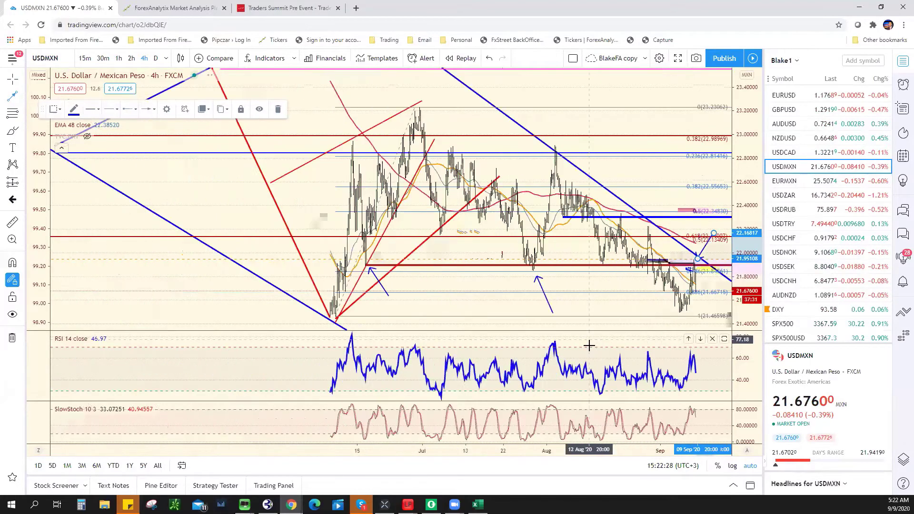
{"action": "scroll", "coordinate": [584, 344], "scroll_direction": "up", "scroll_amount": 5}
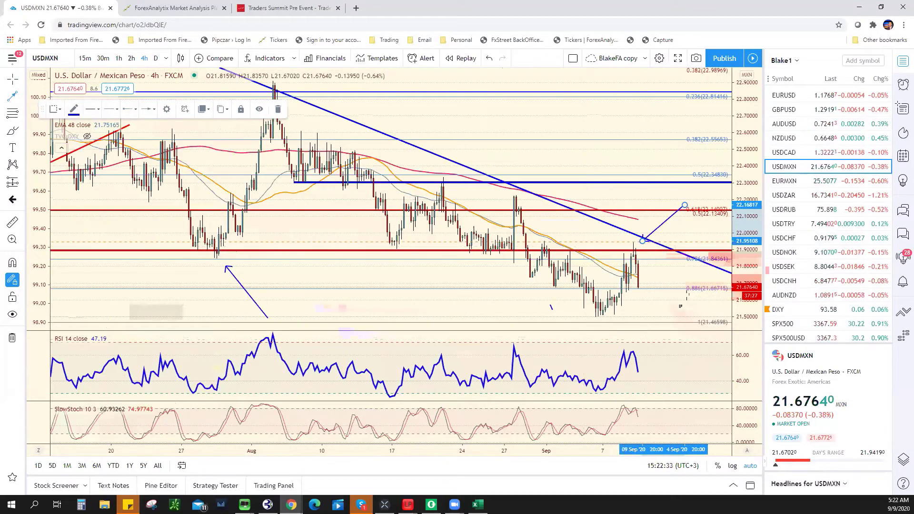
{"action": "key", "text": "alt+Tab"}
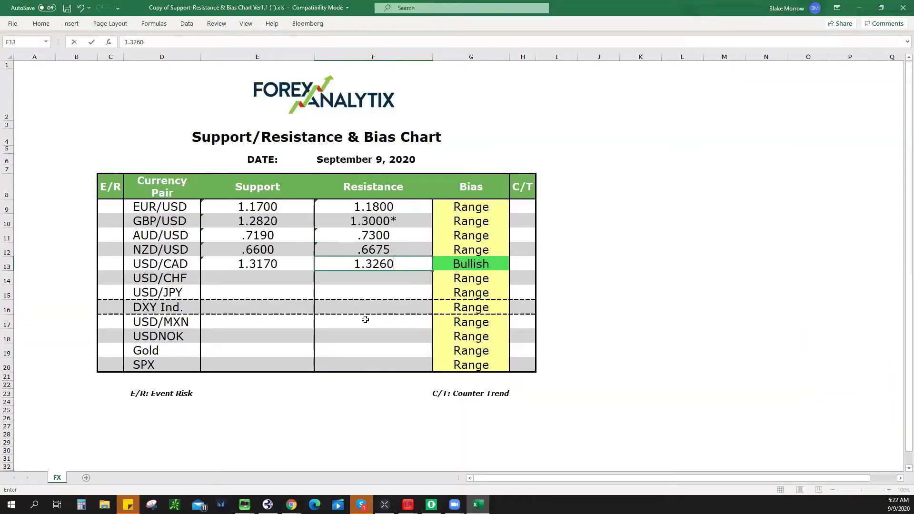
Step: Enter USD/MXN resistance 21.9500 in F17 and choose Bearish in G17's bias dropdown
{"action": "left_click", "coordinate": [380, 321]}
{"action": "type", "text": "21"}
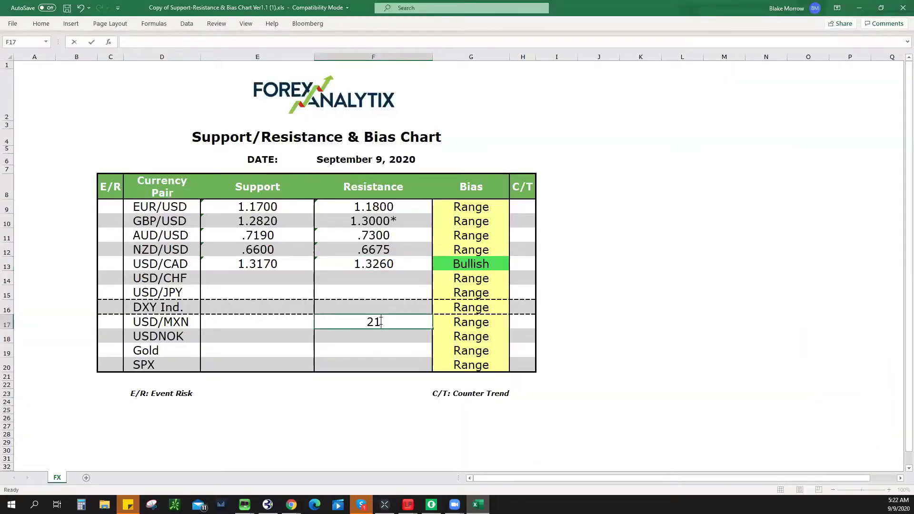
{"action": "type", "text": ".9500"}
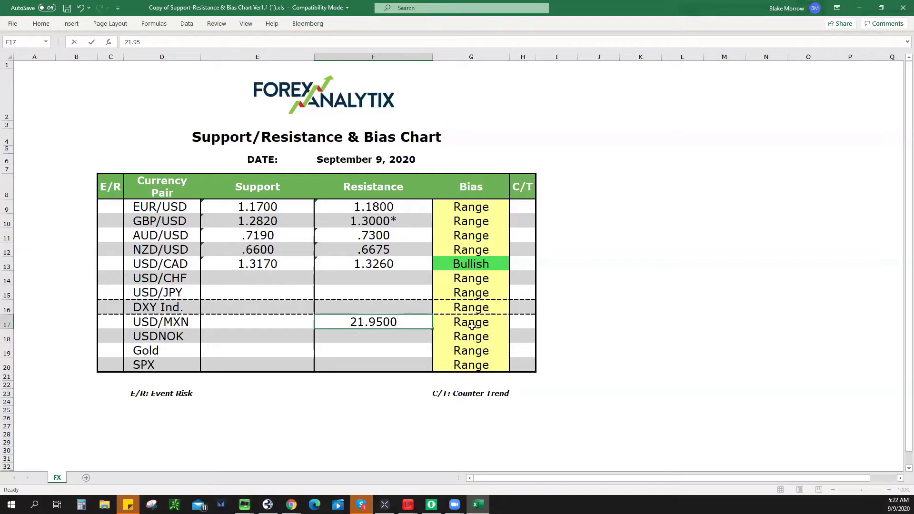
{"action": "left_click", "coordinate": [472, 326]}
{"action": "left_click", "coordinate": [514, 324]}
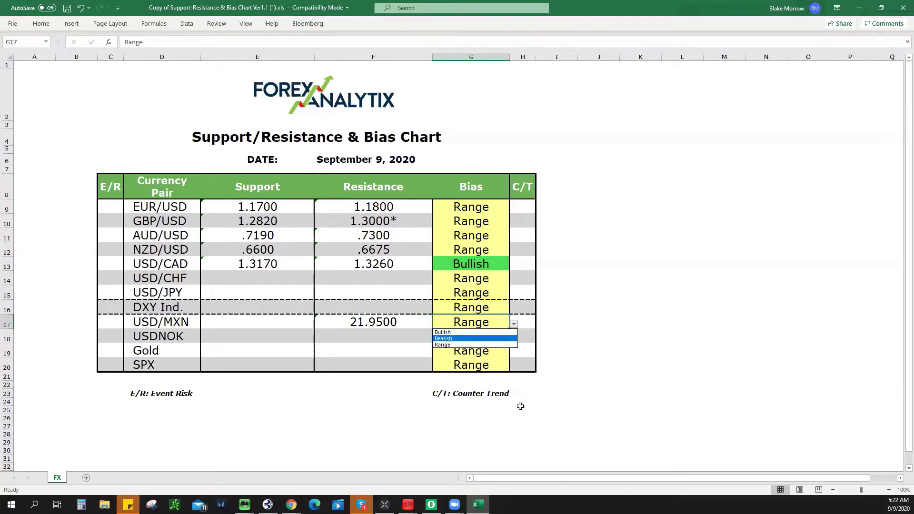
{"action": "key", "text": "Return"}
{"action": "key", "text": "alt+Tab"}
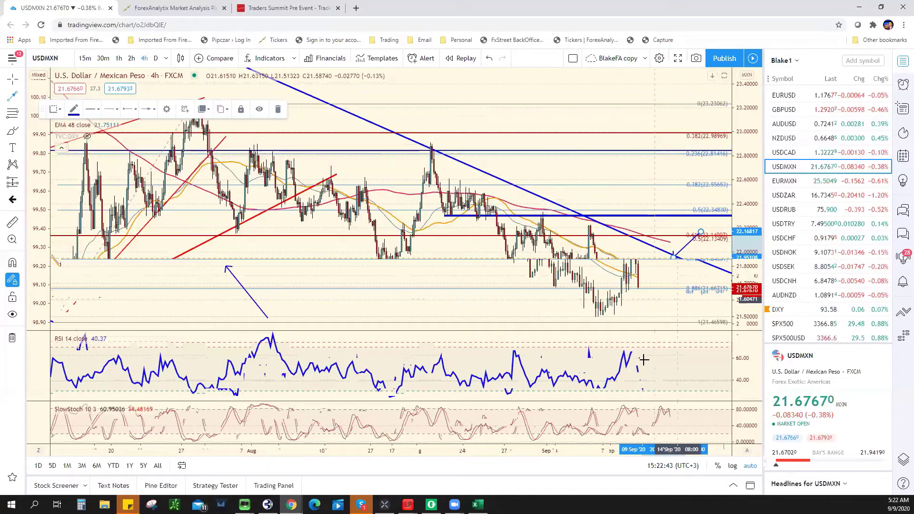
Step: Zoom the USD/MXN chart's time axis, then select support cell E17 in Excel
{"action": "scroll", "coordinate": [122, 341], "scroll_direction": "up", "scroll_amount": 3}
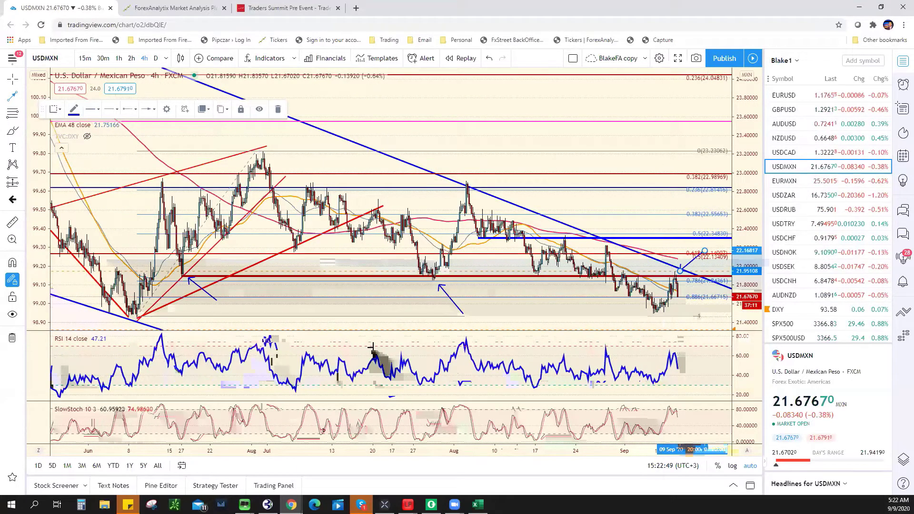
{"action": "key", "text": "alt+Tab"}
{"action": "left_click", "coordinate": [272, 324]}
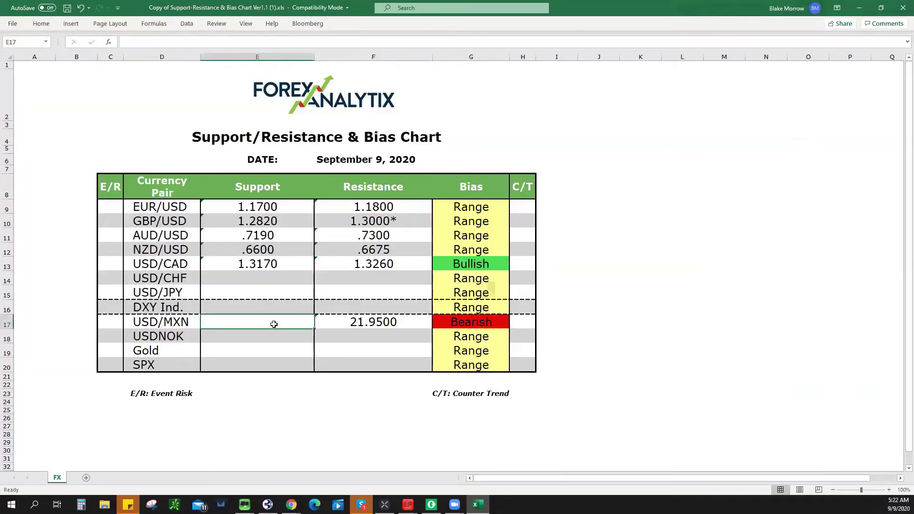
Step: Enter 21.5000 as USD/MXN support in E17 and append an asterisk to its 21.9500 resistance
{"action": "type", "text": "21.5000"}
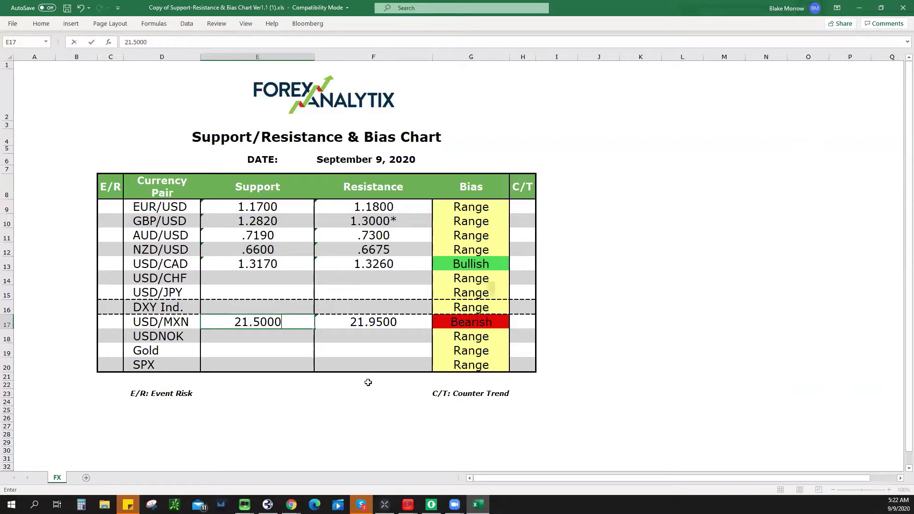
{"action": "left_click", "coordinate": [404, 323]}
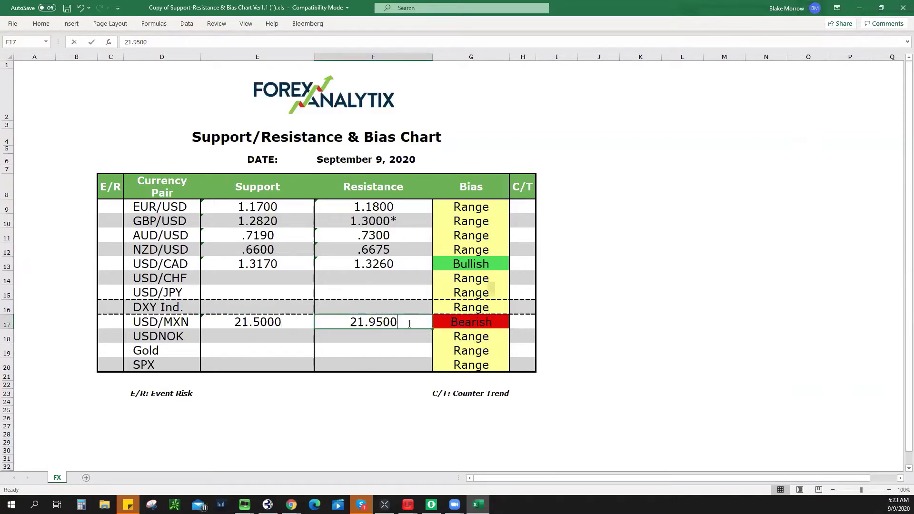
{"action": "double_click", "coordinate": [410, 323]}
{"action": "type", "text": "*"}
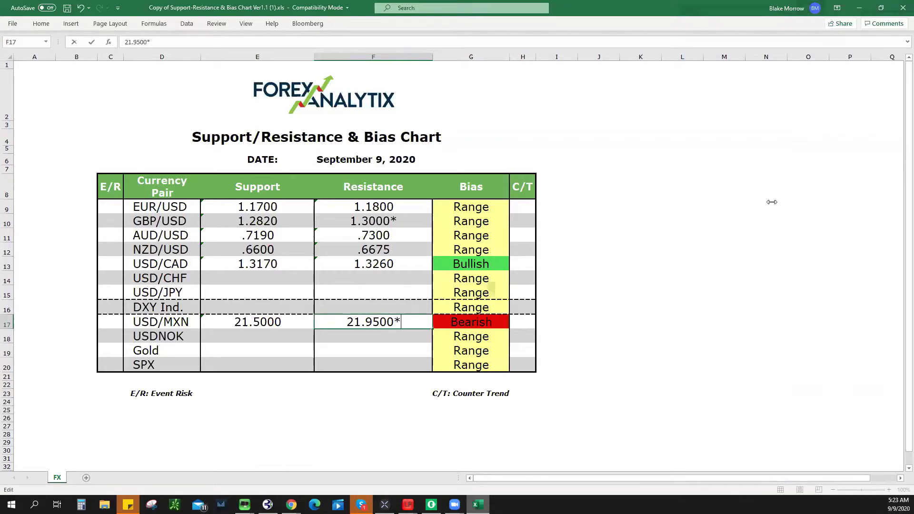
{"action": "key", "text": "alt+Tab"}
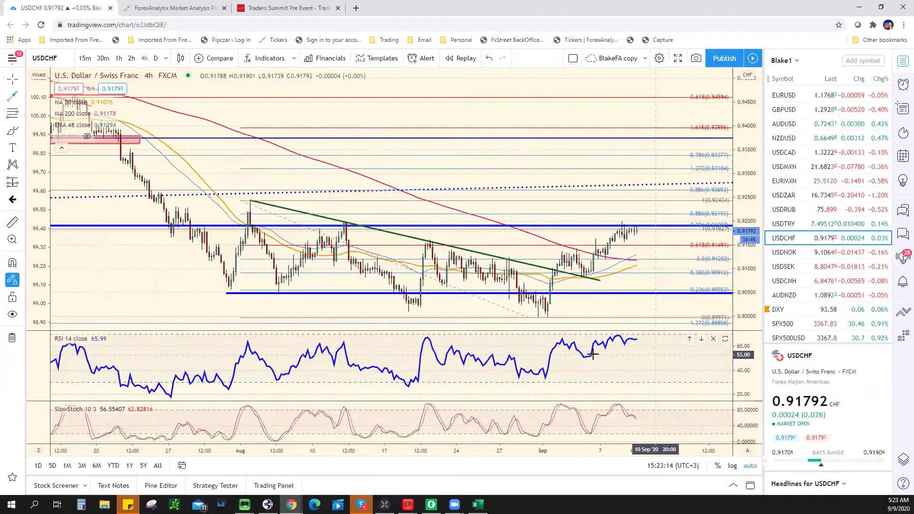
Step: Check the long blue horizontal level on the USDCHF daily chart, then select Excel cell F14
{"action": "scroll", "coordinate": [593, 355], "scroll_direction": "down", "scroll_amount": 3}
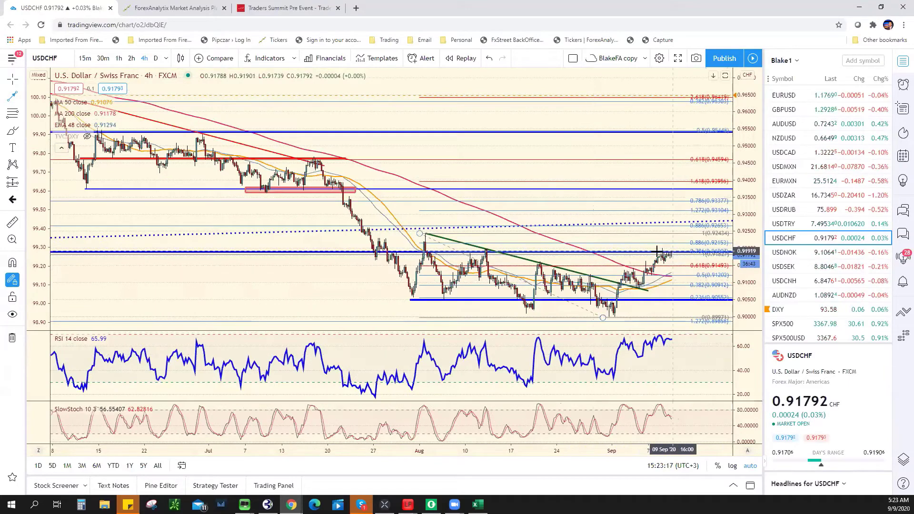
{"action": "left_click", "coordinate": [157, 57]}
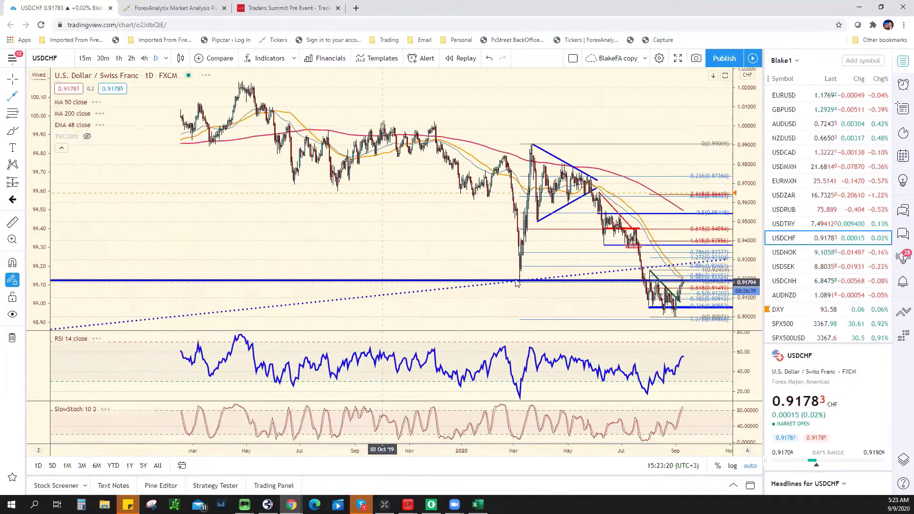
{"action": "scroll", "coordinate": [219, 288], "scroll_direction": "down", "scroll_amount": 4}
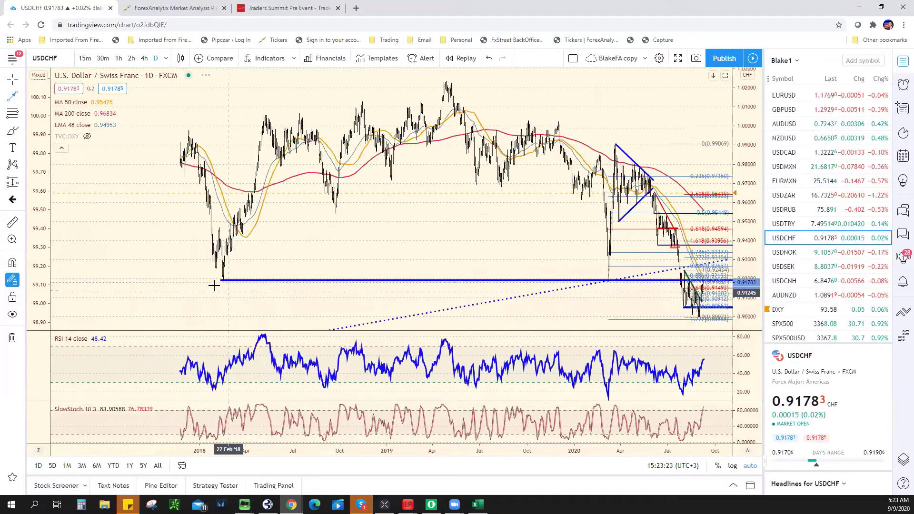
{"action": "left_click", "coordinate": [220, 281]}
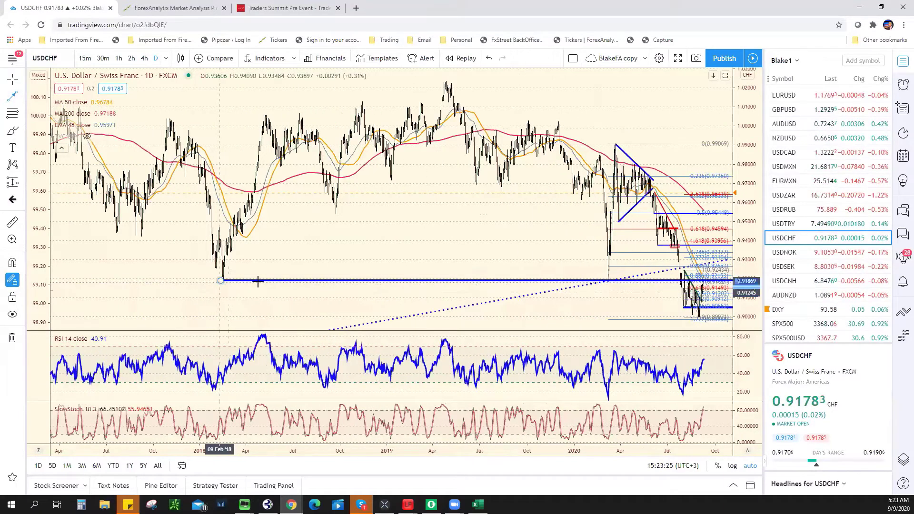
{"action": "scroll", "coordinate": [599, 298], "scroll_direction": "up", "scroll_amount": 1}
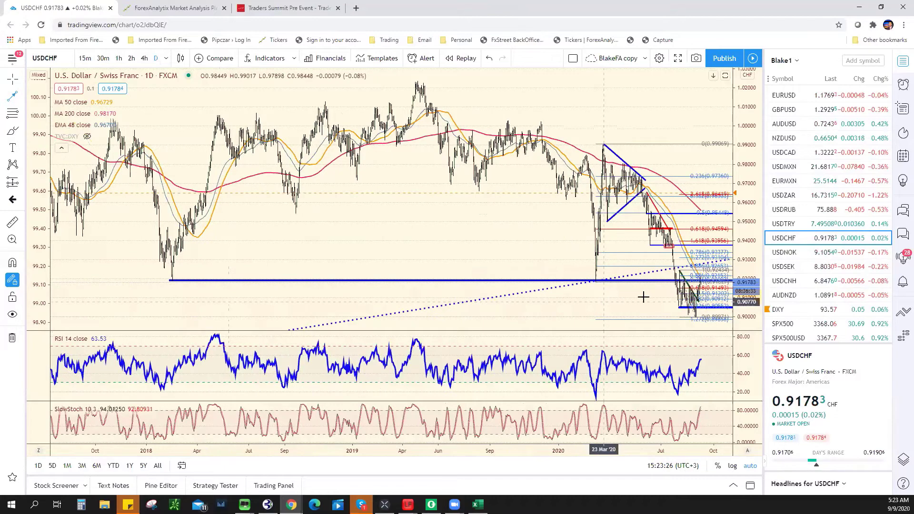
{"action": "scroll", "coordinate": [644, 298], "scroll_direction": "up", "scroll_amount": 6}
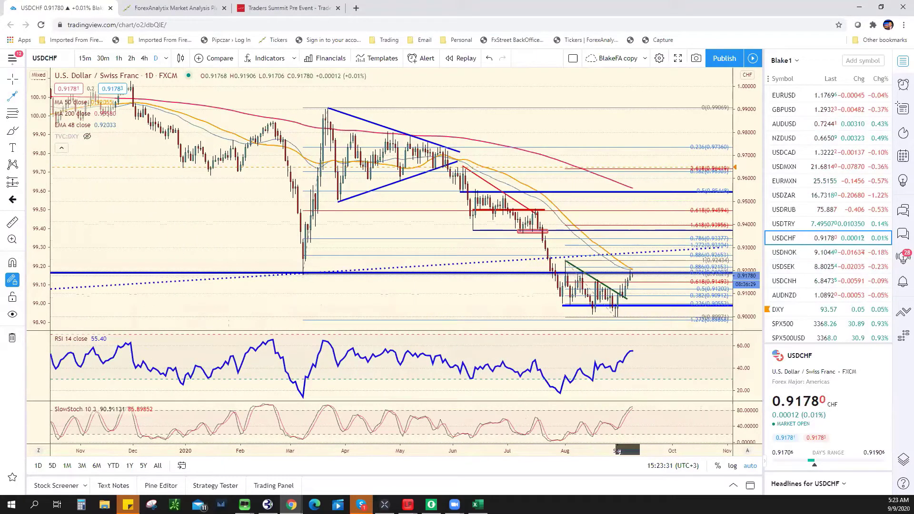
{"action": "key", "text": "alt+Tab"}
{"action": "left_click", "coordinate": [388, 279]}
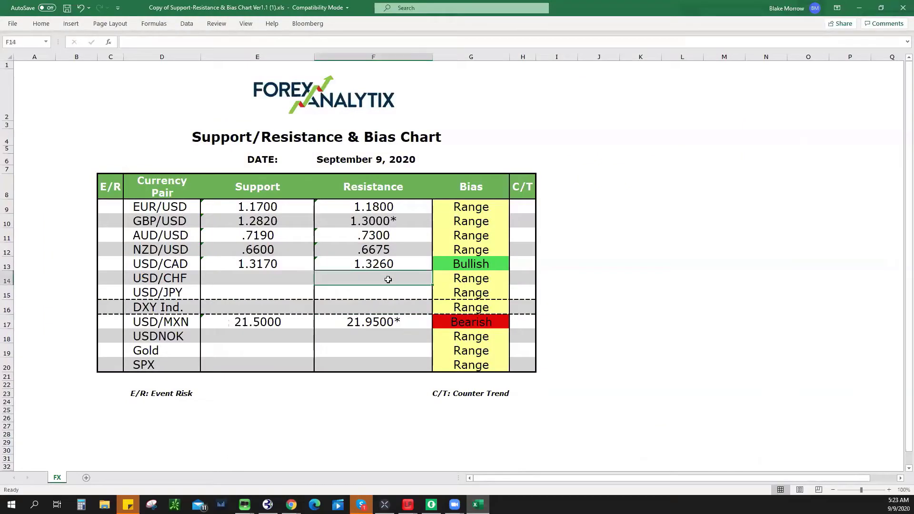
Step: Enter .9200/.9250* as USD/CHF resistance in F14 and set its bias to Bearish
{"action": "type", "text": ".92"}
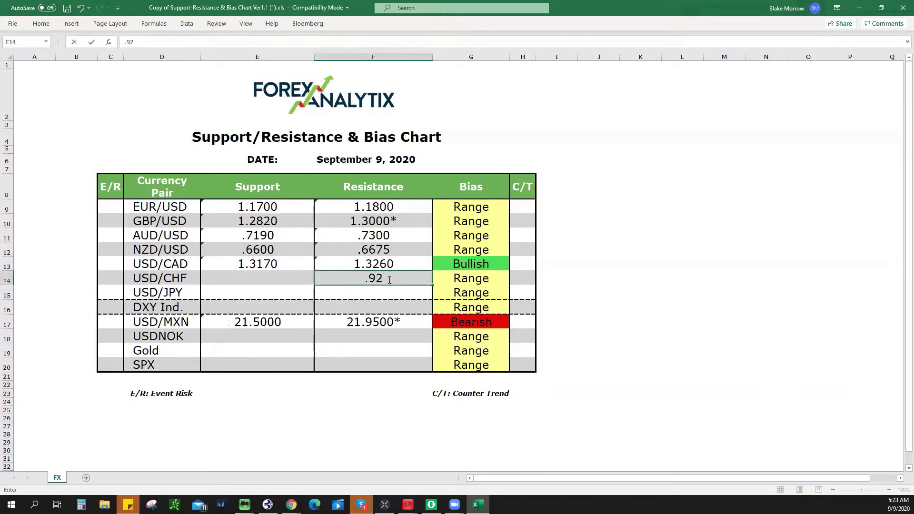
{"action": "type", "text": "00/.9250"}
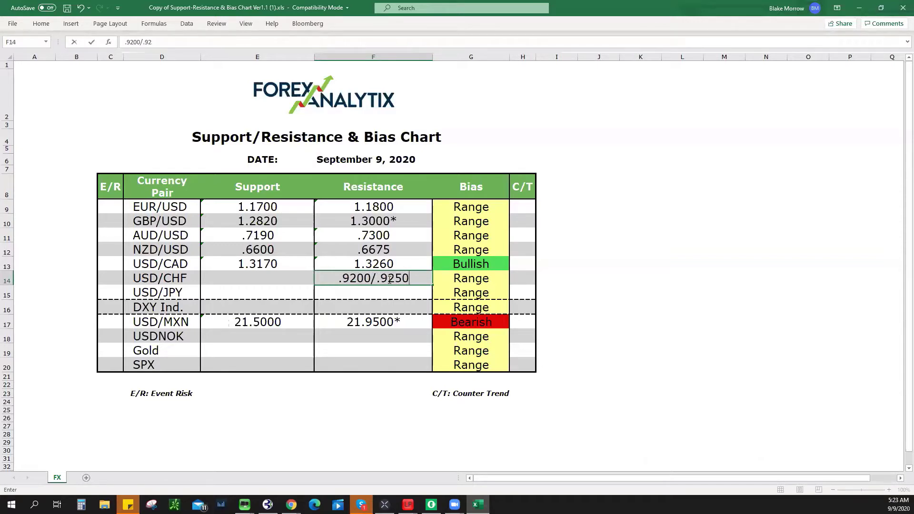
{"action": "type", "text": "*"}
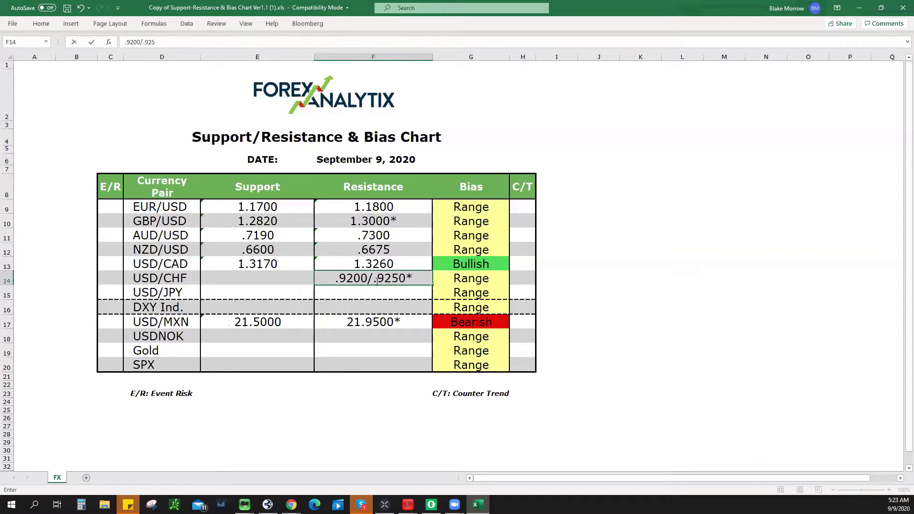
{"action": "left_click", "coordinate": [465, 281]}
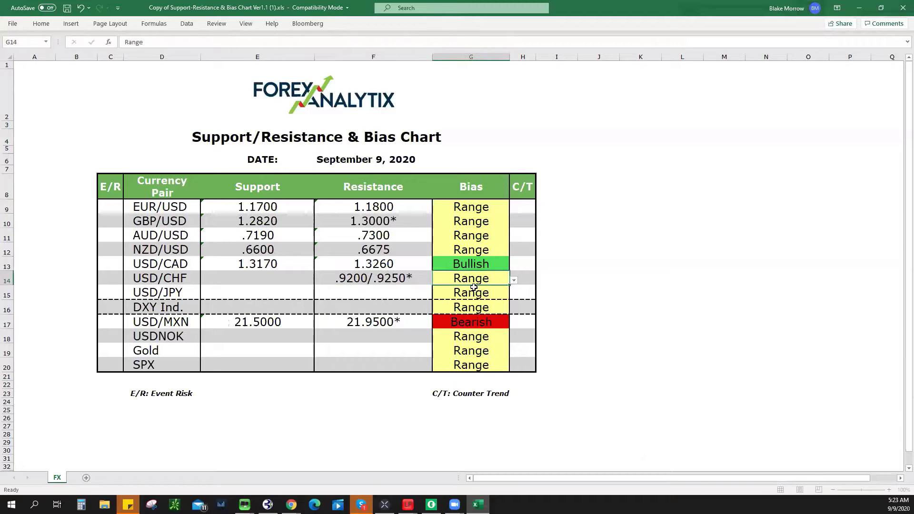
{"action": "left_click", "coordinate": [514, 281]}
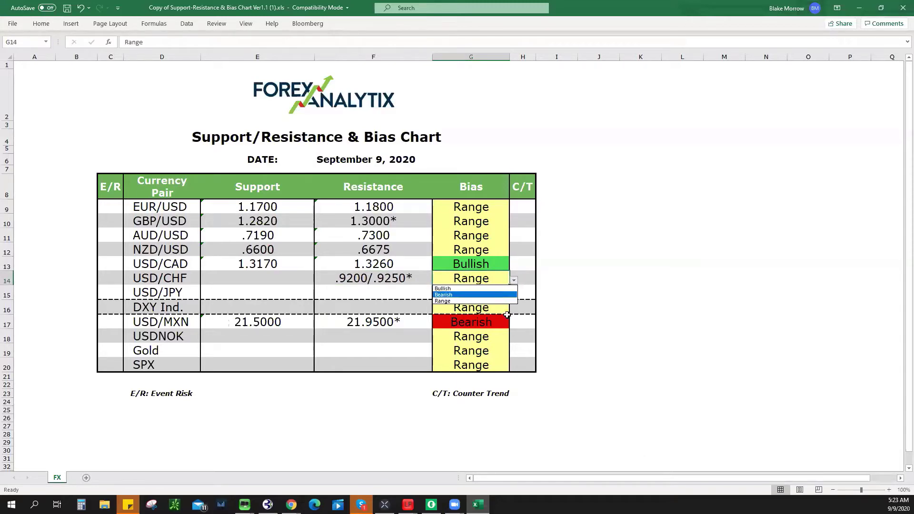
{"action": "left_click", "coordinate": [505, 295]}
{"action": "key", "text": "alt+Tab"}
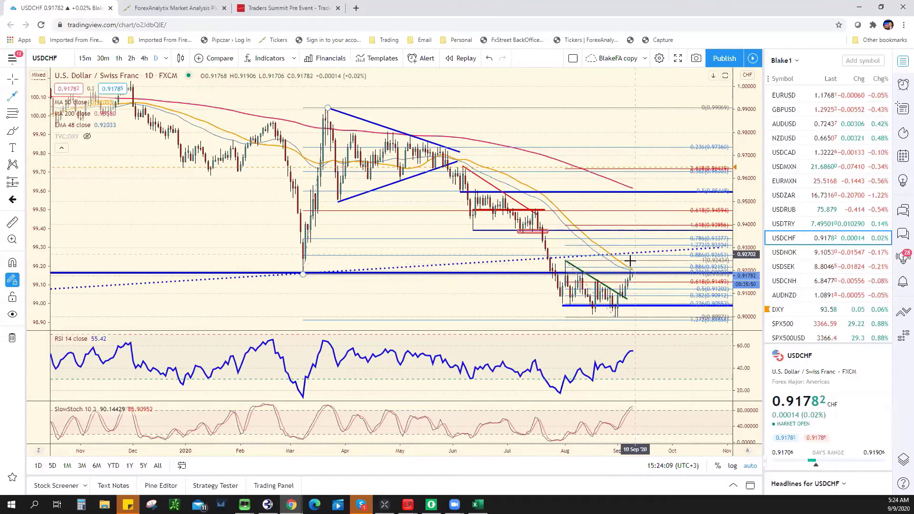
Step: Draw a rectangle over the USDCHF resistance zone from about 0.9237 to 0.9266
{"action": "scroll", "coordinate": [366, 290], "scroll_direction": "down", "scroll_amount": 2}
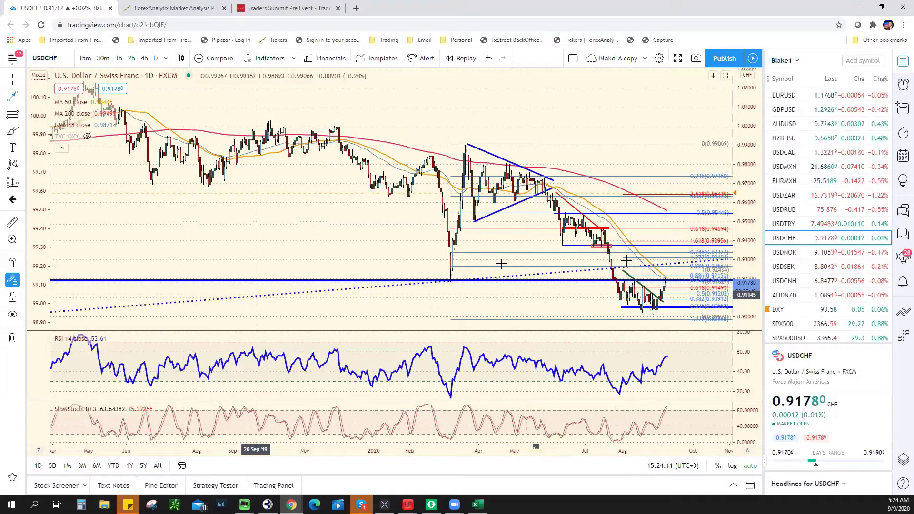
{"action": "scroll", "coordinate": [502, 264], "scroll_direction": "up", "scroll_amount": 3}
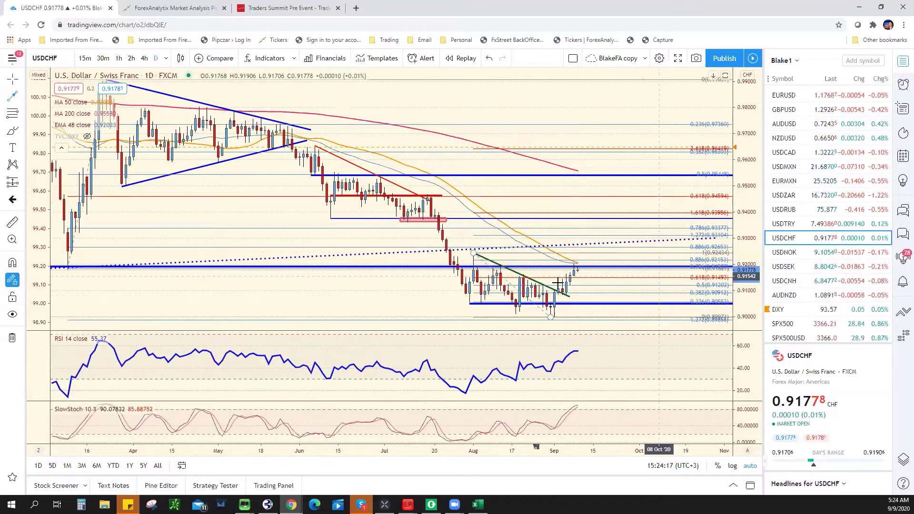
{"action": "scroll", "coordinate": [617, 265], "scroll_direction": "down", "scroll_amount": 3}
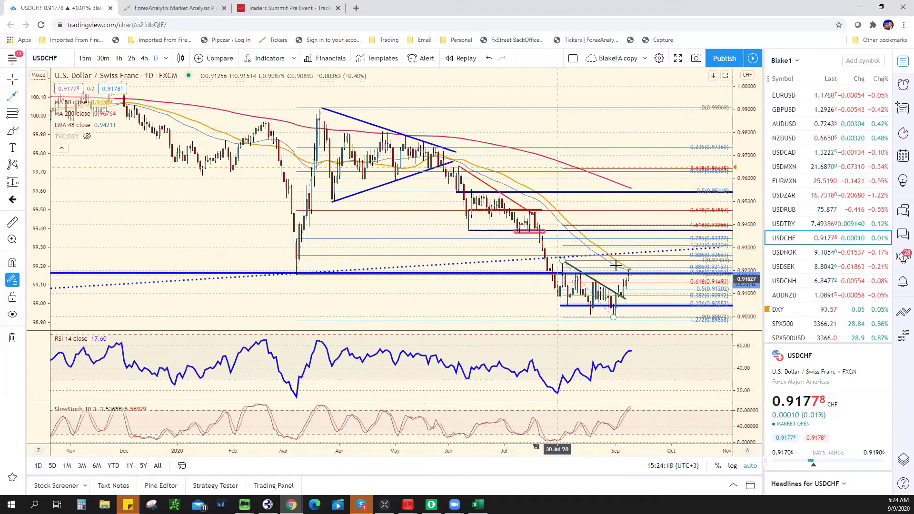
{"action": "left_click", "coordinate": [23, 136]}
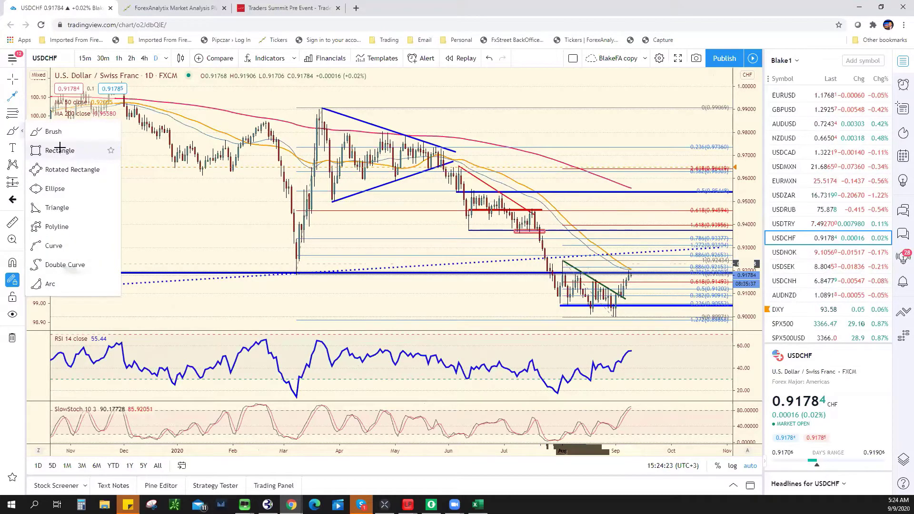
{"action": "left_click", "coordinate": [59, 149]}
{"action": "left_click", "coordinate": [560, 256]}
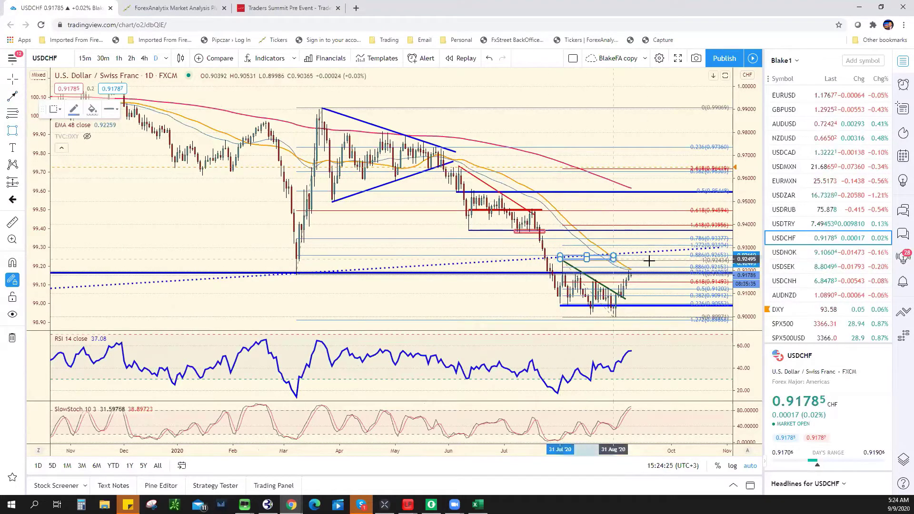
{"action": "left_click", "coordinate": [652, 263]}
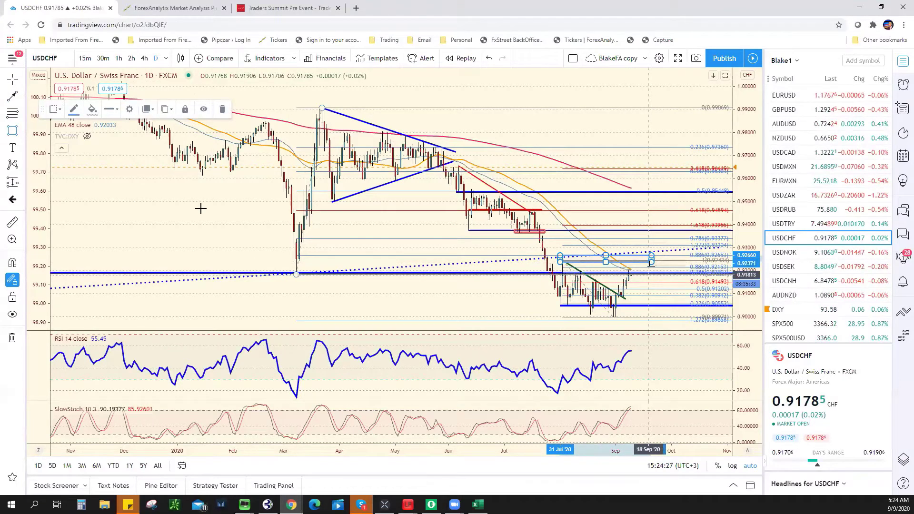
Step: Adjust the rectangle's fill opacity and deselect it
{"action": "left_click", "coordinate": [93, 109]}
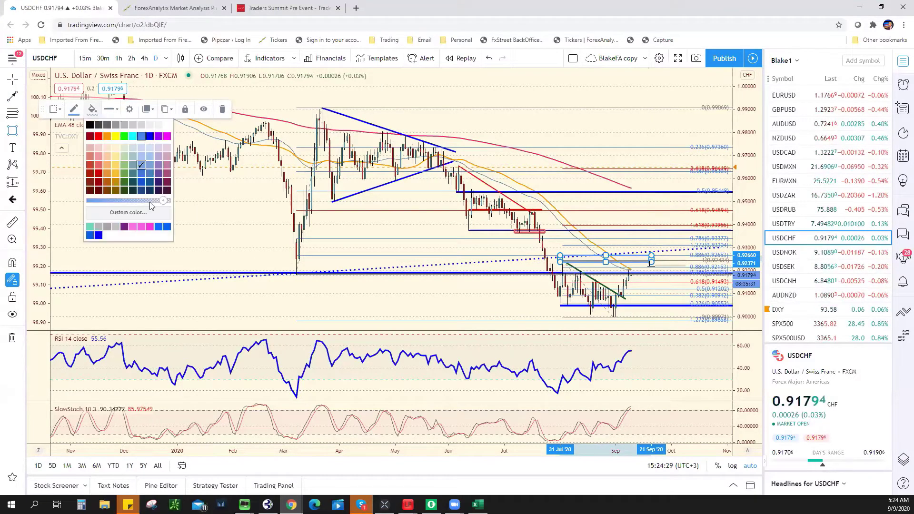
{"action": "left_click_drag", "start_coordinate": [132, 203], "coordinate": [144, 201]}
{"action": "left_click", "coordinate": [613, 127]}
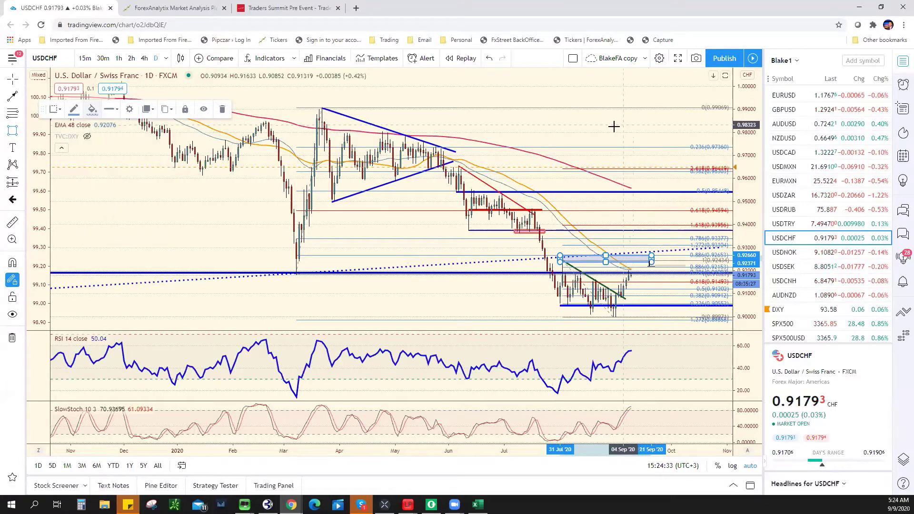
{"action": "left_click", "coordinate": [614, 127]}
Step: Switch to the USDNOK chart and zoom in and out to review its recent price levels
{"action": "left_click", "coordinate": [826, 256]}
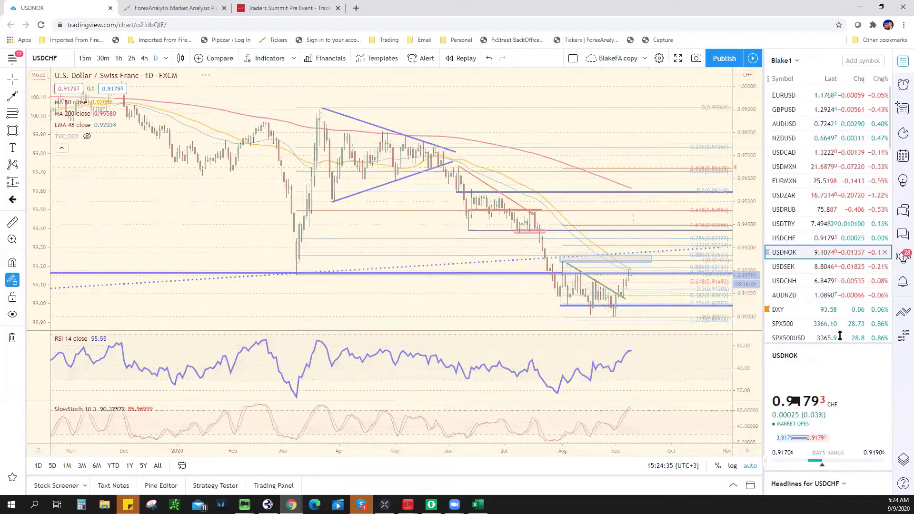
{"action": "scroll", "coordinate": [577, 310], "scroll_direction": "up", "scroll_amount": 6}
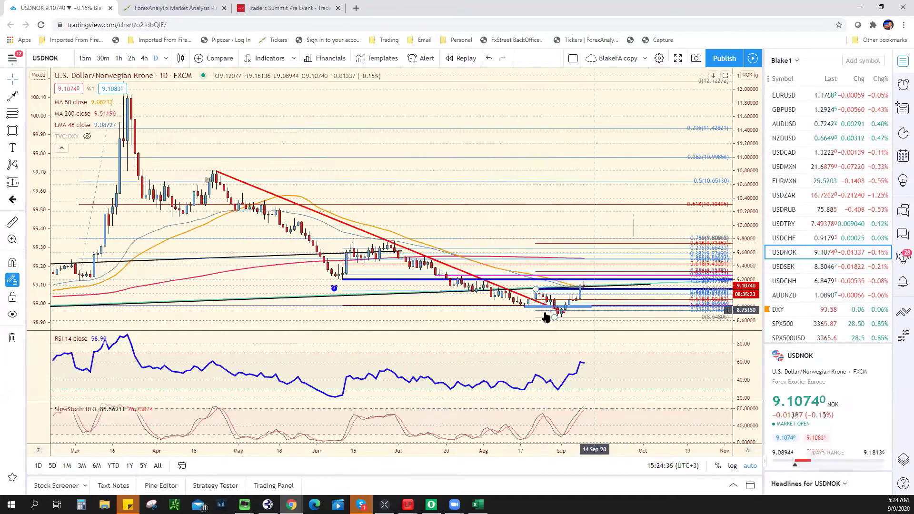
{"action": "scroll", "coordinate": [445, 319], "scroll_direction": "down", "scroll_amount": 3}
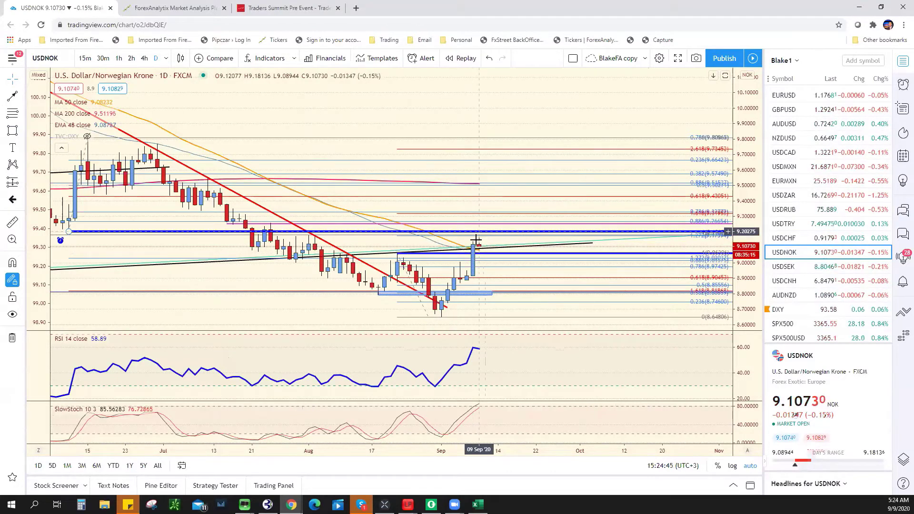
{"action": "scroll", "coordinate": [474, 242], "scroll_direction": "down", "scroll_amount": 3}
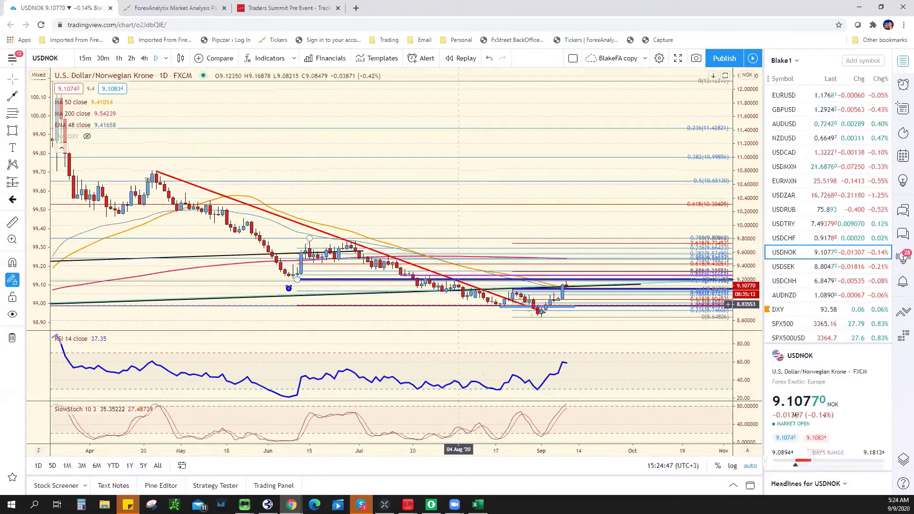
{"action": "key", "text": "alt+Tab"}
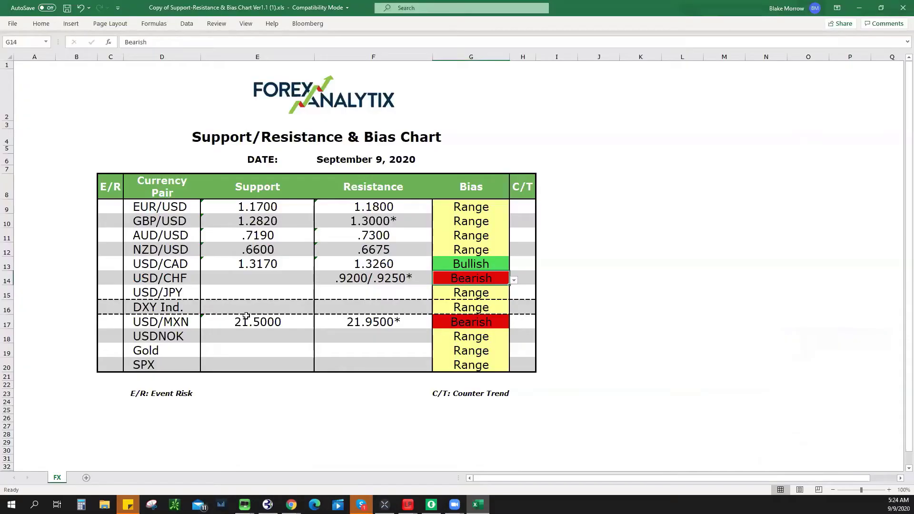
Step: Select the empty USD/CHF support cell E14, then bring the USDCHF chart back up
{"action": "left_click", "coordinate": [267, 279]}
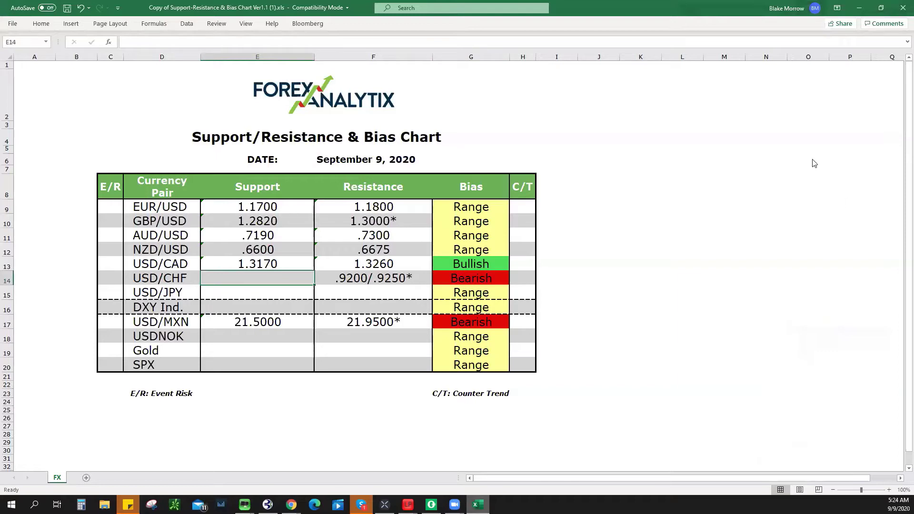
{"action": "key", "text": "alt+Tab"}
{"action": "left_click", "coordinate": [793, 238]}
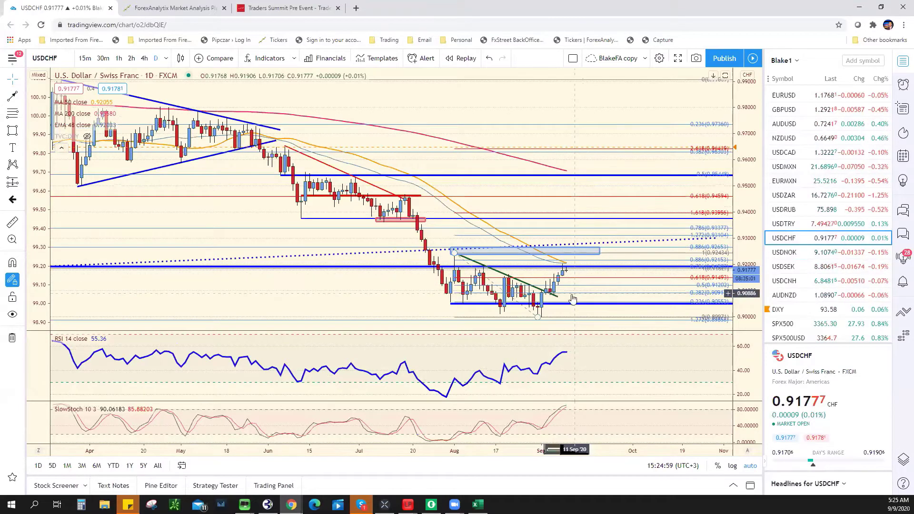
Step: Extend the green USDCHF downtrend line right to about 0.9019 near 18 Sep
{"action": "left_click_drag", "start_coordinate": [558, 296], "coordinate": [597, 311]}
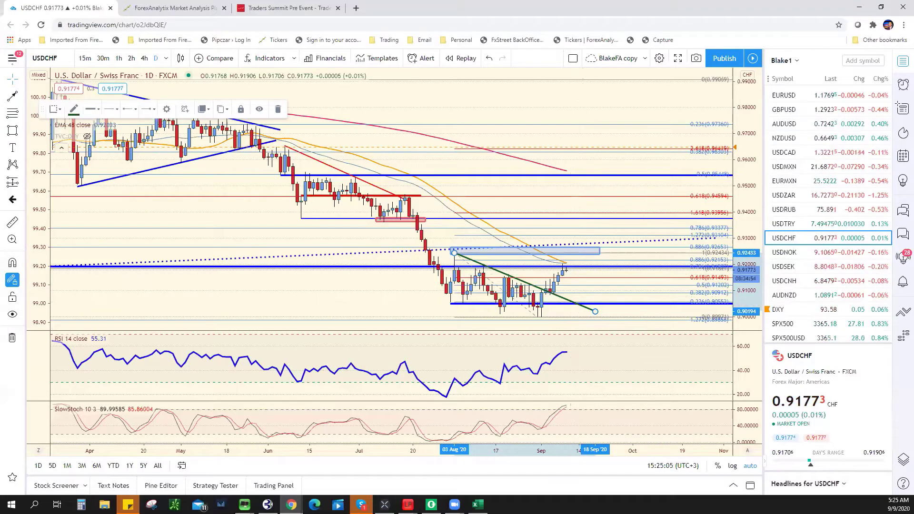
{"action": "key", "text": "alt+Tab"}
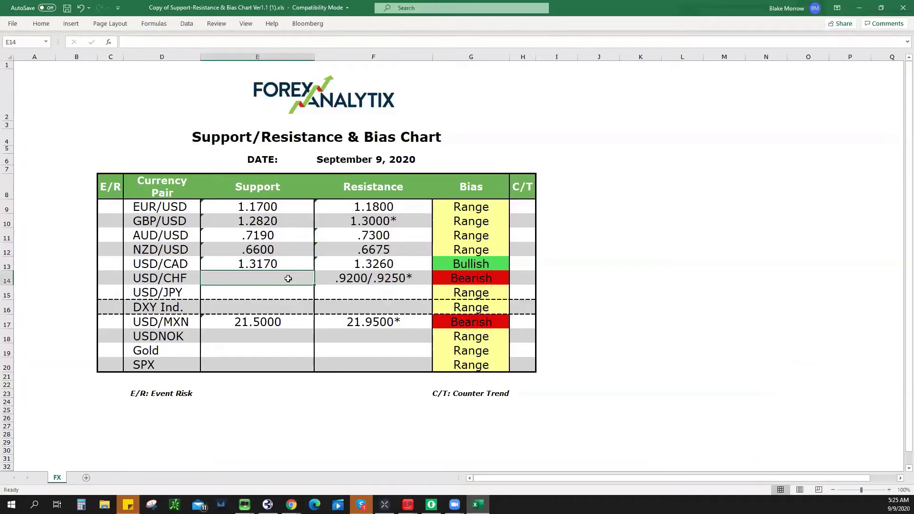
Step: Enter USD/CHF support .9050, then USDNOK support 9.0600 and resistance 9.2000*
{"action": "type", "text": ".9050"}
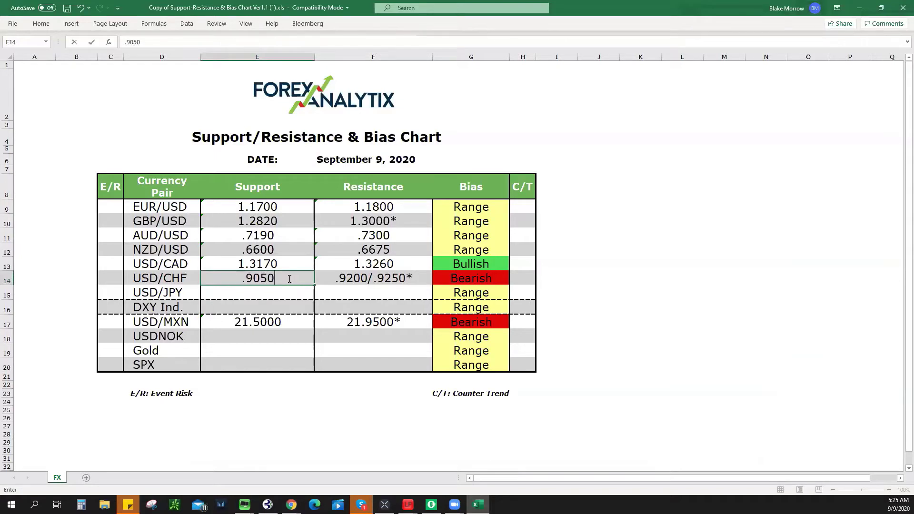
{"action": "left_click", "coordinate": [280, 336]}
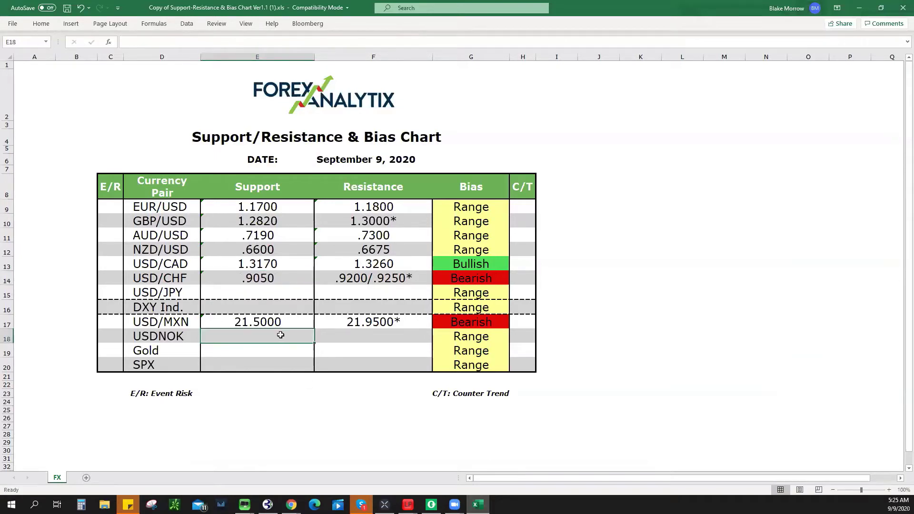
{"action": "type", "text": "9"}
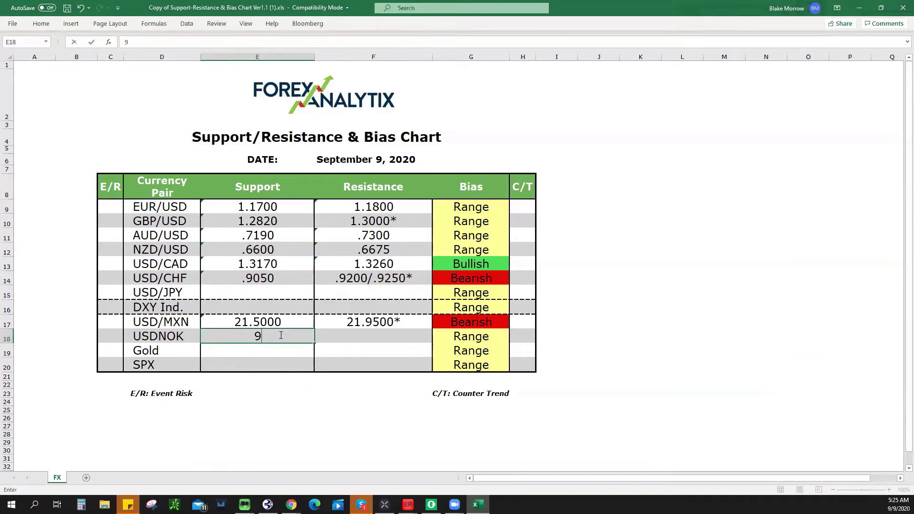
{"action": "type", "text": ".0600"}
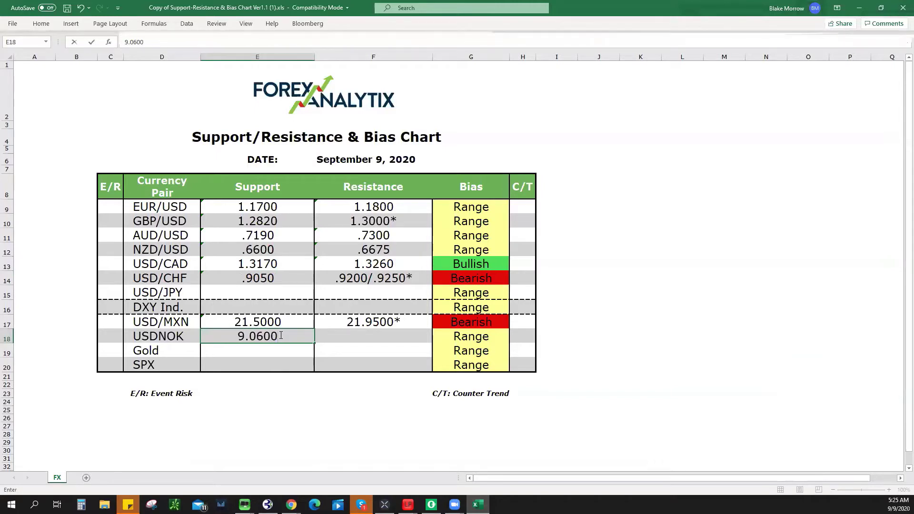
{"action": "key", "text": "Tab"}
{"action": "type", "text": "9.2000"}
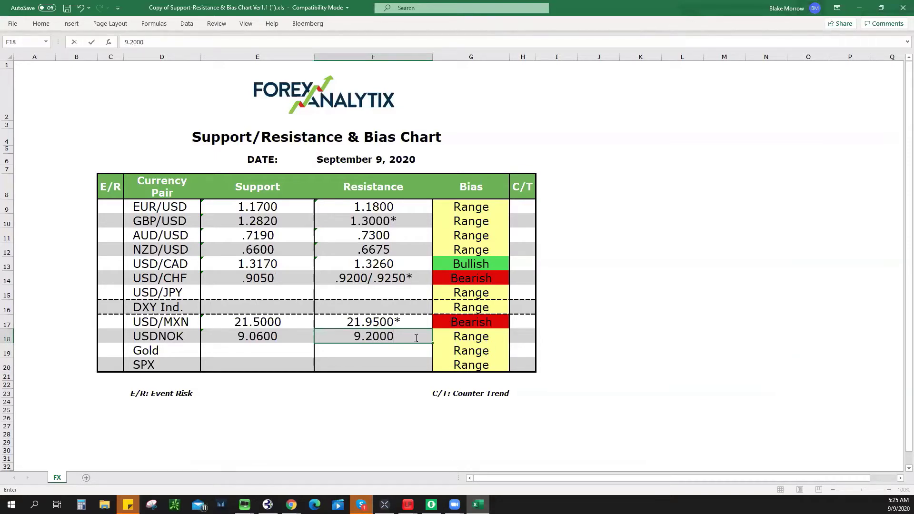
{"action": "type", "text": "*"}
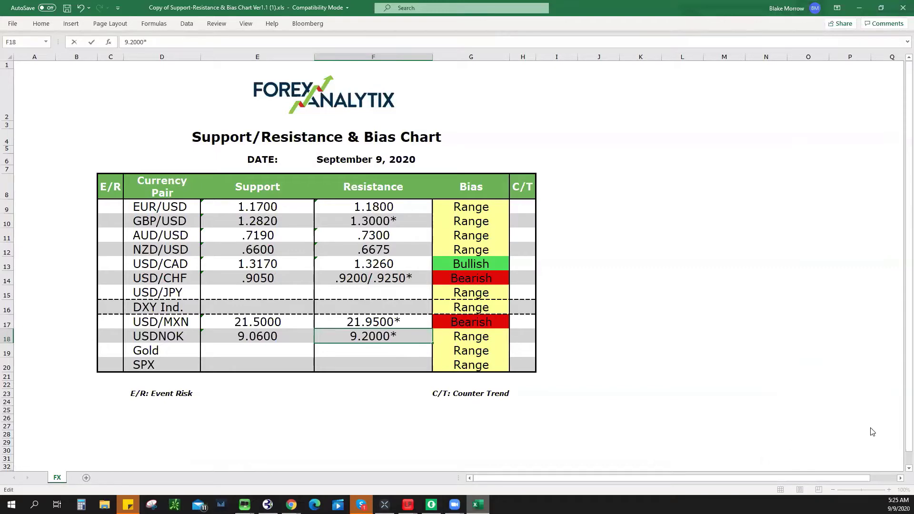
{"action": "key", "text": "alt+Tab"}
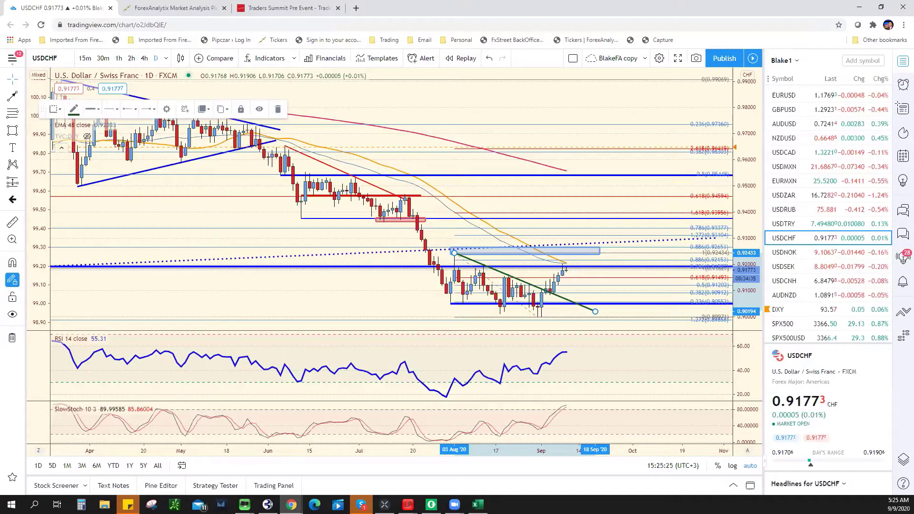
Step: Zoom into the recent USDNOK daily candles, then open the WTICOUSD oil chart
{"action": "left_click", "coordinate": [821, 250]}
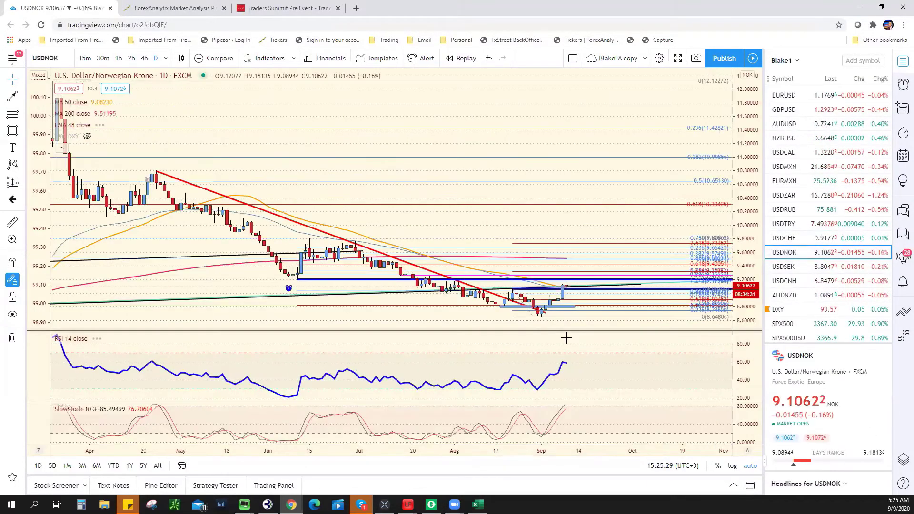
{"action": "scroll", "coordinate": [561, 339], "scroll_direction": "up", "scroll_amount": 2}
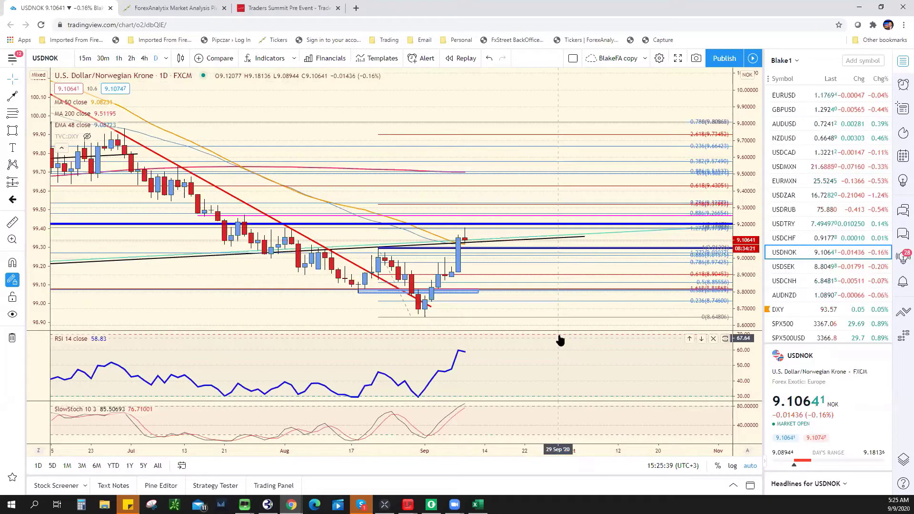
{"action": "scroll", "coordinate": [824, 301], "scroll_direction": "down", "scroll_amount": 1}
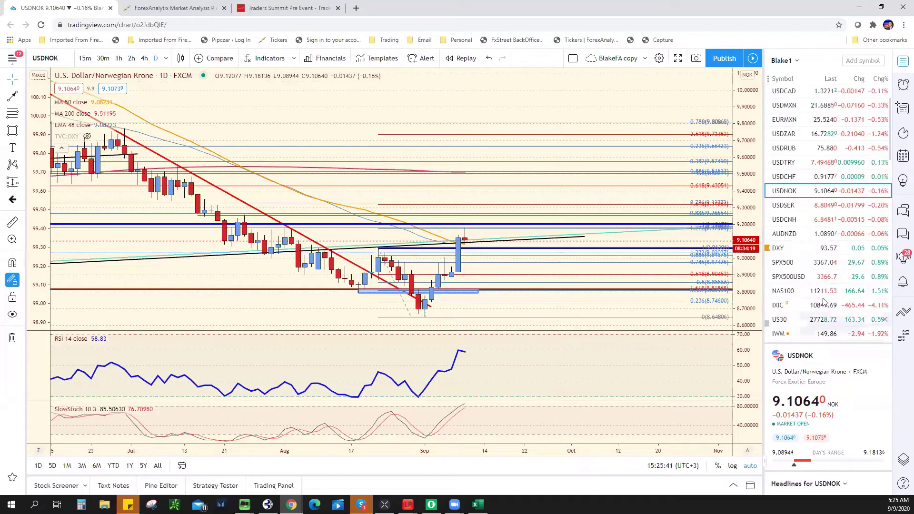
{"action": "scroll", "coordinate": [823, 301], "scroll_direction": "down", "scroll_amount": 4}
{"action": "left_click", "coordinate": [810, 286]}
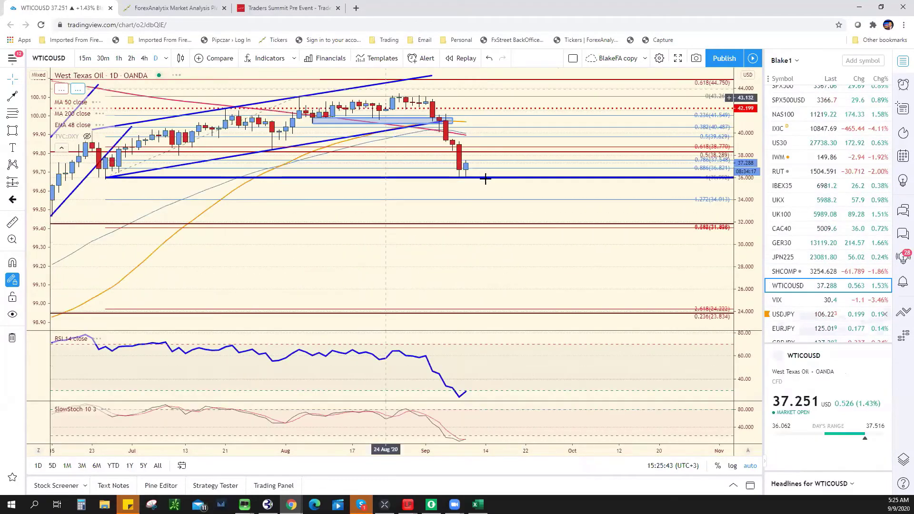
Step: Place a horizontal ray at the resistance level above the latest oil candles
{"action": "scroll", "coordinate": [524, 189], "scroll_direction": "down", "scroll_amount": 3}
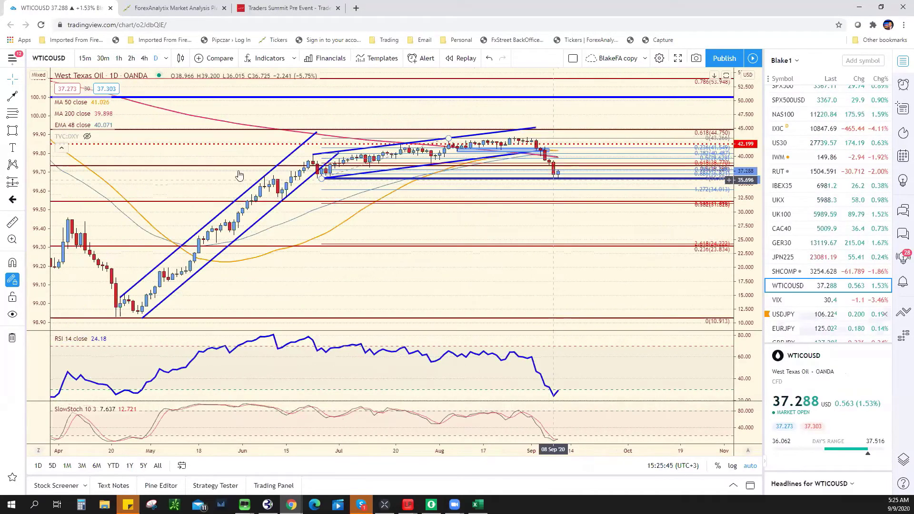
{"action": "scroll", "coordinate": [240, 176], "scroll_direction": "up", "scroll_amount": 2}
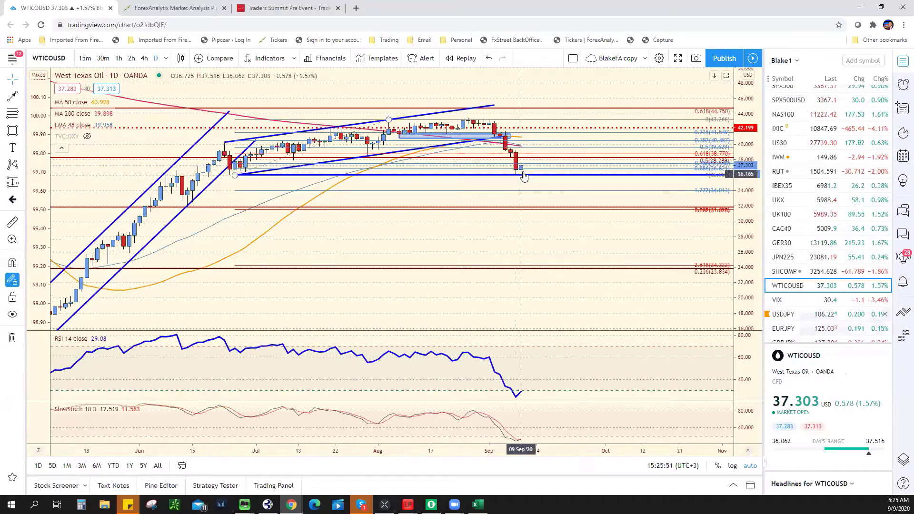
{"action": "scroll", "coordinate": [263, 167], "scroll_direction": "up", "scroll_amount": 2}
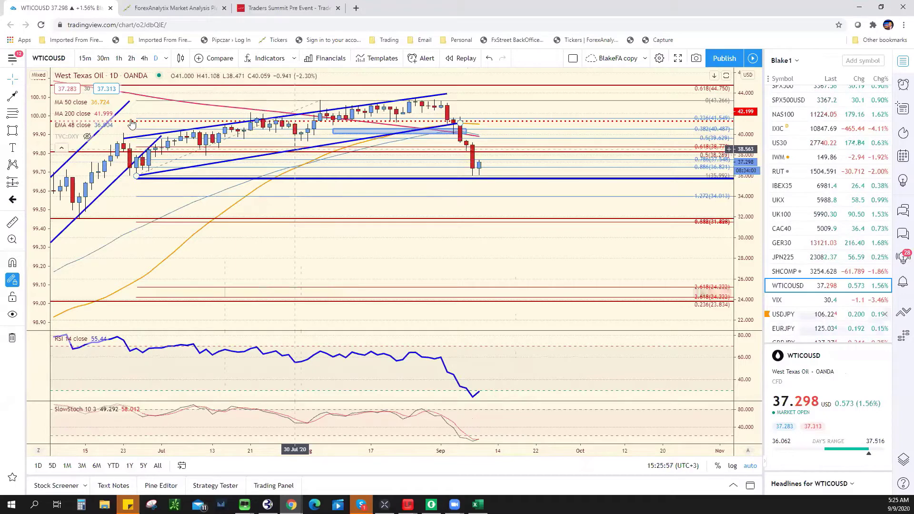
{"action": "left_click", "coordinate": [22, 98]}
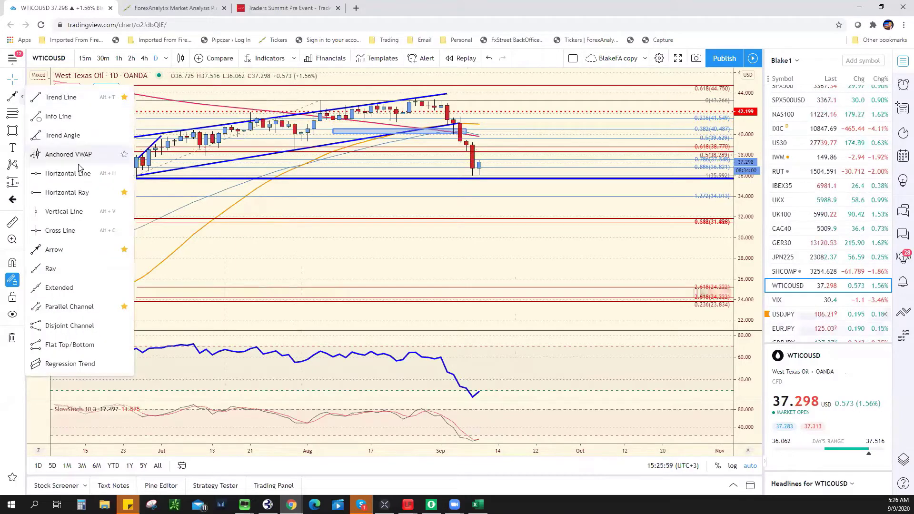
{"action": "left_click", "coordinate": [70, 191]}
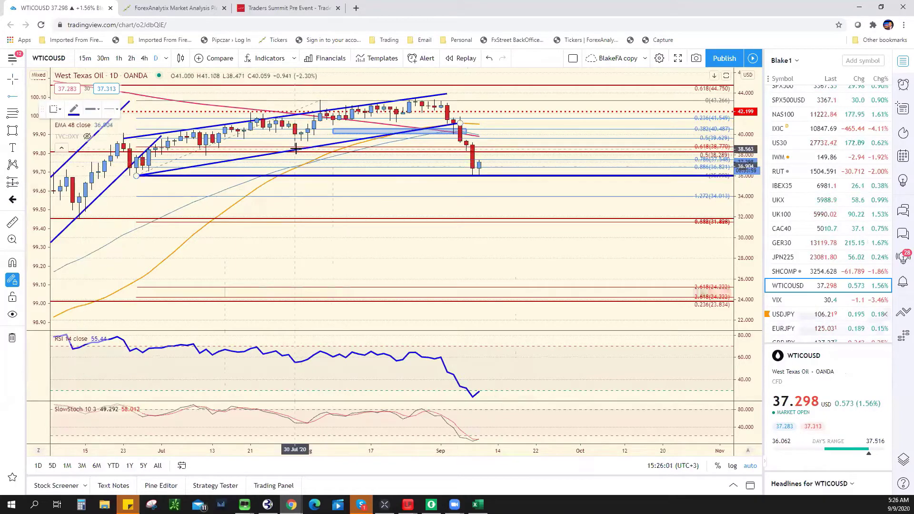
{"action": "left_click", "coordinate": [295, 149]}
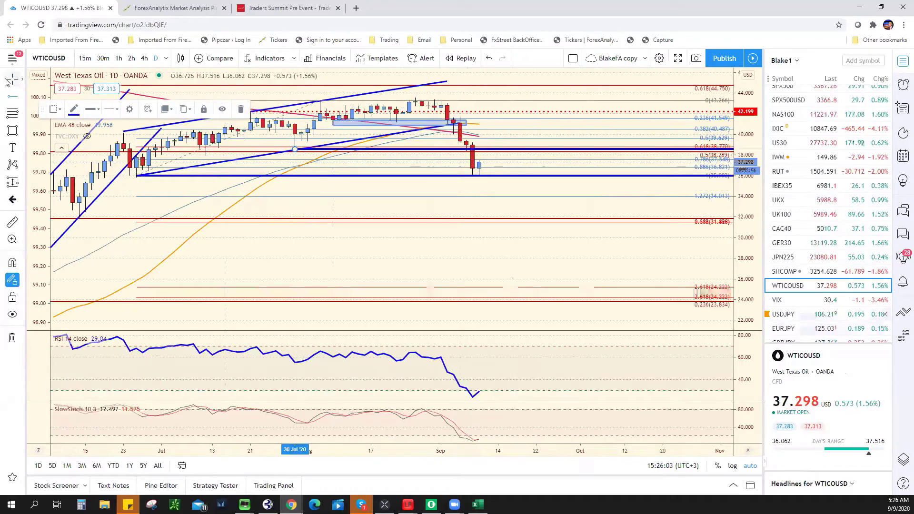
Step: Draw a red trend-line path rising to the ray then dropping, then switch to USDNOK
{"action": "left_click", "coordinate": [55, 109]}
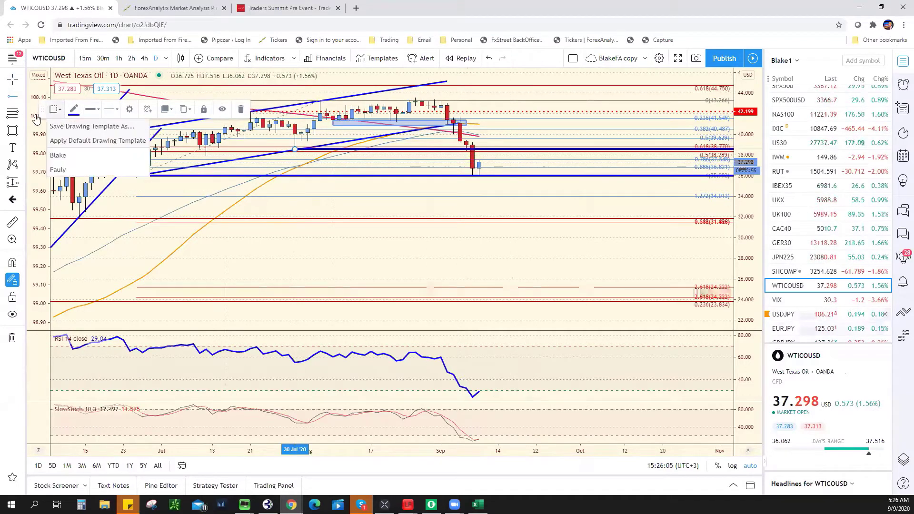
{"action": "left_click", "coordinate": [23, 98]}
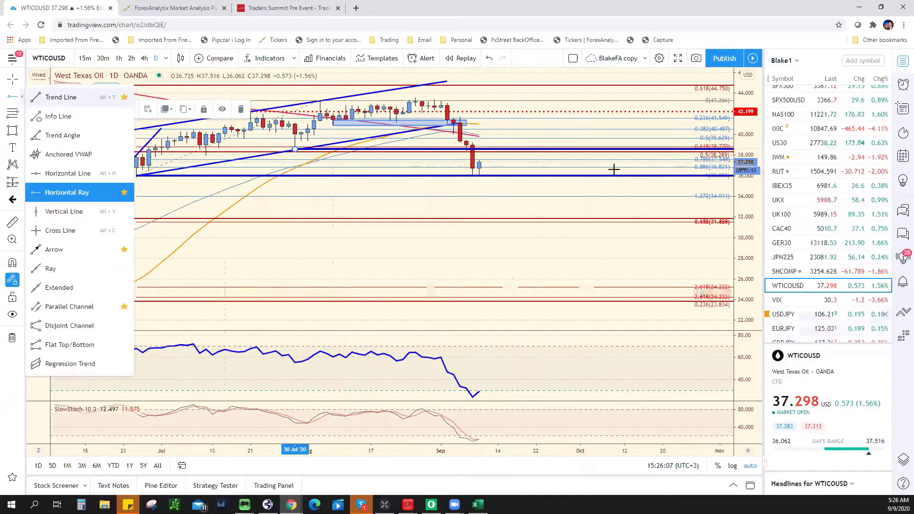
{"action": "key", "text": "alt+t"}
{"action": "left_click", "coordinate": [484, 162]}
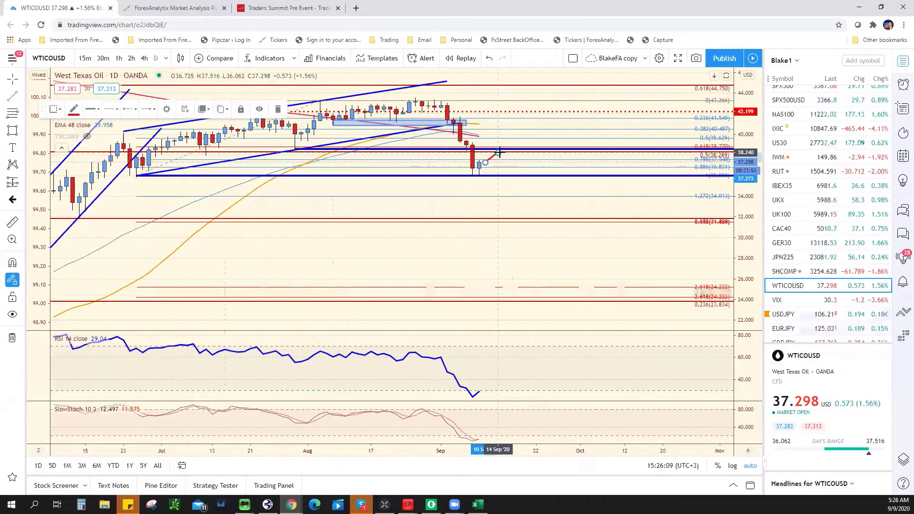
{"action": "left_click", "coordinate": [498, 152]}
{"action": "left_click", "coordinate": [510, 172]}
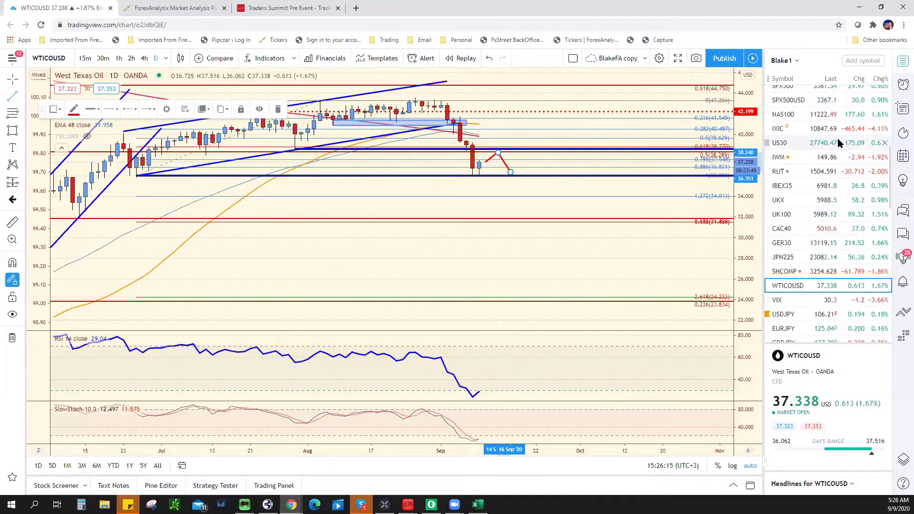
{"action": "scroll", "coordinate": [837, 156], "scroll_direction": "up", "scroll_amount": 4}
{"action": "scroll", "coordinate": [836, 159], "scroll_direction": "up", "scroll_amount": 2}
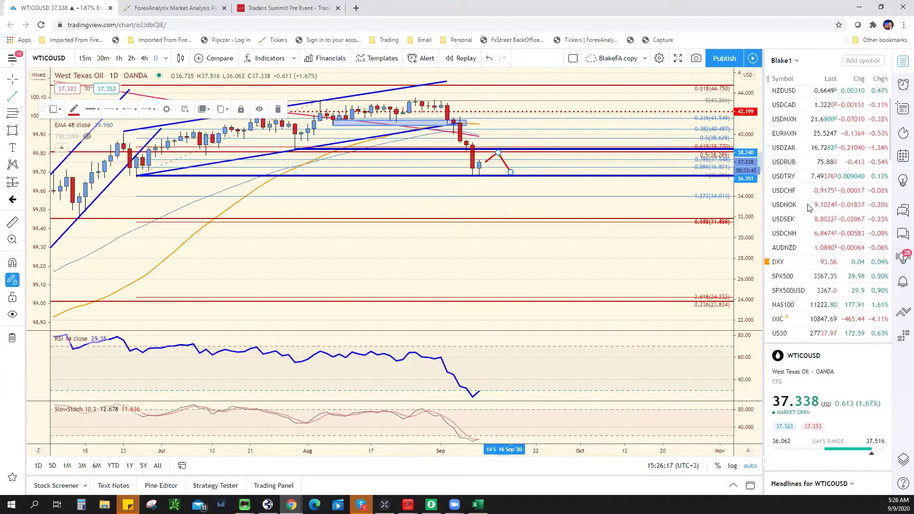
{"action": "left_click", "coordinate": [802, 206]}
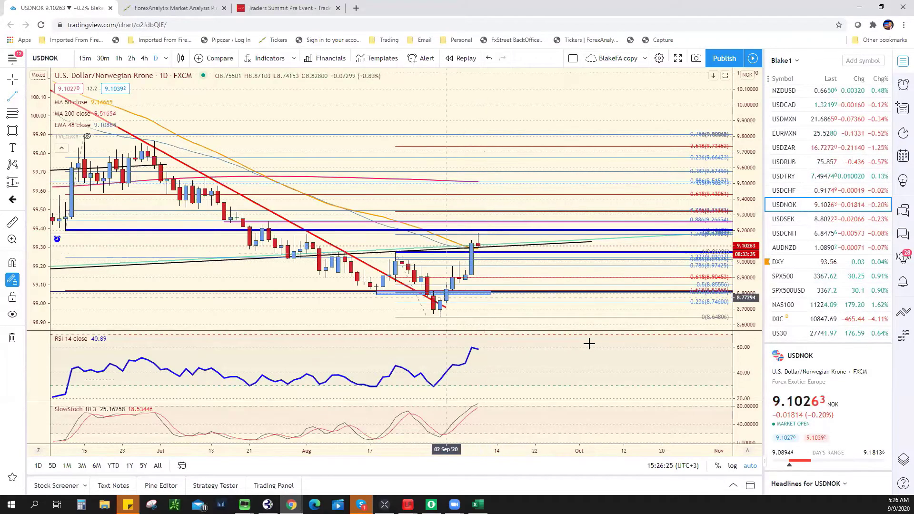
Step: Compare the USDNOK chart with Excel row 18, then load the USDJPY daily chart from the watchlist
{"action": "left_click", "coordinate": [478, 505]}
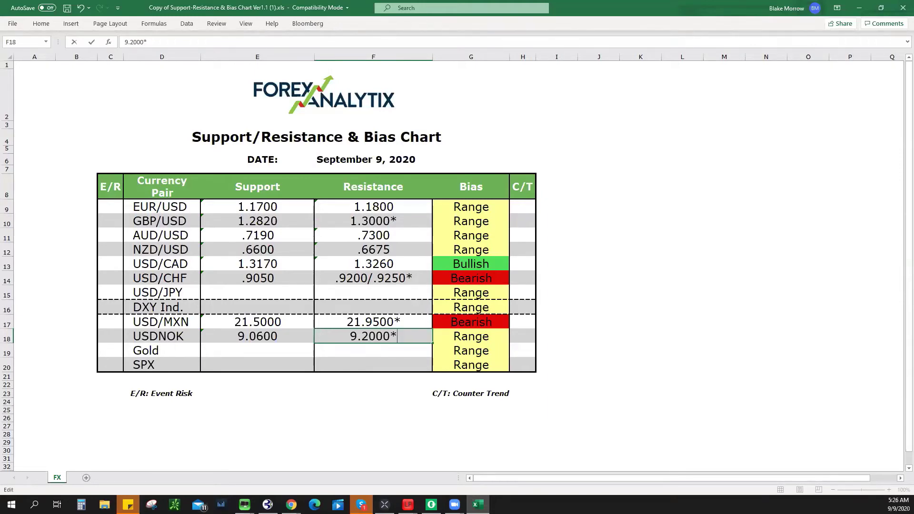
{"action": "left_click", "coordinate": [478, 505]}
{"action": "scroll", "coordinate": [825, 219], "scroll_direction": "down", "scroll_amount": 10}
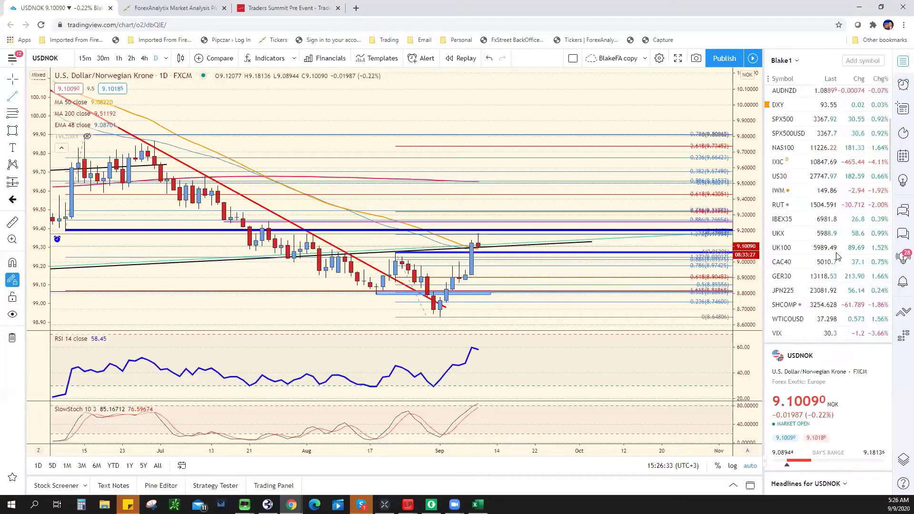
{"action": "left_click", "coordinate": [825, 219]}
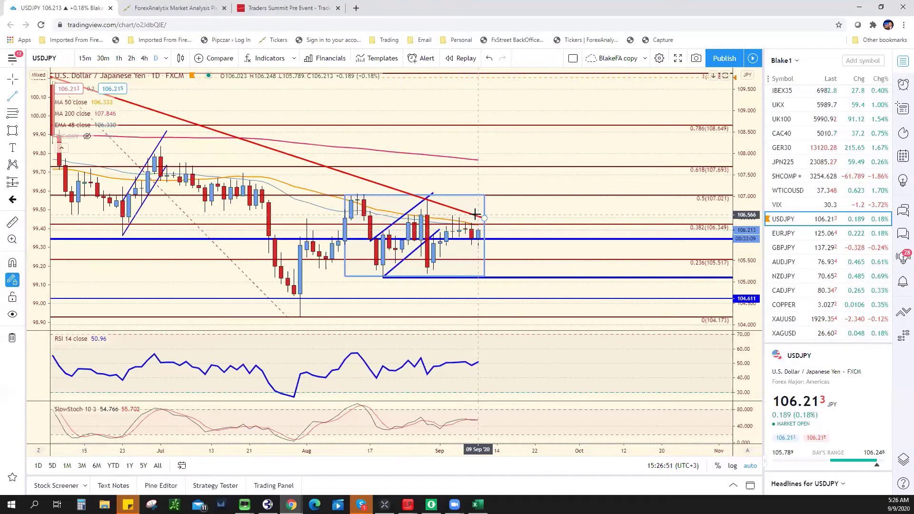
{"action": "scroll", "coordinate": [438, 180], "scroll_direction": "down", "scroll_amount": 3}
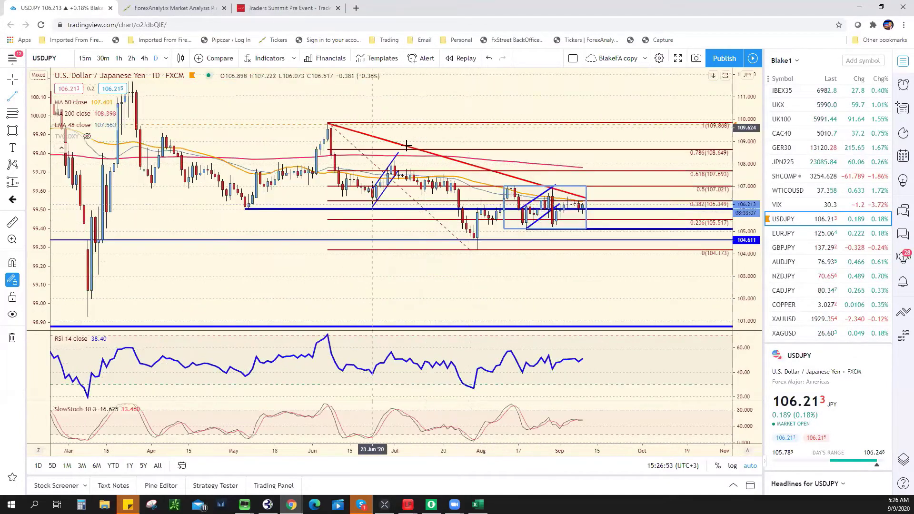
{"action": "scroll", "coordinate": [579, 203], "scroll_direction": "up", "scroll_amount": 3}
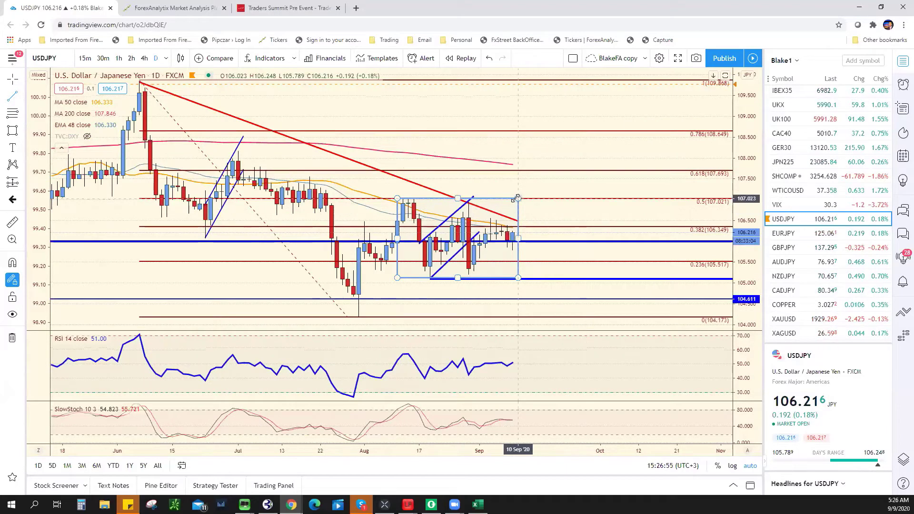
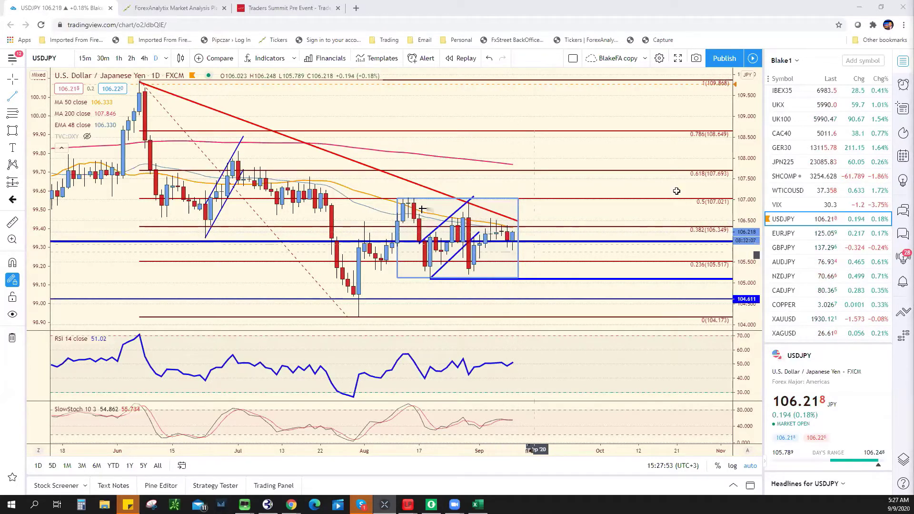
Step: Enter 106.50 as the USD/JPY resistance in F15
{"action": "key", "text": "alt+Tab"}
{"action": "left_click", "coordinate": [372, 291]}
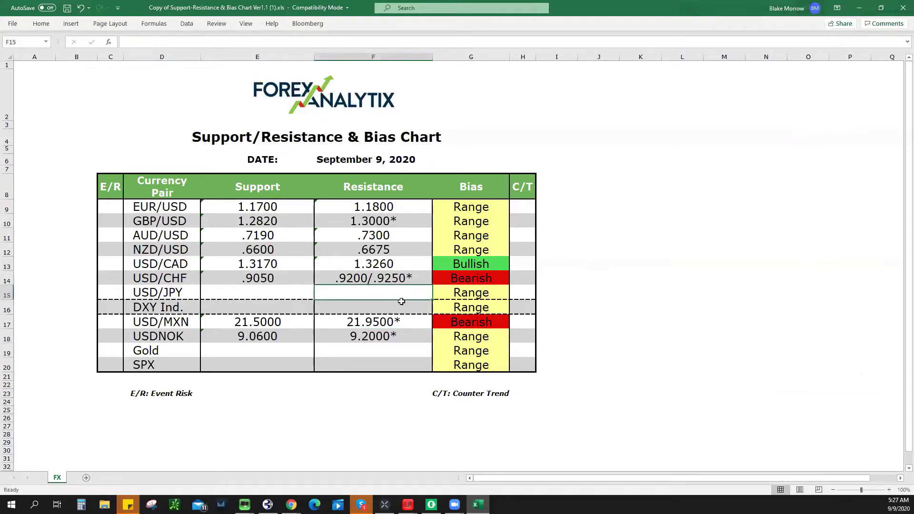
{"action": "type", "text": "106.50"}
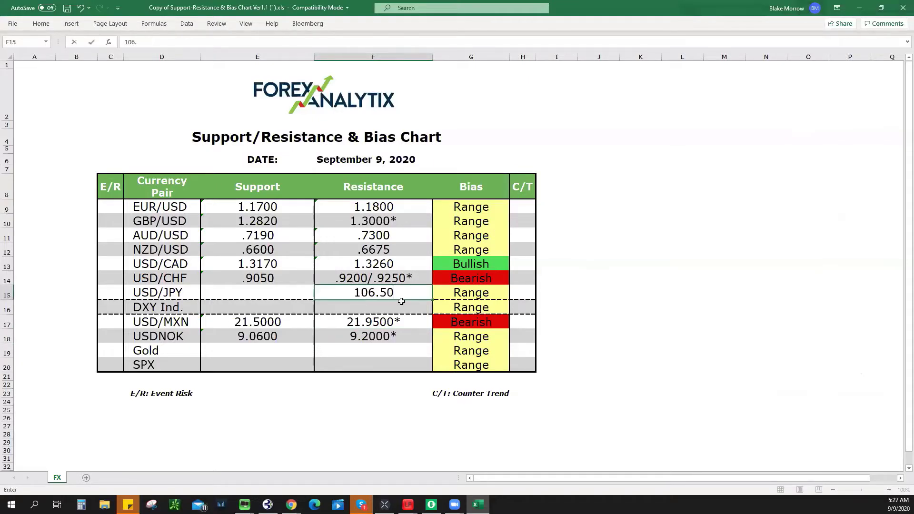
{"action": "left_click", "coordinate": [274, 292]}
Step: Read support off the USDJPY chart and enter 105.10 as USD/JPY support in E15
{"action": "key", "text": "alt+Tab"}
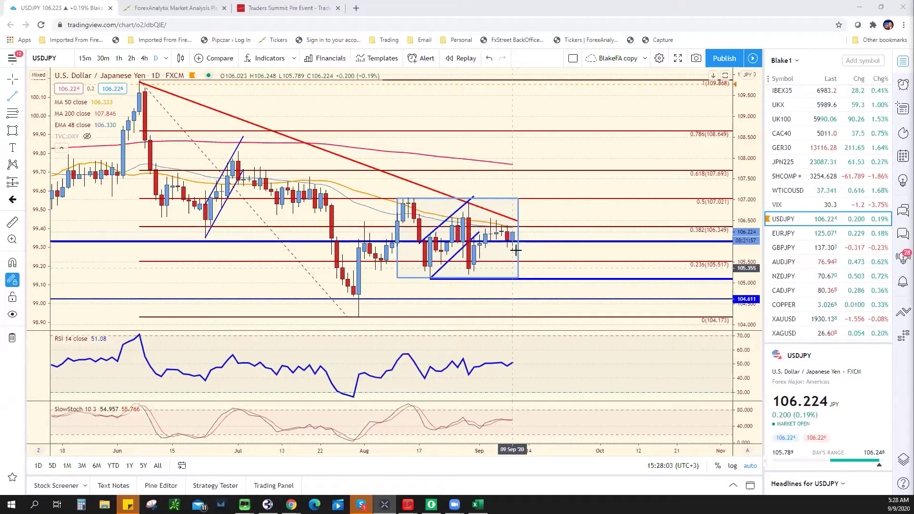
{"action": "left_click", "coordinate": [513, 278]}
{"action": "key", "text": "Escape"}
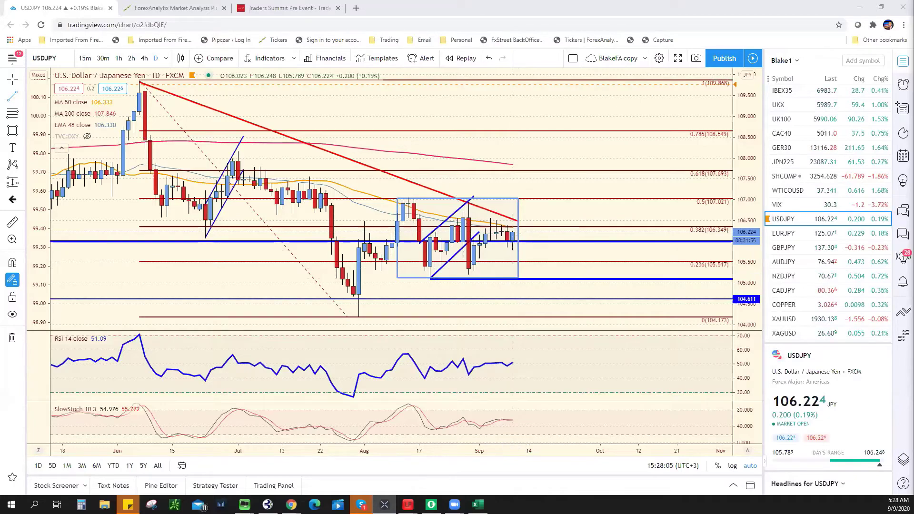
{"action": "key", "text": "alt+Tab"}
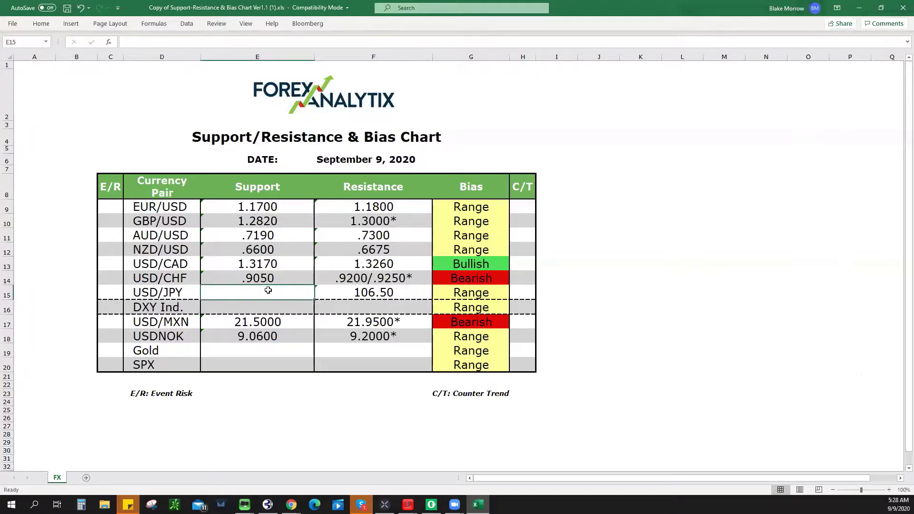
{"action": "type", "text": "105.10"}
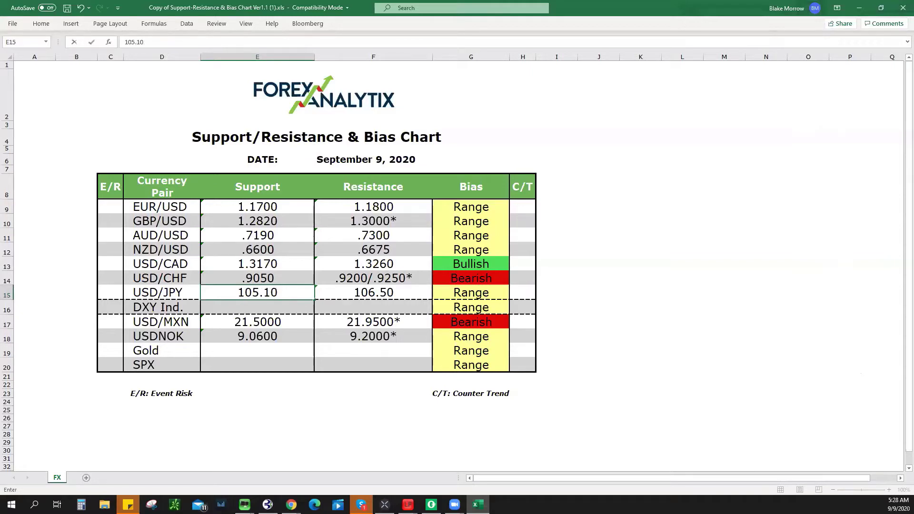
{"action": "key", "text": "alt+Tab"}
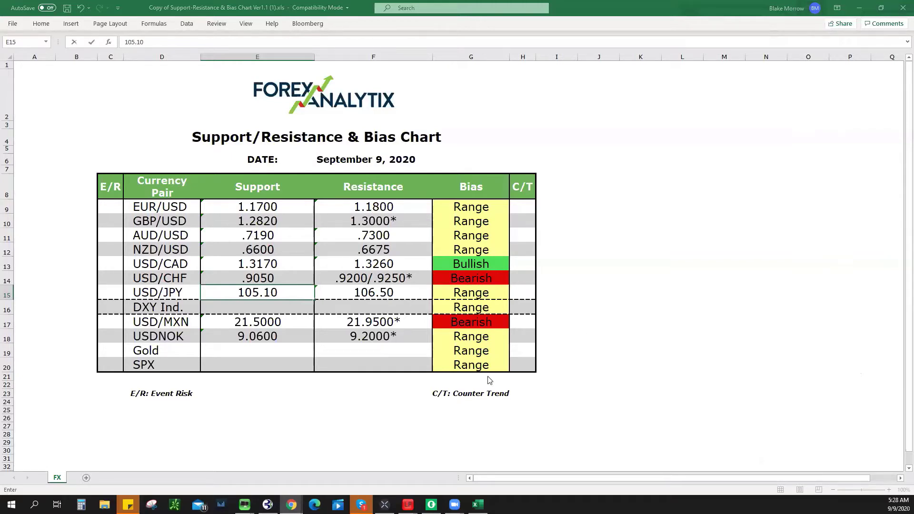
{"action": "key", "text": "alt+Tab"}
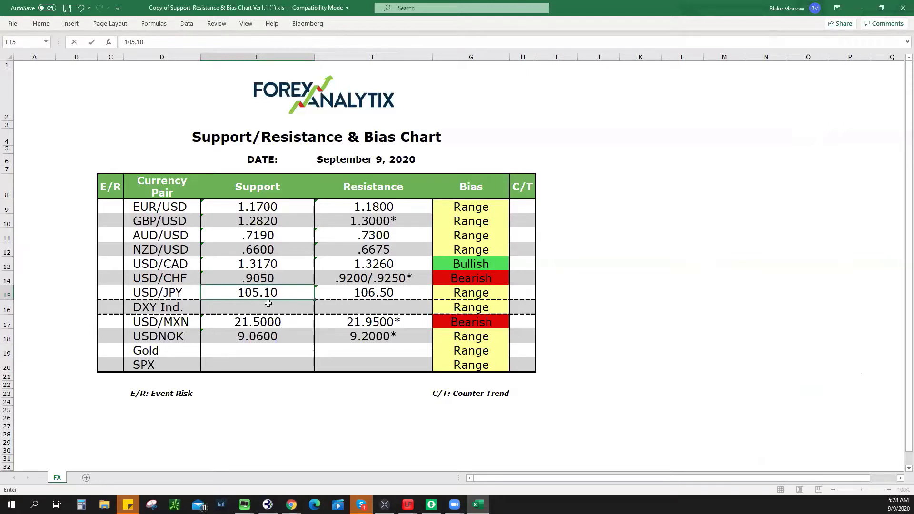
{"action": "key", "text": "Return"}
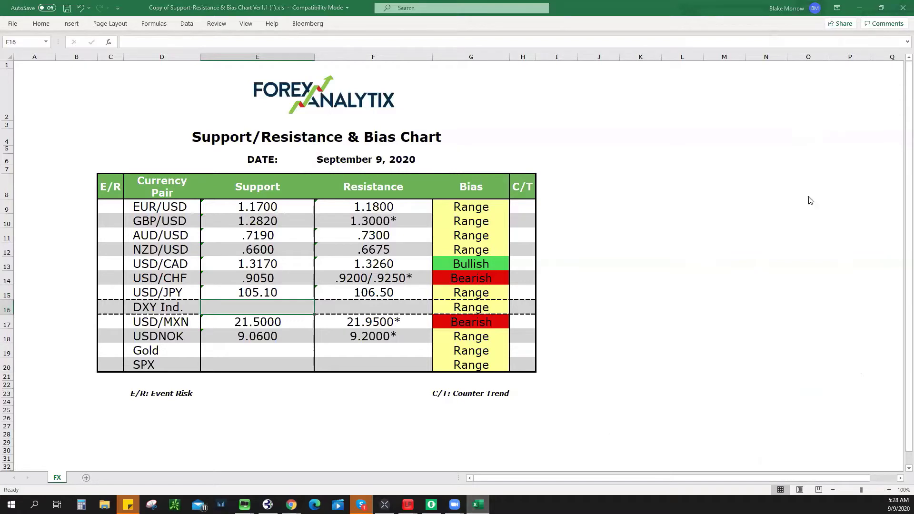
{"action": "key", "text": "alt+Tab"}
Step: Load DXY from the watchlist and zoom out and back in on its daily bars
{"action": "scroll", "coordinate": [826, 176], "scroll_direction": "up", "scroll_amount": 5}
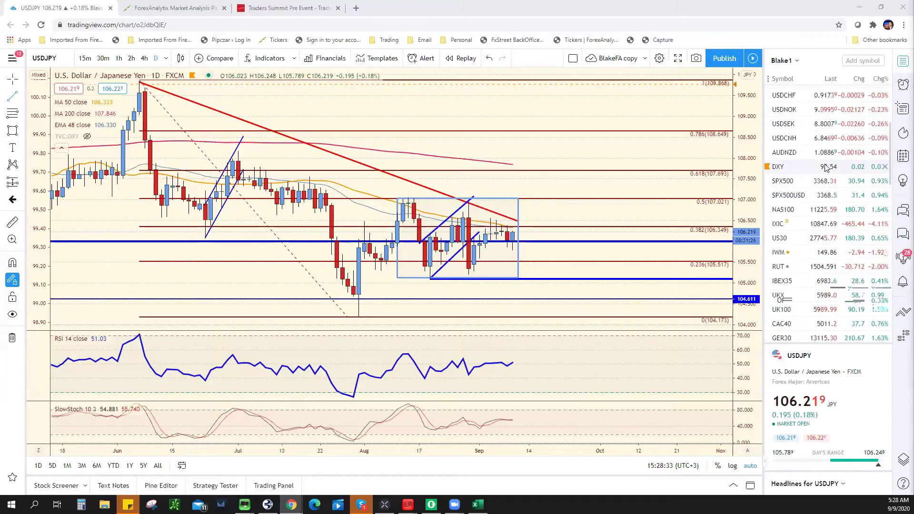
{"action": "left_click", "coordinate": [780, 167]}
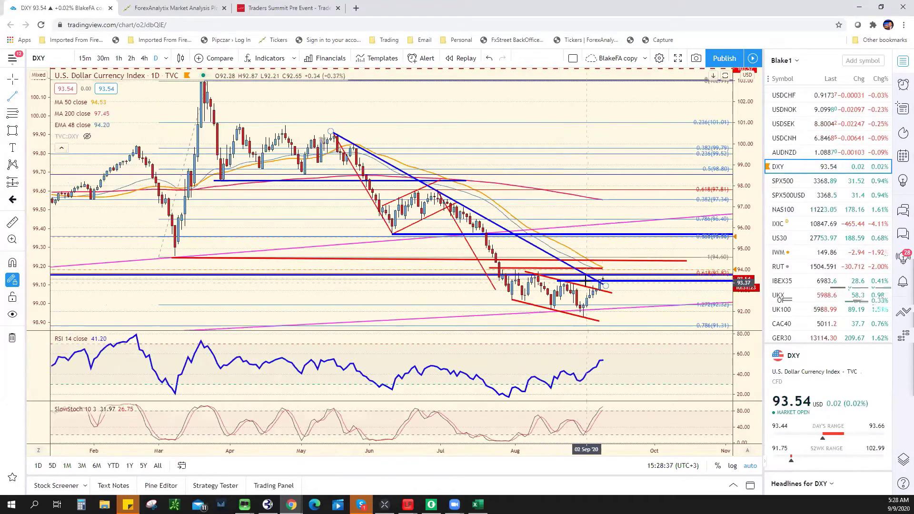
{"action": "scroll", "coordinate": [598, 274], "scroll_direction": "down", "scroll_amount": 1}
{"action": "scroll", "coordinate": [601, 267], "scroll_direction": "down", "scroll_amount": 2}
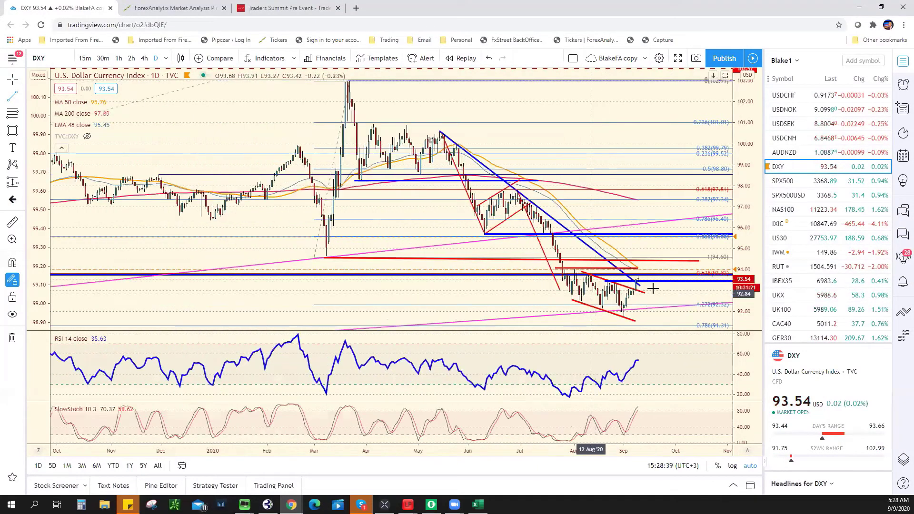
{"action": "scroll", "coordinate": [194, 276], "scroll_direction": "down", "scroll_amount": 4}
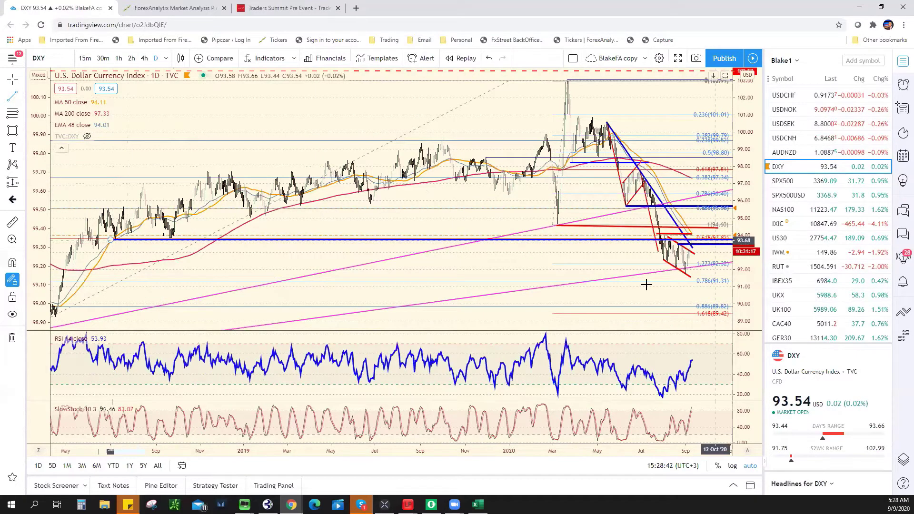
{"action": "scroll", "coordinate": [667, 279], "scroll_direction": "up", "scroll_amount": 3}
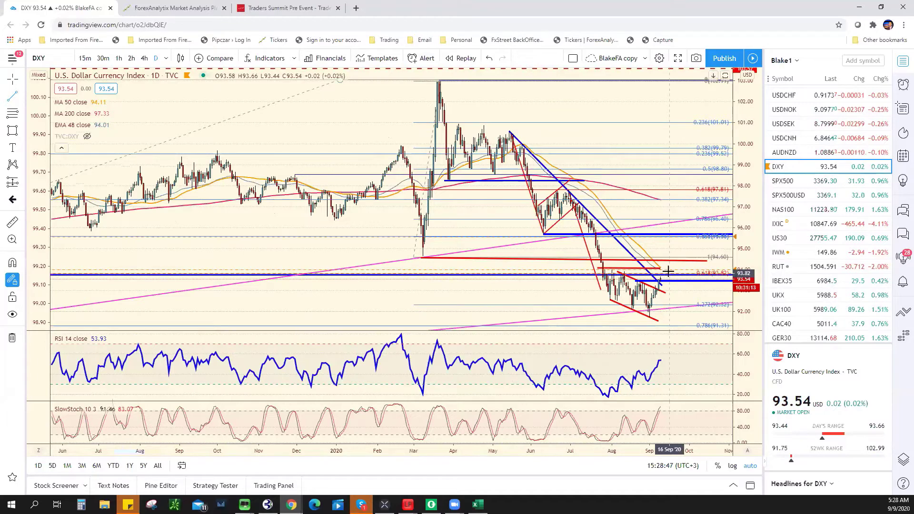
{"action": "scroll", "coordinate": [667, 276], "scroll_direction": "up", "scroll_amount": 1}
{"action": "scroll", "coordinate": [662, 376], "scroll_direction": "up", "scroll_amount": 3}
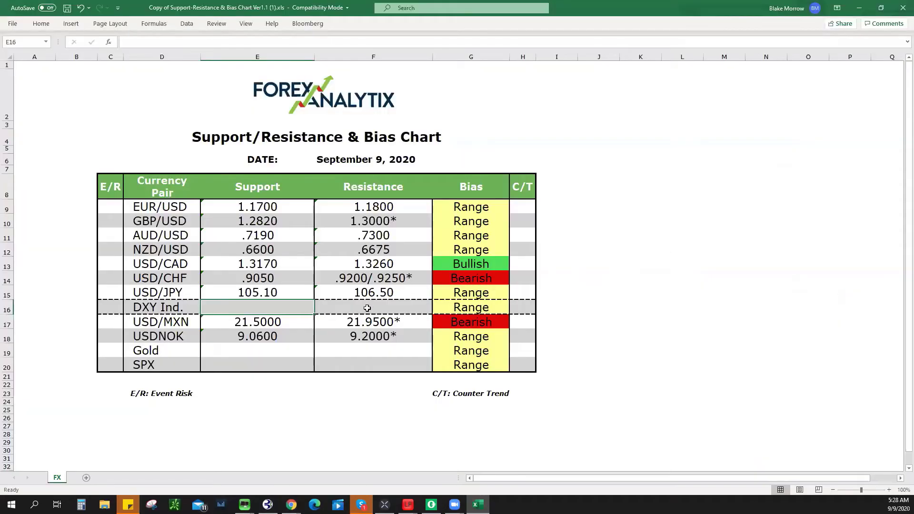
Step: Enter 94.00 as the DXY Ind. resistance in F16
{"action": "left_click", "coordinate": [411, 307]}
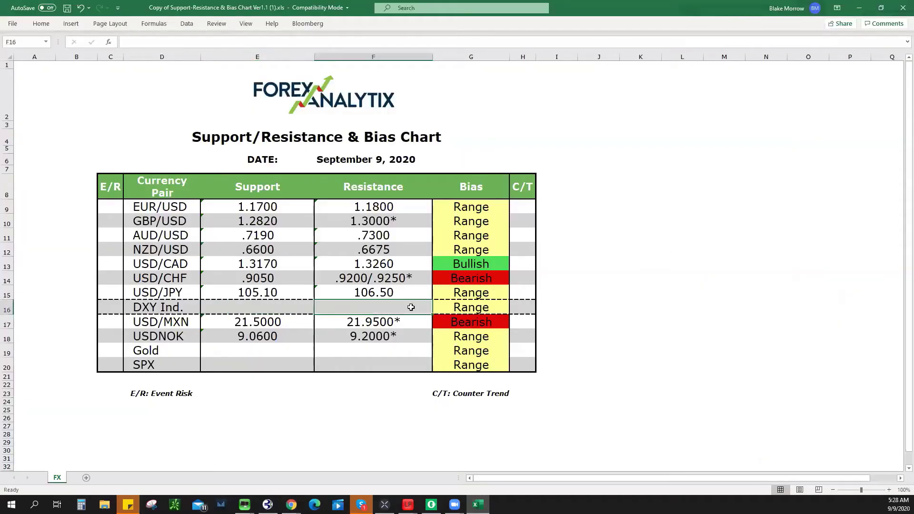
{"action": "type", "text": "94.00"}
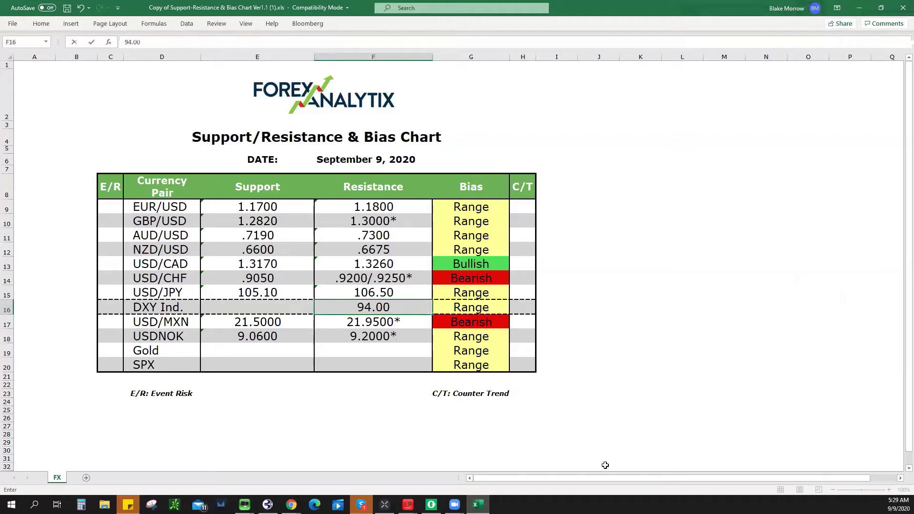
{"action": "left_click", "coordinate": [291, 505]}
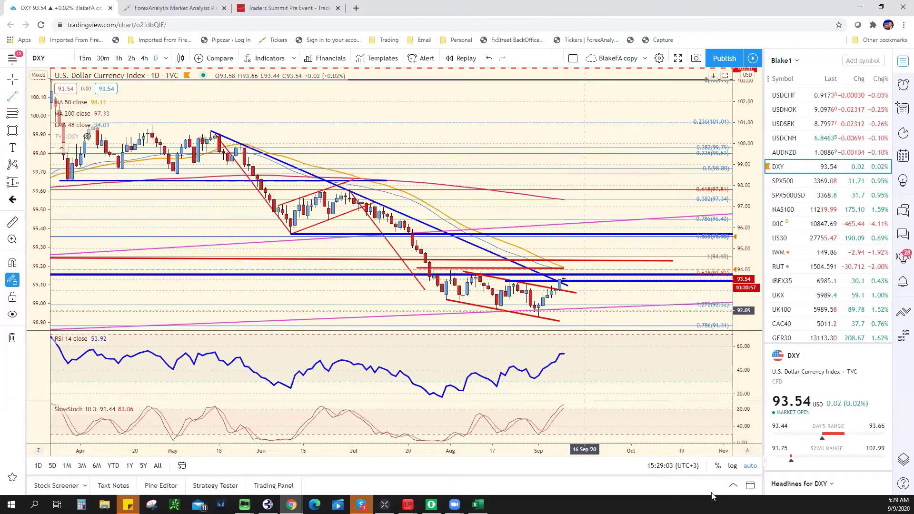
{"action": "scroll", "coordinate": [542, 275], "scroll_direction": "down", "scroll_amount": 1}
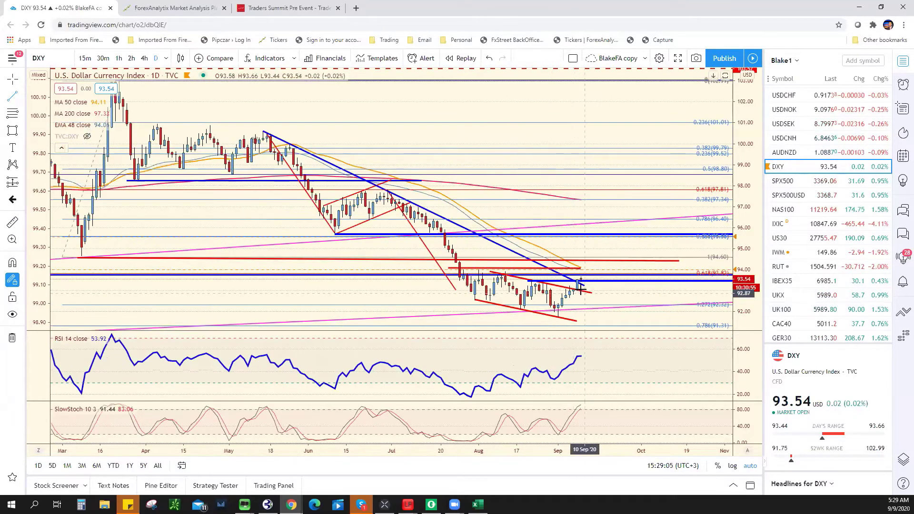
{"action": "left_click", "coordinate": [479, 505]}
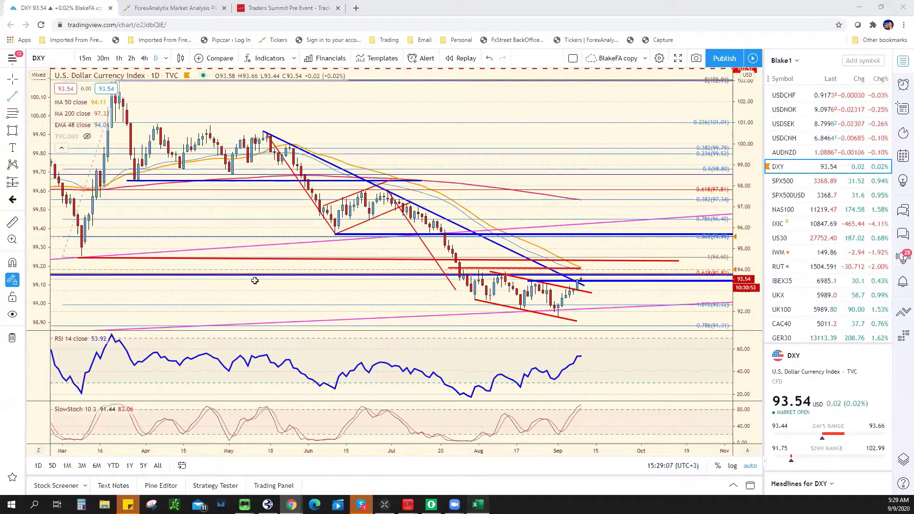
{"action": "type", "text": "94.00"}
{"action": "left_click", "coordinate": [283, 301]}
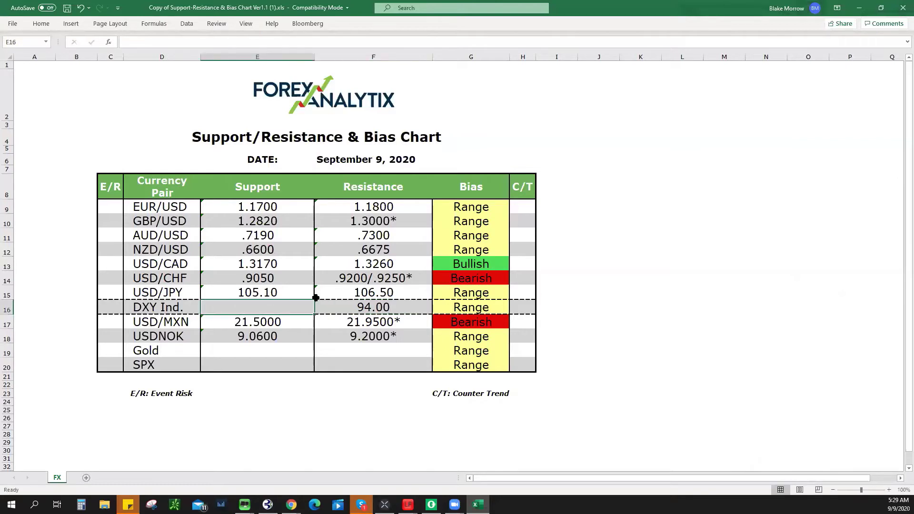
Step: Enter 93.00 as DXY Ind. support in E16, checking the DXY chart
{"action": "type", "text": "93000"}
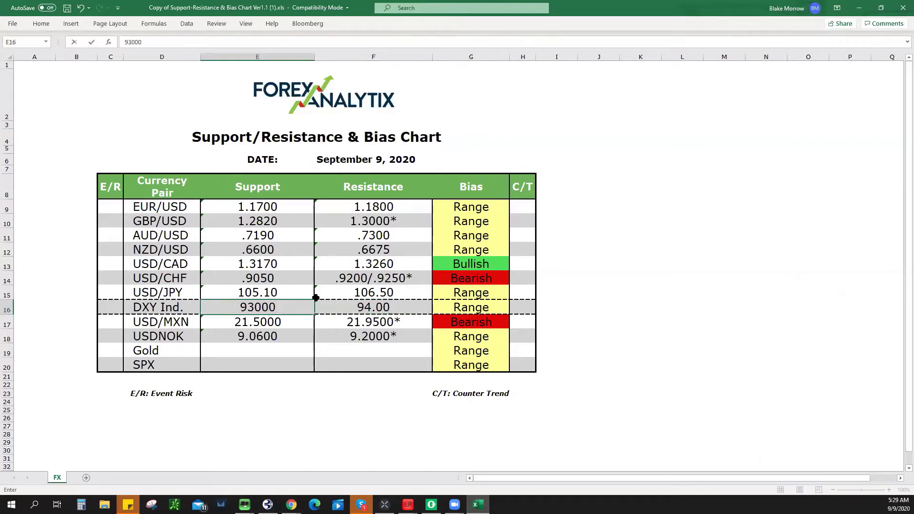
{"action": "key", "text": "BackSpace"}
{"action": "key", "text": "BackSpace"}
{"action": "key", "text": "BackSpace"}
{"action": "type", "text": ".00"}
{"action": "left_click", "coordinate": [455, 505]}
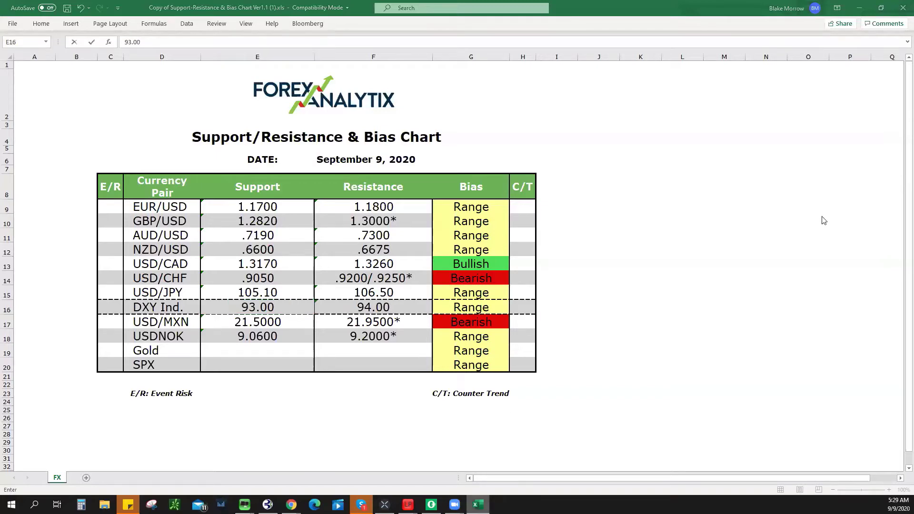
{"action": "key", "text": "alt+Tab"}
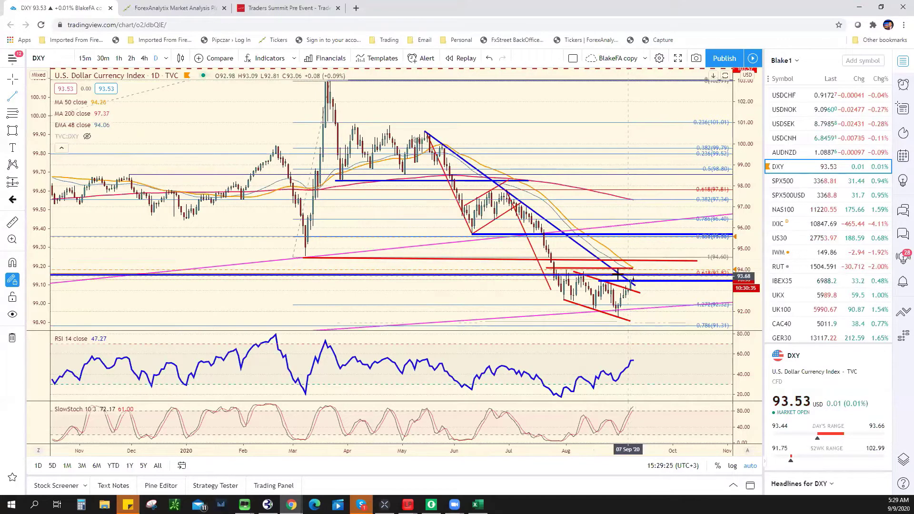
{"action": "scroll", "coordinate": [626, 274], "scroll_direction": "down", "scroll_amount": 3}
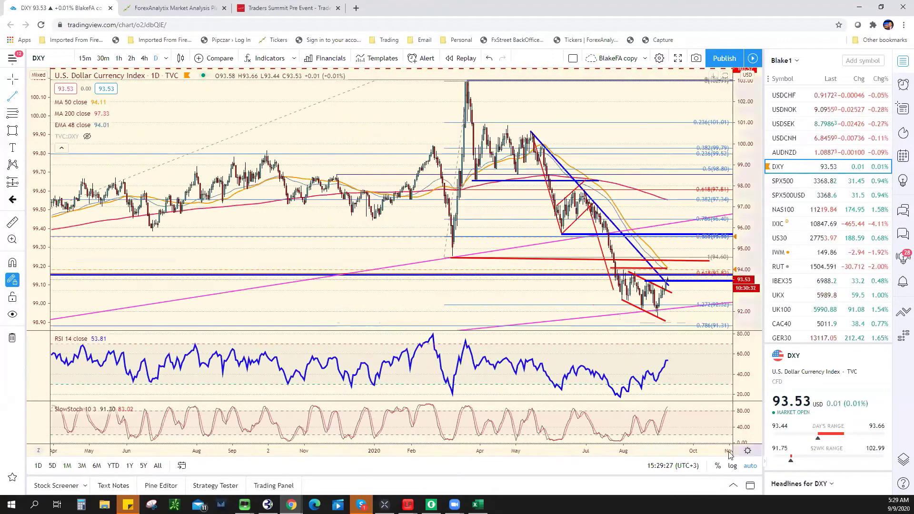
{"action": "key", "text": "alt+Tab"}
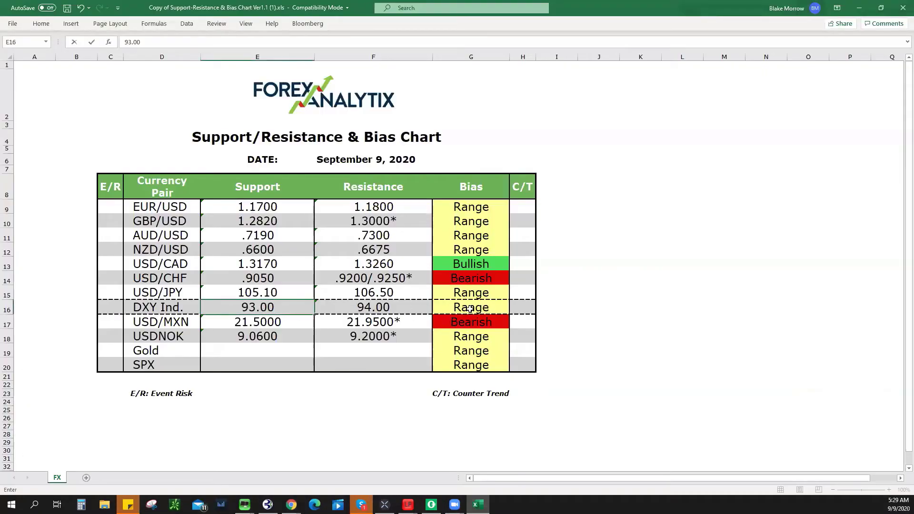
Step: Set the DXY Ind. bias to Bearish from the G16 dropdown
{"action": "left_click", "coordinate": [499, 312]}
{"action": "left_click", "coordinate": [514, 310]}
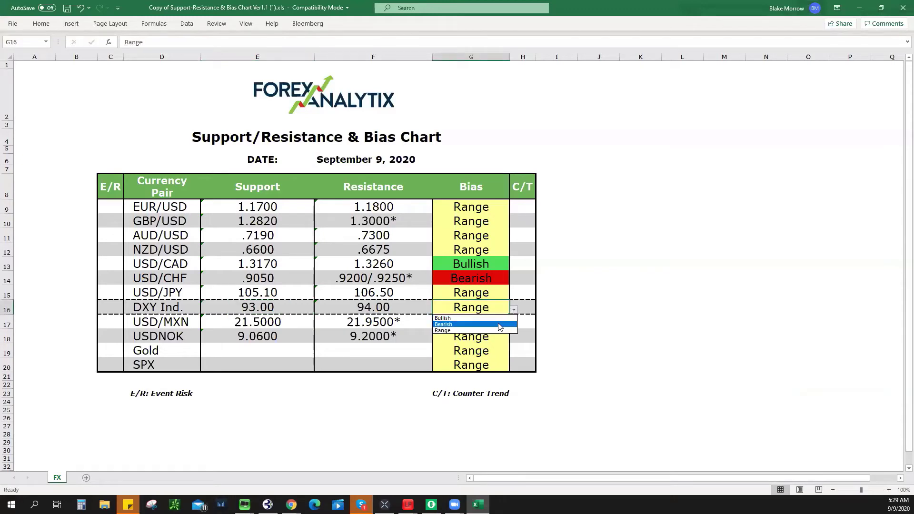
{"action": "left_click", "coordinate": [495, 324]}
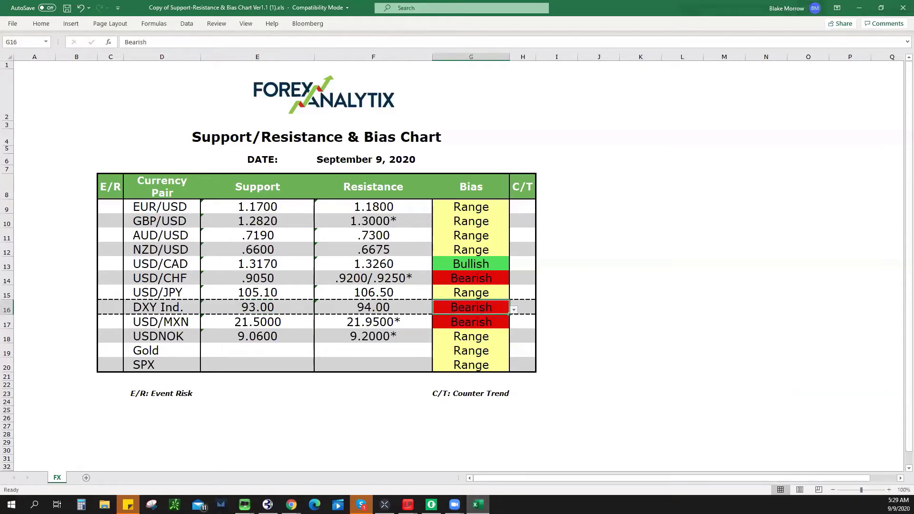
{"action": "key", "text": "alt+Tab"}
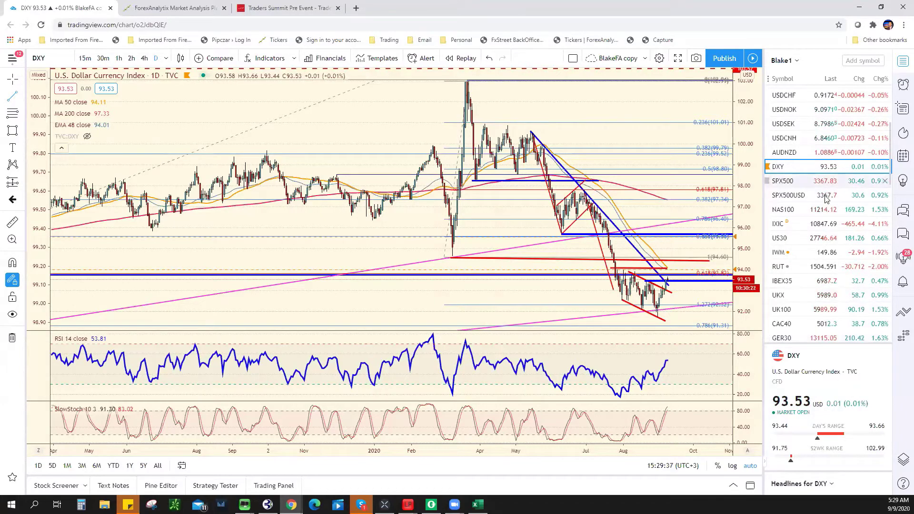
Step: Load XAUUSD and drag the long blue trend line's end back to early August
{"action": "scroll", "coordinate": [815, 288], "scroll_direction": "down", "scroll_amount": 5}
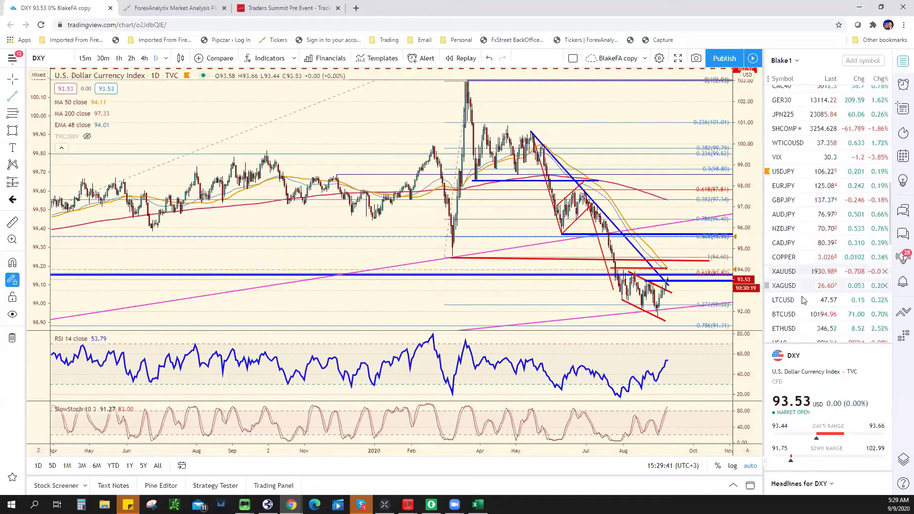
{"action": "left_click", "coordinate": [810, 271]}
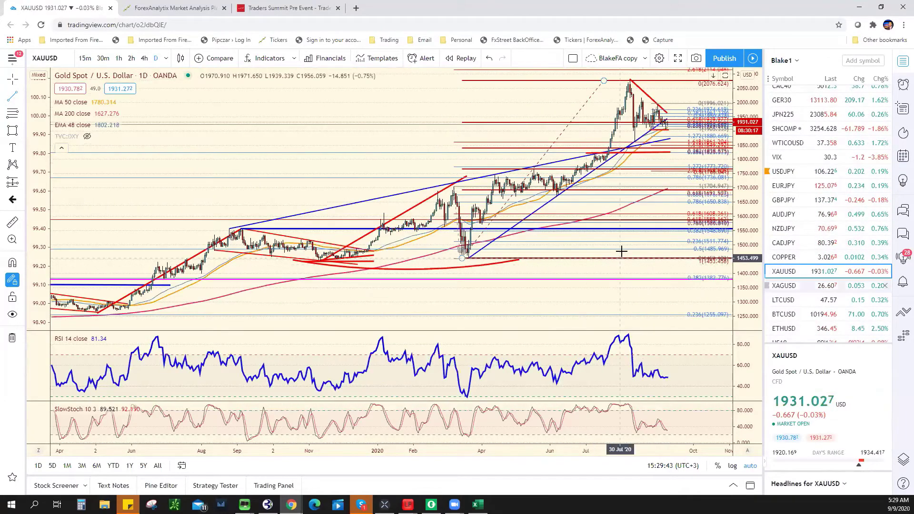
{"action": "scroll", "coordinate": [614, 181], "scroll_direction": "up", "scroll_amount": 3}
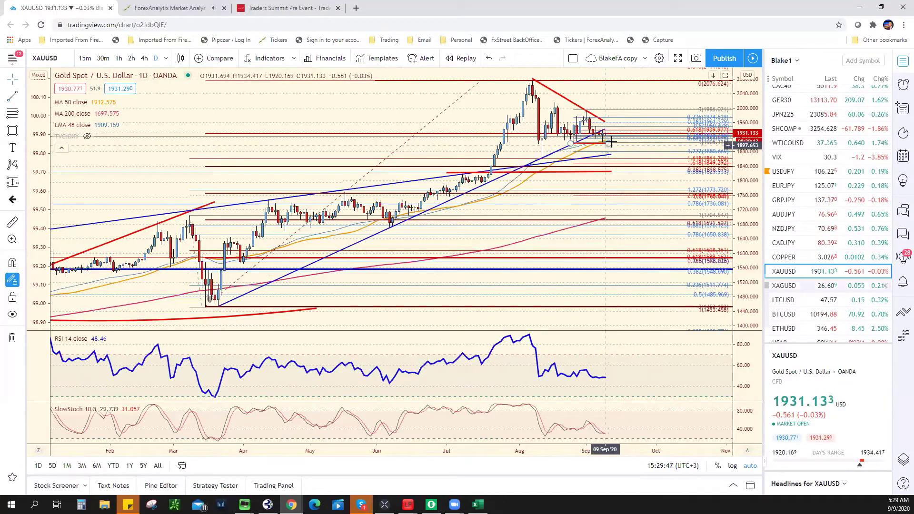
{"action": "left_click", "coordinate": [612, 142]}
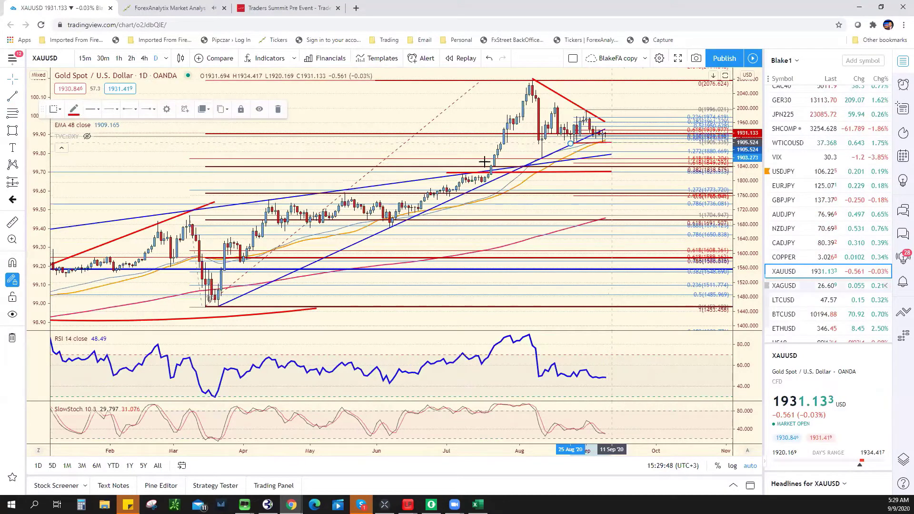
{"action": "left_click", "coordinate": [613, 155]}
{"action": "left_click_drag", "start_coordinate": [613, 155], "coordinate": [519, 167]}
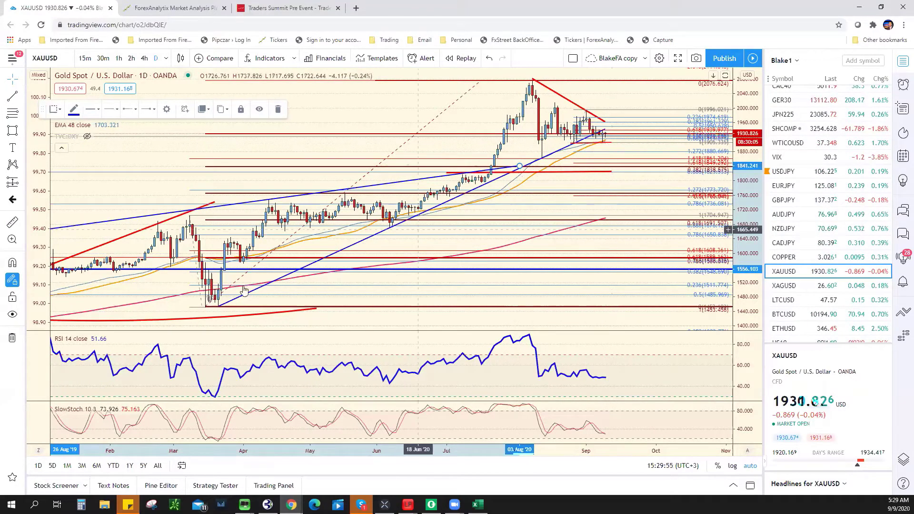
{"action": "scroll", "coordinate": [614, 144], "scroll_direction": "up", "scroll_amount": 3}
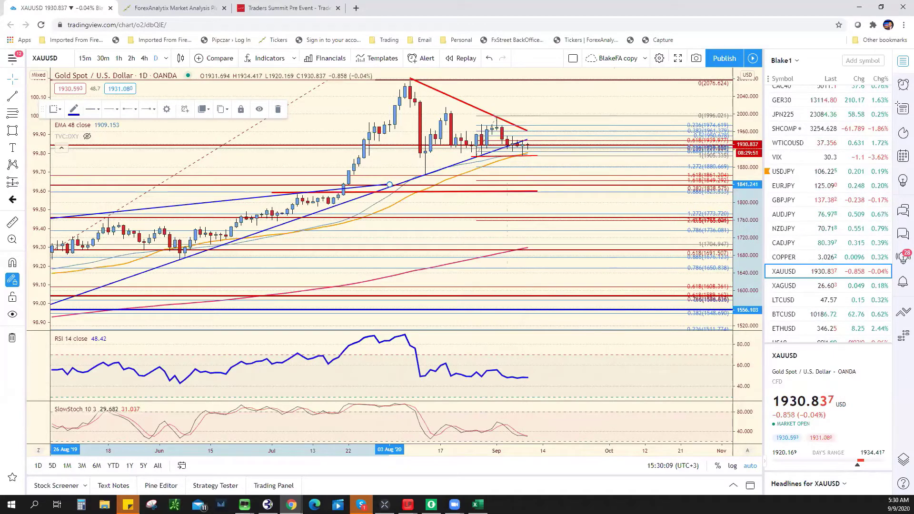
Step: Enter 1900* as Gold support in E19 and 1945 as resistance in F19
{"action": "key", "text": "alt+Tab"}
{"action": "left_click", "coordinate": [286, 351]}
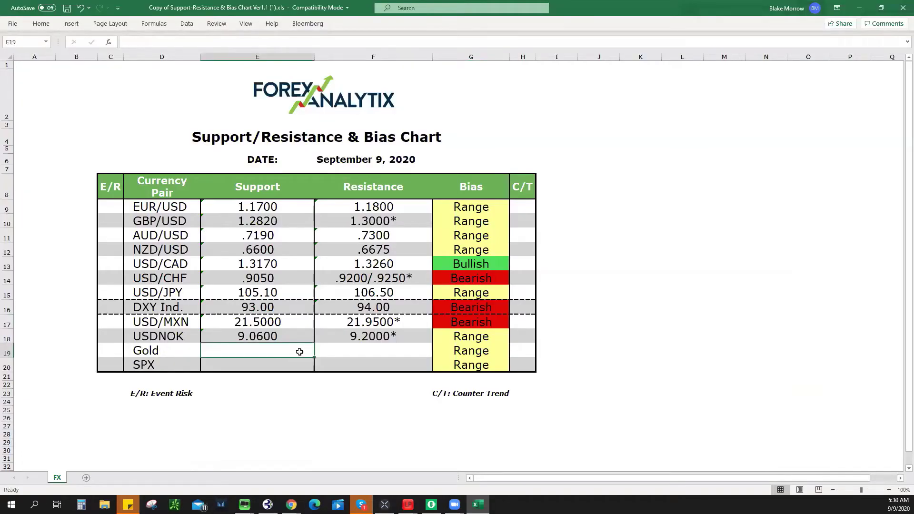
{"action": "type", "text": "1900"}
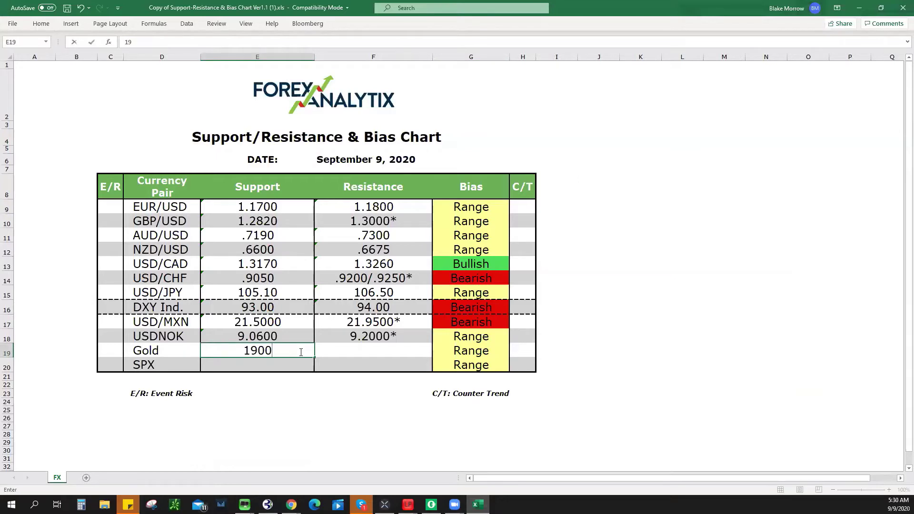
{"action": "type", "text": "*"}
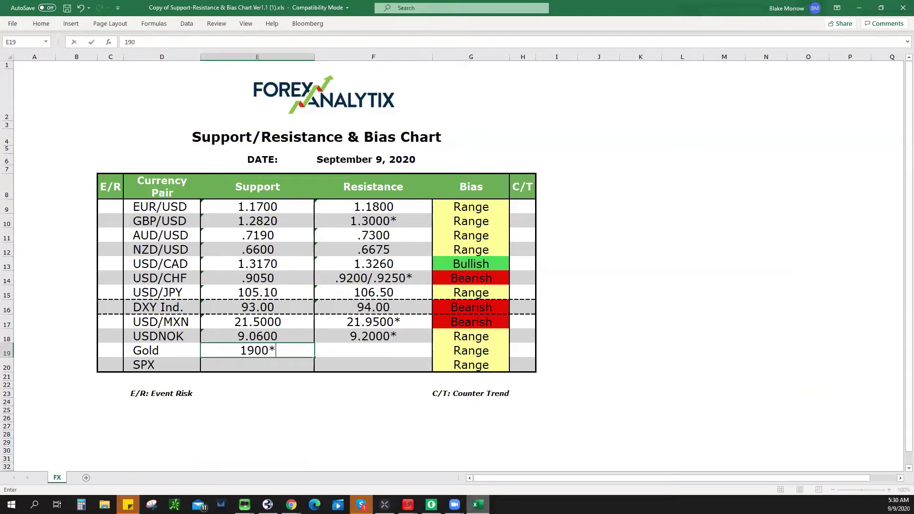
{"action": "key", "text": "Return"}
{"action": "key", "text": "alt+Tab"}
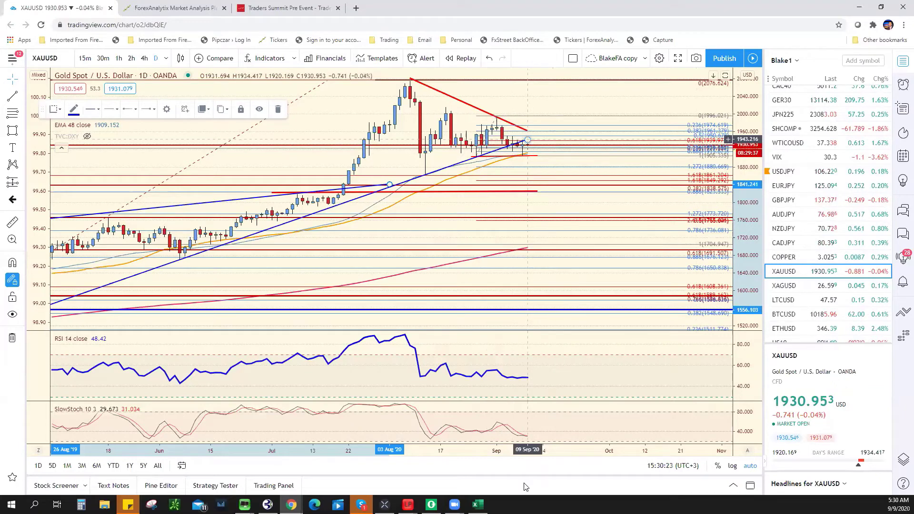
{"action": "key", "text": "alt+Tab"}
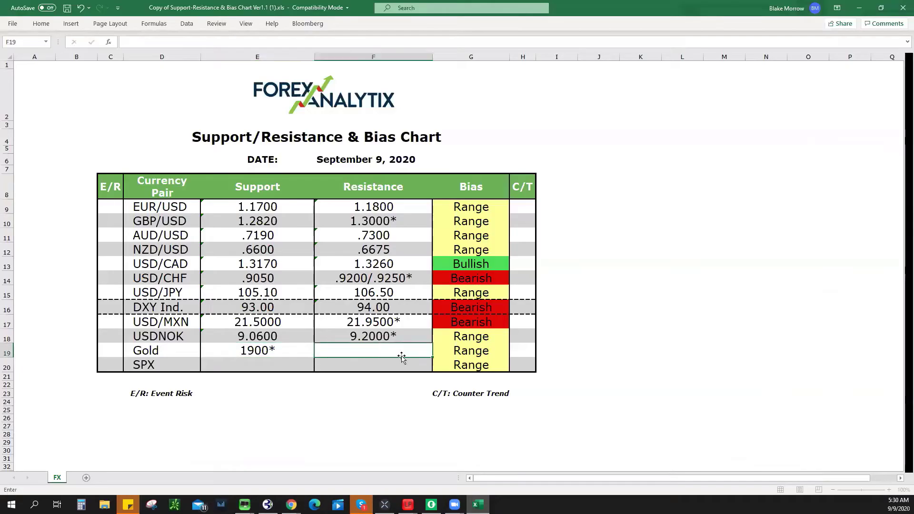
{"action": "type", "text": "1945"}
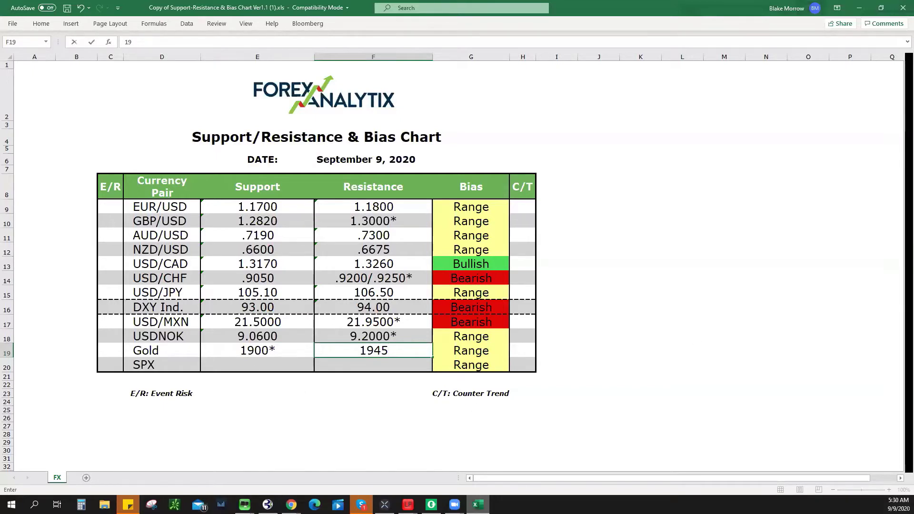
Step: Find and load SPX500USD from the TradingView watchlist
{"action": "key", "text": "alt+Tab"}
{"action": "scroll", "coordinate": [839, 264], "scroll_direction": "down", "scroll_amount": 3}
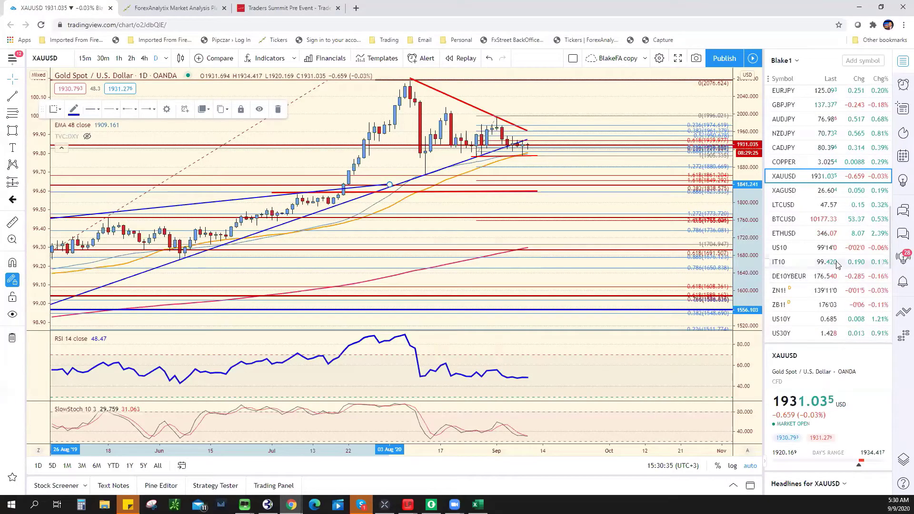
{"action": "scroll", "coordinate": [834, 248], "scroll_direction": "down", "scroll_amount": 3}
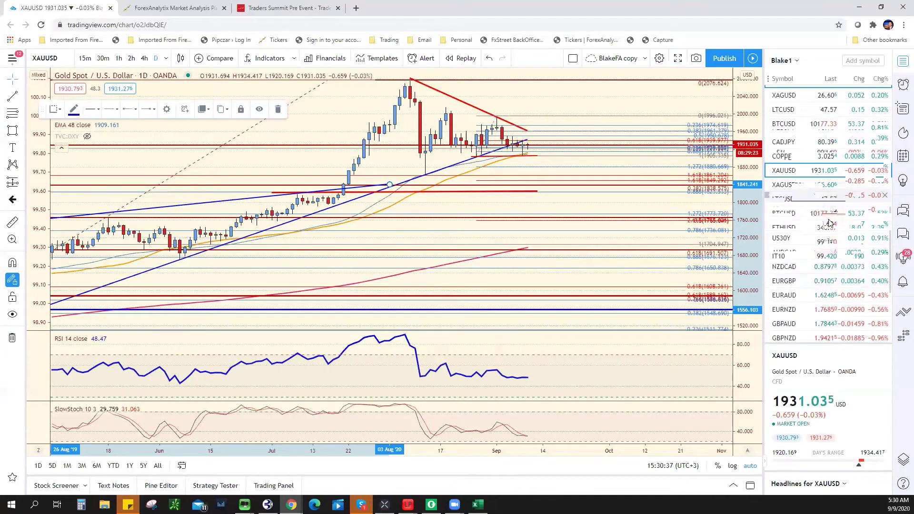
{"action": "scroll", "coordinate": [829, 209], "scroll_direction": "up", "scroll_amount": 5}
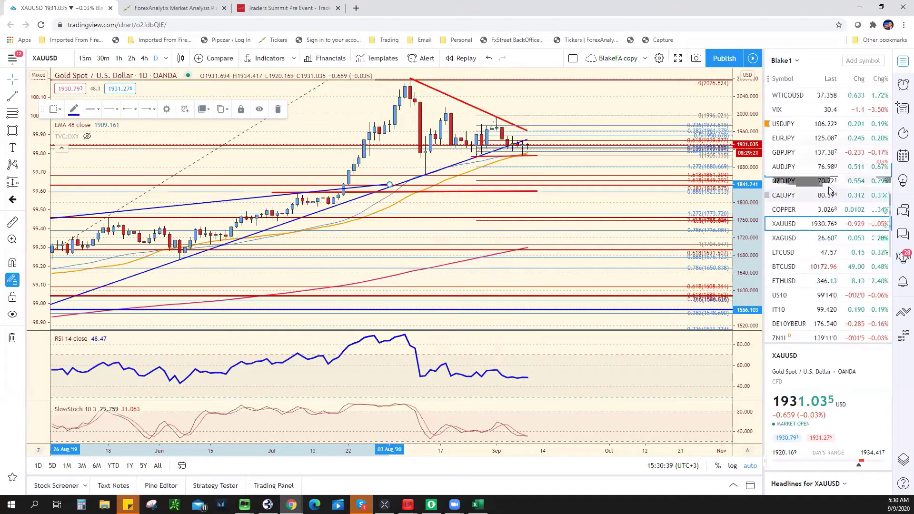
{"action": "scroll", "coordinate": [829, 190], "scroll_direction": "up", "scroll_amount": 5}
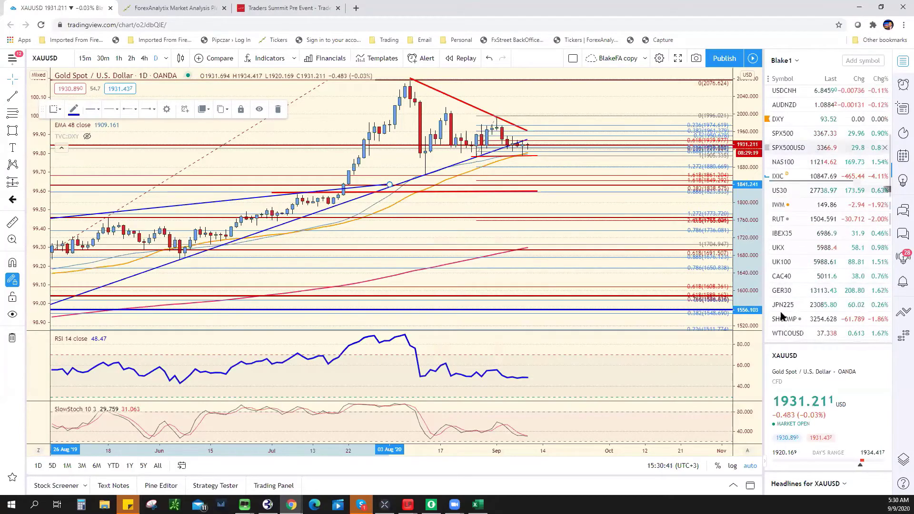
{"action": "left_click", "coordinate": [788, 148]}
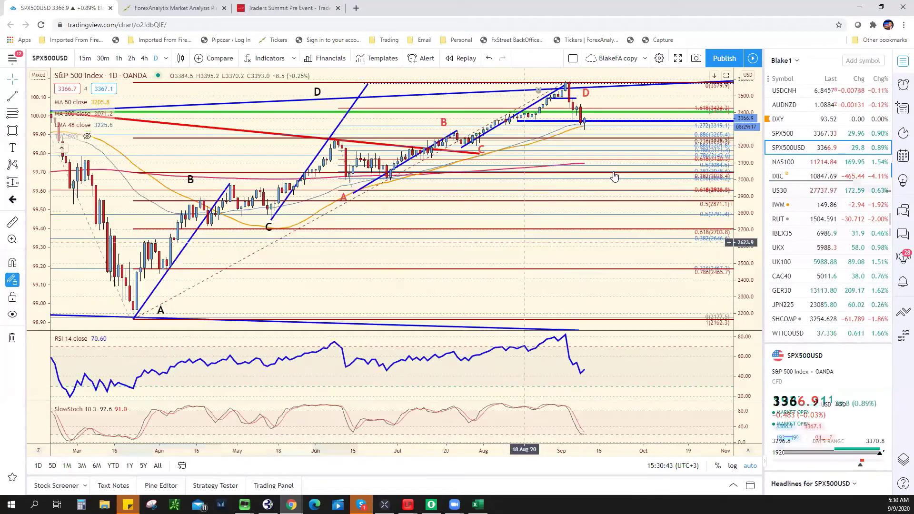
Step: Switch the S&P 500 chart to 4-hour candles and zoom to read its levels
{"action": "left_click", "coordinate": [144, 58]}
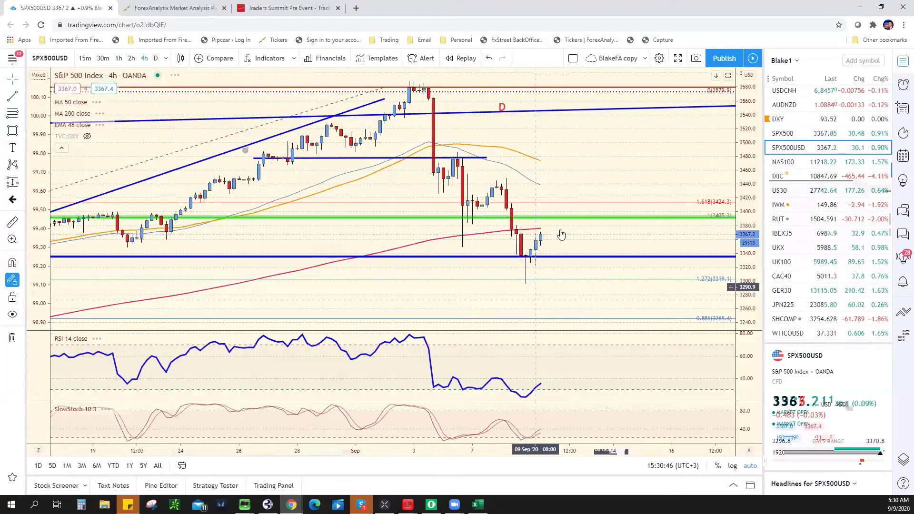
{"action": "scroll", "coordinate": [575, 276], "scroll_direction": "down", "scroll_amount": 3}
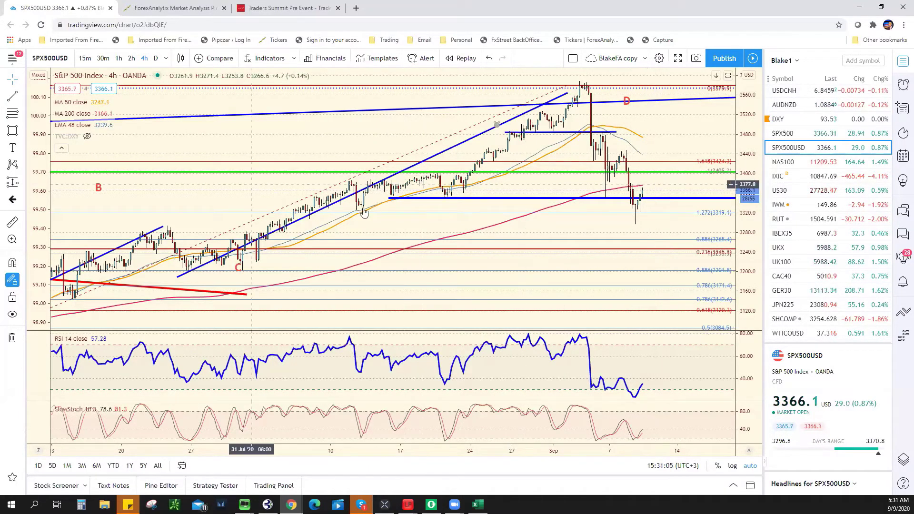
{"action": "scroll", "coordinate": [363, 213], "scroll_direction": "down", "scroll_amount": 10}
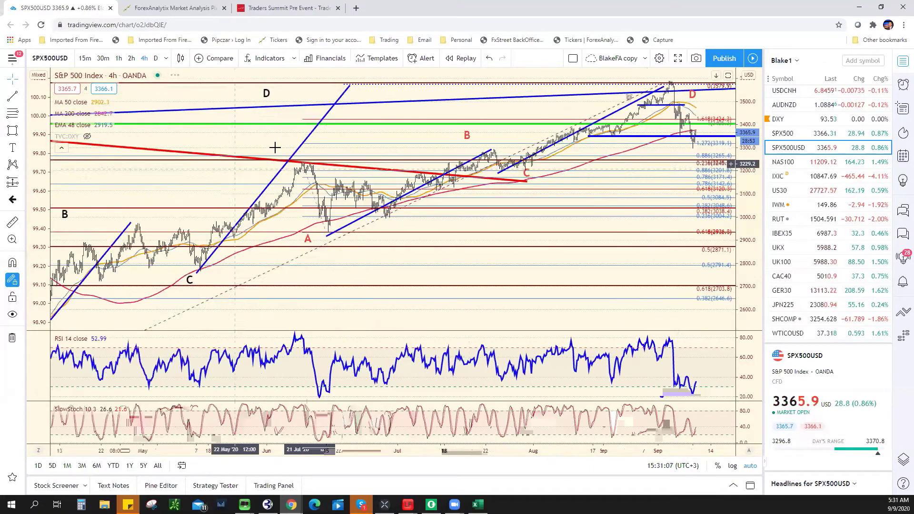
{"action": "scroll", "coordinate": [275, 147], "scroll_direction": "down", "scroll_amount": 5}
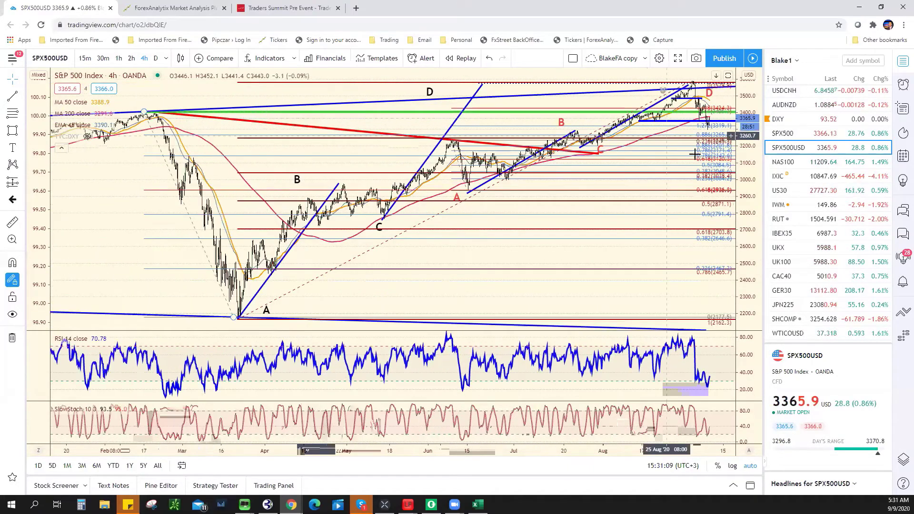
{"action": "scroll", "coordinate": [695, 155], "scroll_direction": "up", "scroll_amount": 5}
{"action": "scroll", "coordinate": [664, 176], "scroll_direction": "up", "scroll_amount": 4}
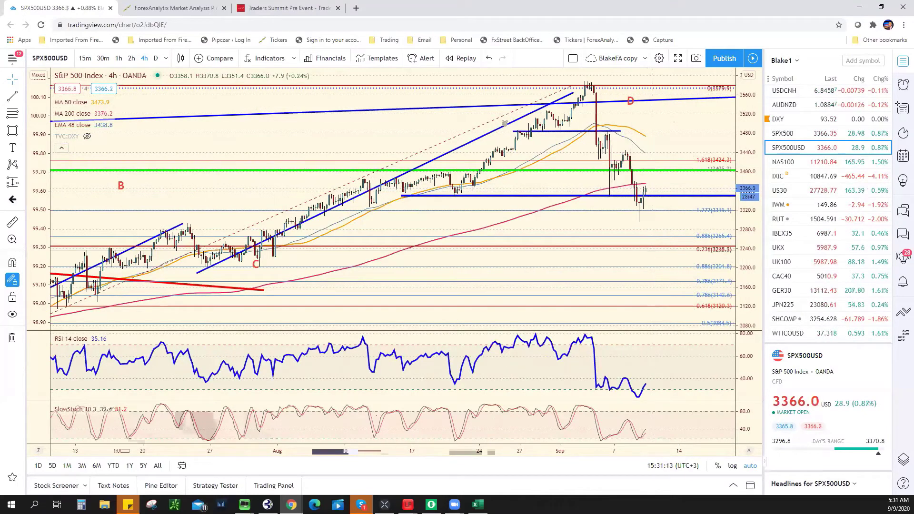
{"action": "key", "text": "alt+Tab"}
{"action": "left_click", "coordinate": [391, 360]}
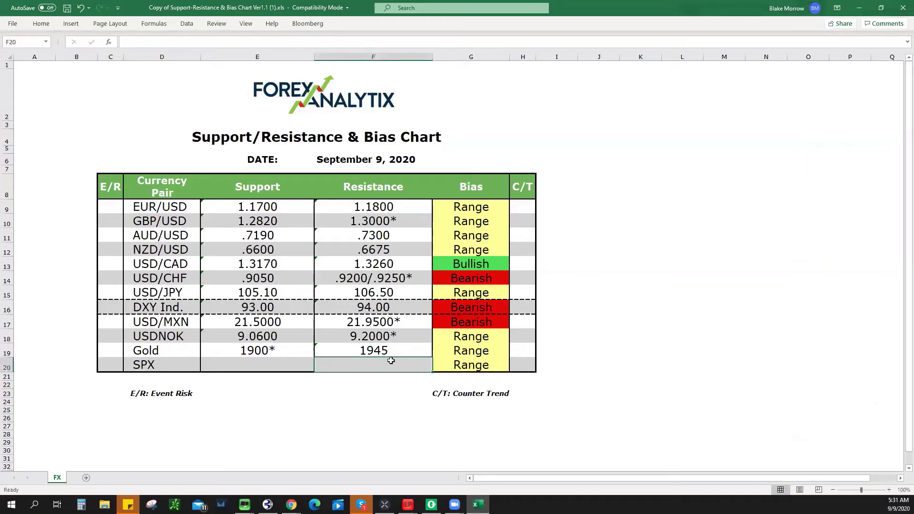
Step: Enter 3400 as SPX resistance and mark a horizontal support line on the chart
{"action": "type", "text": "3400"}
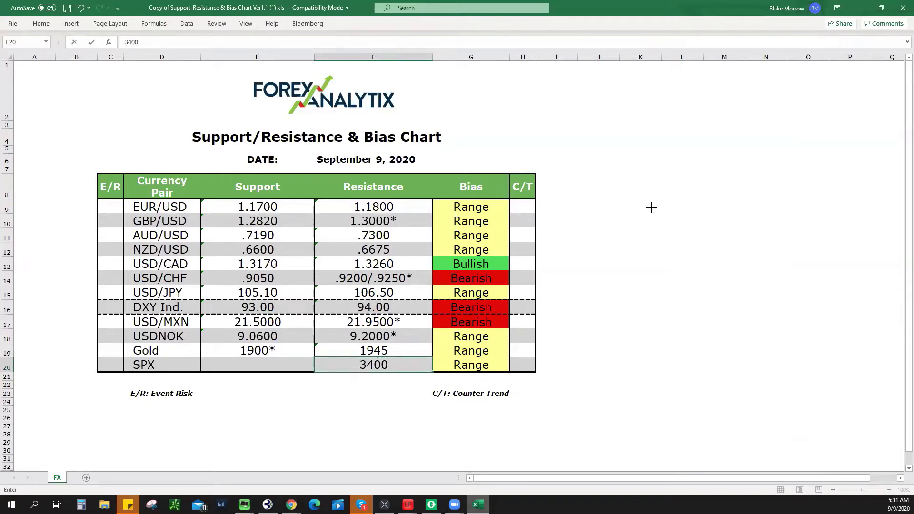
{"action": "key", "text": "alt+Tab"}
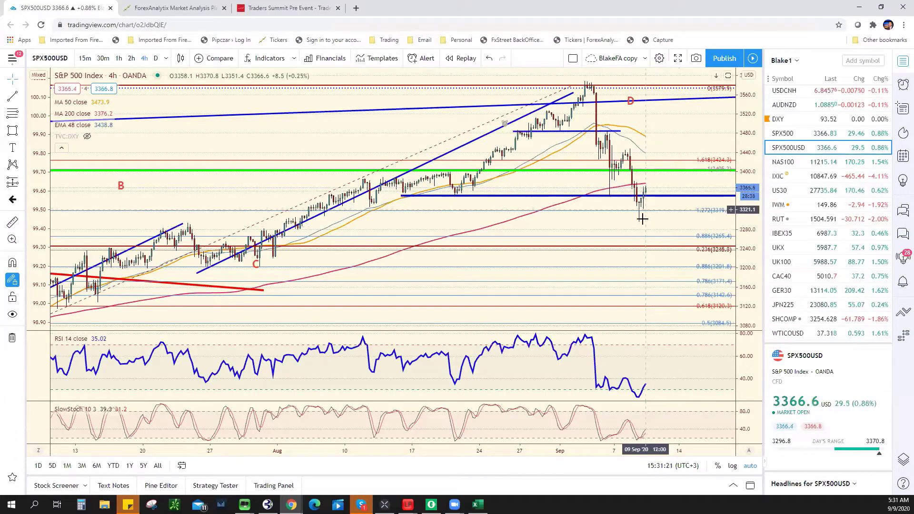
{"action": "left_click", "coordinate": [22, 97]}
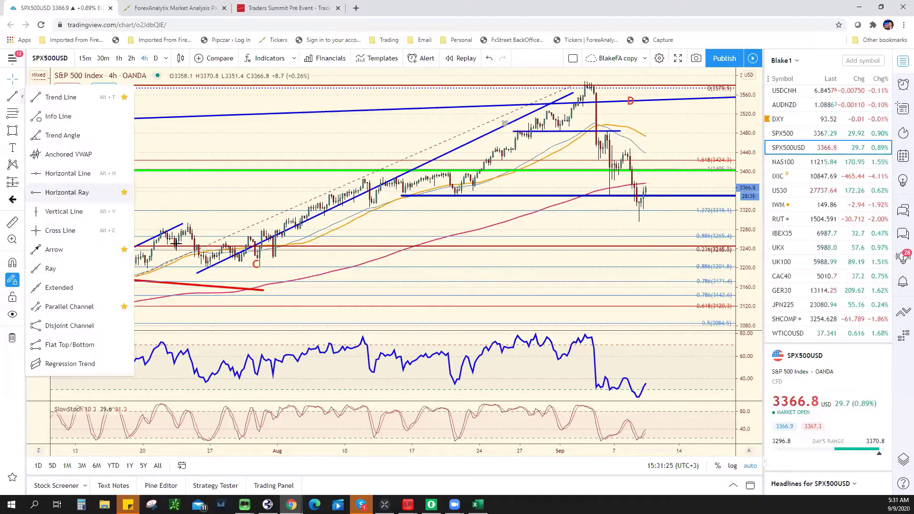
{"action": "left_click", "coordinate": [190, 225]}
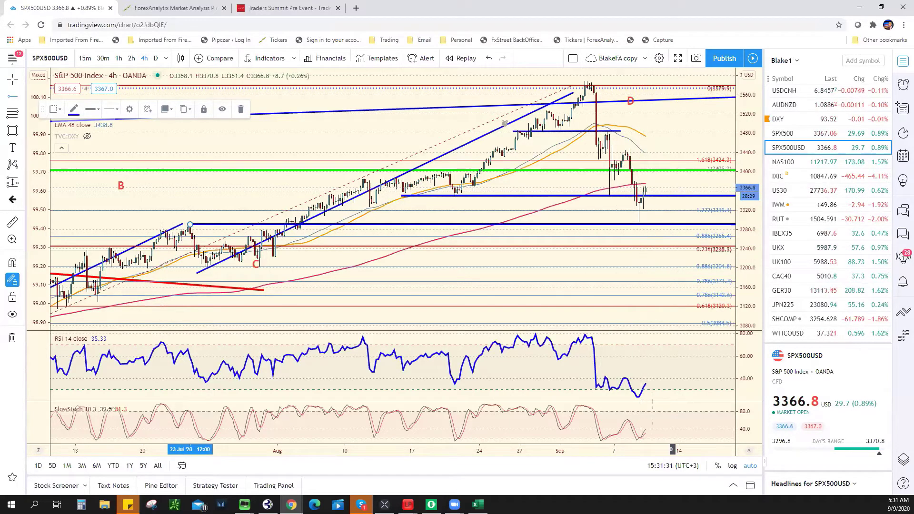
Step: Enter 3290 as SPX support in E20
{"action": "key", "text": "alt+Tab"}
{"action": "left_click", "coordinate": [275, 369]}
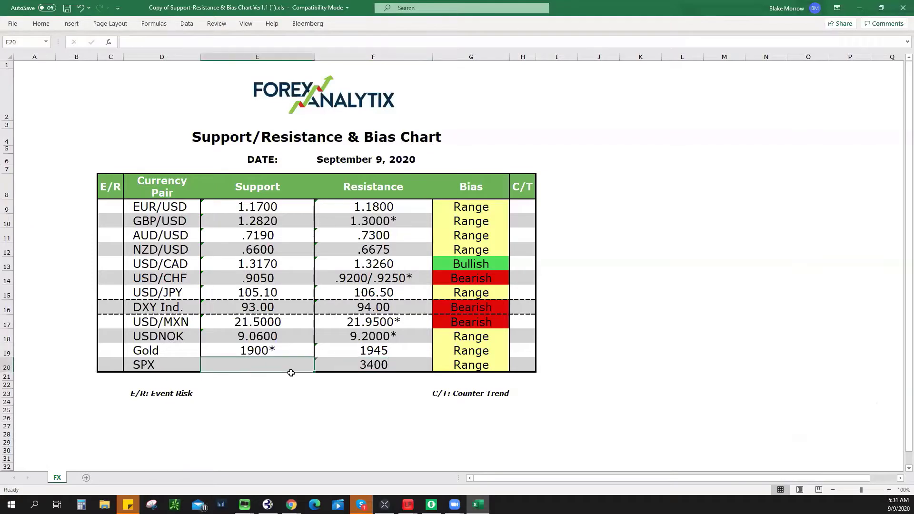
{"action": "type", "text": "3290"}
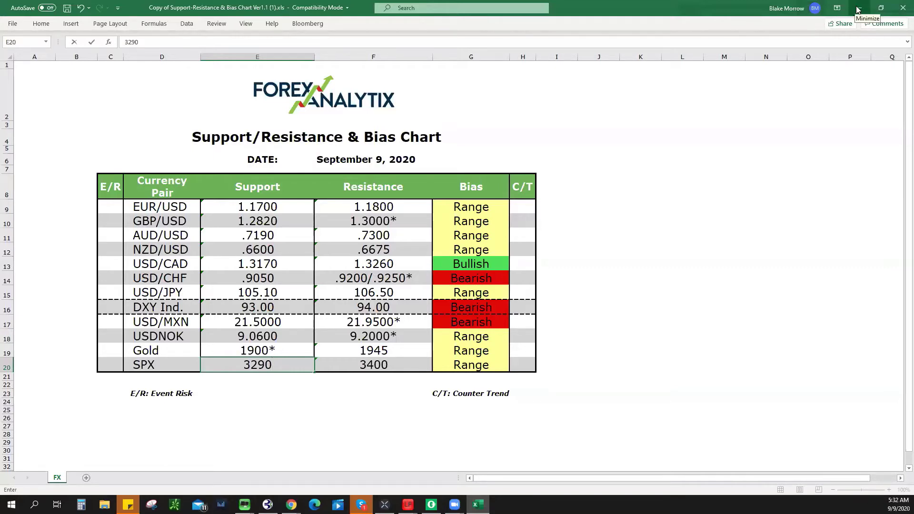
{"action": "key", "text": "alt+Tab"}
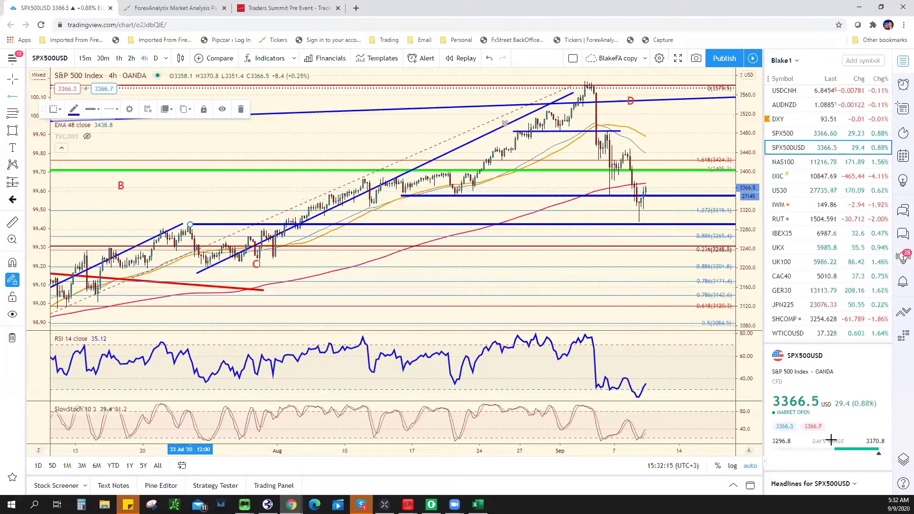
Step: Open the Traders Summit Pre Event page and scroll through speakers, schedule and sponsors
{"action": "left_click", "coordinate": [302, 9]}
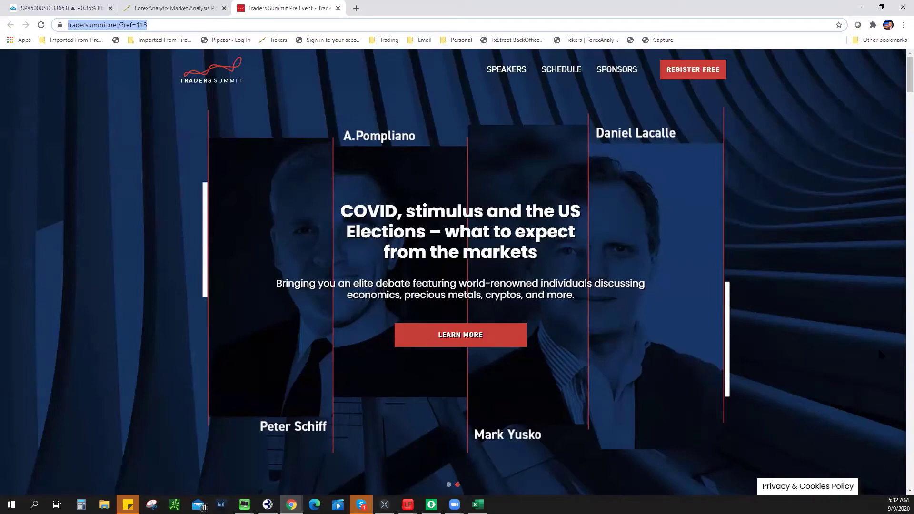
{"action": "scroll", "coordinate": [881, 353], "scroll_direction": "down", "scroll_amount": 18}
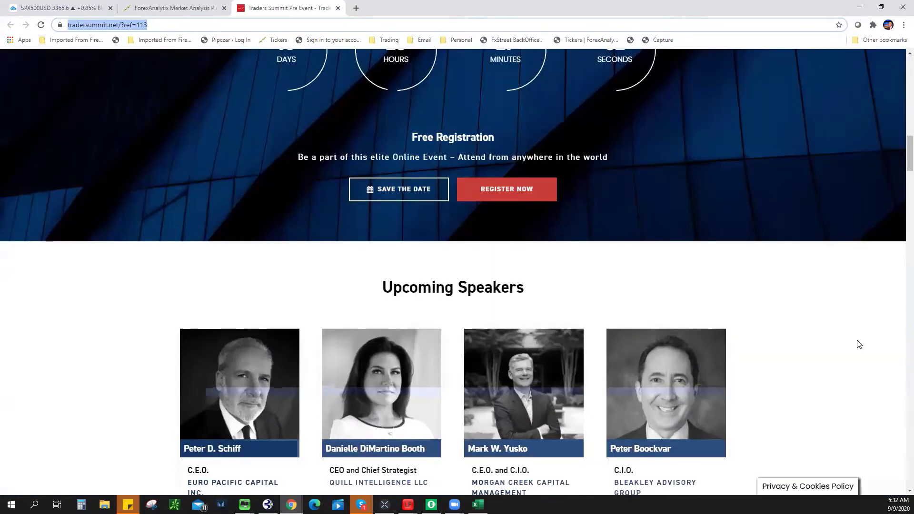
{"action": "scroll", "coordinate": [860, 344], "scroll_direction": "down", "scroll_amount": 15}
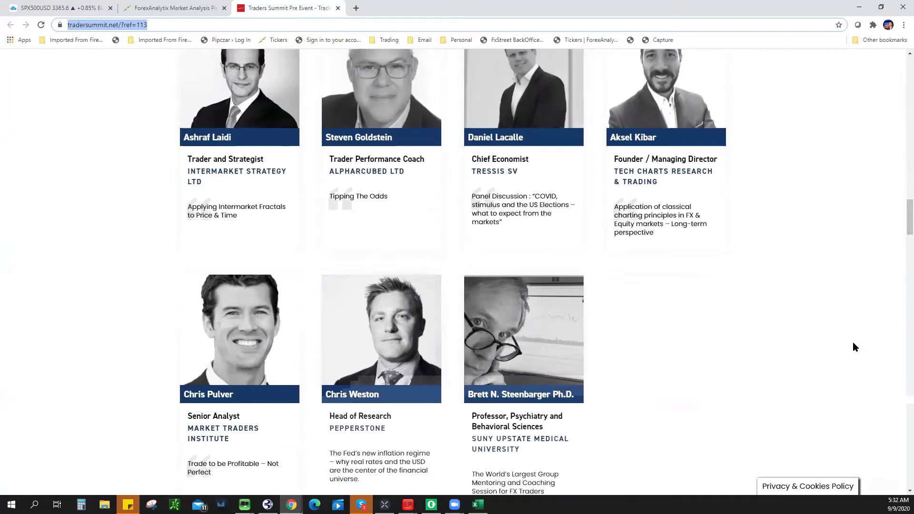
{"action": "scroll", "coordinate": [853, 342], "scroll_direction": "up", "scroll_amount": 15}
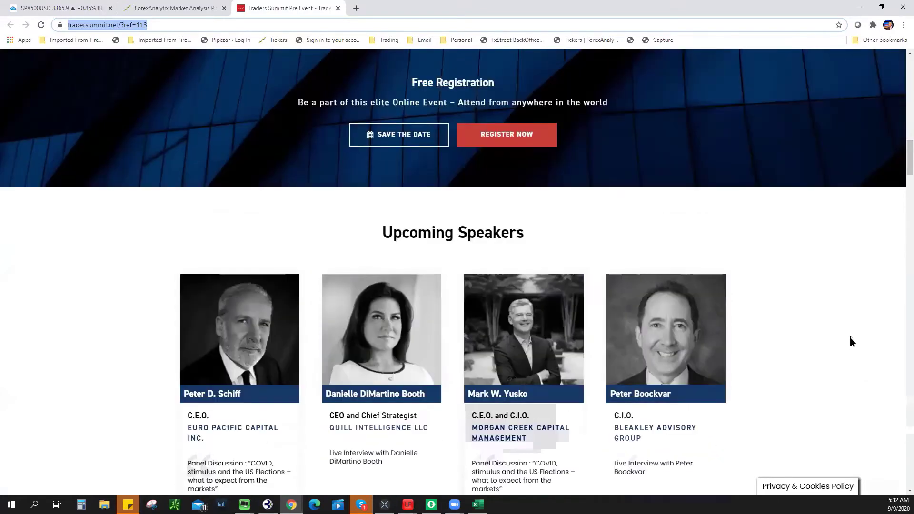
{"action": "scroll", "coordinate": [851, 338], "scroll_direction": "up", "scroll_amount": 10}
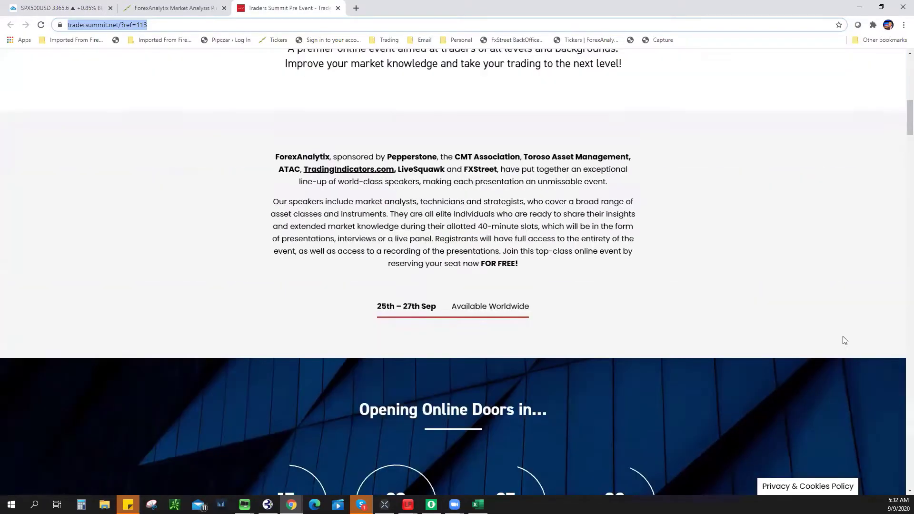
{"action": "scroll", "coordinate": [844, 340], "scroll_direction": "up", "scroll_amount": 10}
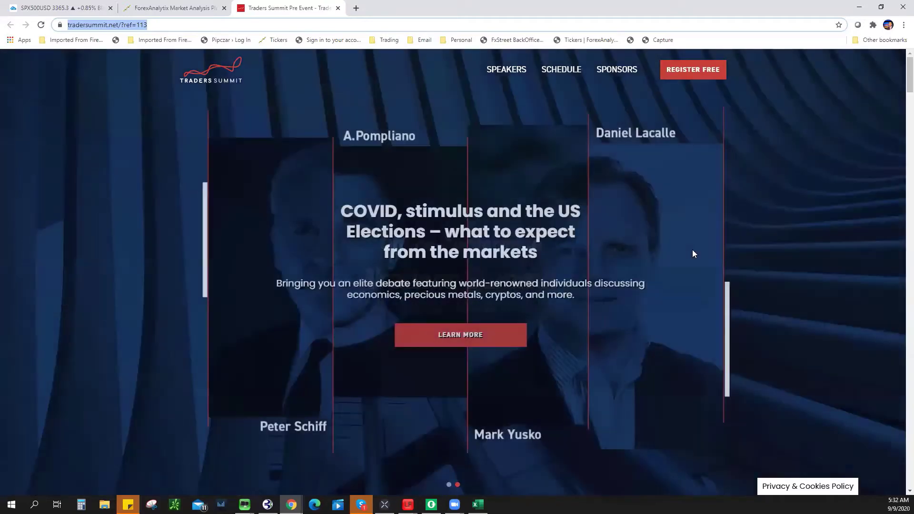
{"action": "left_click_drag", "start_coordinate": [910, 75], "coordinate": [894, 304]}
{"action": "scroll", "coordinate": [894, 304], "scroll_direction": "down", "scroll_amount": 9}
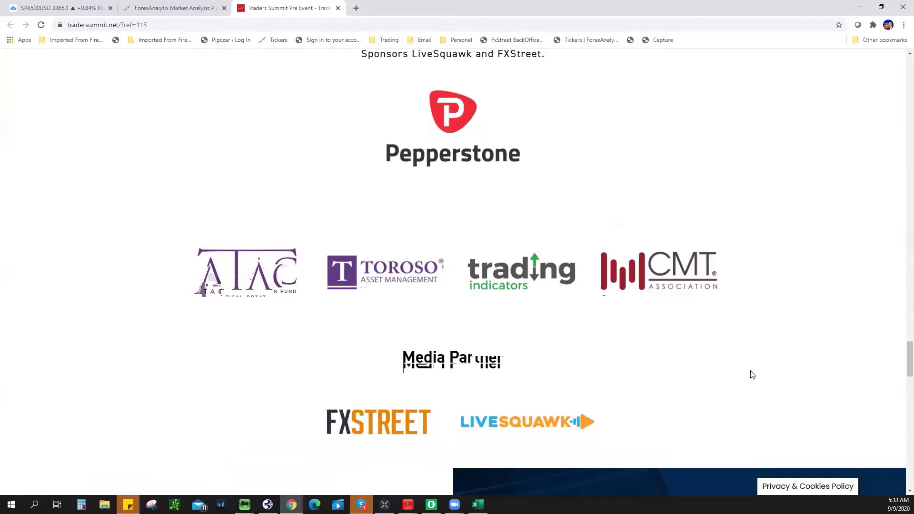
{"action": "scroll", "coordinate": [893, 319], "scroll_direction": "up", "scroll_amount": 20}
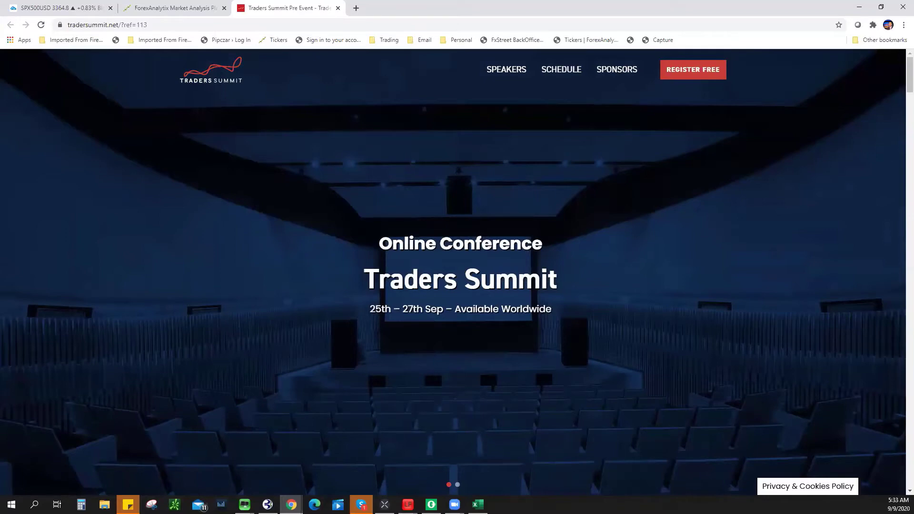
{"action": "mouse_move", "coordinate": [899, 505]}
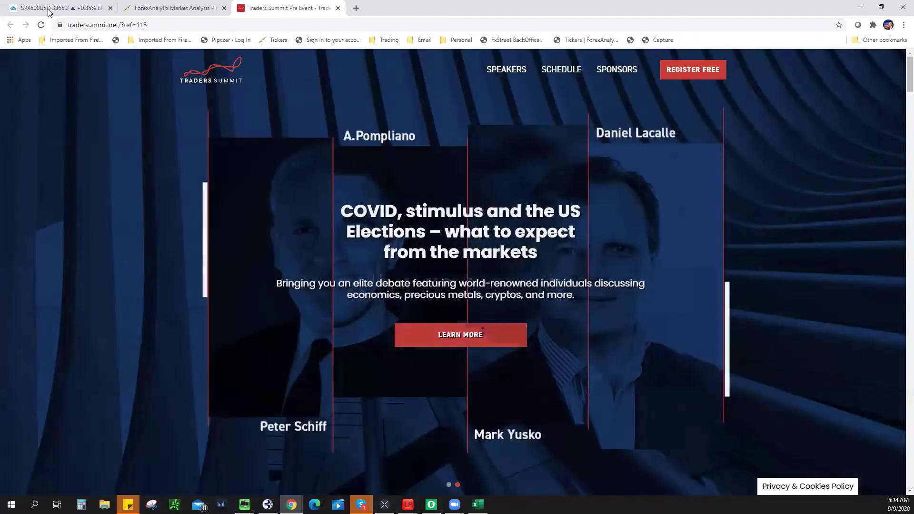
Step: Preview the FB+AAPL basket in the S&P 500 pane, then restore the S&P 500 Index
{"action": "key", "text": "ctrl+1"}
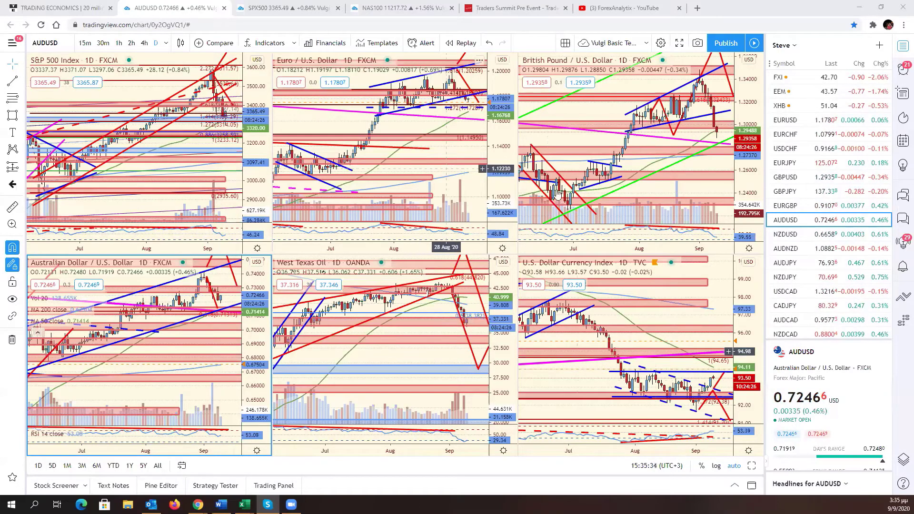
{"action": "scroll", "coordinate": [817, 252], "scroll_direction": "up", "scroll_amount": 5}
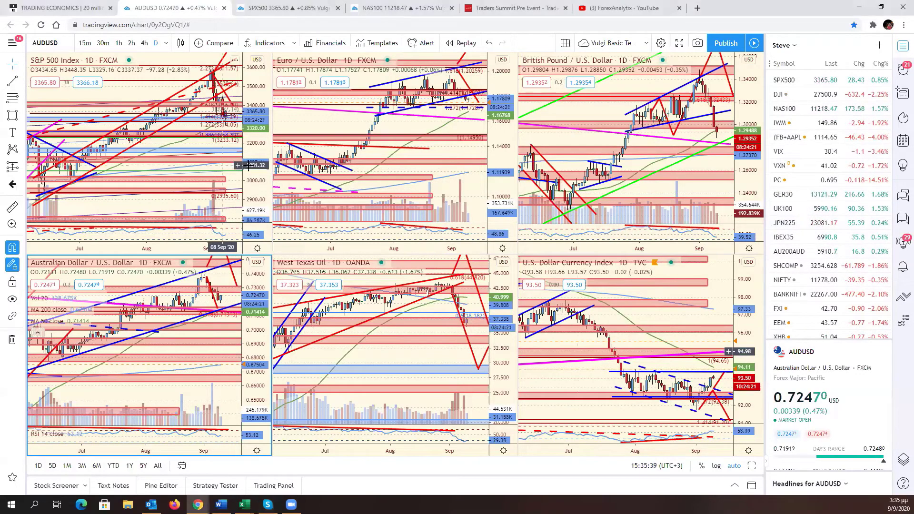
{"action": "left_click", "coordinate": [247, 165]}
{"action": "left_click", "coordinate": [788, 137]}
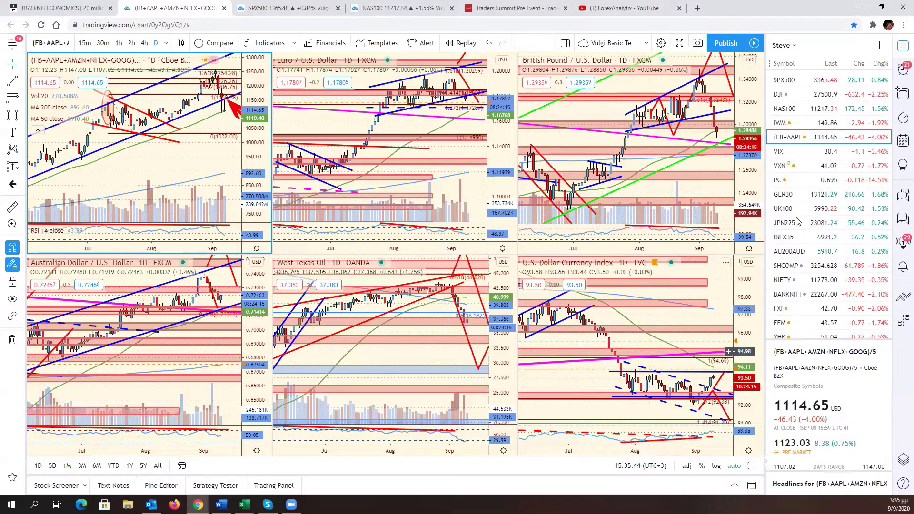
{"action": "left_click", "coordinate": [788, 80]}
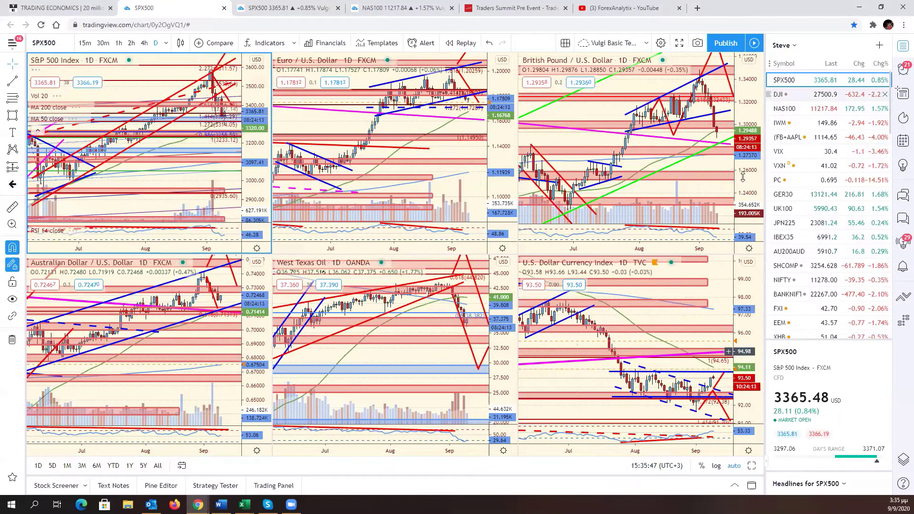
Step: Preview silver XAGUSD in the oil pane, then reload WTICOUSD and maximize it
{"action": "left_click", "coordinate": [443, 332]}
{"action": "scroll", "coordinate": [824, 260], "scroll_direction": "down", "scroll_amount": 1}
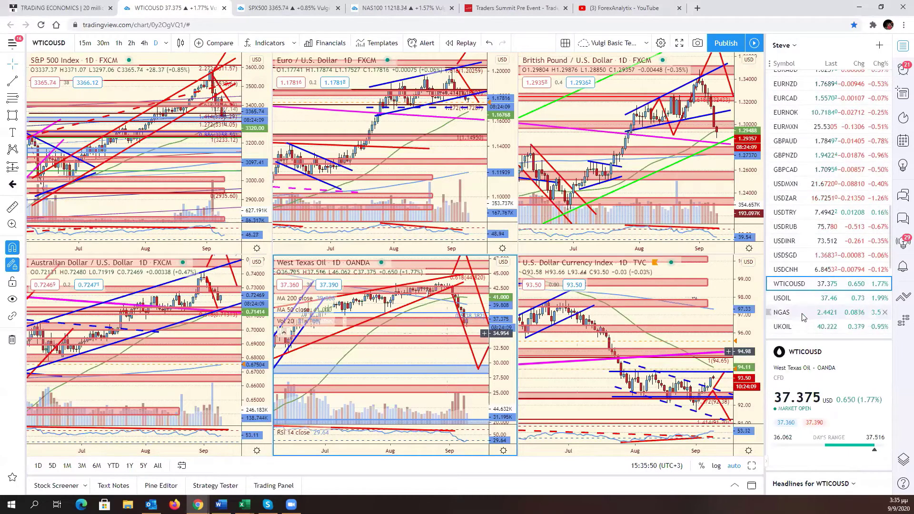
{"action": "scroll", "coordinate": [804, 304], "scroll_direction": "down", "scroll_amount": 2}
{"action": "left_click", "coordinate": [806, 262]}
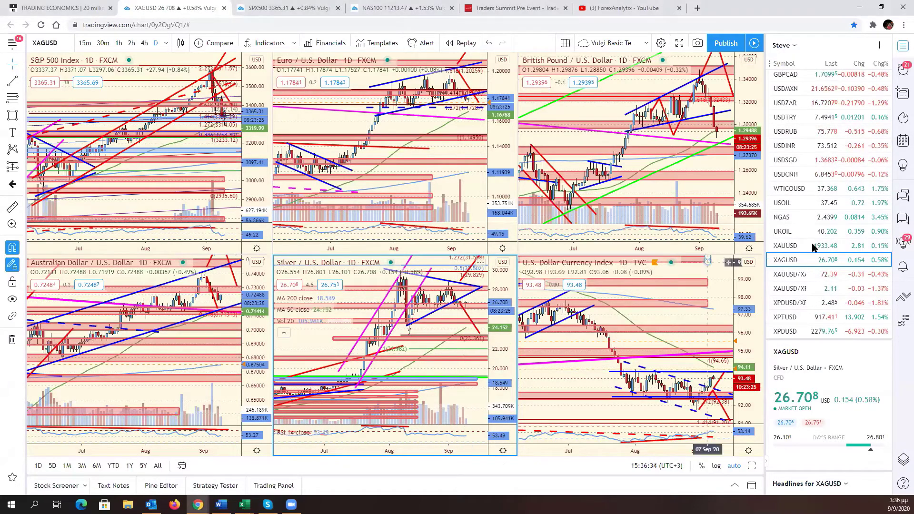
{"action": "left_click", "coordinate": [826, 189]}
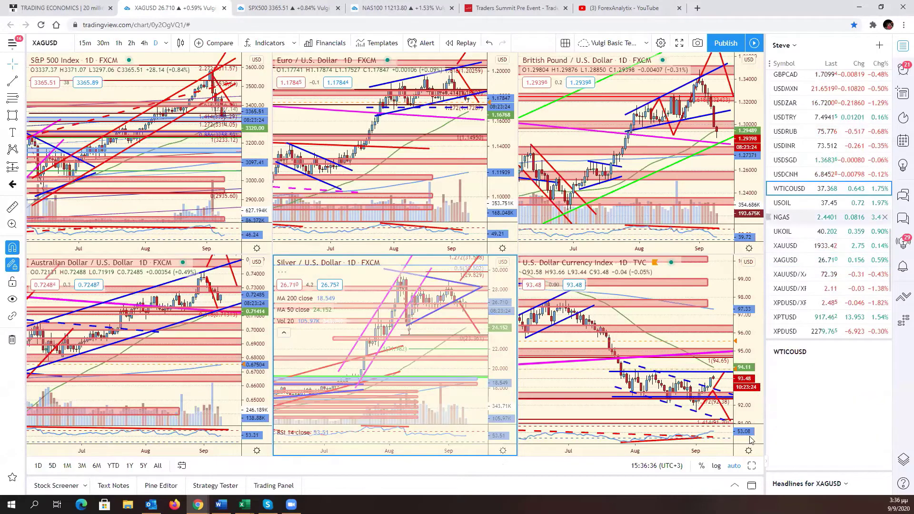
{"action": "left_click", "coordinate": [753, 466]}
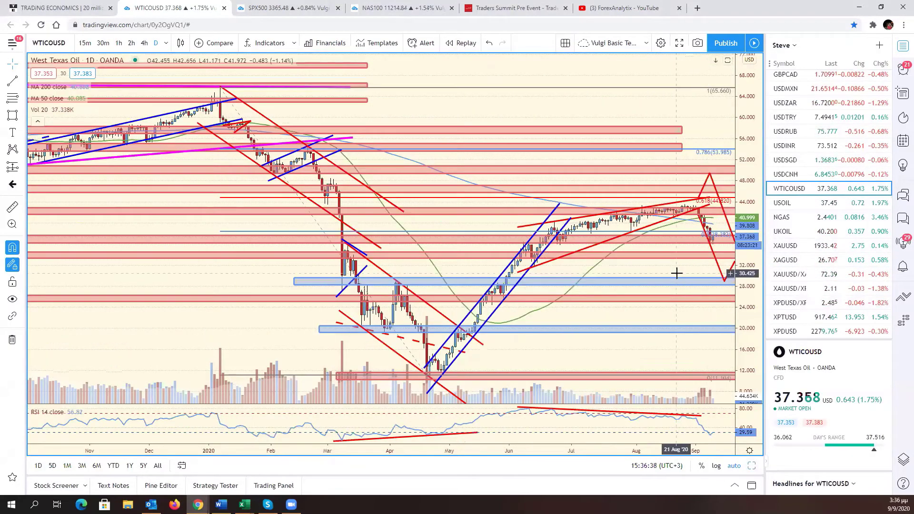
Step: Load West Texas Oil into the weekly layout's silver pane, maximize to inspect, then restore six charts
{"action": "left_click_drag", "start_coordinate": [677, 273], "coordinate": [644, 268]}
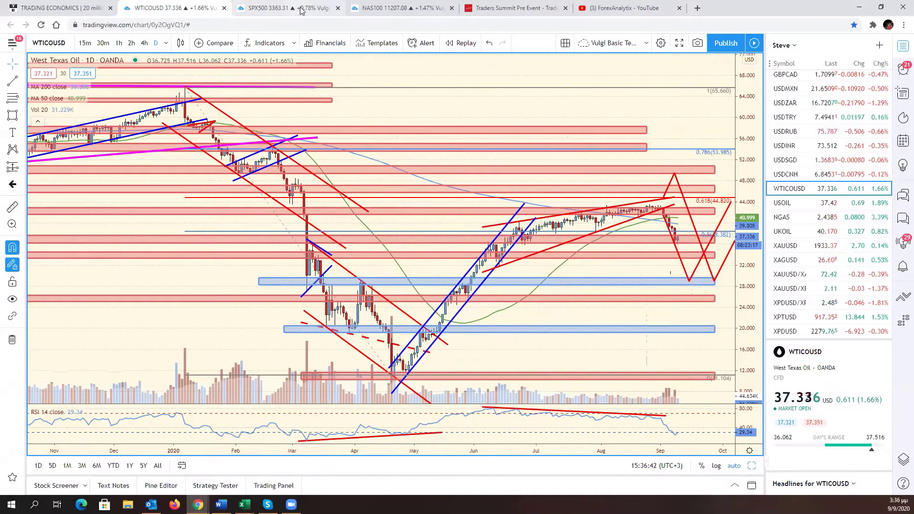
{"action": "key", "text": "ctrl+Tab"}
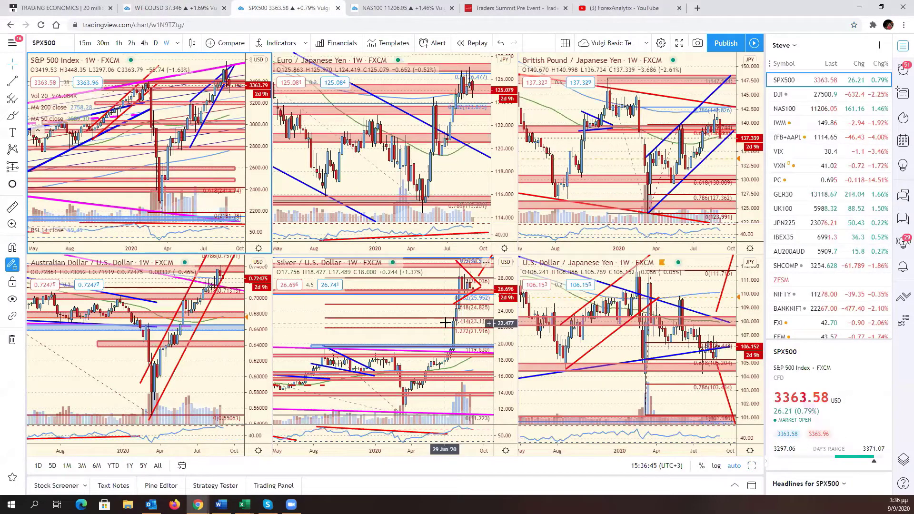
{"action": "left_click", "coordinate": [446, 324]}
{"action": "left_click", "coordinate": [802, 261]}
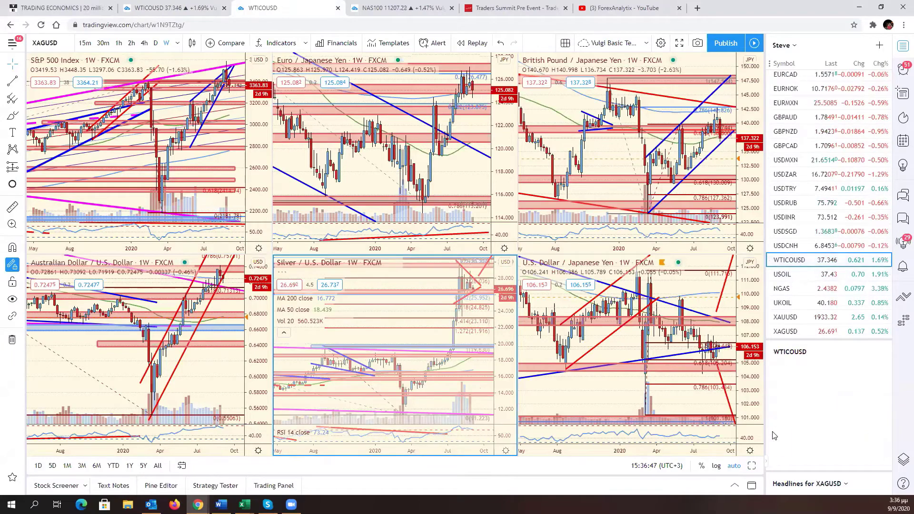
{"action": "left_click", "coordinate": [750, 465]}
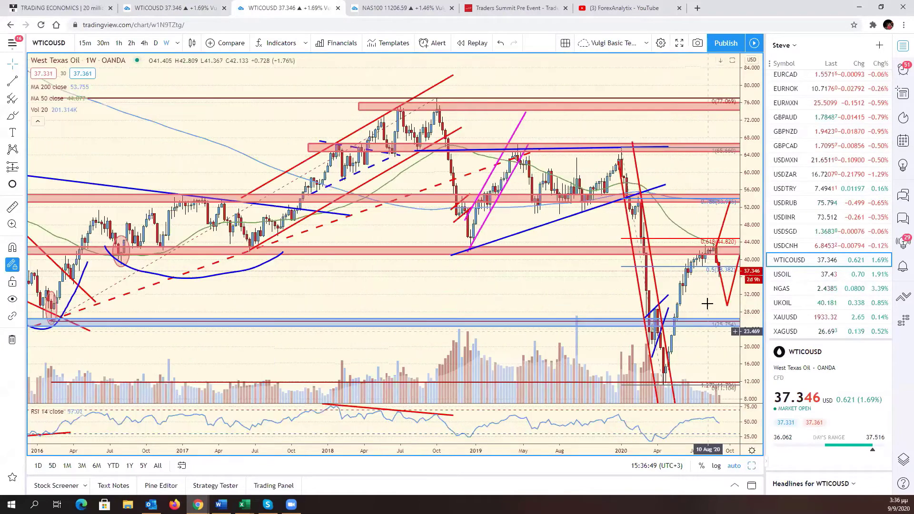
{"action": "left_click_drag", "start_coordinate": [718, 300], "coordinate": [750, 365]}
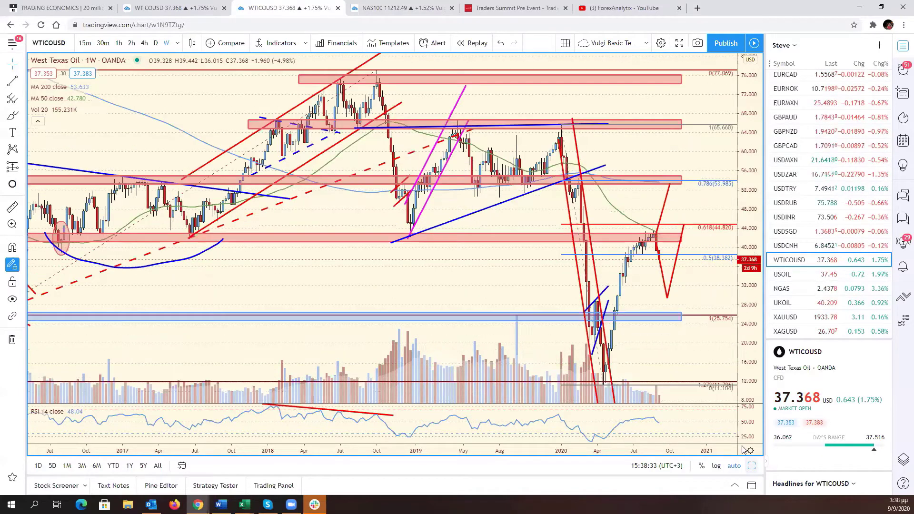
{"action": "left_click", "coordinate": [752, 467]}
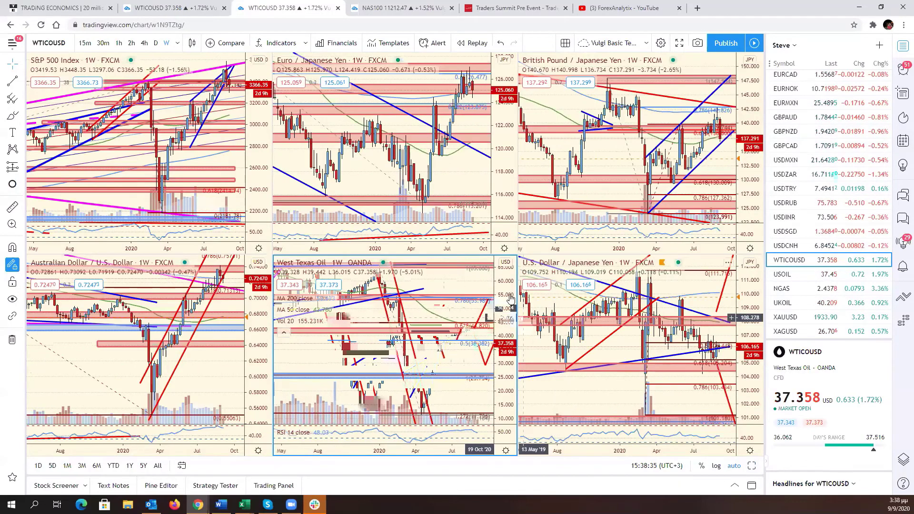
Step: Switch to the daily-chart tab and maximize the GBP/USD chart, panned back to November
{"action": "key", "text": "ctrl+shift+Tab"}
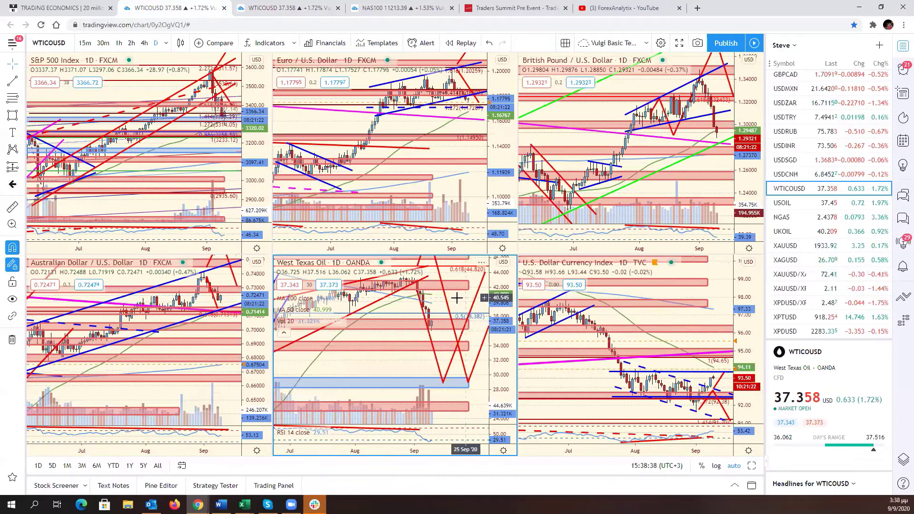
{"action": "left_click_drag", "start_coordinate": [456, 297], "coordinate": [498, 299]}
{"action": "left_click", "coordinate": [726, 222]}
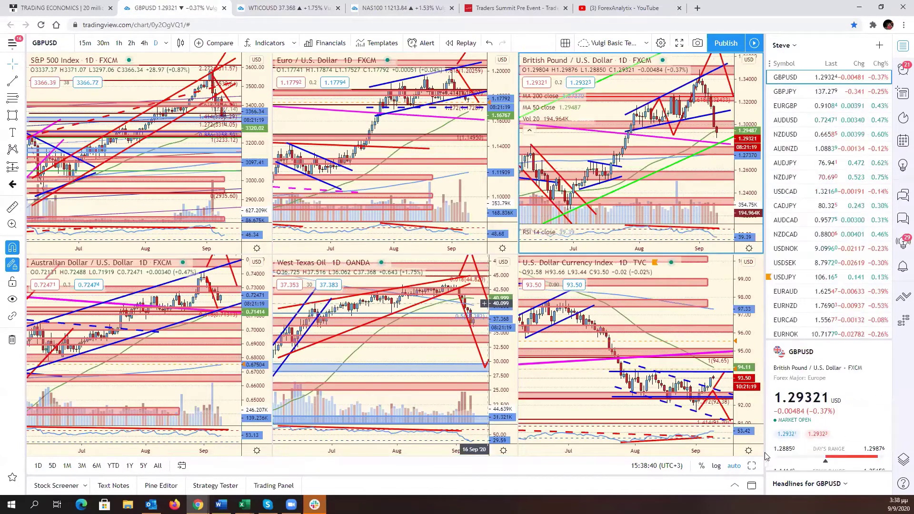
{"action": "key", "text": "alt+Return"}
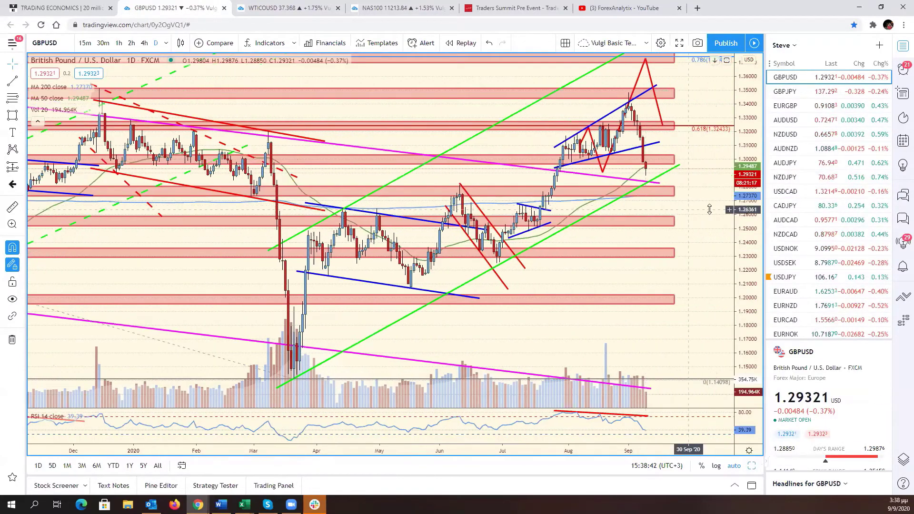
{"action": "left_click_drag", "start_coordinate": [694, 278], "coordinate": [730, 302]}
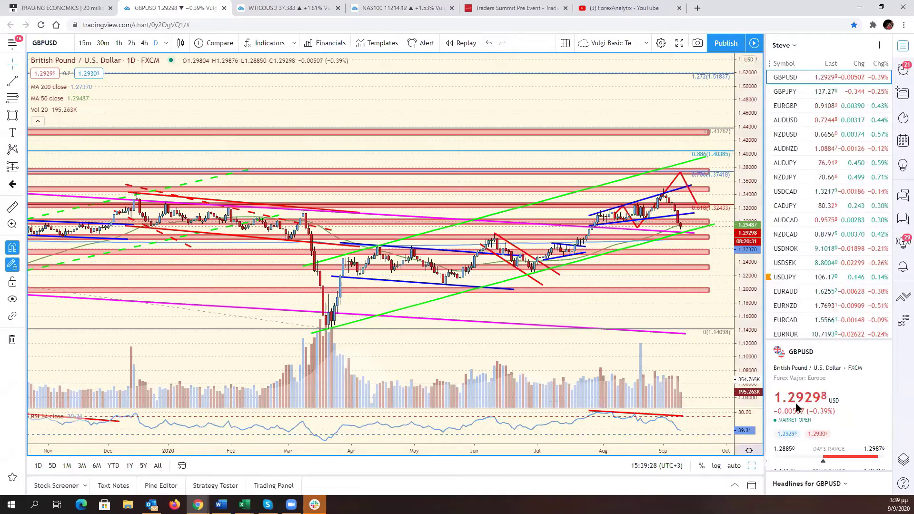
Step: Load EURGBP into the top-middle pane of the six-chart layout and maximize it
{"action": "left_click", "coordinate": [752, 465]}
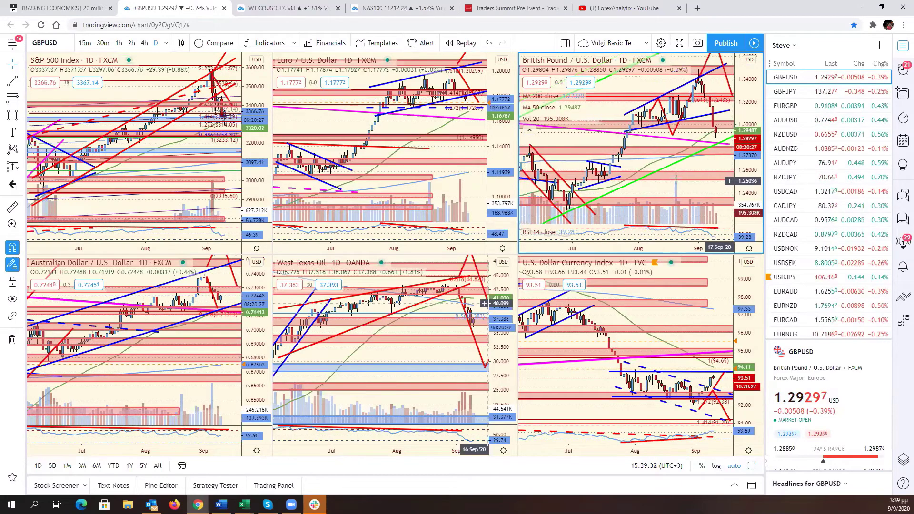
{"action": "left_click", "coordinate": [464, 129]}
{"action": "left_click", "coordinate": [786, 163]}
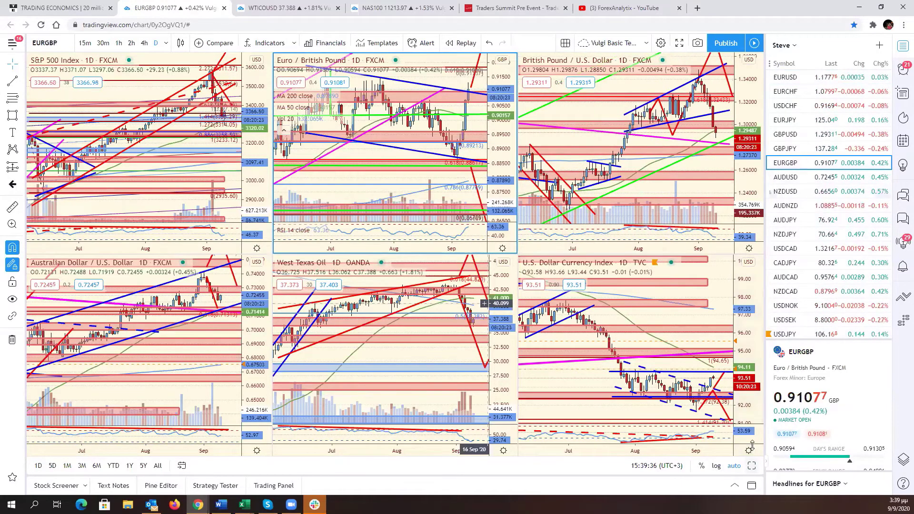
{"action": "left_click", "coordinate": [752, 466]}
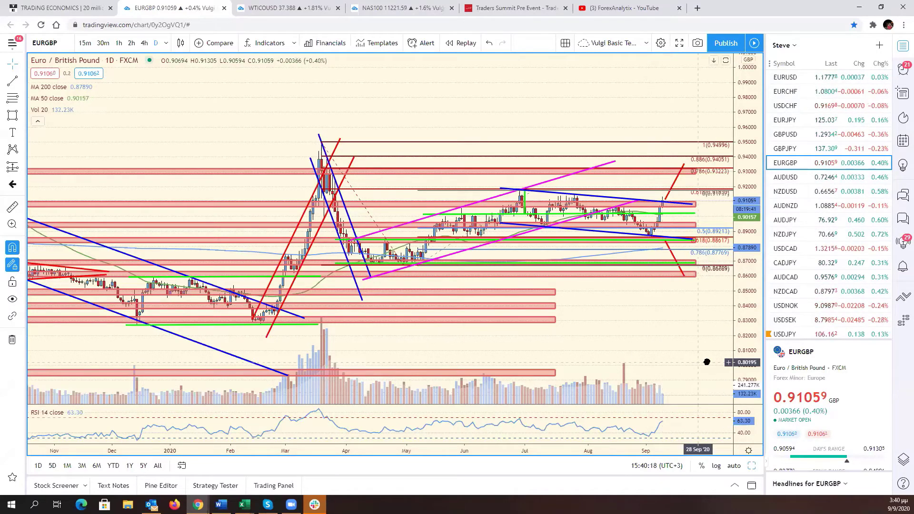
Step: Pan the EUR/GBP chart to earlier months, then restore the six-chart grid
{"action": "left_click_drag", "start_coordinate": [707, 362], "coordinate": [756, 352]}
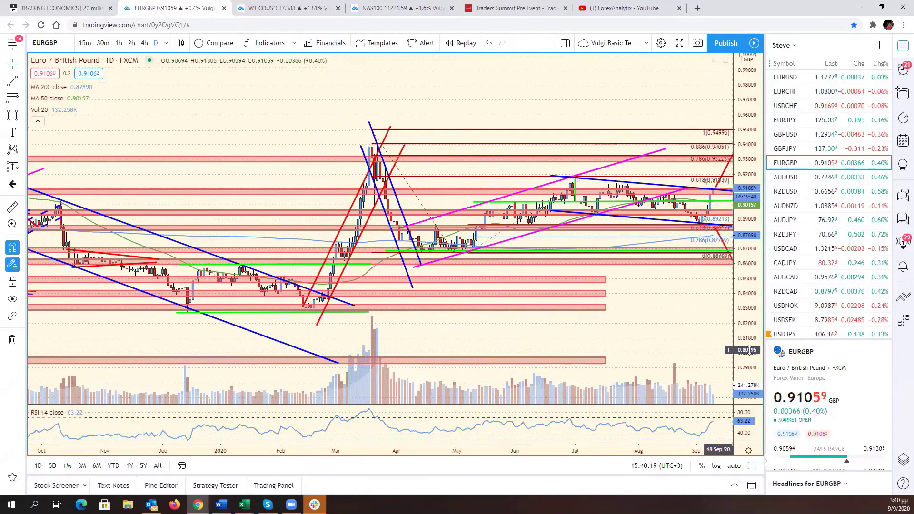
{"action": "left_click", "coordinate": [752, 465]}
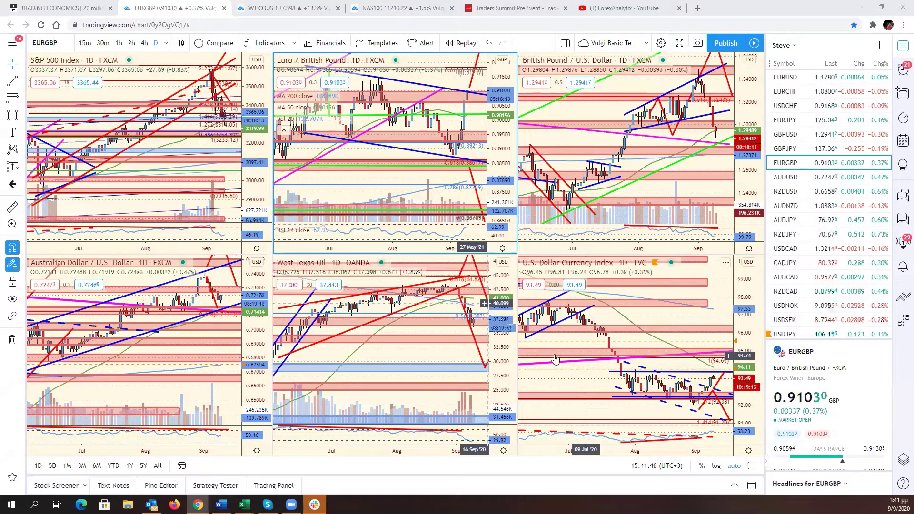
Step: Replace the West Texas Oil chart with XAUUSD/XAGUSD, maximize it, and zoom out to several years
{"action": "left_click", "coordinate": [453, 347]}
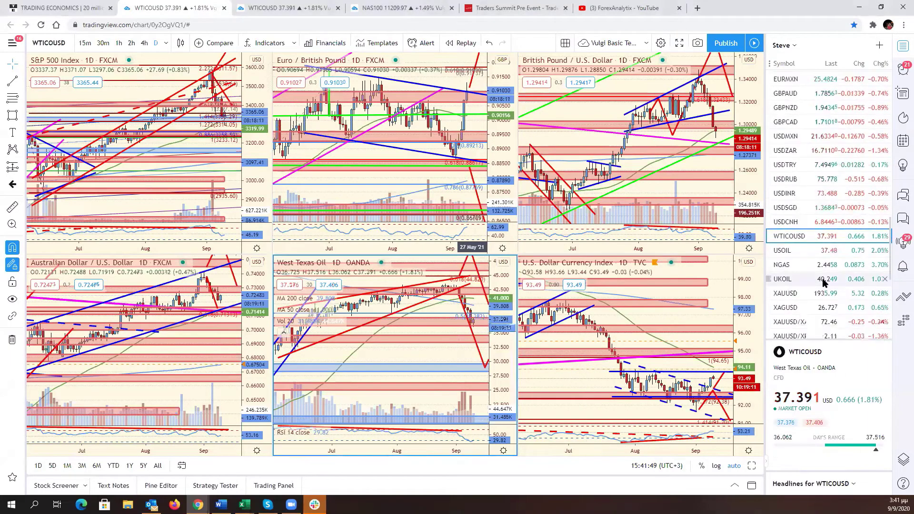
{"action": "scroll", "coordinate": [826, 283], "scroll_direction": "down", "scroll_amount": 2}
{"action": "left_click", "coordinate": [814, 275]}
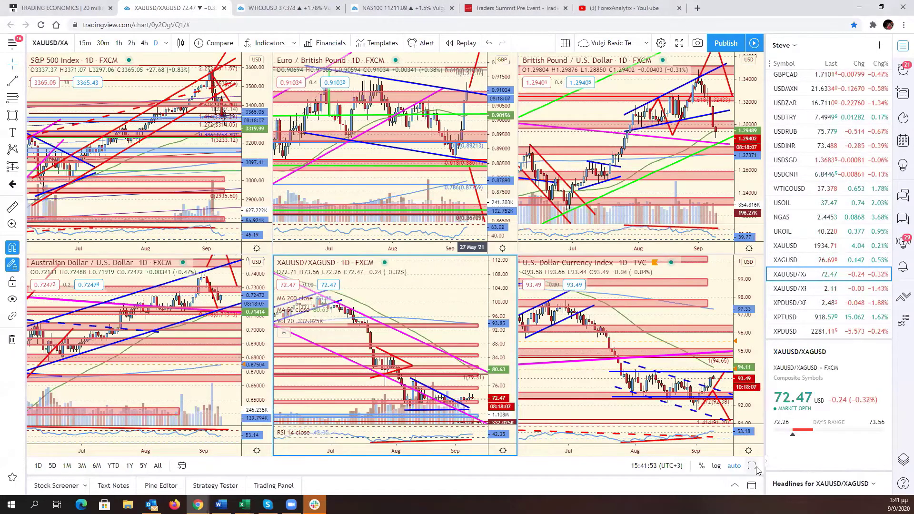
{"action": "left_click", "coordinate": [755, 468]}
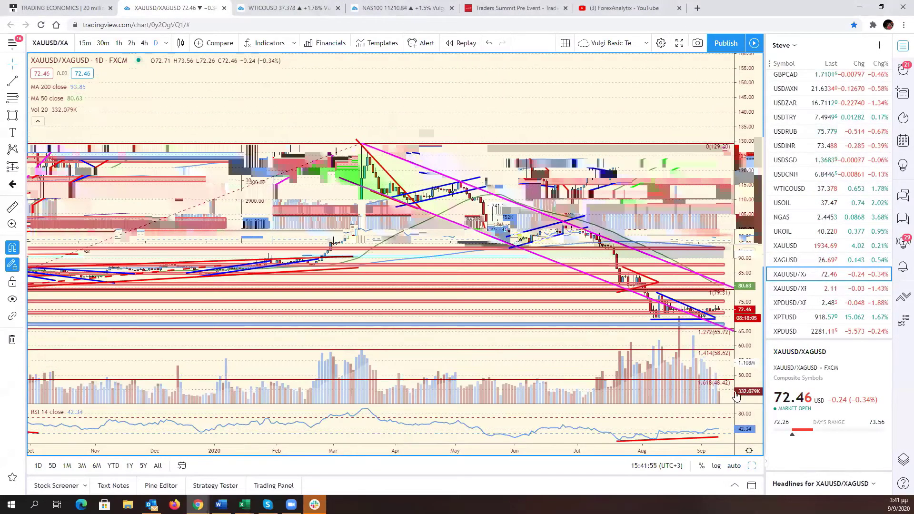
{"action": "scroll", "coordinate": [610, 280], "scroll_direction": "down", "scroll_amount": 3}
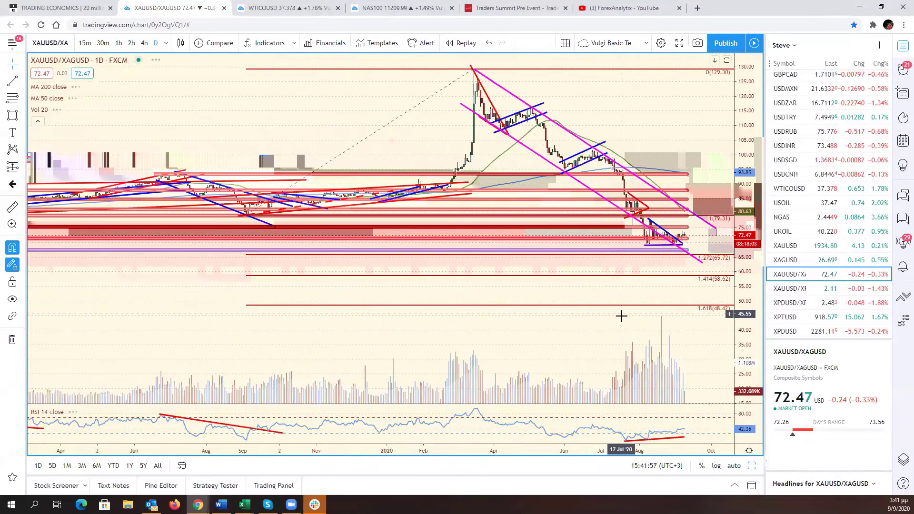
{"action": "scroll", "coordinate": [620, 316], "scroll_direction": "down", "scroll_amount": 1}
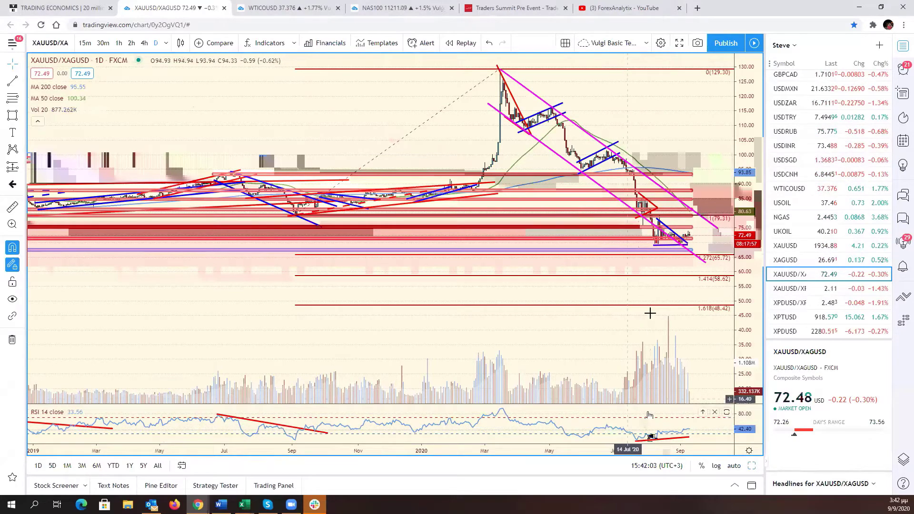
{"action": "scroll", "coordinate": [661, 310], "scroll_direction": "down", "scroll_amount": 2}
{"action": "scroll", "coordinate": [661, 311], "scroll_direction": "down", "scroll_amount": 2}
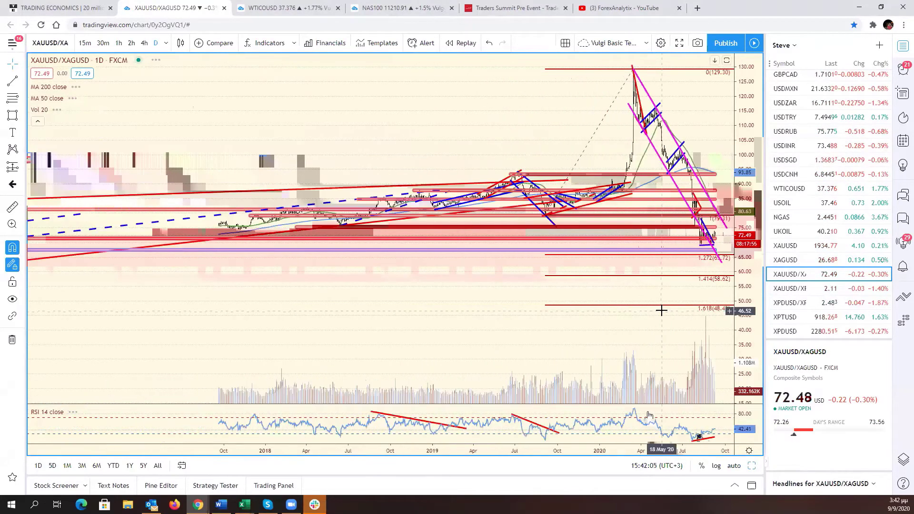
{"action": "left_click_drag", "start_coordinate": [749, 200], "coordinate": [749, 162]}
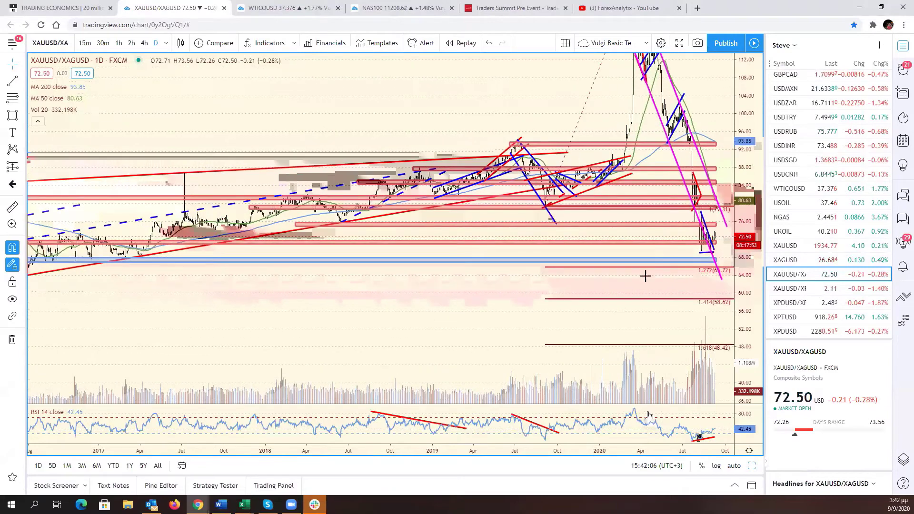
{"action": "scroll", "coordinate": [690, 282], "scroll_direction": "up", "scroll_amount": 5}
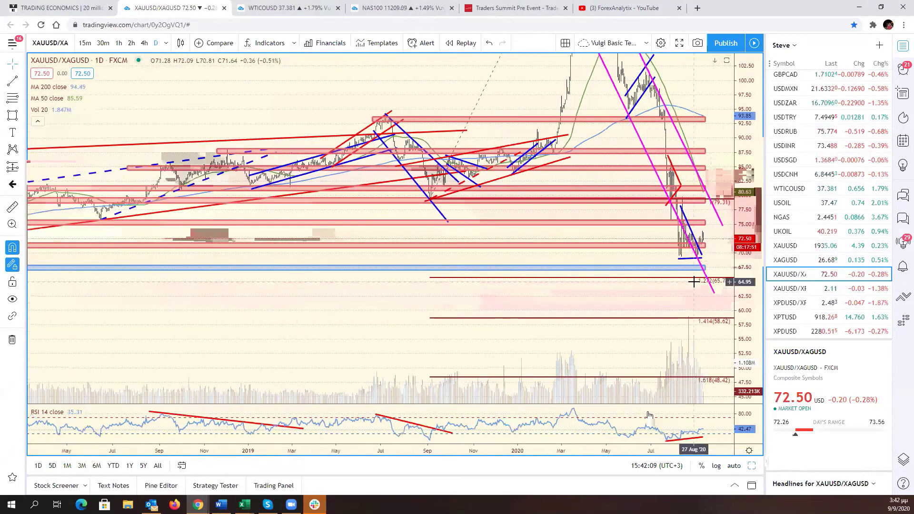
Step: Zoom in and out on the XAUUSD/XAGUSD ratio chart to inspect its higher price range
{"action": "left_click_drag", "start_coordinate": [700, 244], "coordinate": [656, 332]}
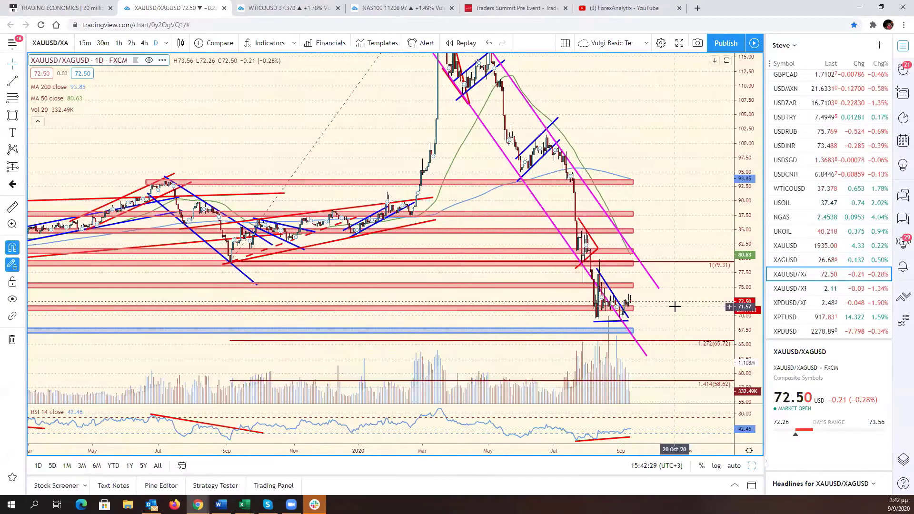
{"action": "scroll", "coordinate": [669, 308], "scroll_direction": "up", "scroll_amount": 2}
{"action": "scroll", "coordinate": [668, 309], "scroll_direction": "up", "scroll_amount": 2}
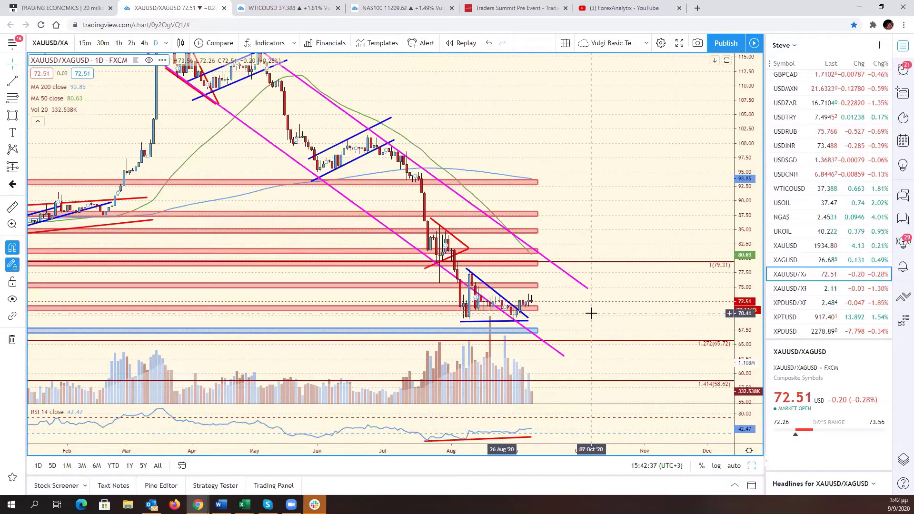
{"action": "scroll", "coordinate": [595, 314], "scroll_direction": "down", "scroll_amount": 4}
{"action": "scroll", "coordinate": [603, 313], "scroll_direction": "down", "scroll_amount": 5}
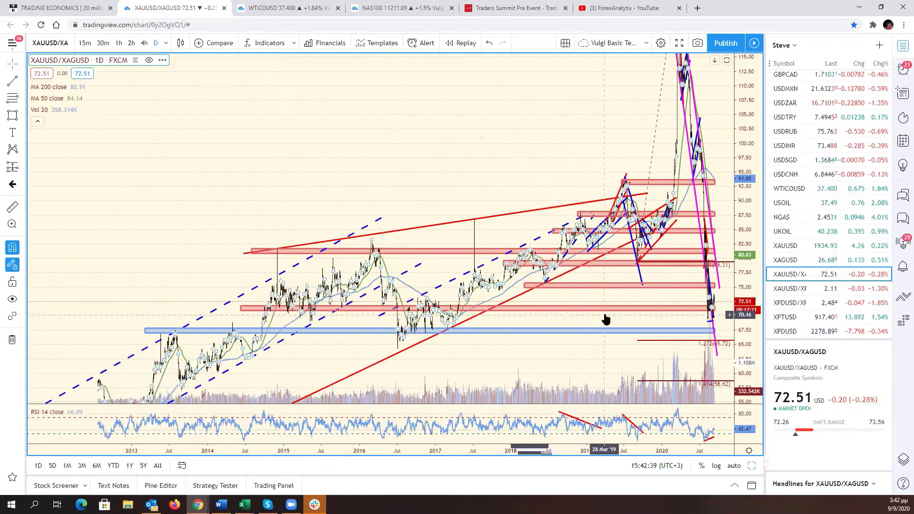
{"action": "scroll", "coordinate": [546, 324], "scroll_direction": "up", "scroll_amount": 7}
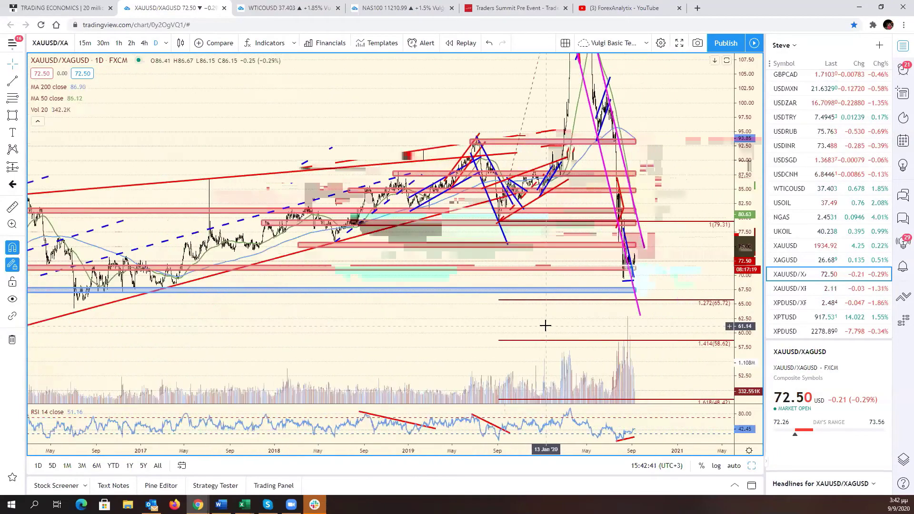
{"action": "scroll", "coordinate": [546, 326], "scroll_direction": "down", "scroll_amount": 3}
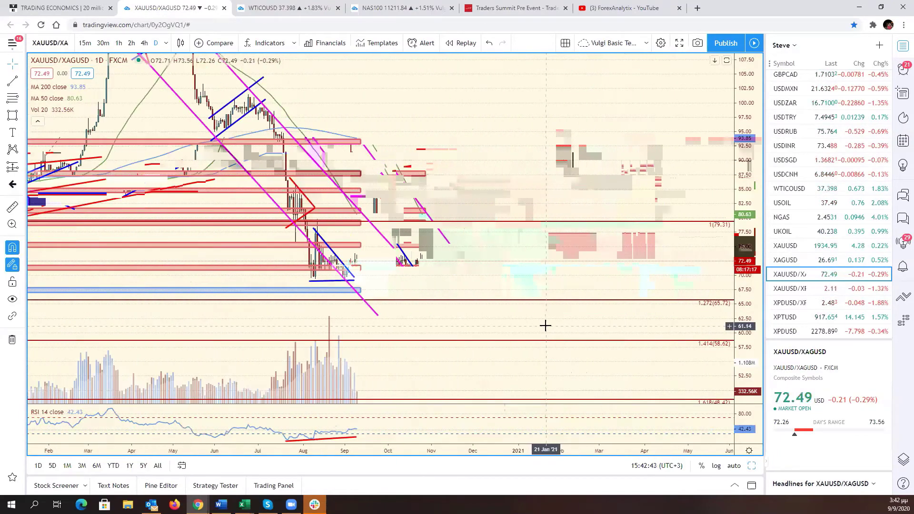
{"action": "scroll", "coordinate": [545, 325], "scroll_direction": "down", "scroll_amount": 6}
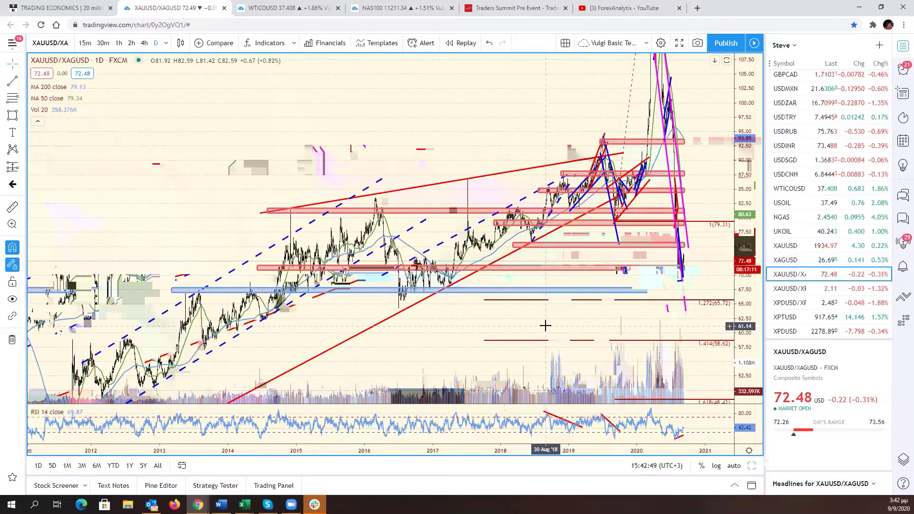
{"action": "scroll", "coordinate": [546, 325], "scroll_direction": "up", "scroll_amount": 6}
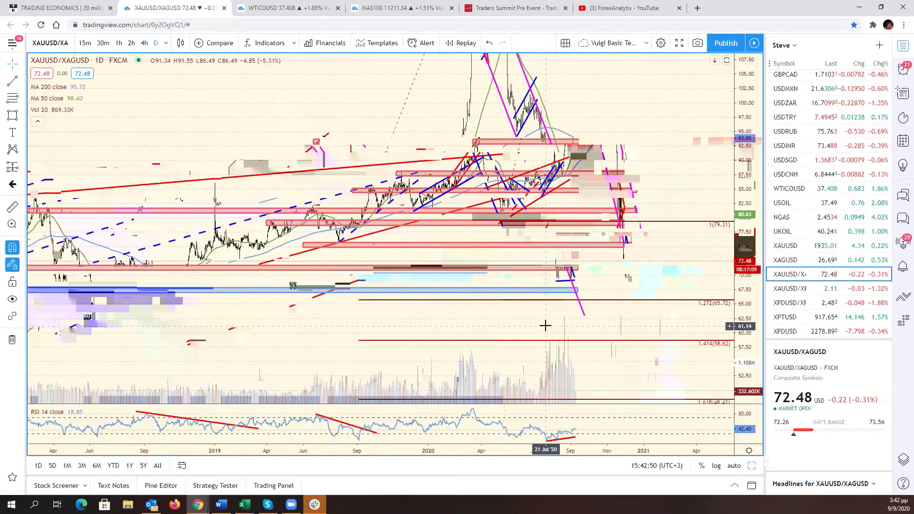
{"action": "scroll", "coordinate": [545, 326], "scroll_direction": "up", "scroll_amount": 4}
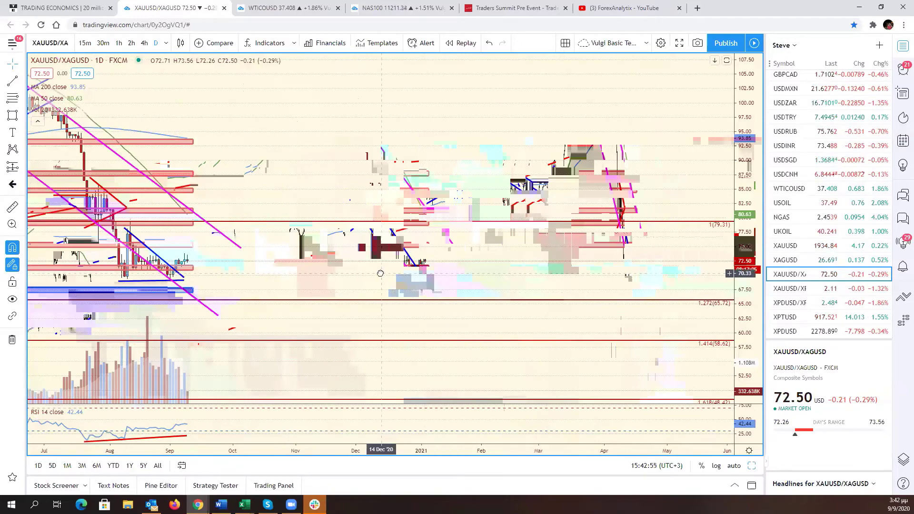
Step: Frame Nov 2019–Sep 2020 and the downtrend channel at prices 75–130, then load XAUUSD/XPTUSD
{"action": "left_click_drag", "start_coordinate": [380, 269], "coordinate": [829, 284]}
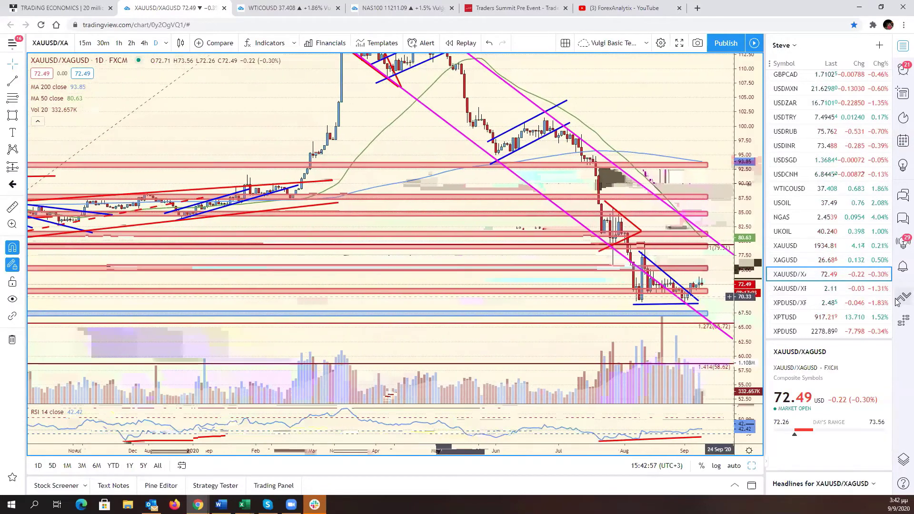
{"action": "left_click_drag", "start_coordinate": [626, 133], "coordinate": [619, 236]}
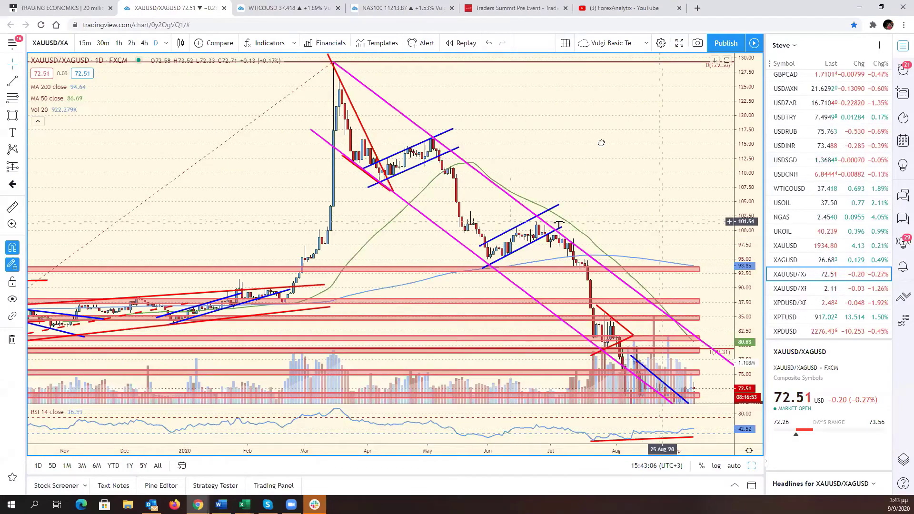
{"action": "left_click_drag", "start_coordinate": [663, 220], "coordinate": [620, 179]}
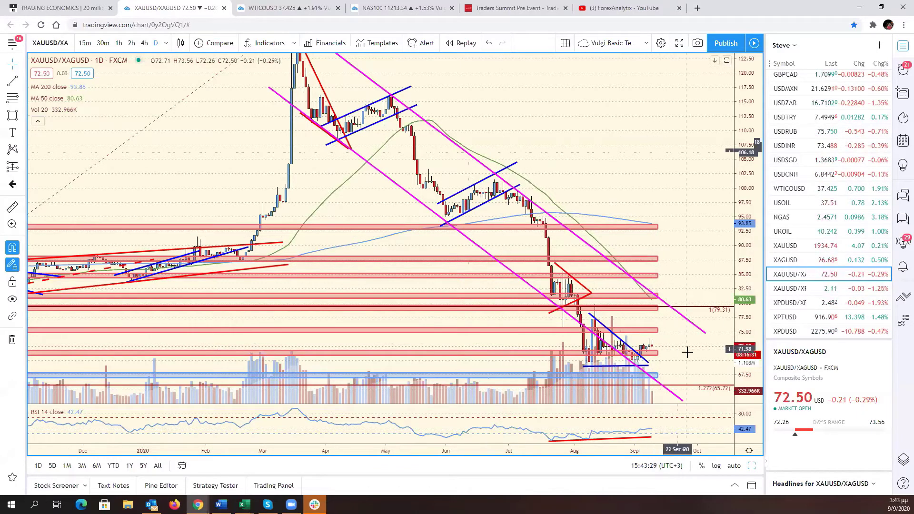
{"action": "left_click_drag", "start_coordinate": [686, 351], "coordinate": [697, 324]}
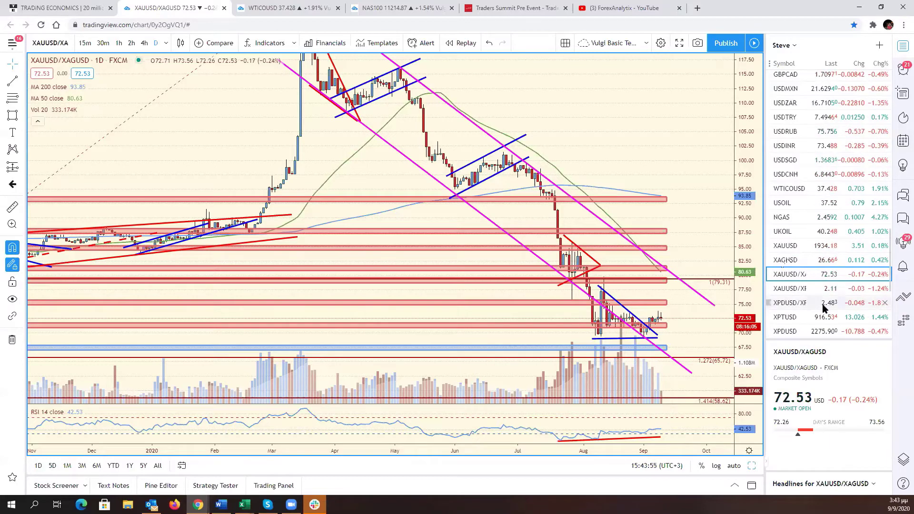
{"action": "left_click", "coordinate": [818, 291]}
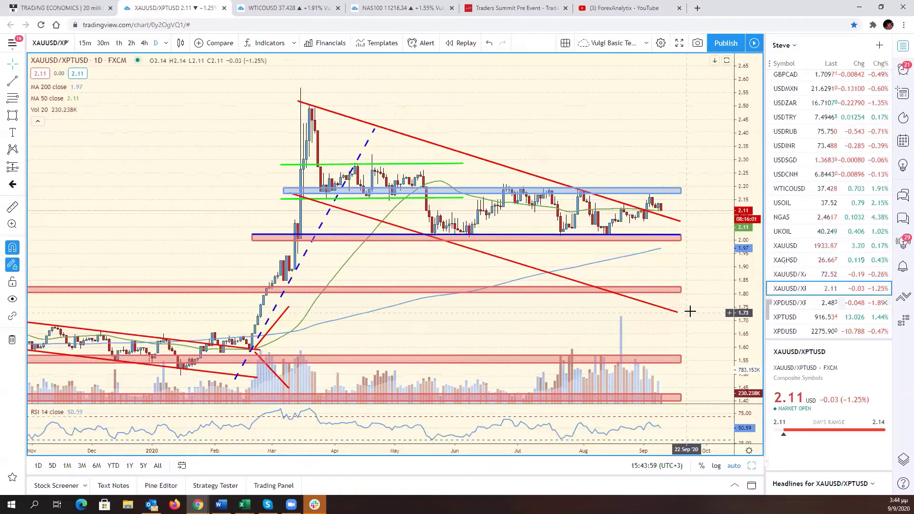
{"action": "scroll", "coordinate": [657, 340], "scroll_direction": "down", "scroll_amount": 5}
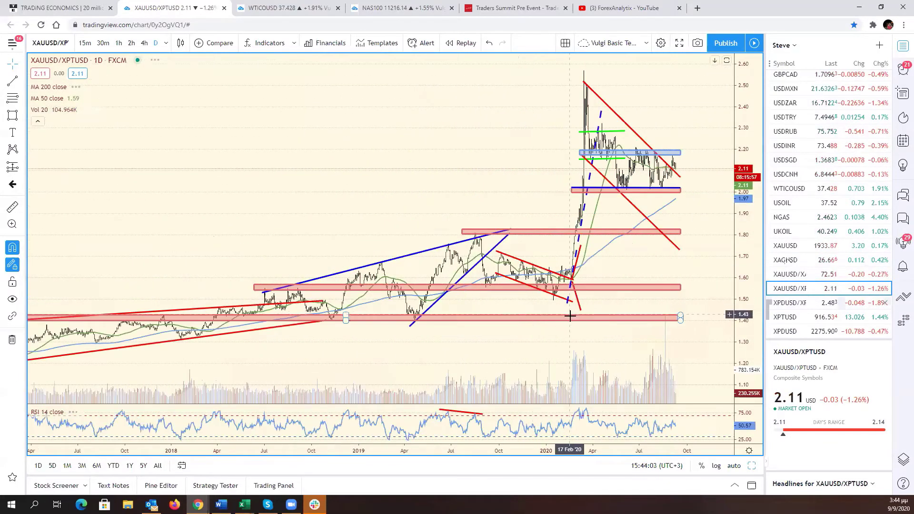
{"action": "scroll", "coordinate": [574, 316], "scroll_direction": "down", "scroll_amount": 6}
{"action": "left_click_drag", "start_coordinate": [613, 358], "coordinate": [648, 303]}
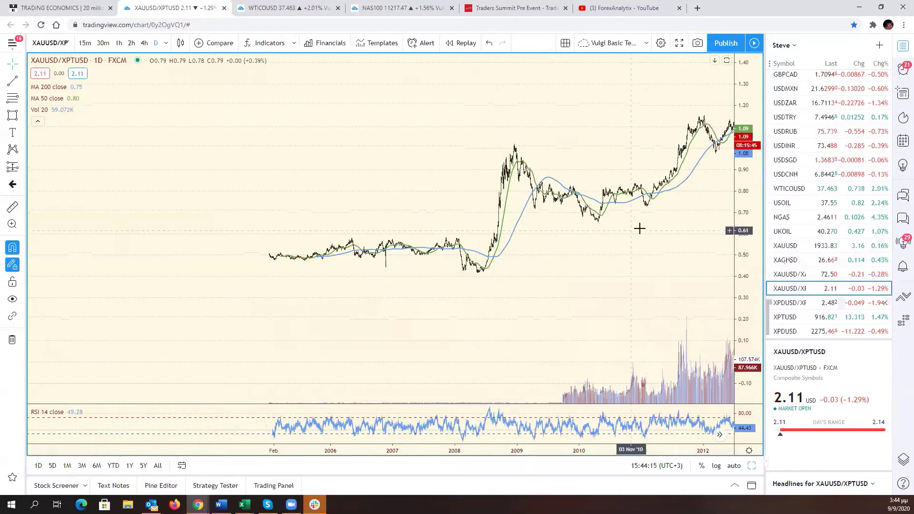
{"action": "left_click_drag", "start_coordinate": [640, 229], "coordinate": [143, 296]}
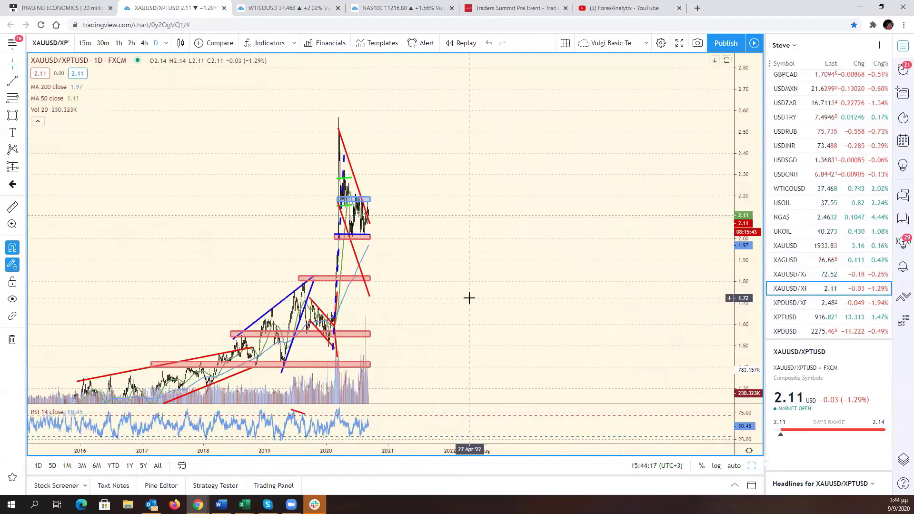
{"action": "scroll", "coordinate": [679, 276], "scroll_direction": "up", "scroll_amount": 5}
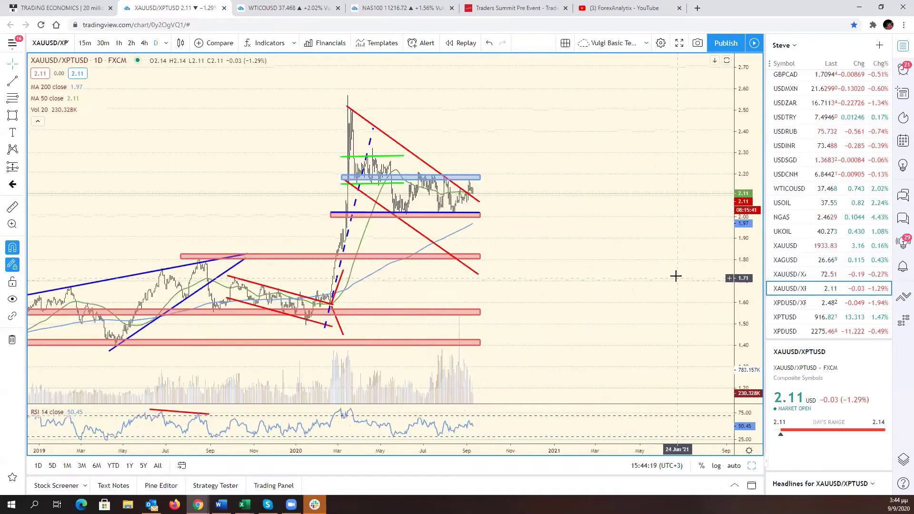
{"action": "scroll", "coordinate": [677, 276], "scroll_direction": "up", "scroll_amount": 1}
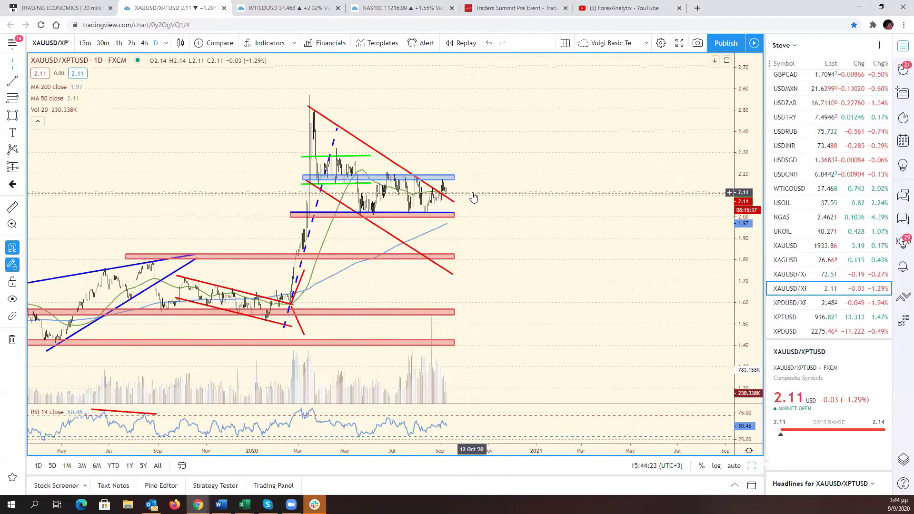
{"action": "scroll", "coordinate": [372, 217], "scroll_direction": "up", "scroll_amount": 2}
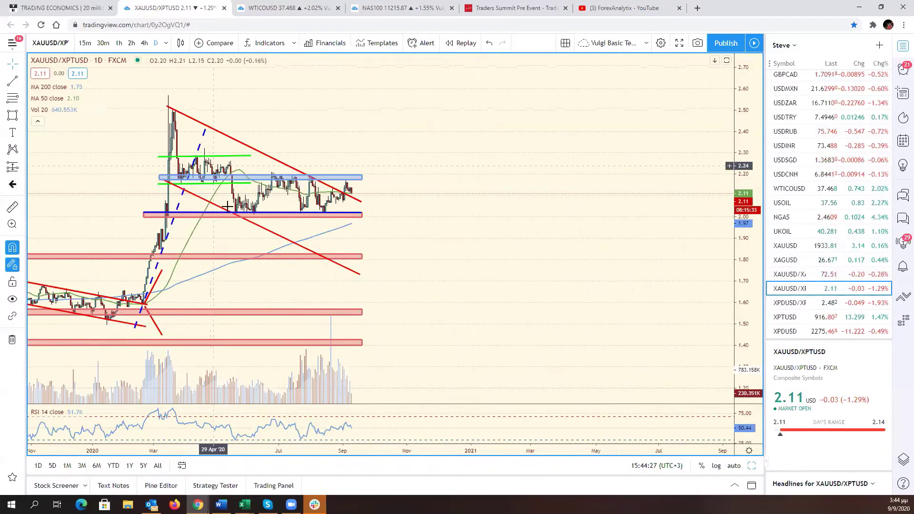
{"action": "scroll", "coordinate": [484, 274], "scroll_direction": "up", "scroll_amount": 2}
{"action": "left_click_drag", "start_coordinate": [435, 276], "coordinate": [687, 300]}
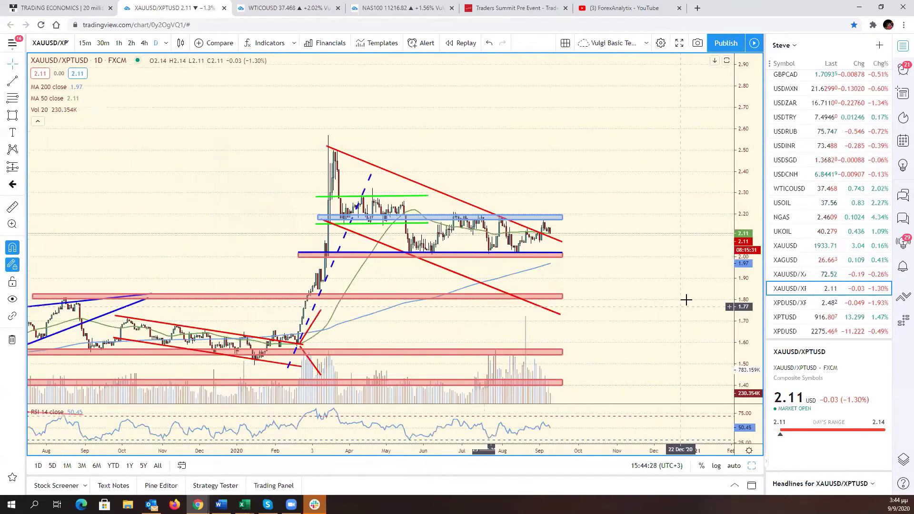
{"action": "scroll", "coordinate": [633, 297], "scroll_direction": "up", "scroll_amount": 4}
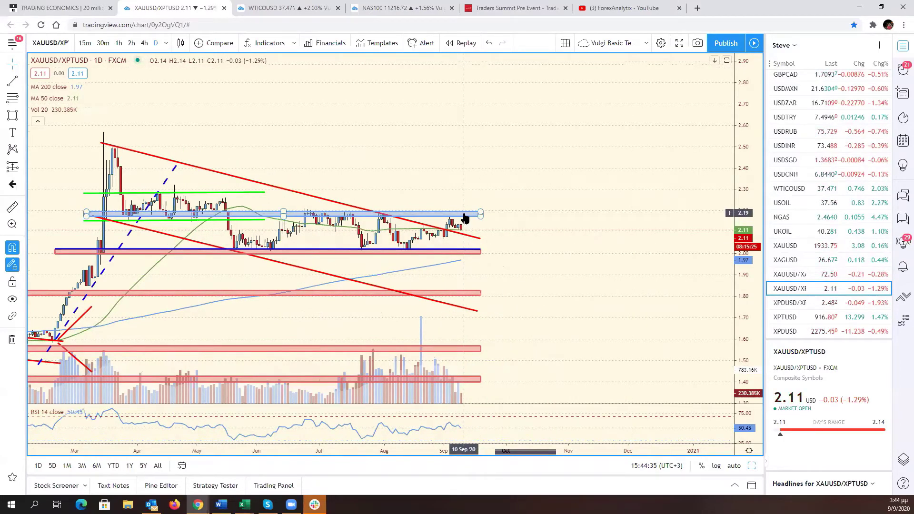
{"action": "scroll", "coordinate": [567, 299], "scroll_direction": "down", "scroll_amount": 1}
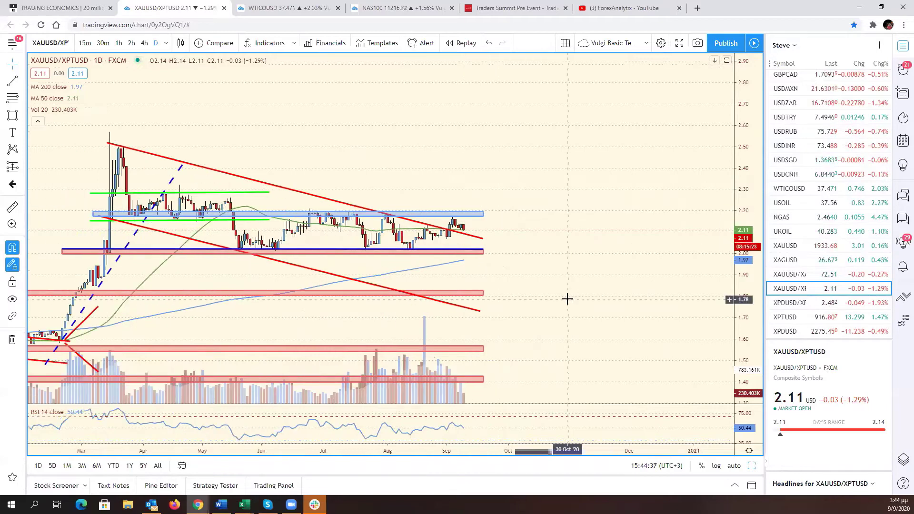
{"action": "left_click_drag", "start_coordinate": [587, 302], "coordinate": [733, 312]}
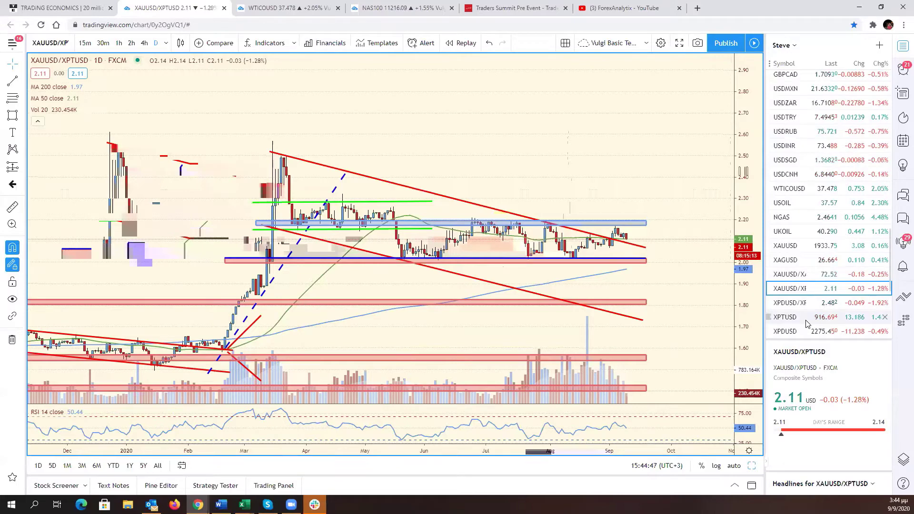
{"action": "scroll", "coordinate": [795, 295], "scroll_direction": "down", "scroll_amount": 1}
Step: Open the Platinum XPTUSD chart and rescale it to frame its recent history
{"action": "left_click", "coordinate": [787, 268]}
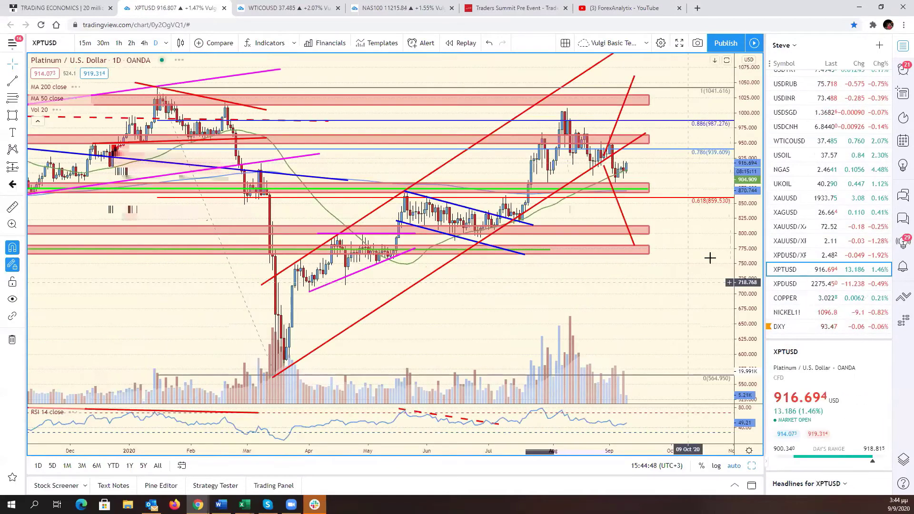
{"action": "left_click_drag", "start_coordinate": [744, 291], "coordinate": [744, 342]}
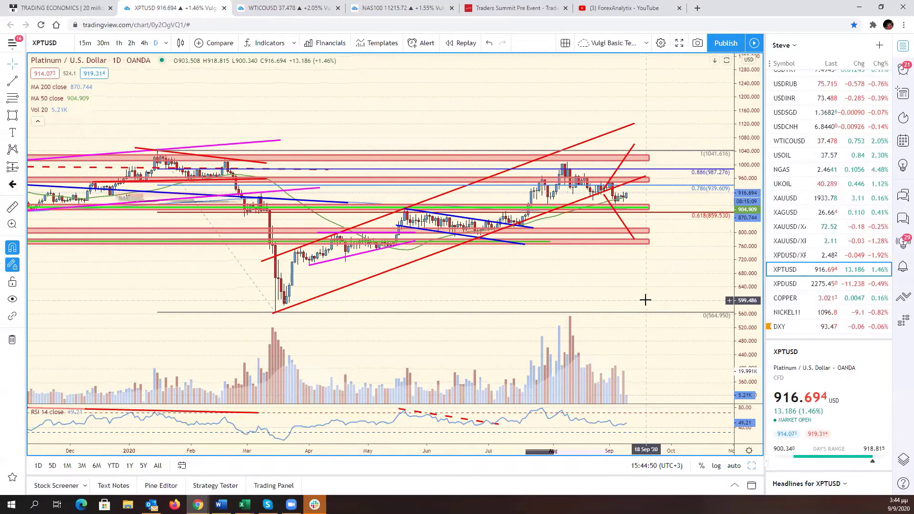
{"action": "scroll", "coordinate": [659, 288], "scroll_direction": "down", "scroll_amount": 3}
{"action": "left_click_drag", "start_coordinate": [659, 288], "coordinate": [629, 335]}
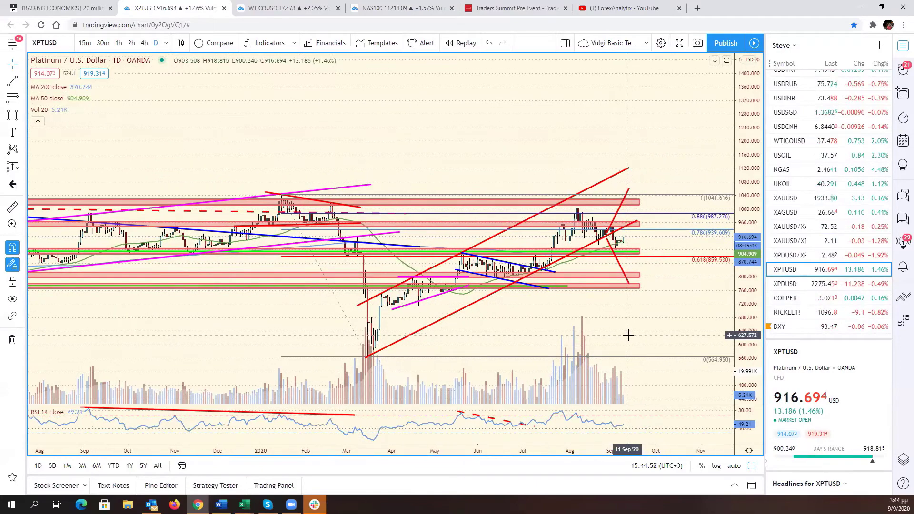
{"action": "scroll", "coordinate": [628, 335], "scroll_direction": "down", "scroll_amount": 1}
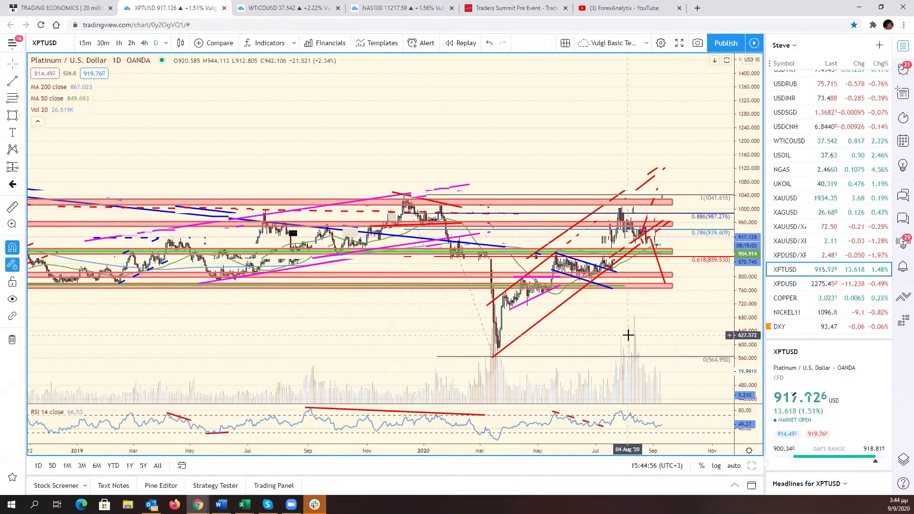
{"action": "scroll", "coordinate": [628, 335], "scroll_direction": "up", "scroll_amount": 4}
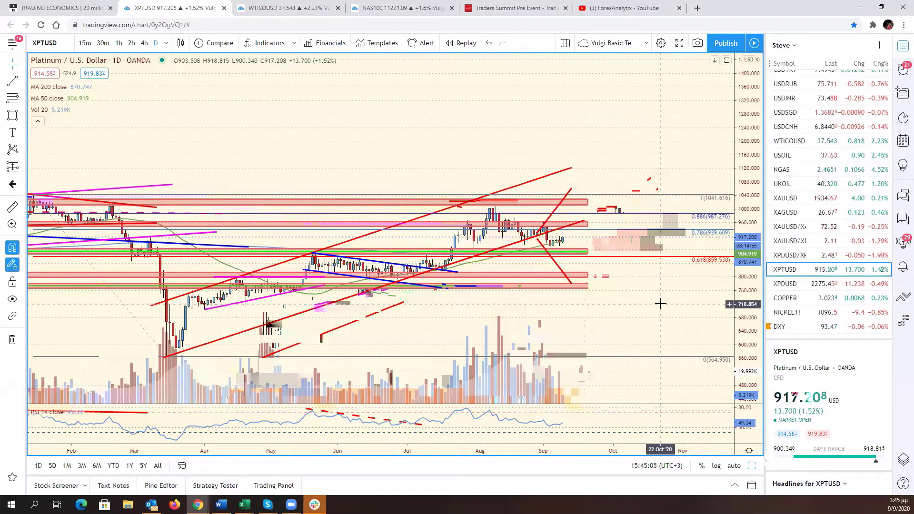
Step: Draw two blue trend lines from the 03 Aug high and 23 Jul low into late September
{"action": "left_click", "coordinate": [9, 85]}
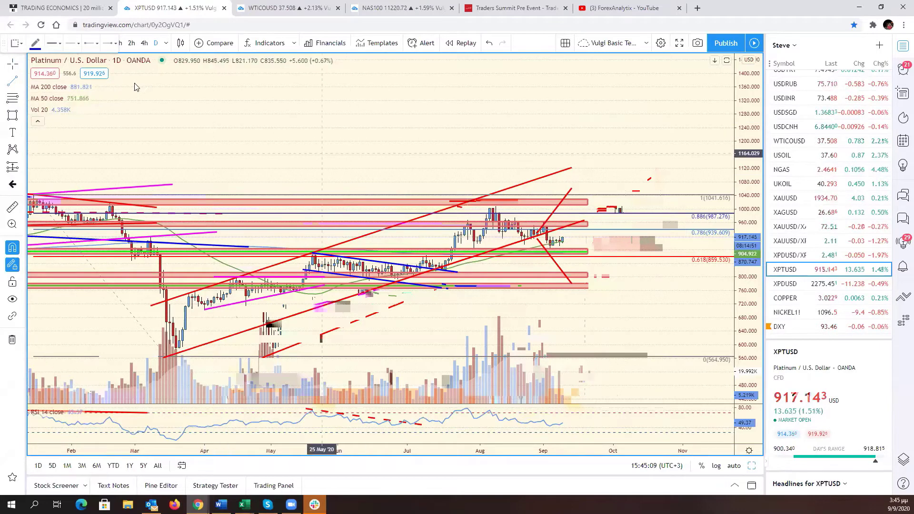
{"action": "left_click", "coordinate": [480, 198]}
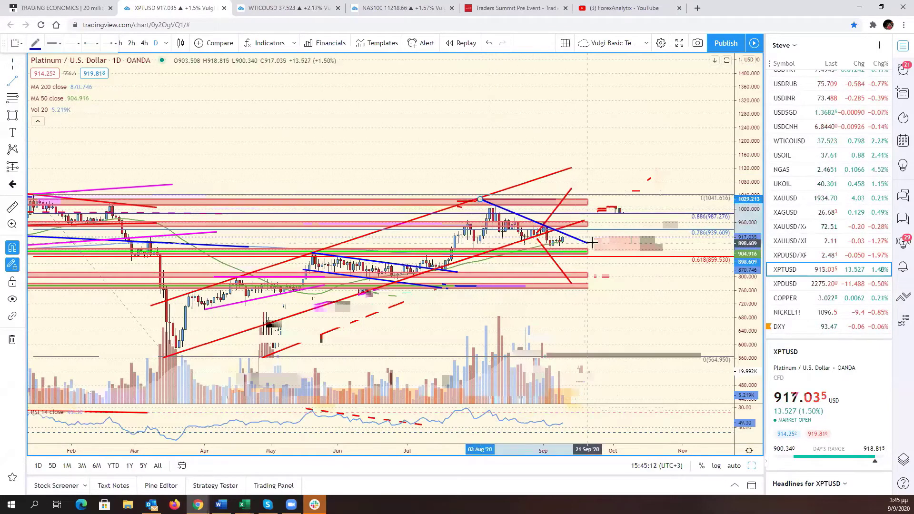
{"action": "left_click", "coordinate": [594, 242]}
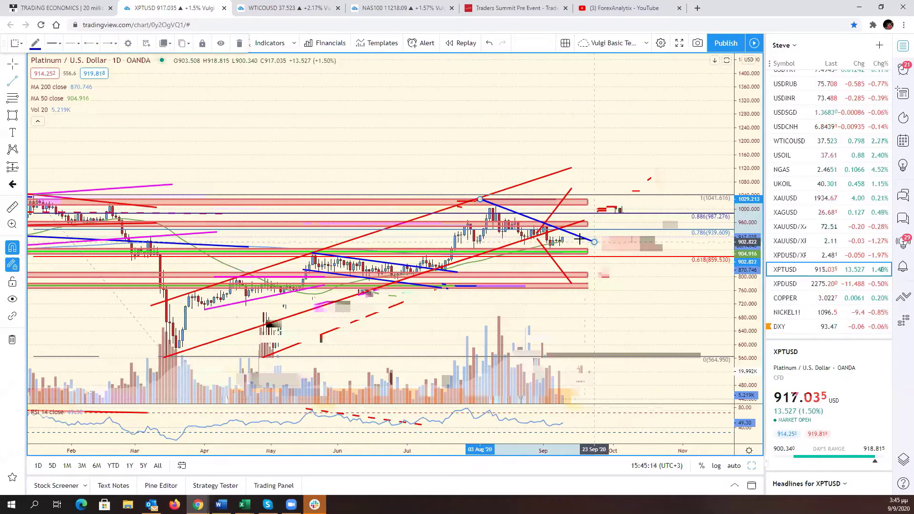
{"action": "left_click", "coordinate": [474, 249]}
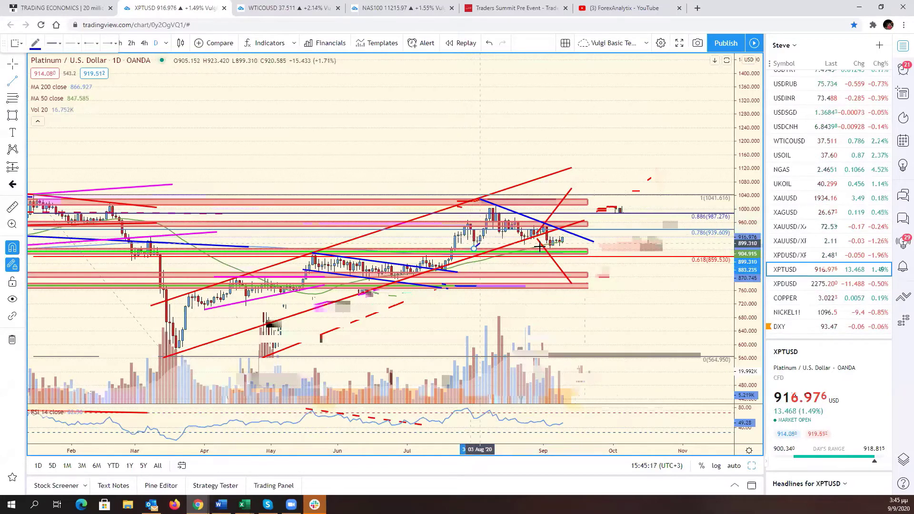
{"action": "left_click", "coordinate": [591, 249]}
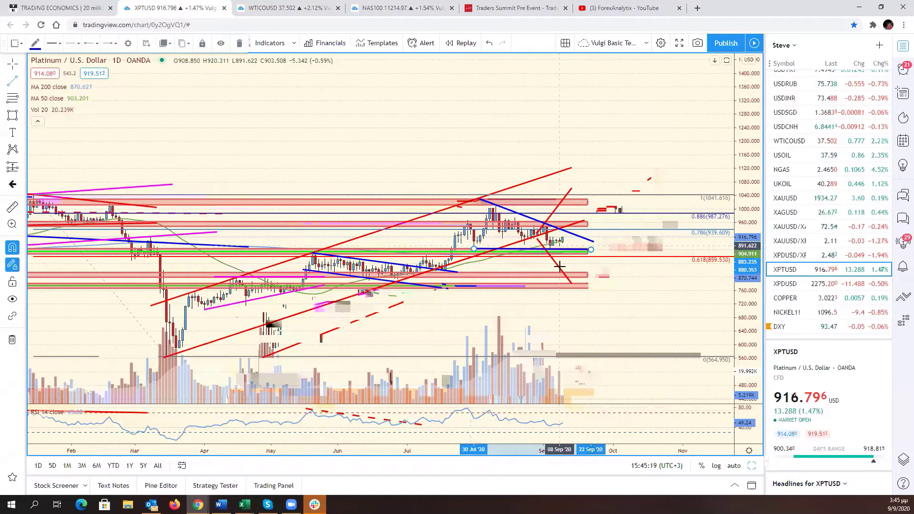
{"action": "left_click_drag", "start_coordinate": [474, 248], "coordinate": [458, 243]}
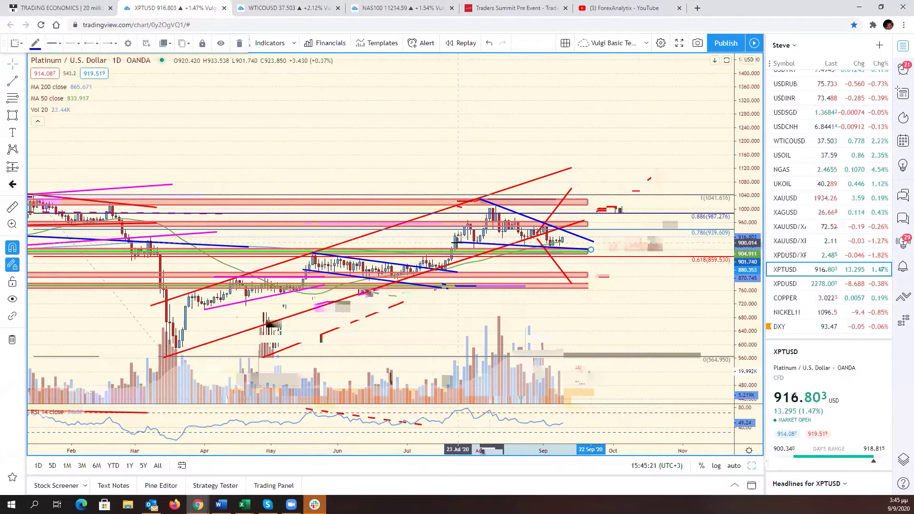
{"action": "left_click", "coordinate": [601, 247]}
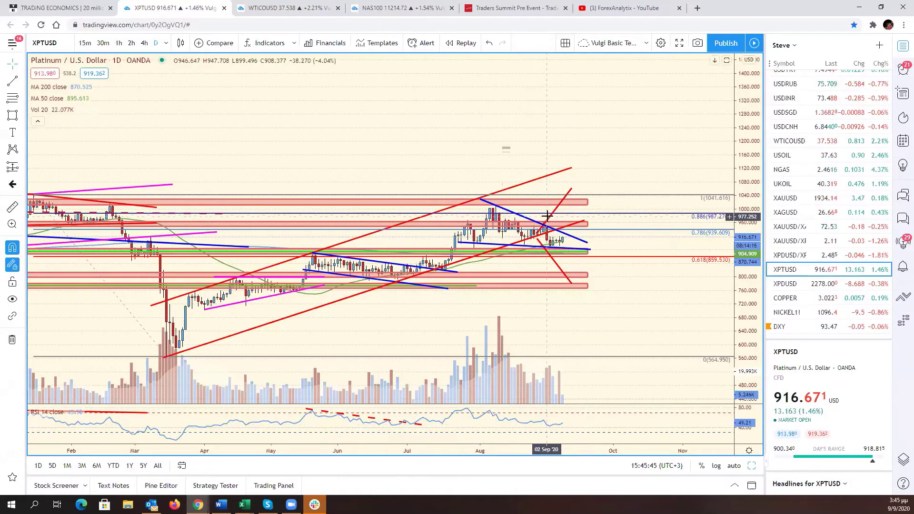
Step: Shift the upward and downward red projection lines to the right on the platinum chart
{"action": "left_click_drag", "start_coordinate": [547, 216], "coordinate": [578, 217]}
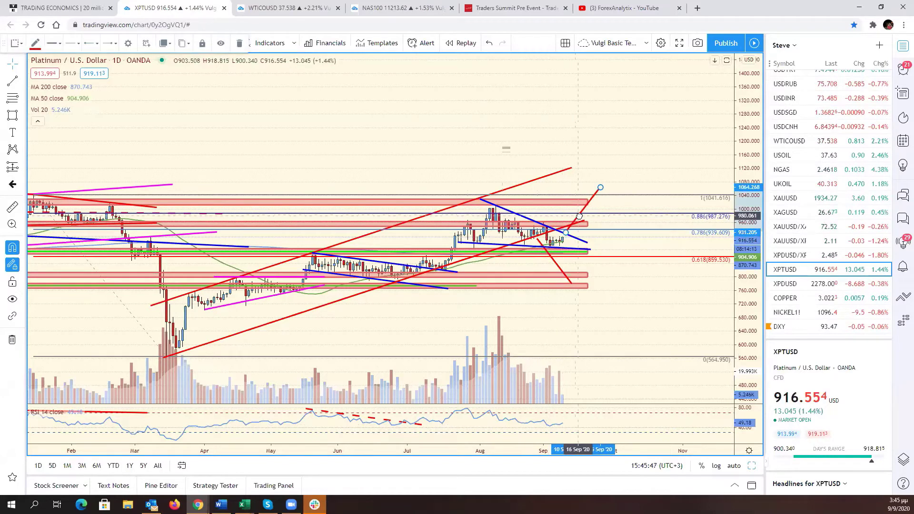
{"action": "left_click_drag", "start_coordinate": [556, 263], "coordinate": [586, 275]}
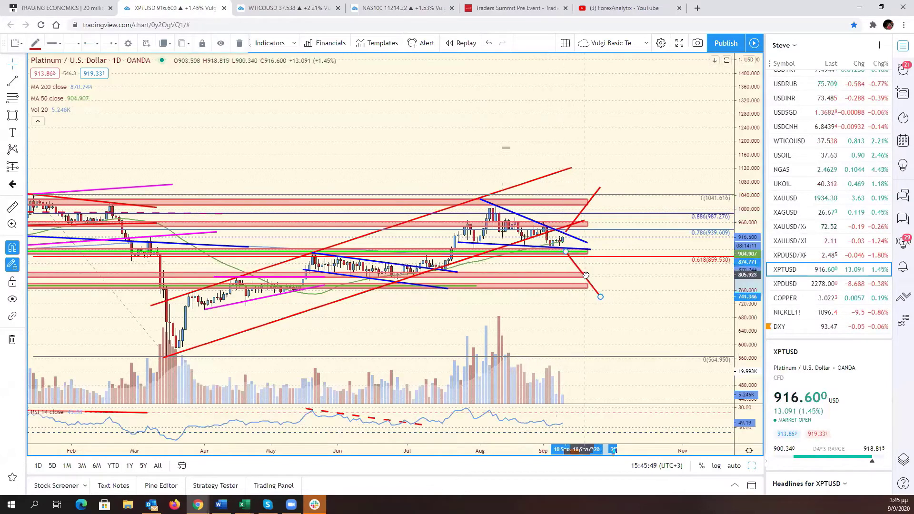
{"action": "left_click", "coordinate": [595, 277]}
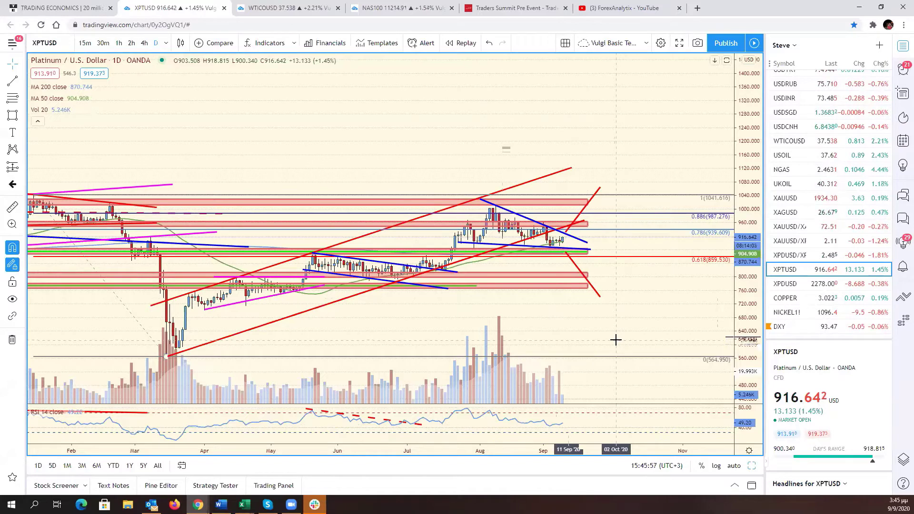
Step: Reframe the platinum chart with space after the latest candles, then restore the six-chart grid
{"action": "scroll", "coordinate": [616, 339], "scroll_direction": "down", "scroll_amount": 5}
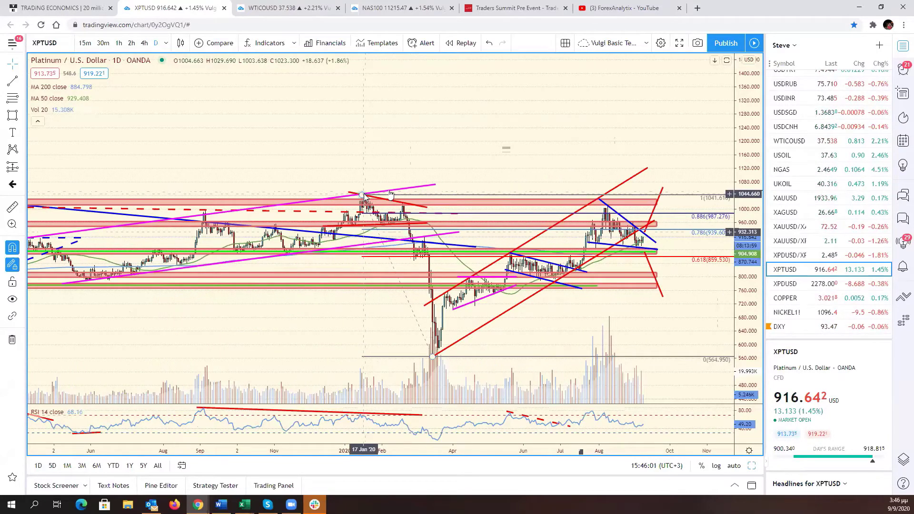
{"action": "scroll", "coordinate": [704, 272], "scroll_direction": "up", "scroll_amount": 5}
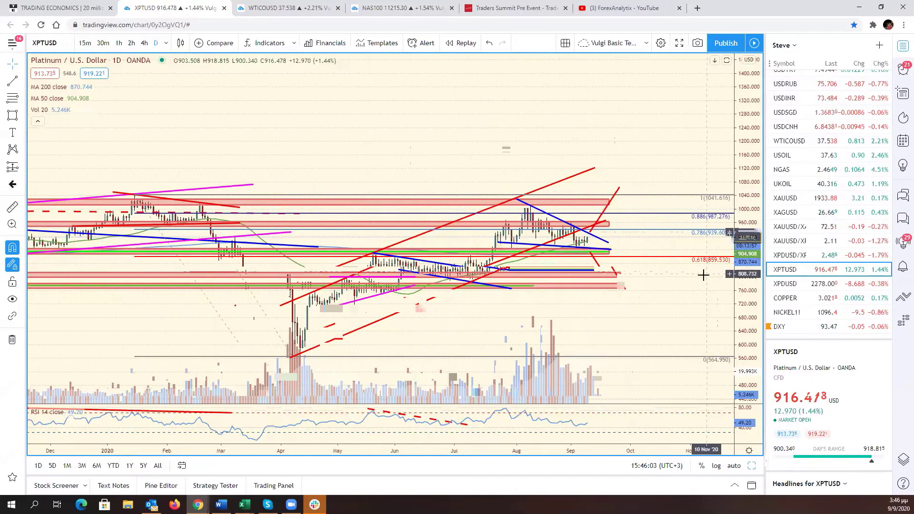
{"action": "left_click_drag", "start_coordinate": [704, 275], "coordinate": [816, 313]}
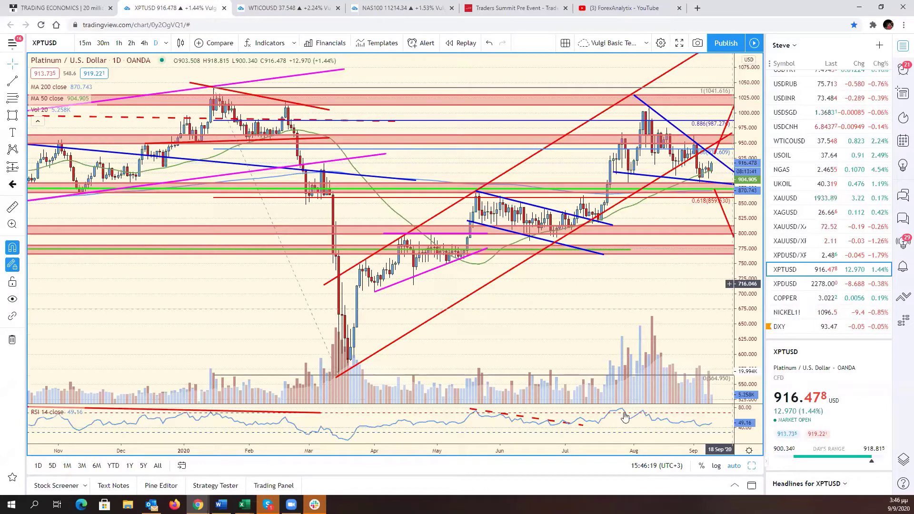
{"action": "left_click_drag", "start_coordinate": [676, 322], "coordinate": [653, 321]}
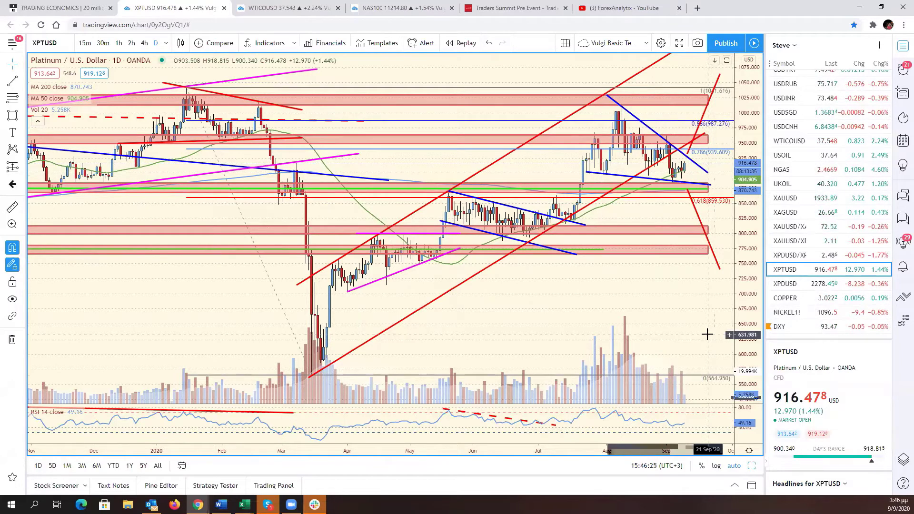
{"action": "left_click_drag", "start_coordinate": [744, 324], "coordinate": [744, 358]}
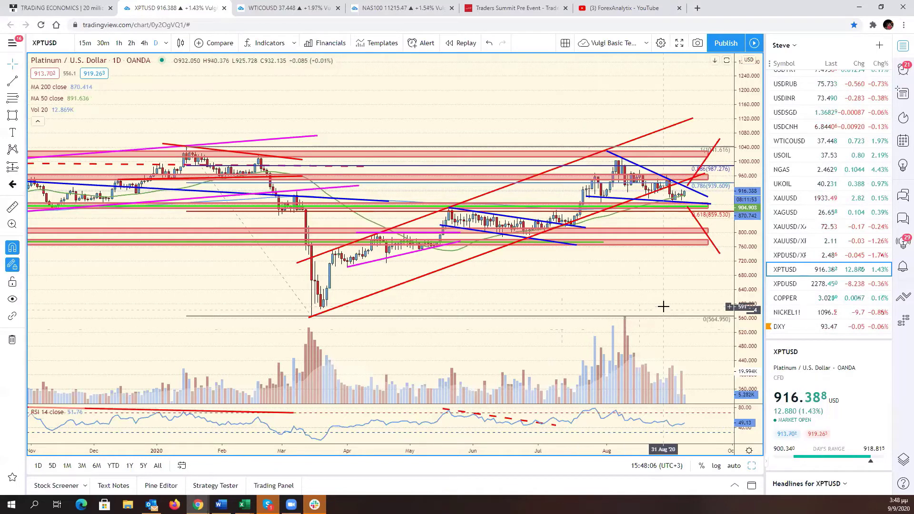
{"action": "scroll", "coordinate": [663, 307], "scroll_direction": "down", "scroll_amount": 1}
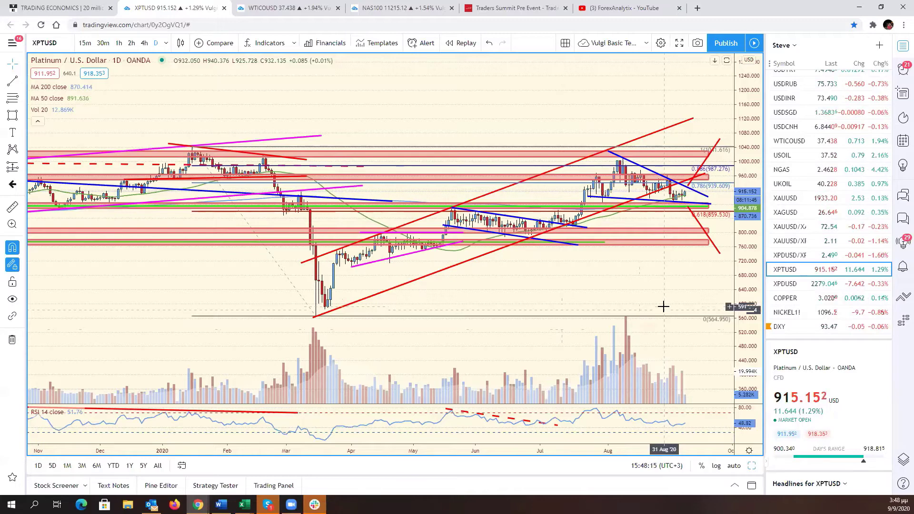
{"action": "left_click_drag", "start_coordinate": [686, 290], "coordinate": [713, 311]}
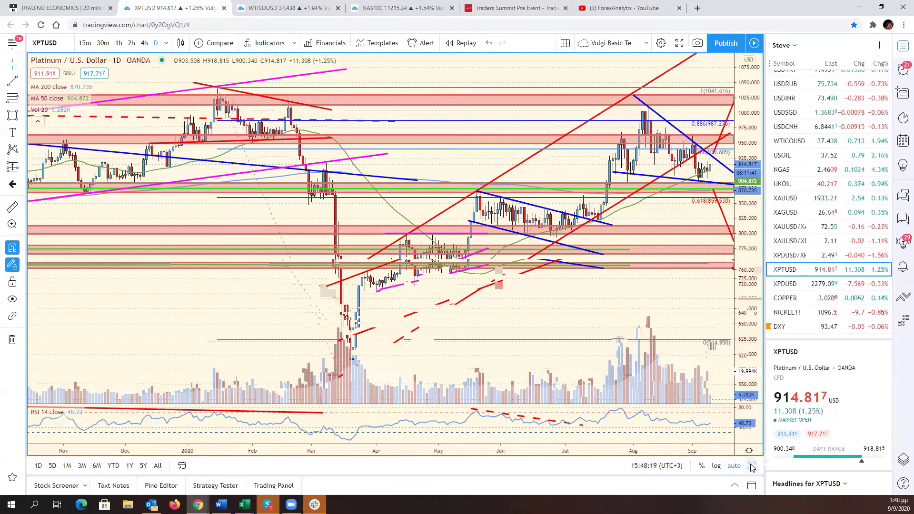
{"action": "key", "text": "alt+Return"}
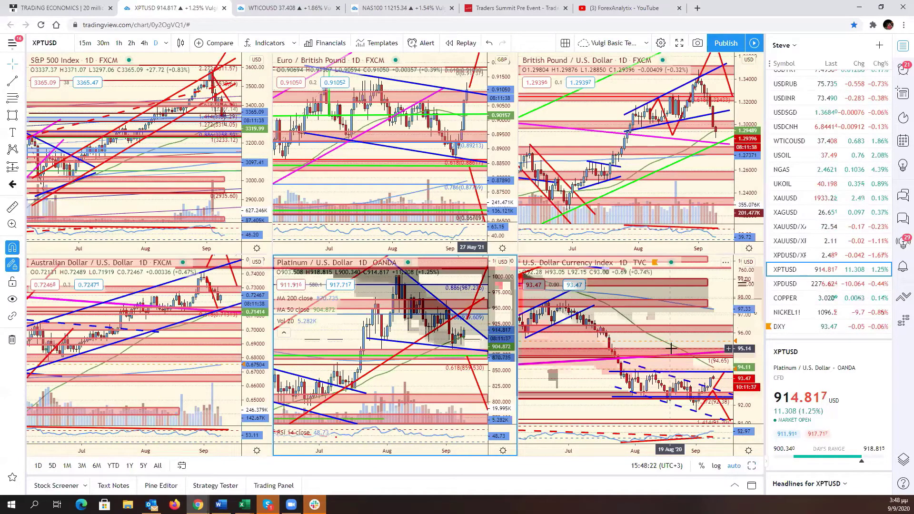
Step: Replace the Platinum chart in the bottom-middle pane with USDCAD from the watchlist
{"action": "left_click", "coordinate": [222, 280]}
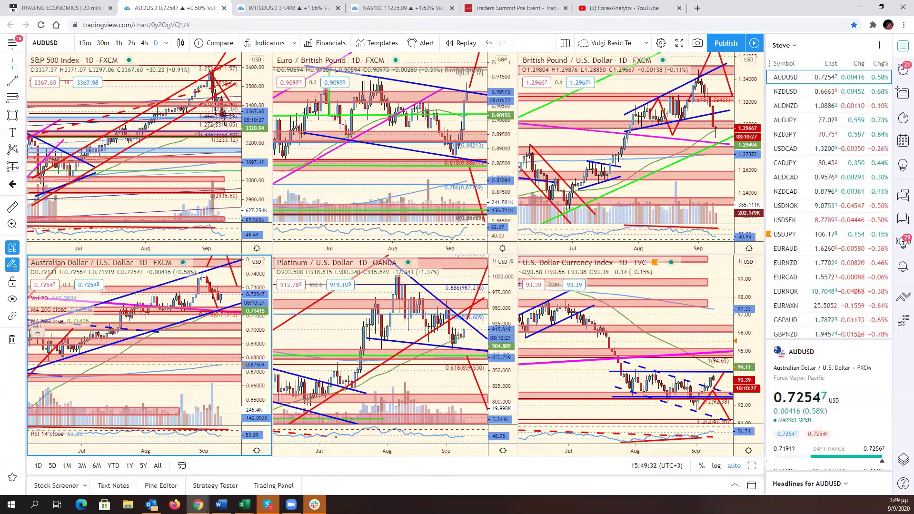
{"action": "left_click", "coordinate": [462, 293]}
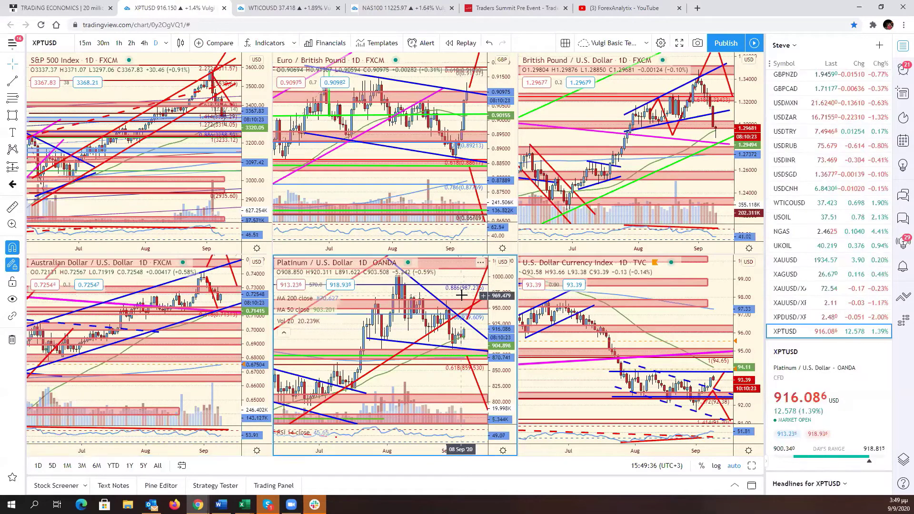
{"action": "scroll", "coordinate": [810, 202], "scroll_direction": "up", "scroll_amount": 2}
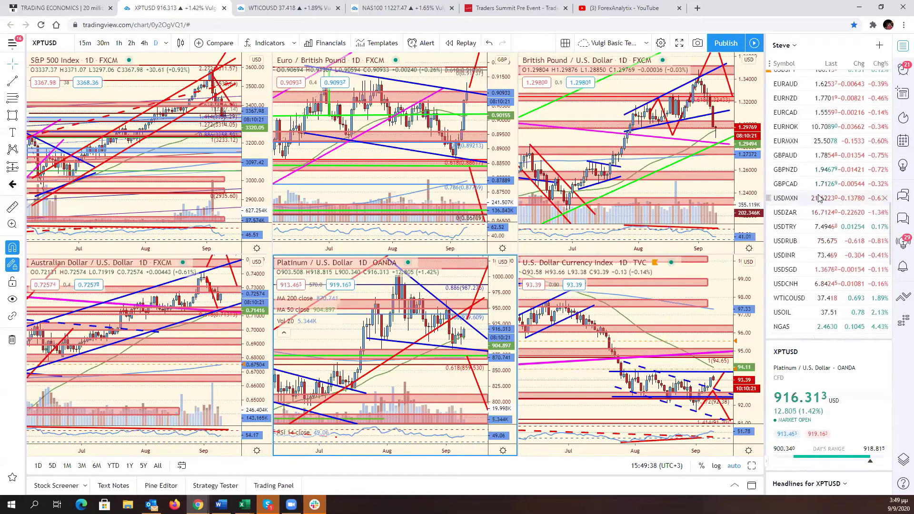
{"action": "scroll", "coordinate": [819, 210], "scroll_direction": "up", "scroll_amount": 2}
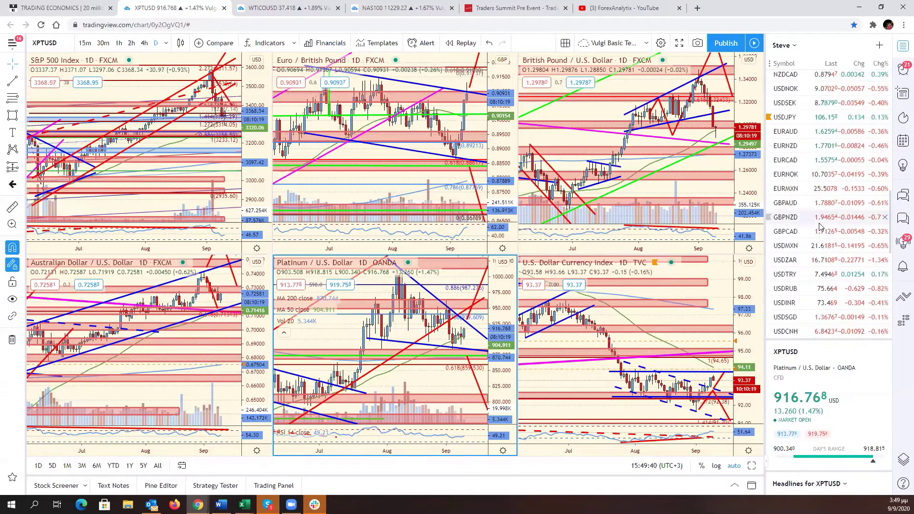
{"action": "scroll", "coordinate": [817, 190], "scroll_direction": "up", "scroll_amount": 1}
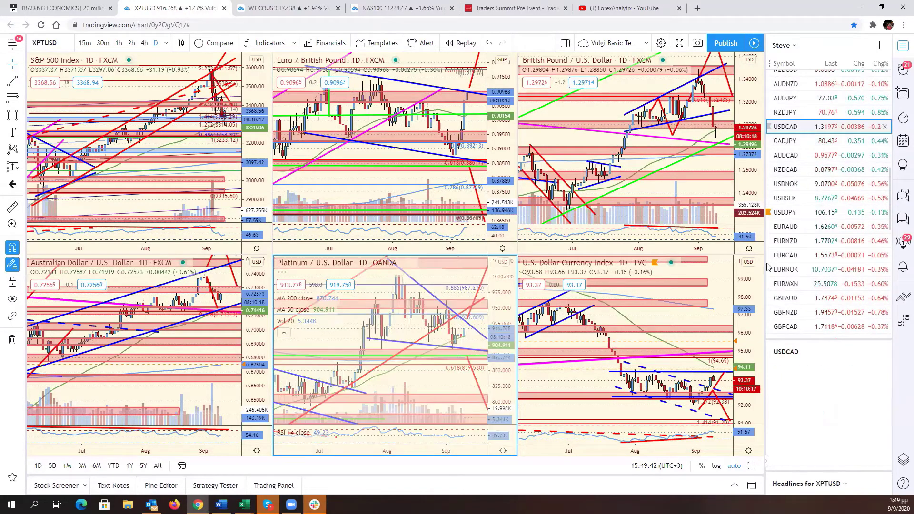
{"action": "left_click", "coordinate": [791, 127]}
Step: Maximize the USD/CAD chart and widen its price scale and time range
{"action": "key", "text": "alt+Return"}
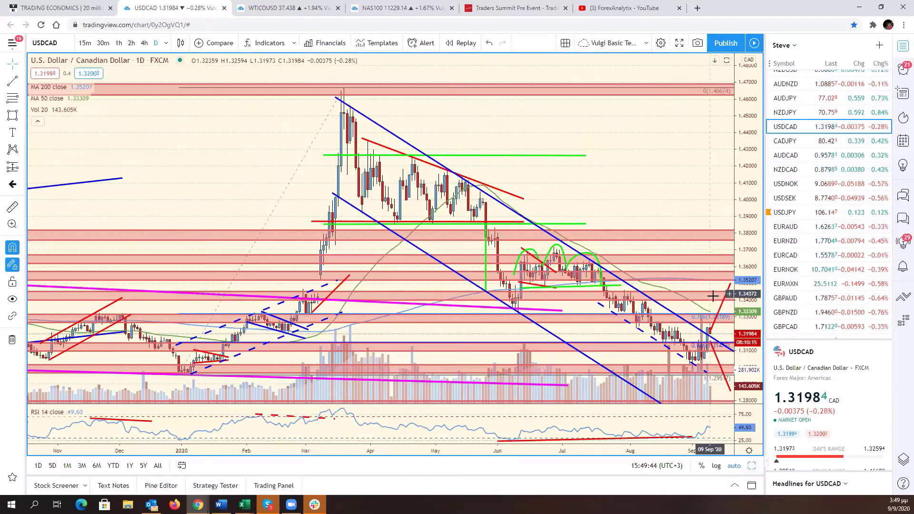
{"action": "scroll", "coordinate": [724, 309], "scroll_direction": "right", "scroll_amount": 3}
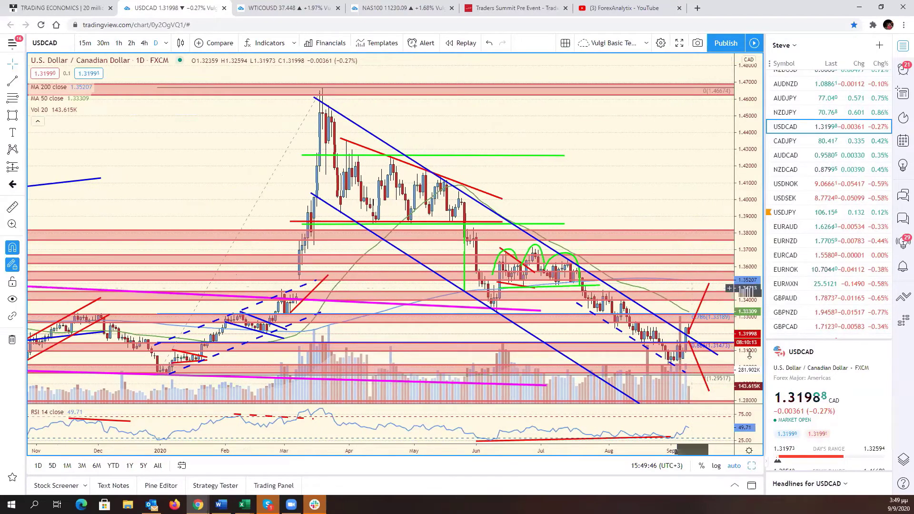
{"action": "left_click_drag", "start_coordinate": [748, 292], "coordinate": [750, 379]}
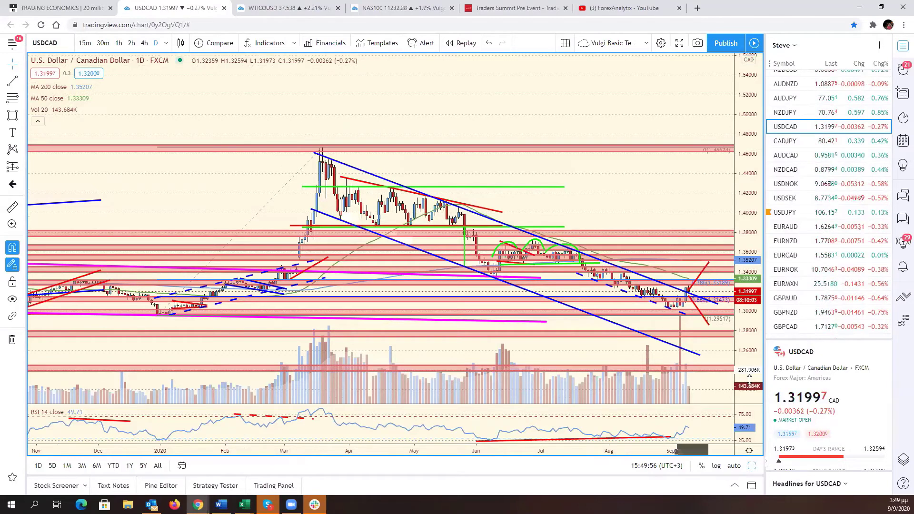
{"action": "scroll", "coordinate": [712, 362], "scroll_direction": "down", "scroll_amount": 2}
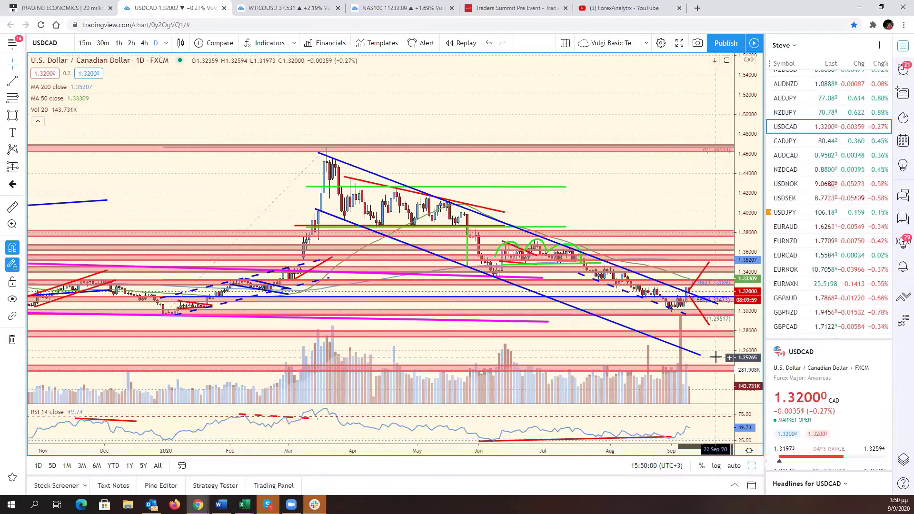
Step: Search Google for 'lancia delta integrale martini edition', view an image, then close the tab
{"action": "left_click", "coordinate": [698, 8]}
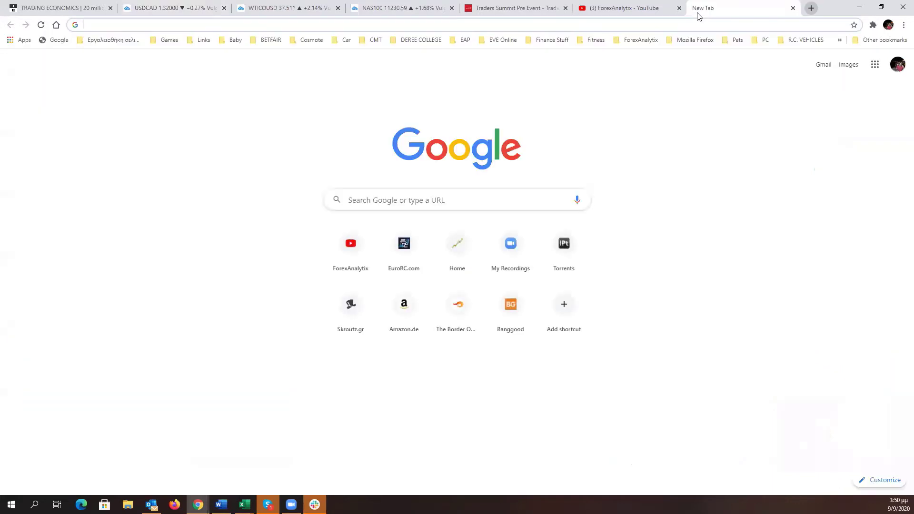
{"action": "type", "text": "lancia"}
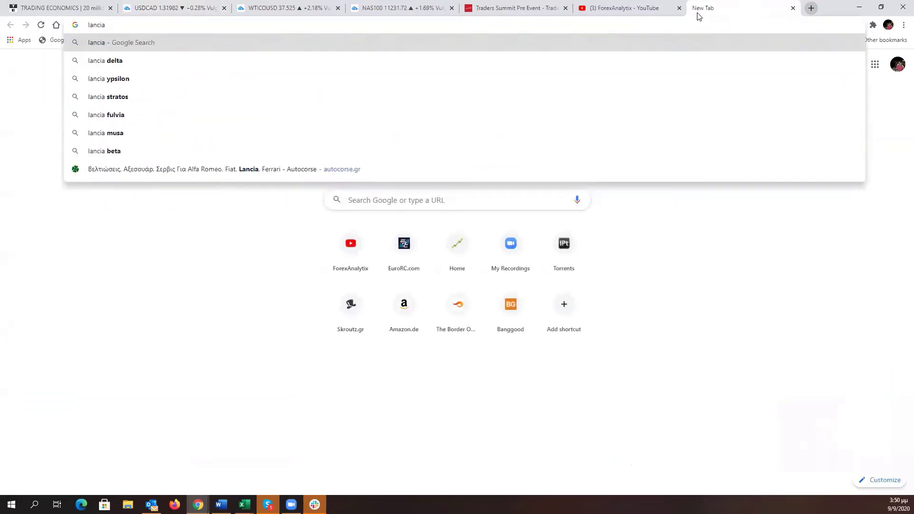
{"action": "type", "text": " delta inte"}
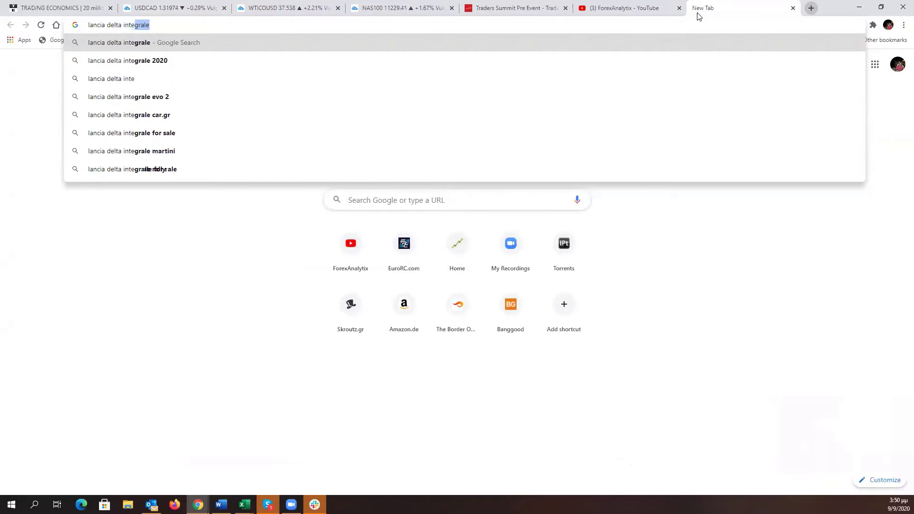
{"action": "type", "text": "grale "}
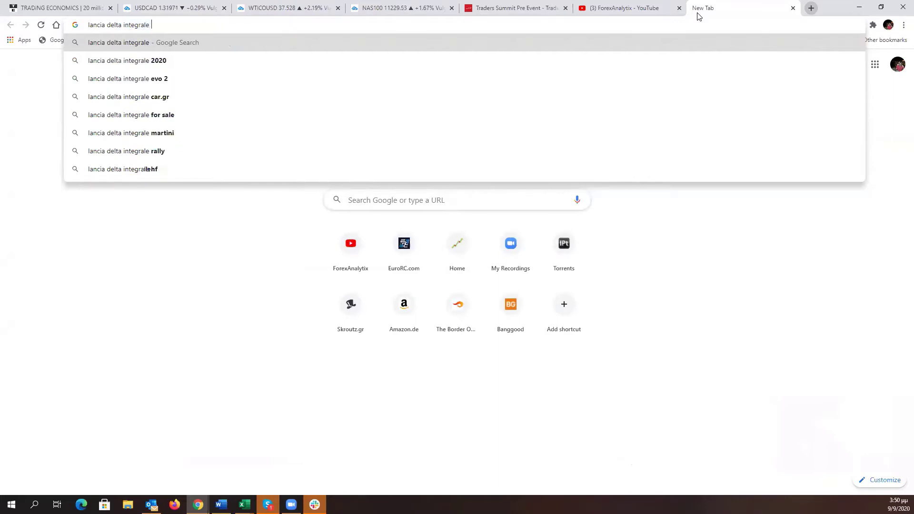
{"action": "type", "text": "martini editi"}
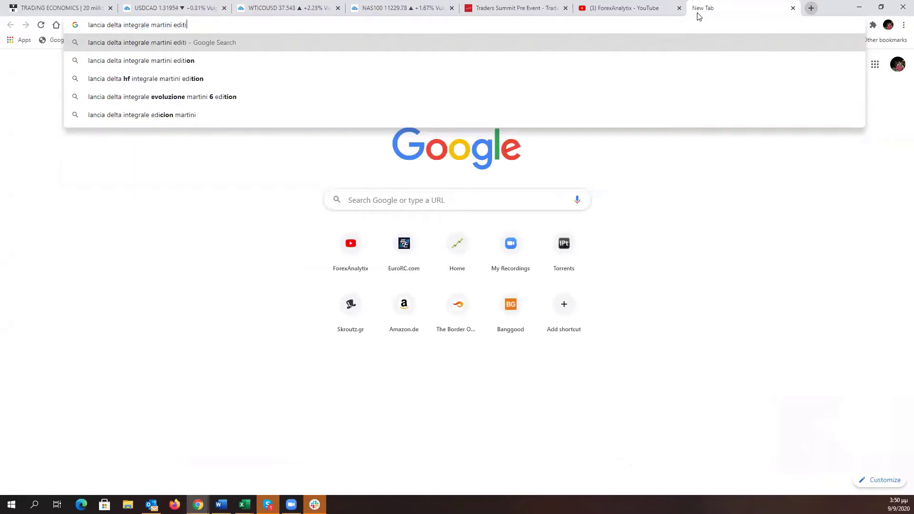
{"action": "type", "text": "on"}
{"action": "key", "text": "Return"}
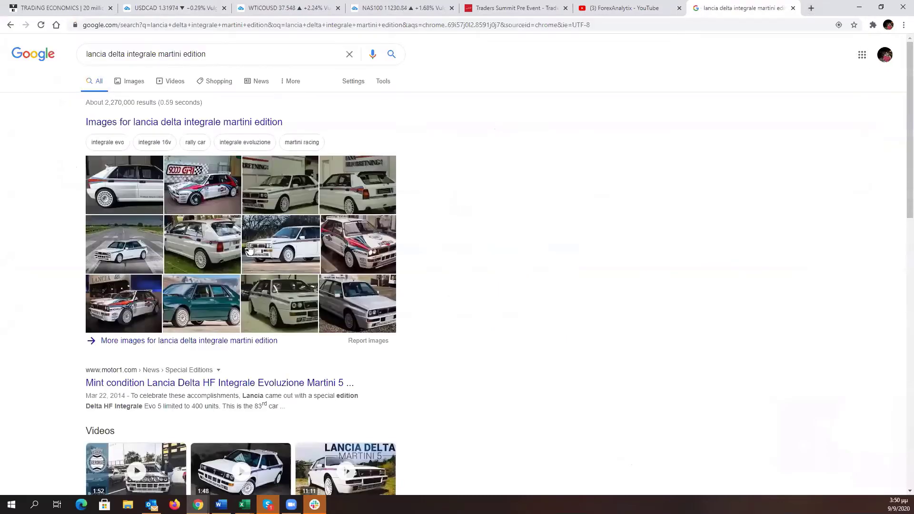
{"action": "left_click", "coordinate": [192, 199]}
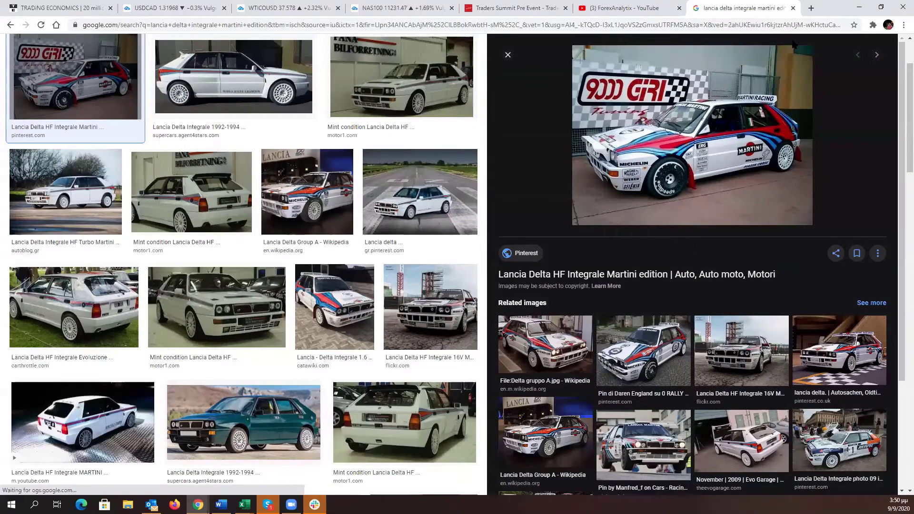
{"action": "left_click", "coordinate": [794, 8]}
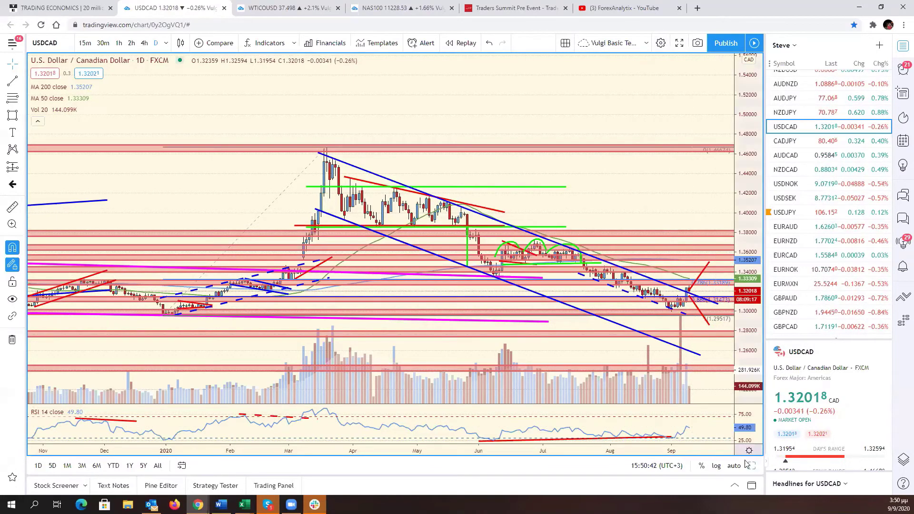
Step: Restore the six-chart daily grid and replace the EUR/GBP pane with EUR/USD
{"action": "key", "text": "alt+Return"}
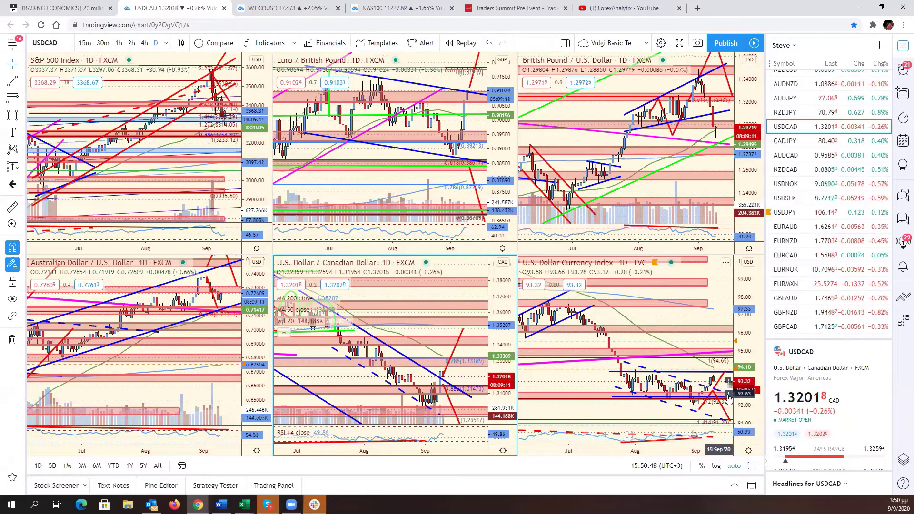
{"action": "left_click", "coordinate": [476, 150]}
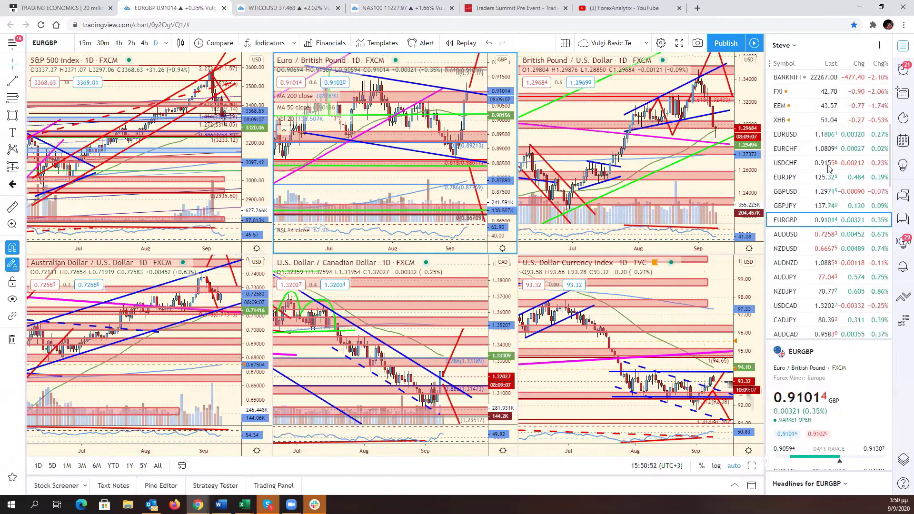
{"action": "left_click", "coordinate": [791, 134]}
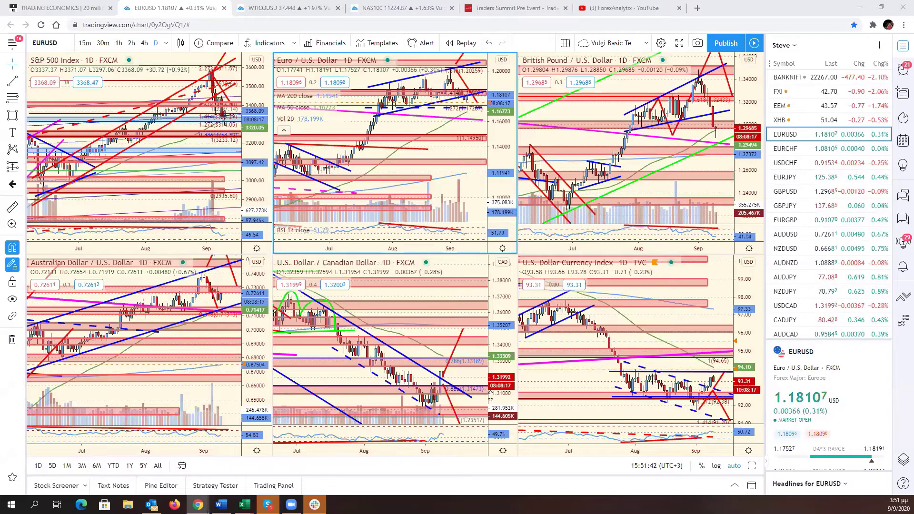
Step: Review the USD/CAD and EUR/USD charts, then bring up the NASDAQ 100 4-hour chart past its latest candles
{"action": "left_click", "coordinate": [496, 374]}
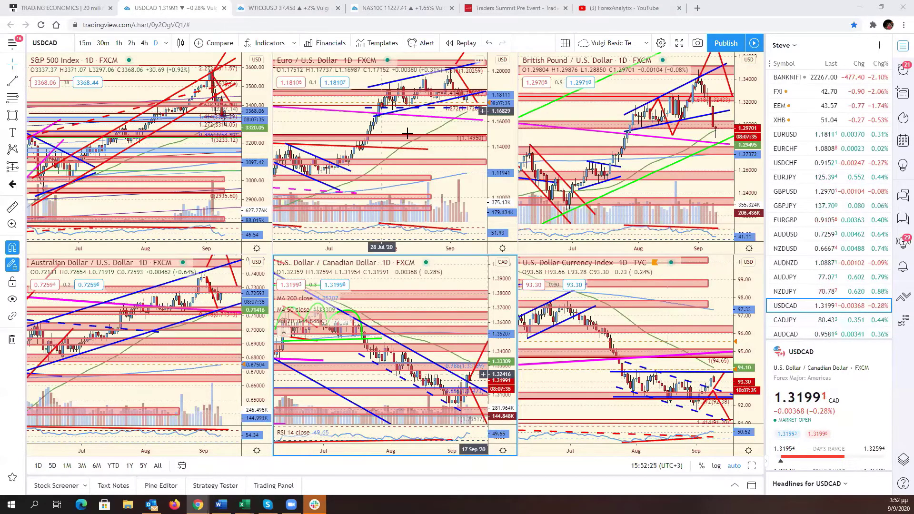
{"action": "left_click", "coordinate": [472, 190]}
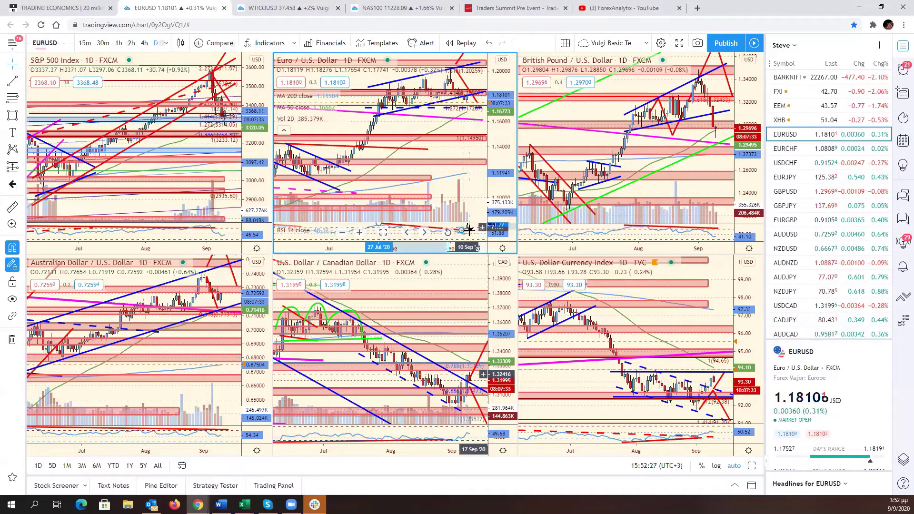
{"action": "left_click", "coordinate": [460, 230]}
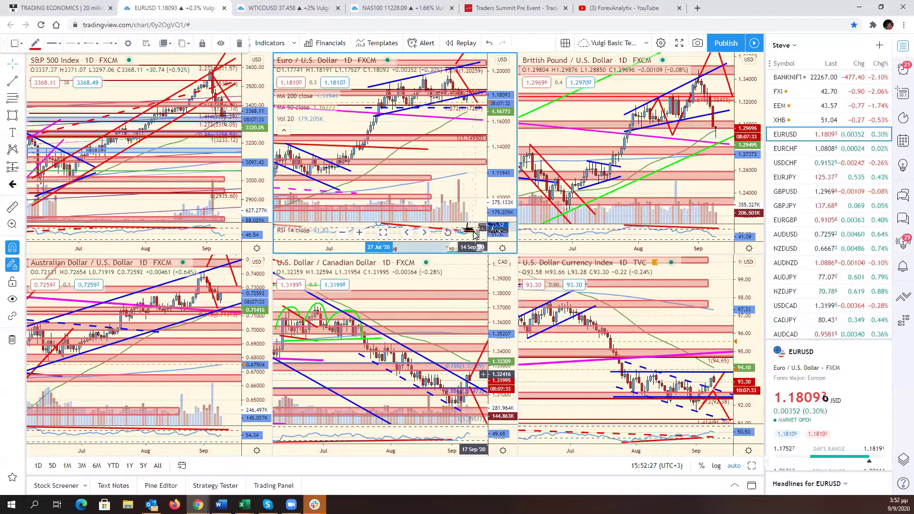
{"action": "left_click", "coordinate": [465, 203]}
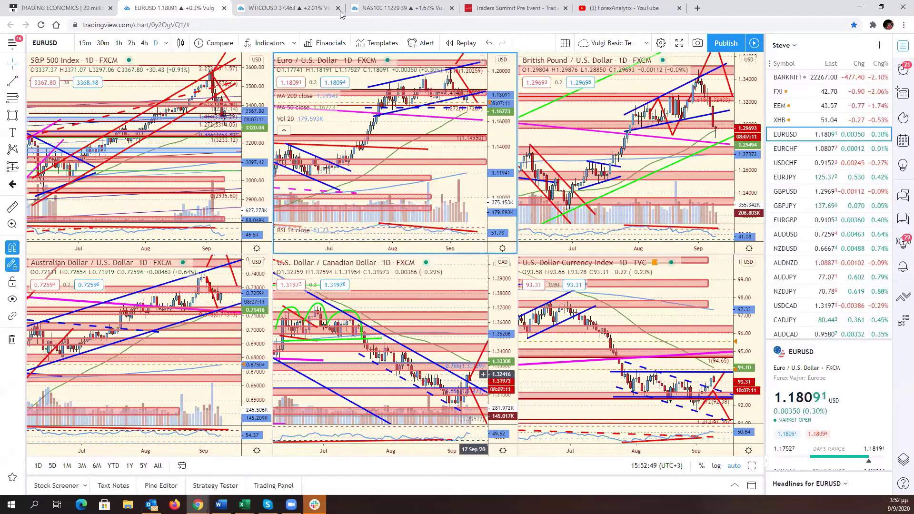
{"action": "left_click", "coordinate": [402, 8]}
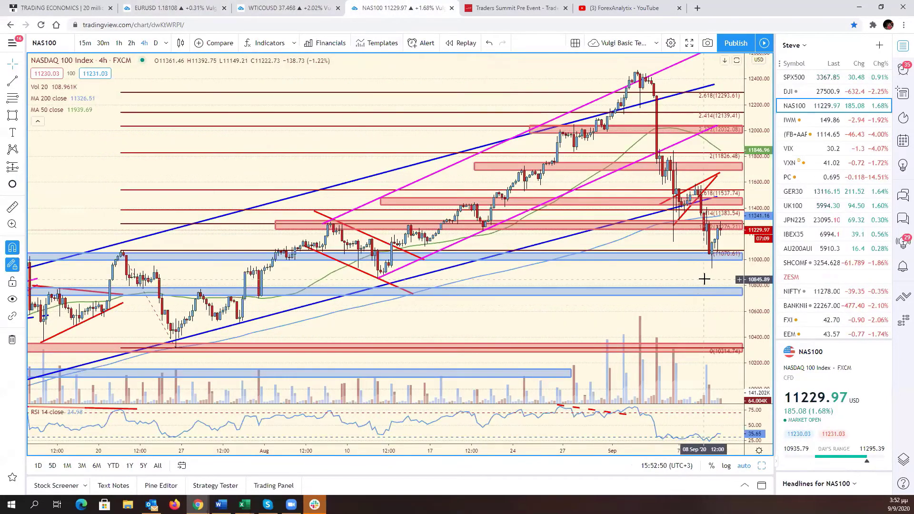
{"action": "left_click_drag", "start_coordinate": [704, 280], "coordinate": [662, 278]}
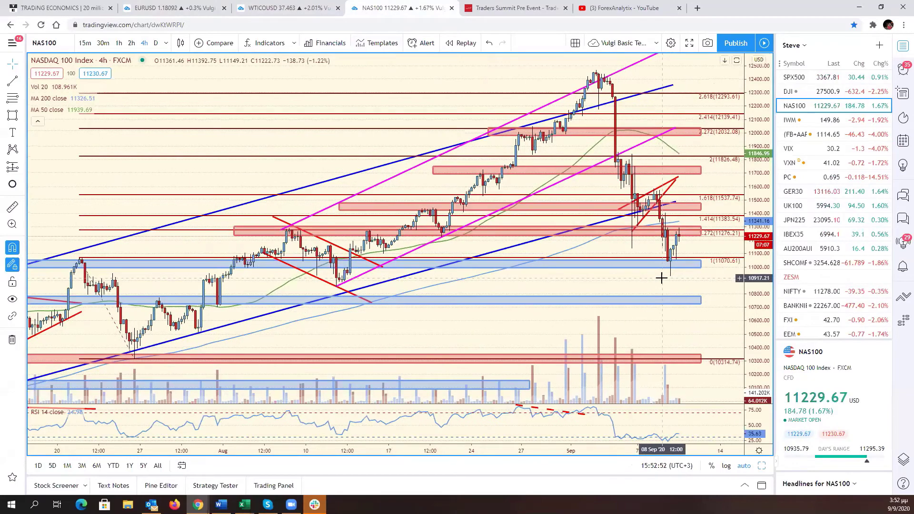
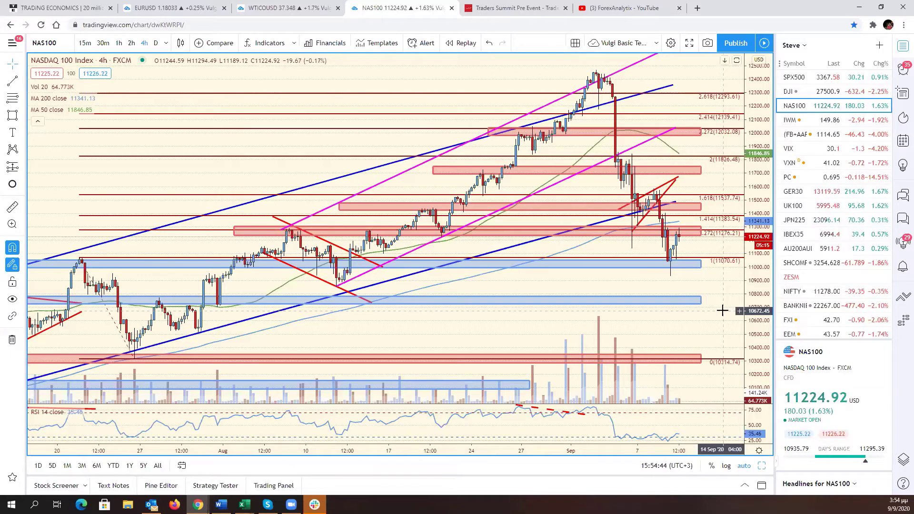
Step: Rescale and zoom the NAS100 4-hour chart to its latest bars, then restore the six-chart grid
{"action": "left_click_drag", "start_coordinate": [757, 265], "coordinate": [765, 340]}
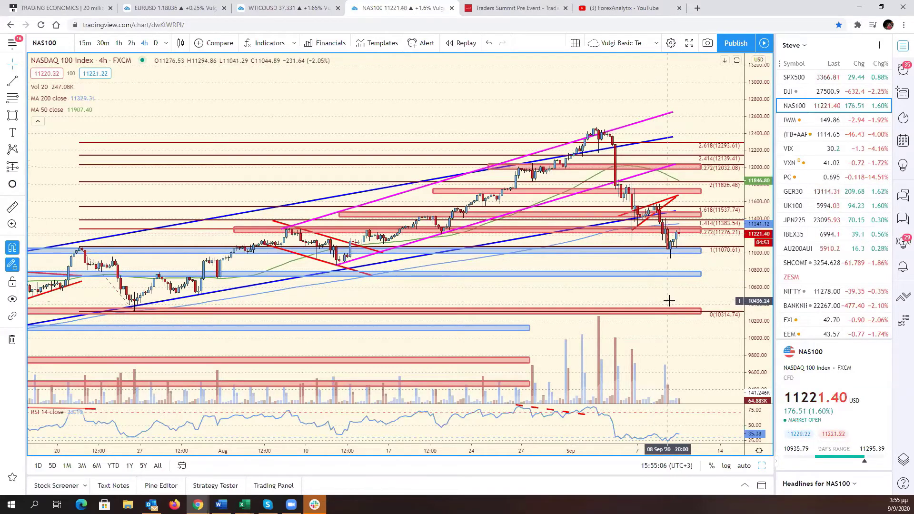
{"action": "scroll", "coordinate": [667, 302], "scroll_direction": "down", "scroll_amount": 4}
{"action": "scroll", "coordinate": [670, 301], "scroll_direction": "down", "scroll_amount": 3}
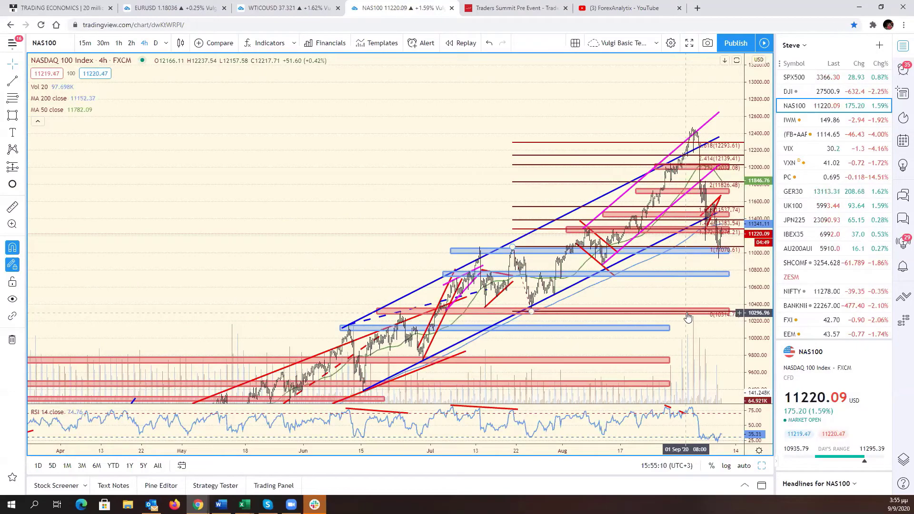
{"action": "scroll", "coordinate": [476, 296], "scroll_direction": "up", "scroll_amount": 3}
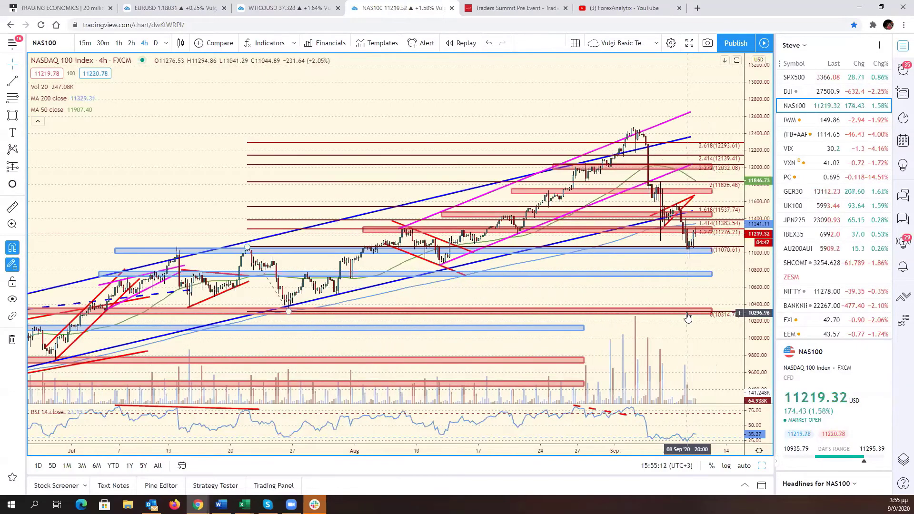
{"action": "scroll", "coordinate": [366, 280], "scroll_direction": "down", "scroll_amount": 1}
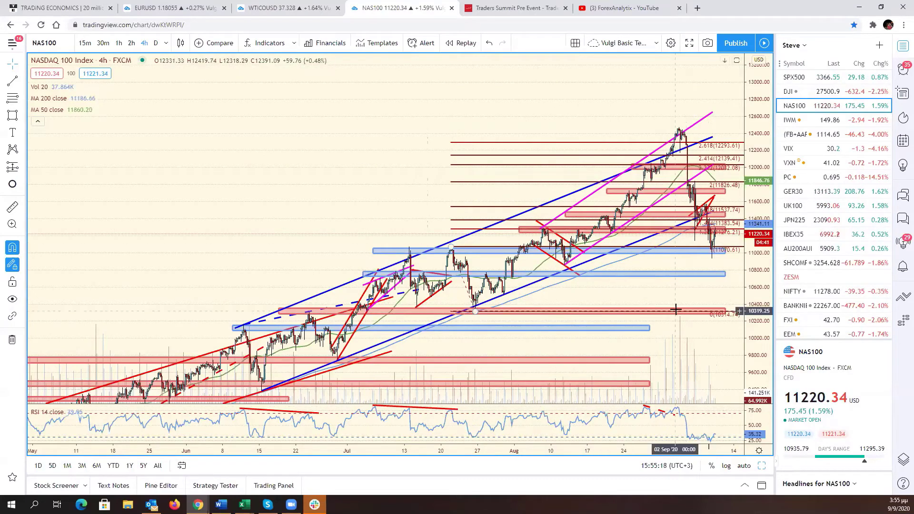
{"action": "scroll", "coordinate": [677, 291], "scroll_direction": "up", "scroll_amount": 1}
{"action": "scroll", "coordinate": [677, 290], "scroll_direction": "up", "scroll_amount": 4}
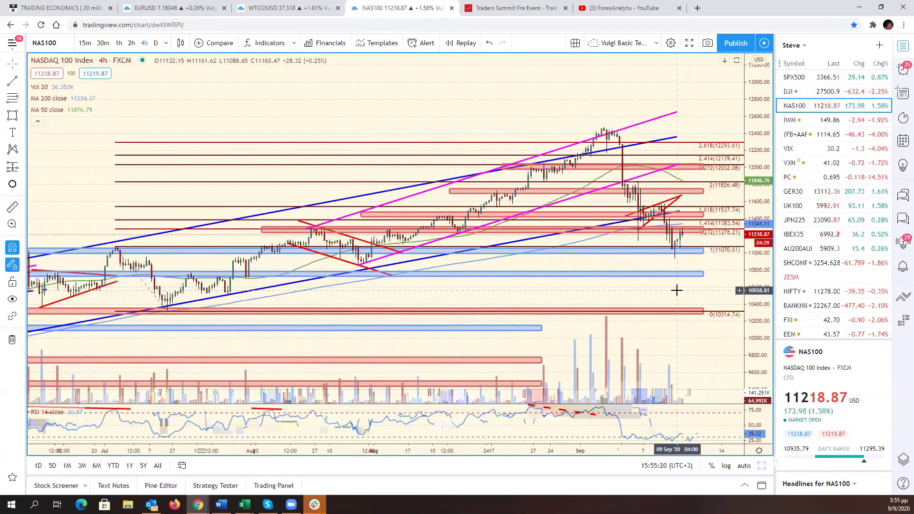
{"action": "left_click_drag", "start_coordinate": [680, 291], "coordinate": [731, 333]}
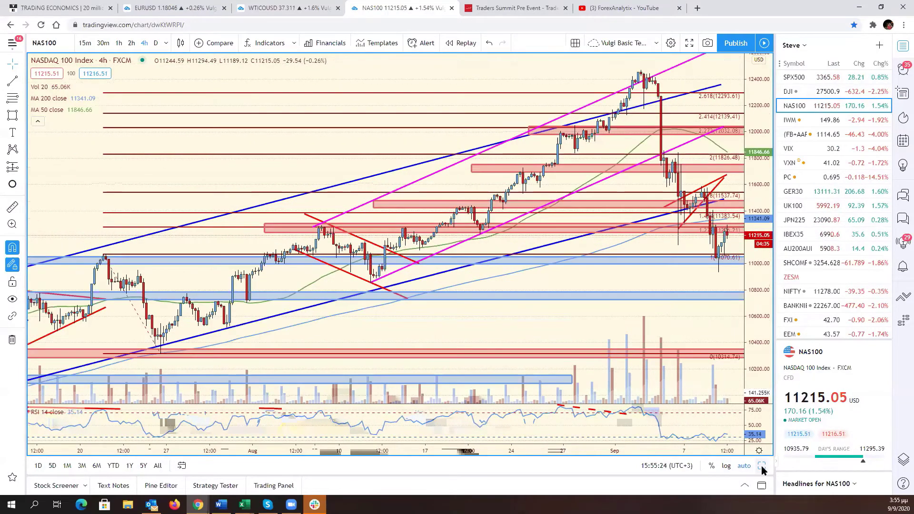
{"action": "key", "text": "alt+Return"}
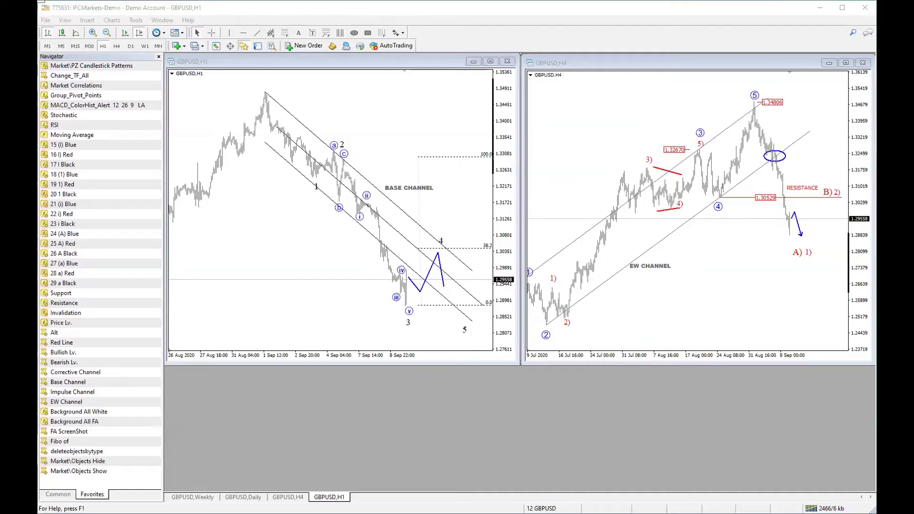
Step: Load the 21 SP500 profile and fit the SP500 4-hour chart's price range and earlier dates
{"action": "left_click", "coordinate": [548, 508]}
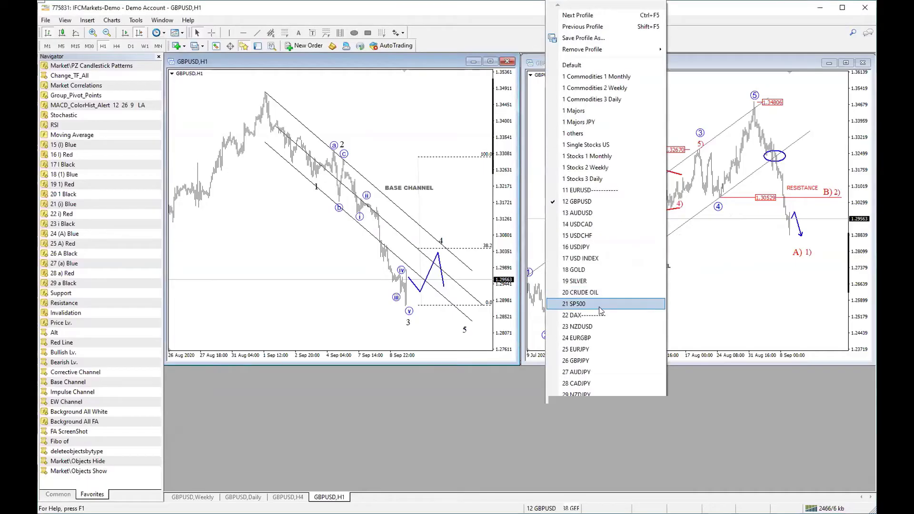
{"action": "left_click", "coordinate": [599, 306]}
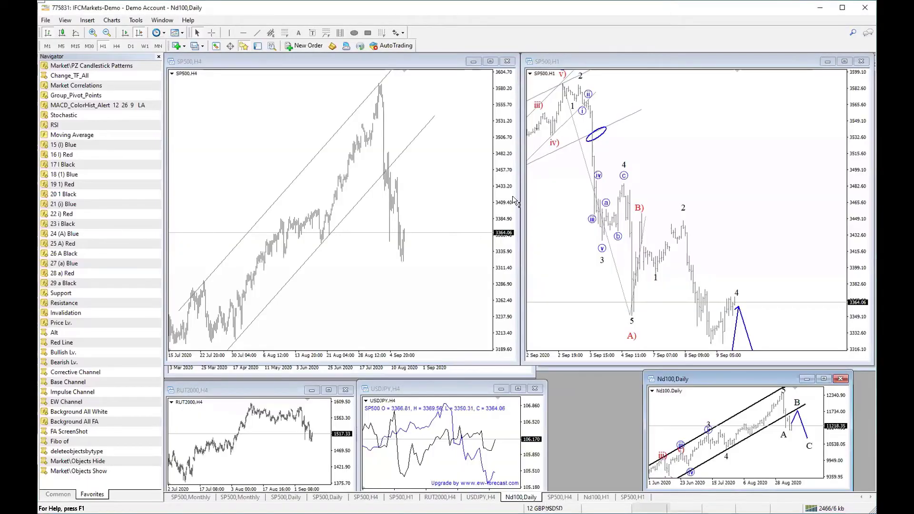
{"action": "left_click_drag", "start_coordinate": [514, 203], "coordinate": [506, 231]}
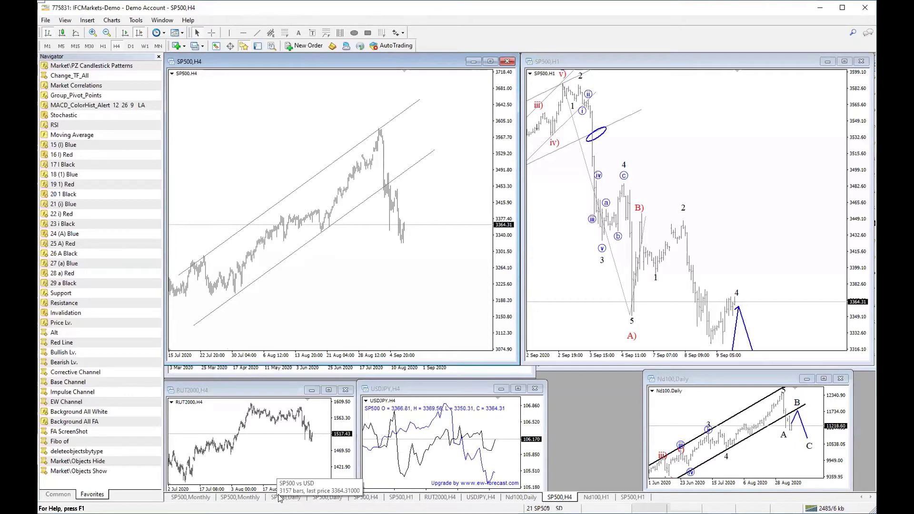
{"action": "left_click_drag", "start_coordinate": [387, 150], "coordinate": [414, 150]}
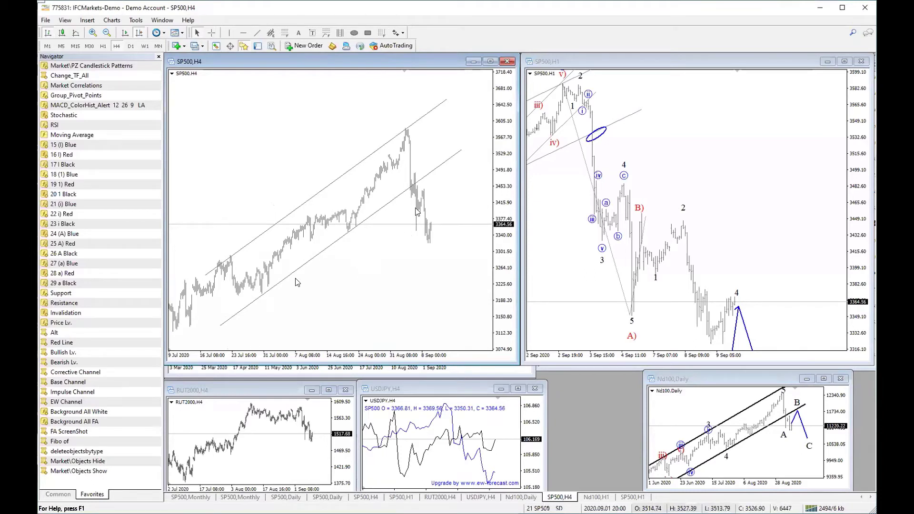
{"action": "middle_click", "coordinate": [441, 190]}
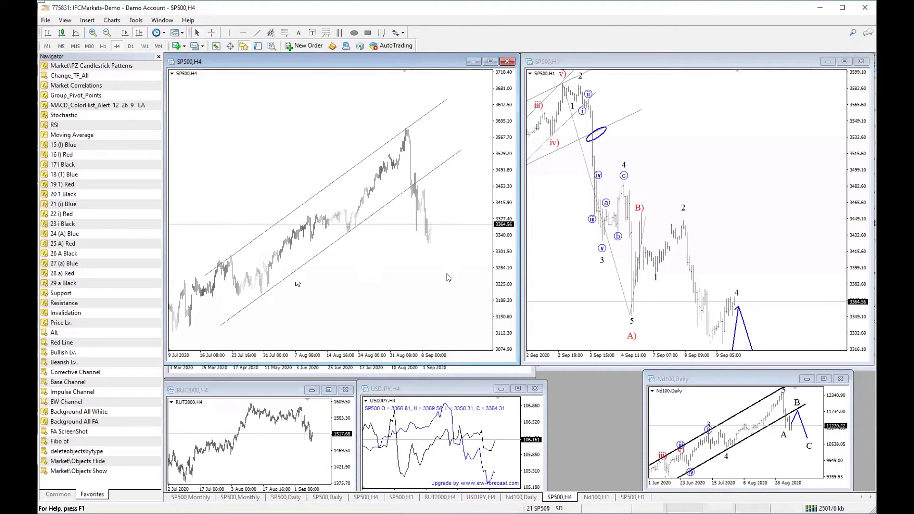
Step: Bring the SP500 4-hour Elliott-wave chart forward and read its projected dates with the crosshair
{"action": "left_click", "coordinate": [364, 497]}
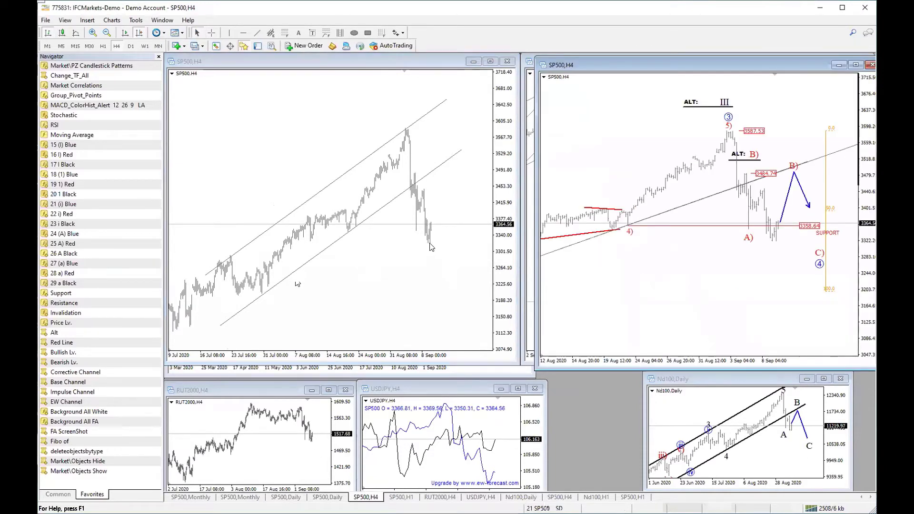
{"action": "scroll", "coordinate": [426, 255], "scroll_direction": "down", "scroll_amount": 3}
{"action": "scroll", "coordinate": [732, 270], "scroll_direction": "down", "scroll_amount": 1}
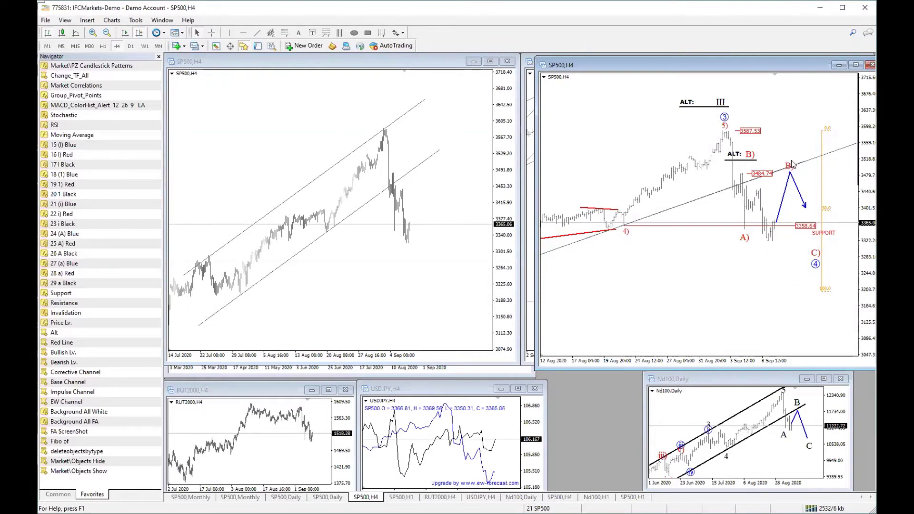
{"action": "middle_click", "coordinate": [777, 200]}
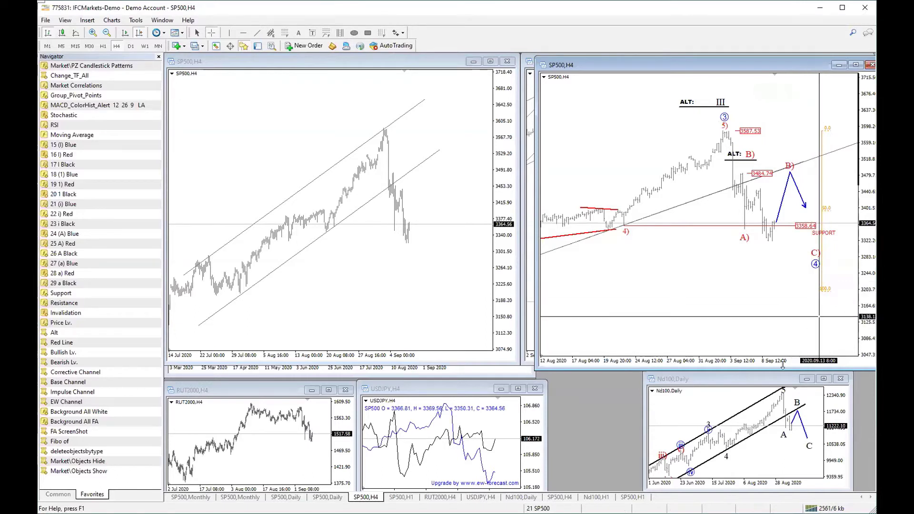
{"action": "left_click", "coordinate": [746, 382]}
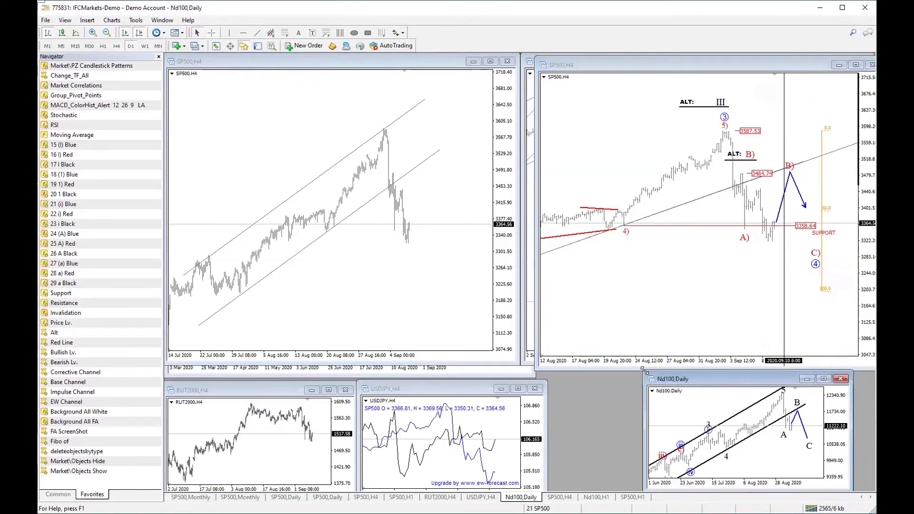
Step: Enlarge the Nasdaq 100 daily chart to inspect its five-wave channel, then shrink it back
{"action": "left_click_drag", "start_coordinate": [644, 370], "coordinate": [375, 123]}
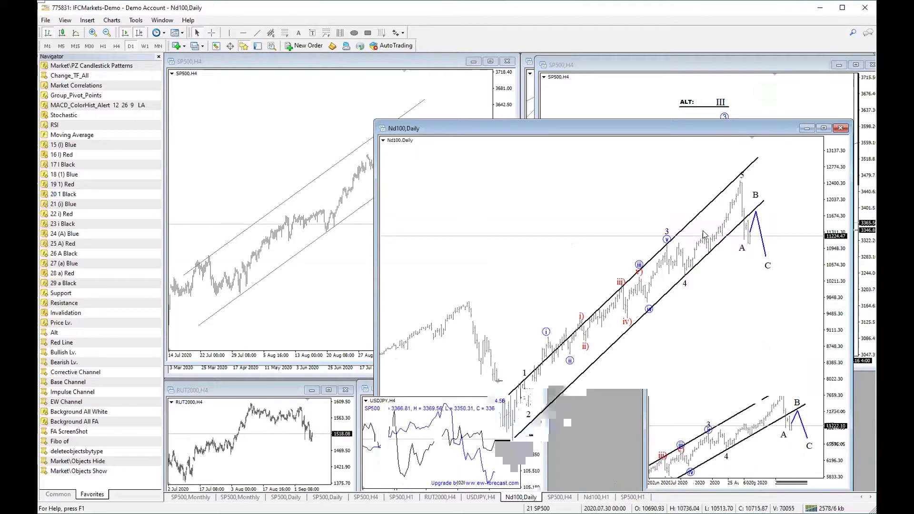
{"action": "middle_click", "coordinate": [753, 238]}
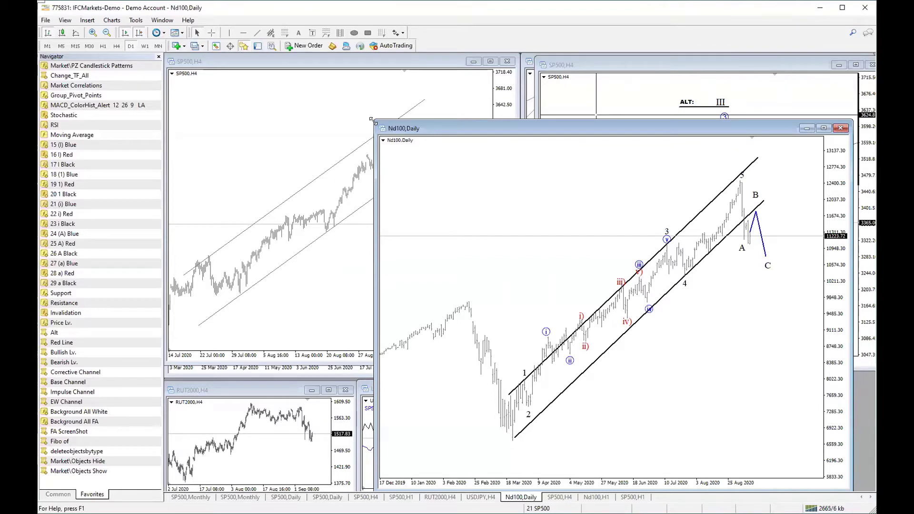
{"action": "left_click_drag", "start_coordinate": [371, 120], "coordinate": [514, 238]}
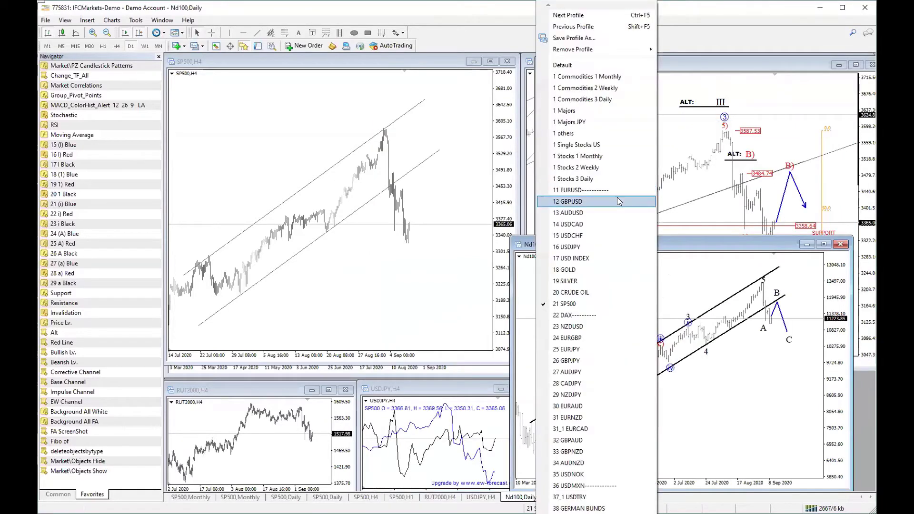
Step: Load the 22 DAX profile and maximize the DE30 15-minute wave-count chart
{"action": "left_click", "coordinate": [586, 312]}
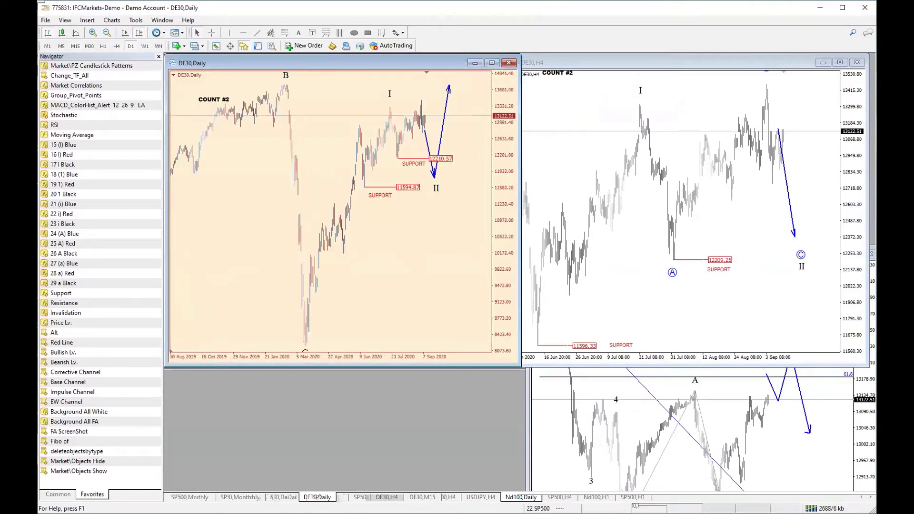
{"action": "left_click", "coordinate": [282, 498]}
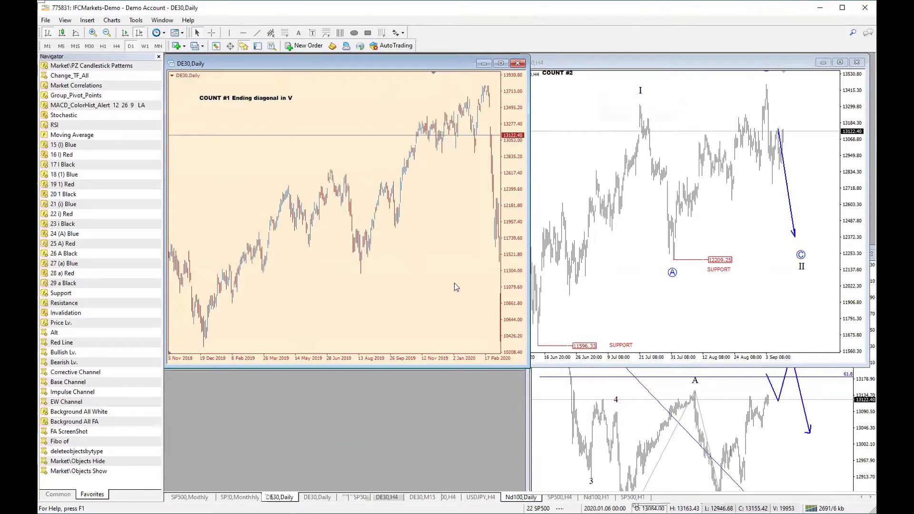
{"action": "left_click", "coordinate": [619, 391]}
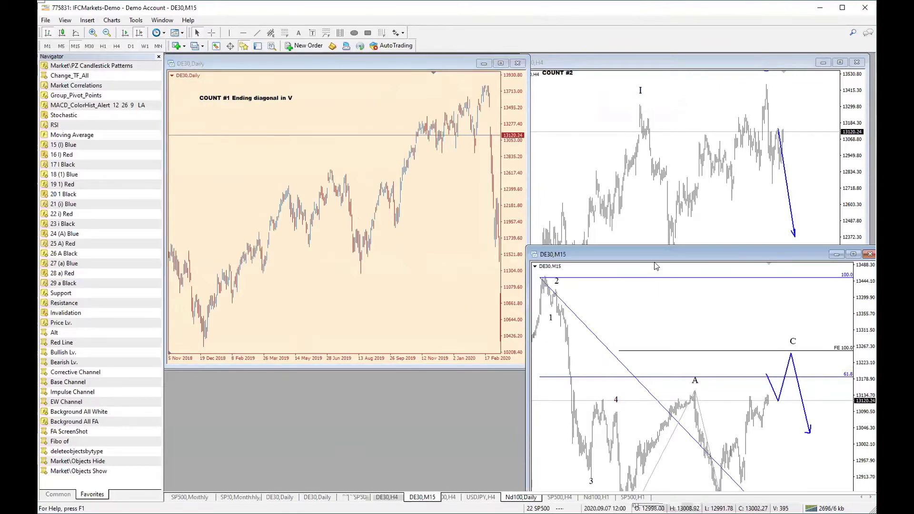
{"action": "left_click_drag", "start_coordinate": [649, 246], "coordinate": [585, 125]}
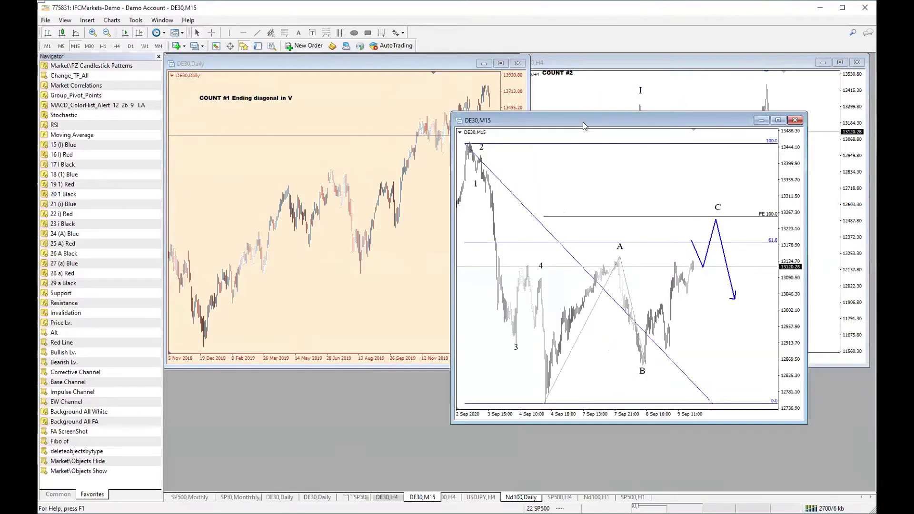
{"action": "double_click", "coordinate": [585, 125]}
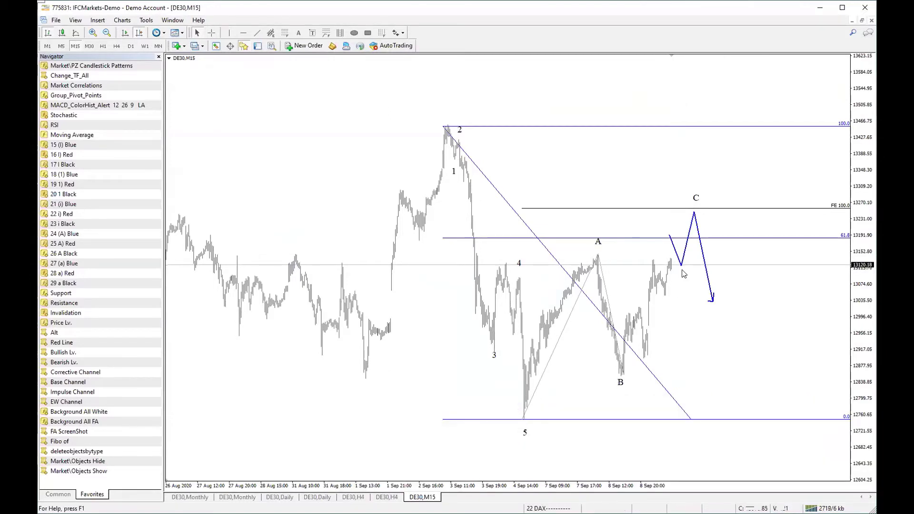
Step: Measure the DE30 move from A toward C and place the wave 5 label at the September low
{"action": "middle_click", "coordinate": [706, 213]}
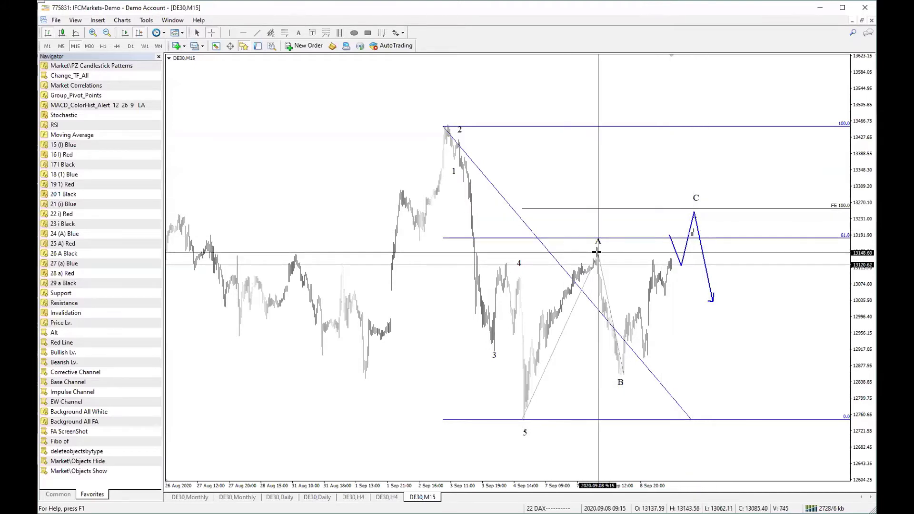
{"action": "left_click_drag", "start_coordinate": [598, 251], "coordinate": [689, 221]}
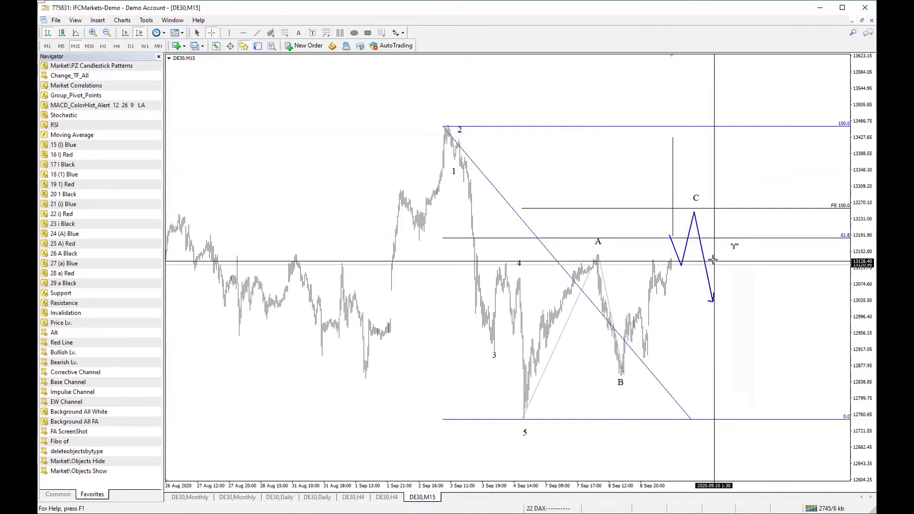
{"action": "left_click", "coordinate": [523, 430]}
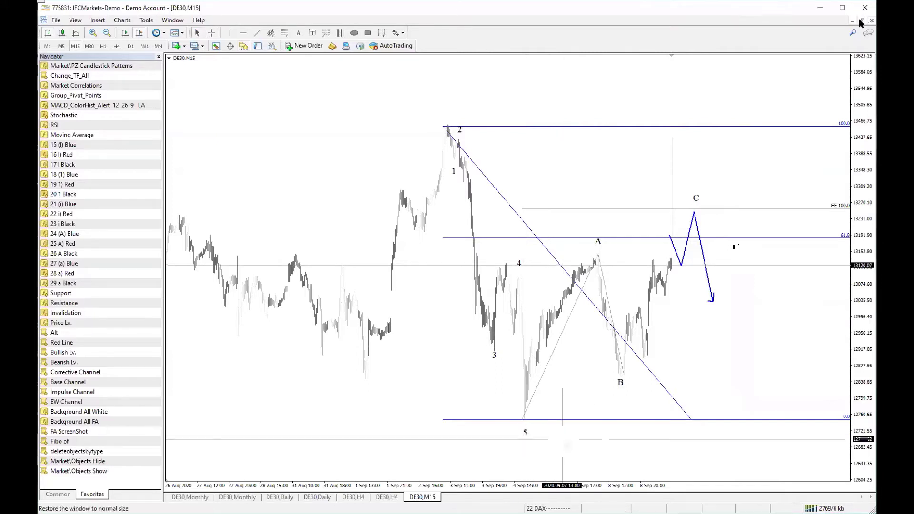
Step: Restore the DE30 15-minute window to the latest bars and load the 13 AUDUSD profile
{"action": "left_click", "coordinate": [862, 21]}
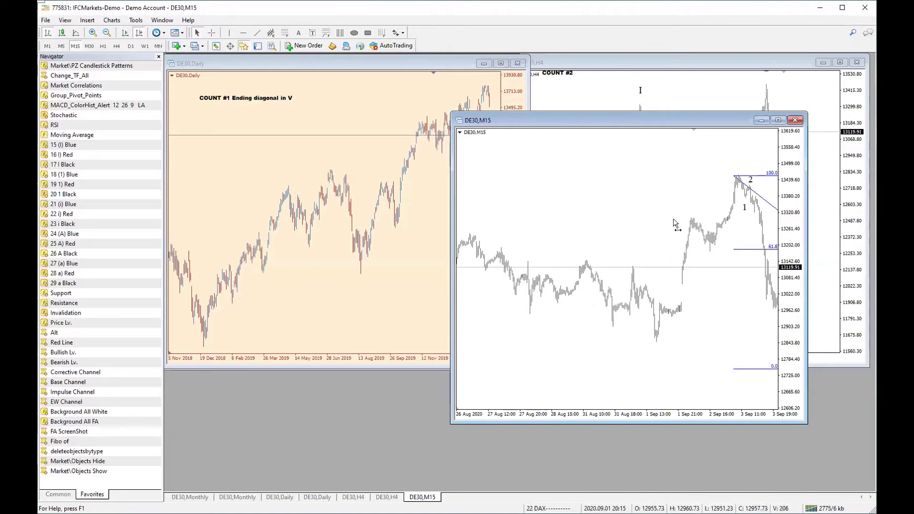
{"action": "key", "text": "End"}
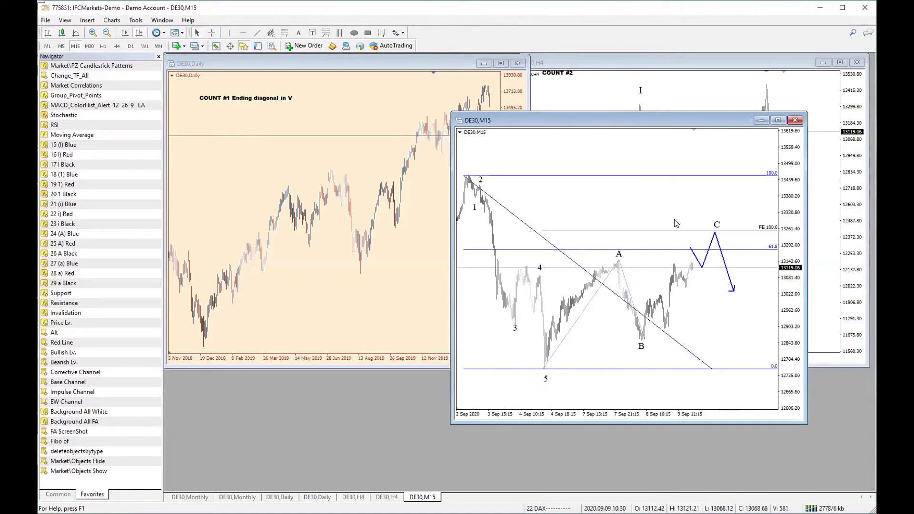
{"action": "left_click", "coordinate": [548, 508]}
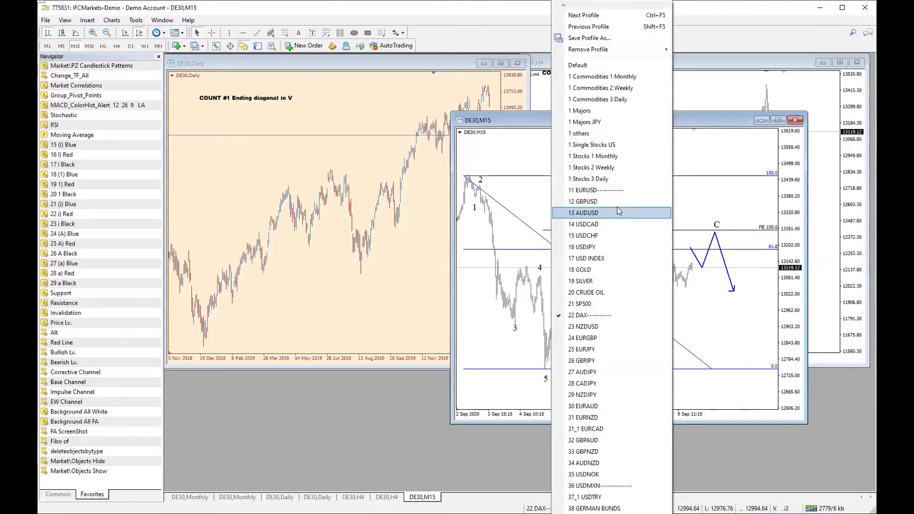
{"action": "left_click", "coordinate": [617, 207]}
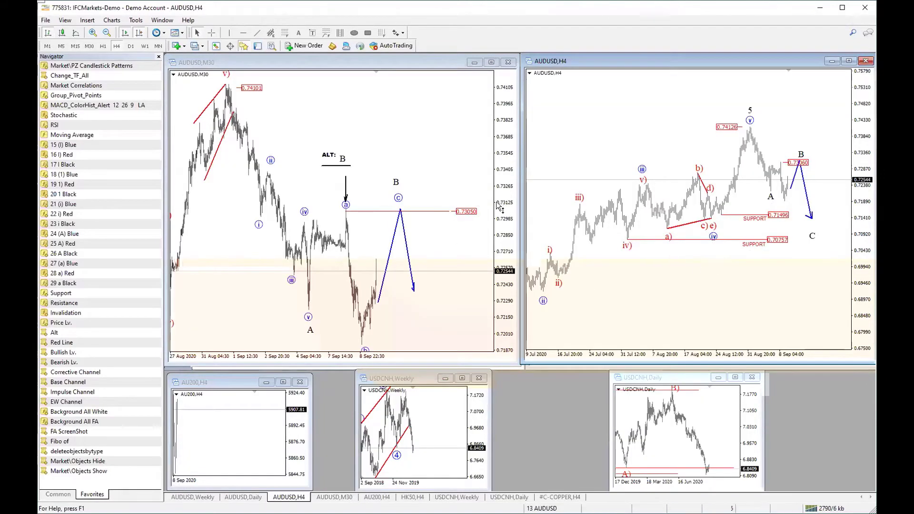
Step: Compress the AUDUSD 30-minute price scale, raise the blue projection's lower end, and show the daily chart
{"action": "left_click_drag", "start_coordinate": [499, 205], "coordinate": [500, 224]}
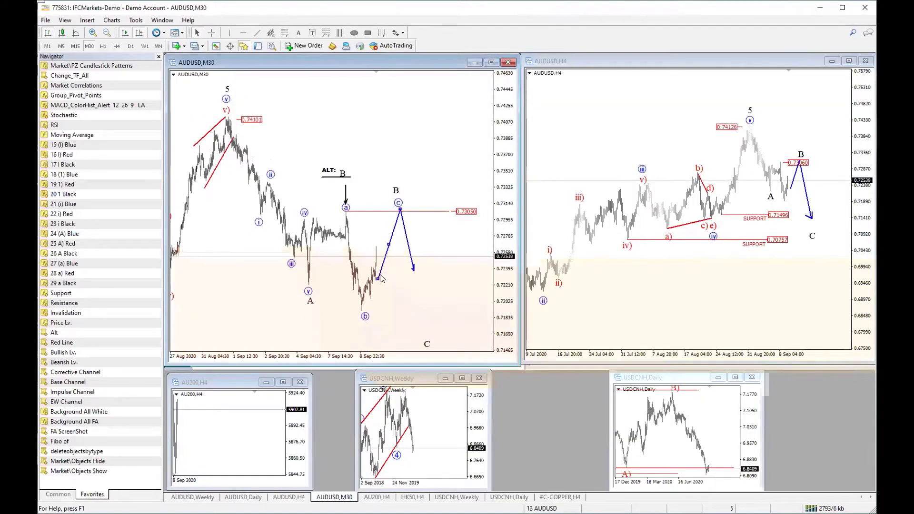
{"action": "left_click_drag", "start_coordinate": [380, 279], "coordinate": [388, 250]}
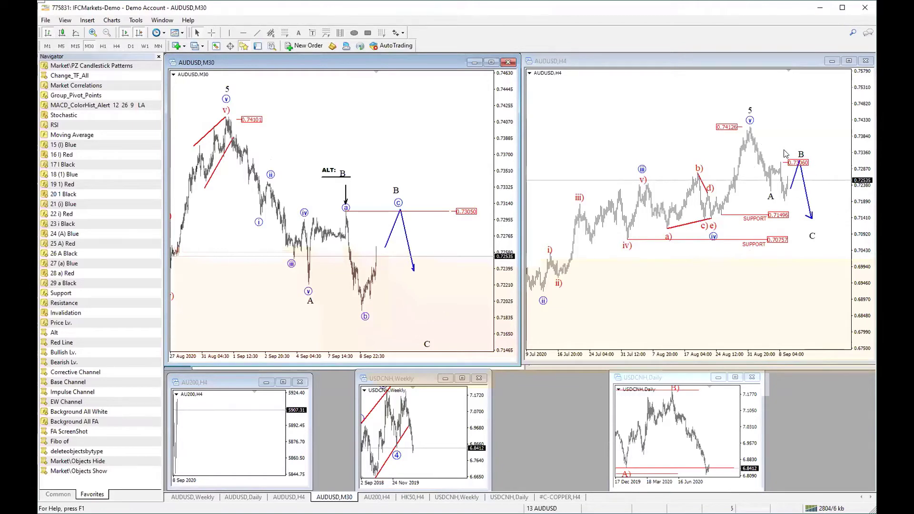
{"action": "left_click", "coordinate": [243, 497]}
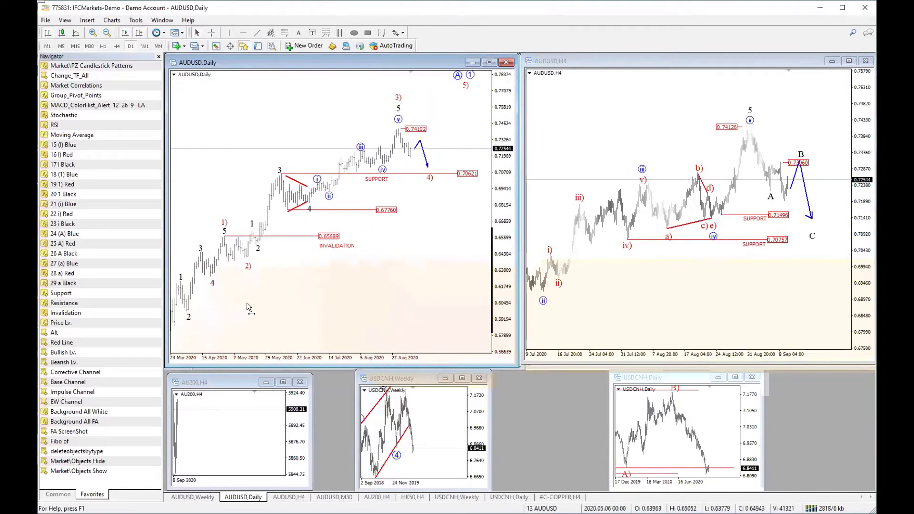
Step: Place the red 4) label beside the AUDUSD daily support and move the H4 C label beside A
{"action": "mouse_move", "coordinate": [247, 302]}
{"action": "left_mouse_down"}
{"action": "mouse_move", "coordinate": [295, 257]}
{"action": "mouse_move", "coordinate": [295, 312]}
{"action": "mouse_move", "coordinate": [260, 314]}
{"action": "left_mouse_up"}
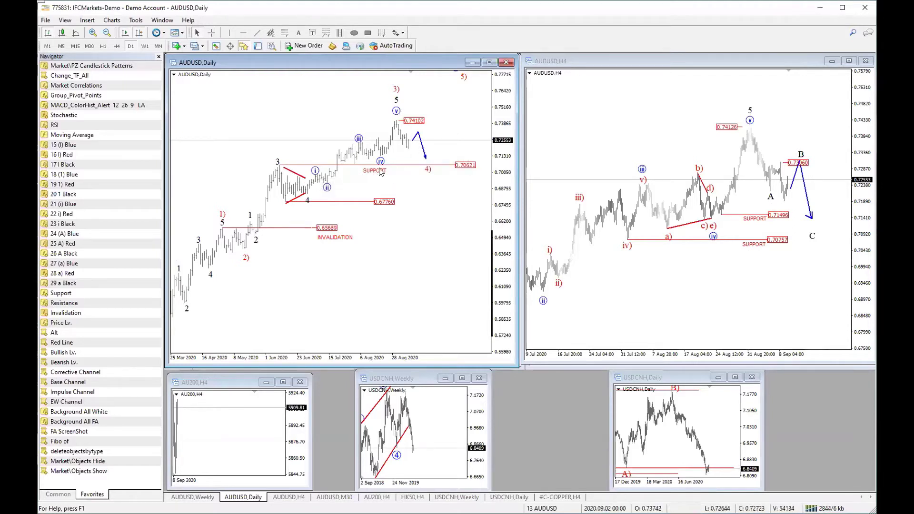
{"action": "middle_click", "coordinate": [463, 173]}
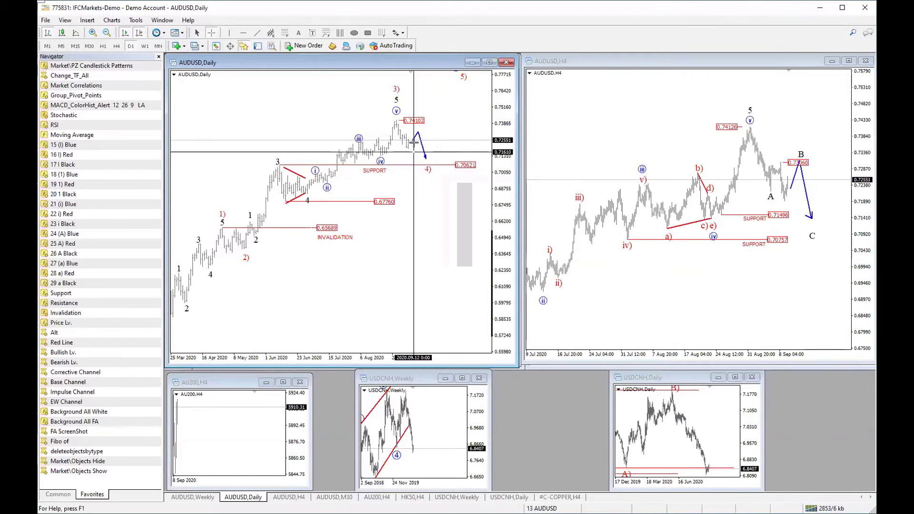
{"action": "left_click", "coordinate": [429, 170]}
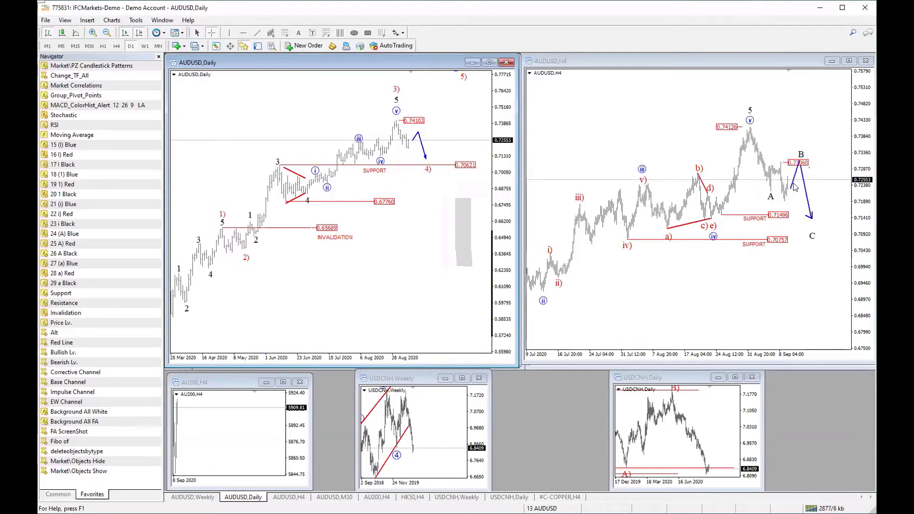
{"action": "left_click", "coordinate": [754, 225]}
{"action": "left_click_drag", "start_coordinate": [812, 236], "coordinate": [785, 208]}
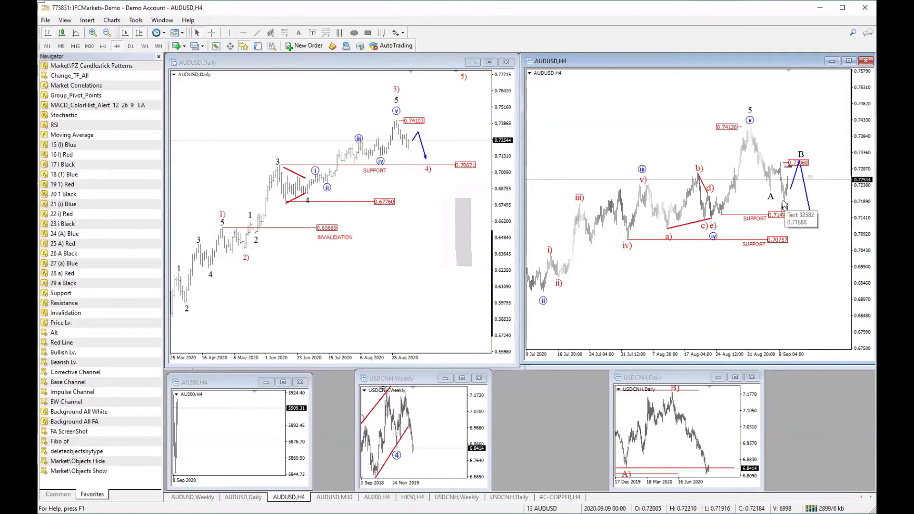
Step: Return the AUDUSD H4 C label below the blue arrowhead and nudge the projection line near B
{"action": "left_click_drag", "start_coordinate": [785, 205], "coordinate": [814, 229]}
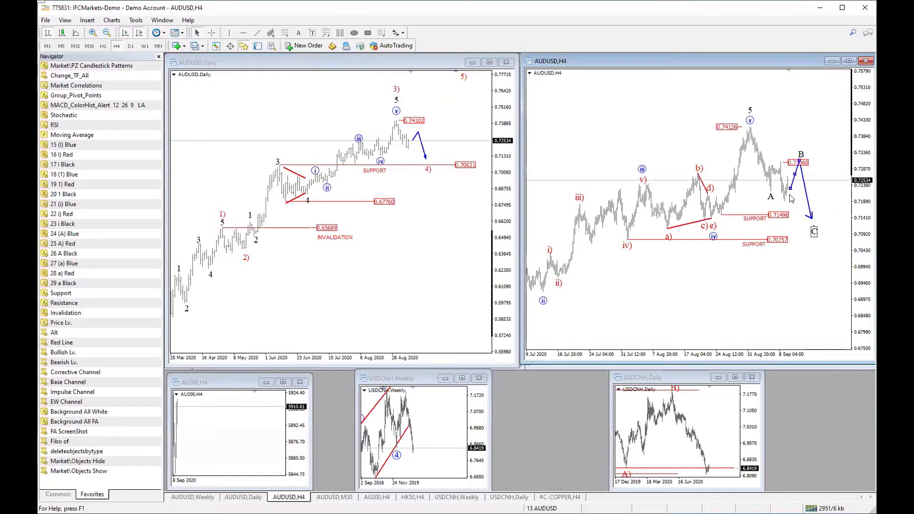
{"action": "left_click_drag", "start_coordinate": [791, 189], "coordinate": [790, 182]}
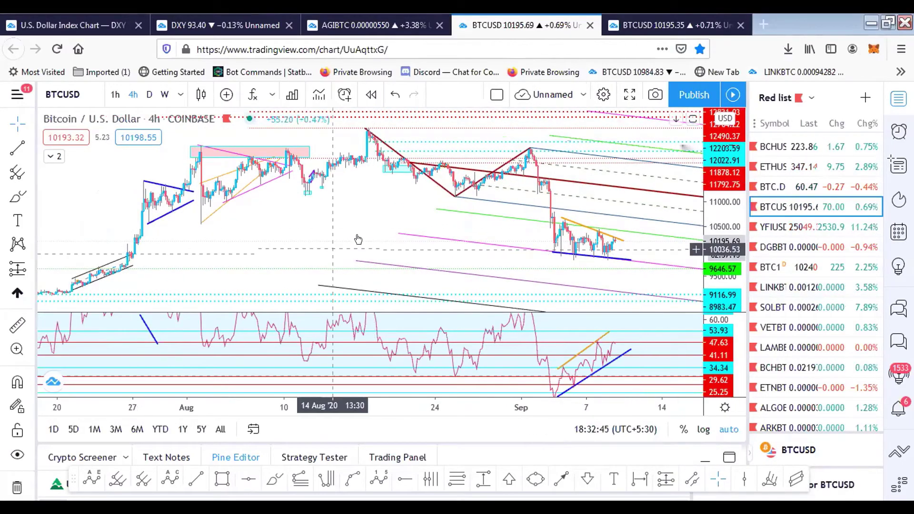
{"action": "scroll", "coordinate": [358, 243], "scroll_direction": "up", "scroll_amount": 3}
{"action": "scroll", "coordinate": [323, 260], "scroll_direction": "up", "scroll_amount": 2}
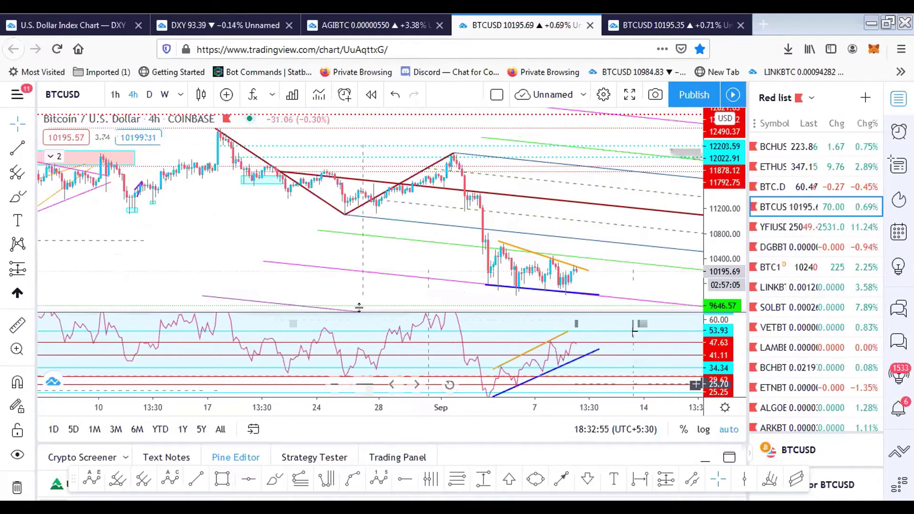
{"action": "left_click_drag", "start_coordinate": [359, 308], "coordinate": [366, 328]}
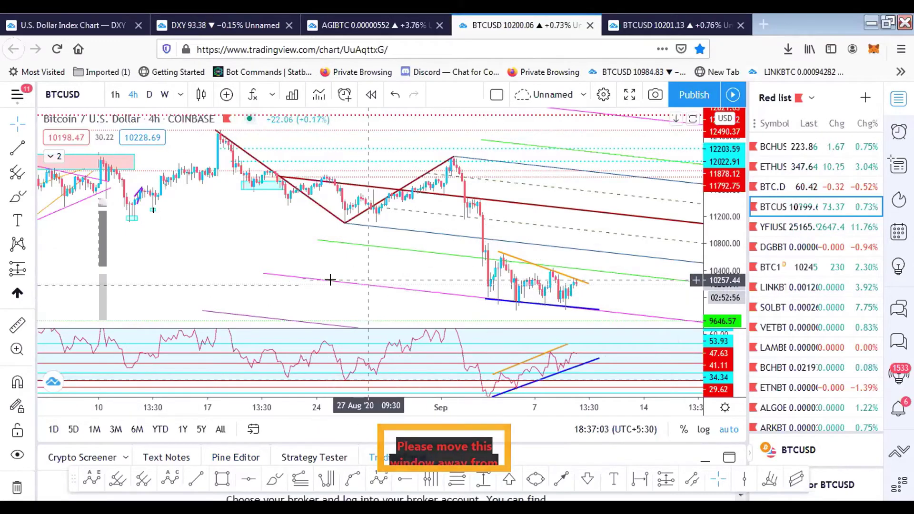
{"action": "scroll", "coordinate": [339, 279], "scroll_direction": "down", "scroll_amount": 3}
{"action": "scroll", "coordinate": [338, 277], "scroll_direction": "up", "scroll_amount": 3}
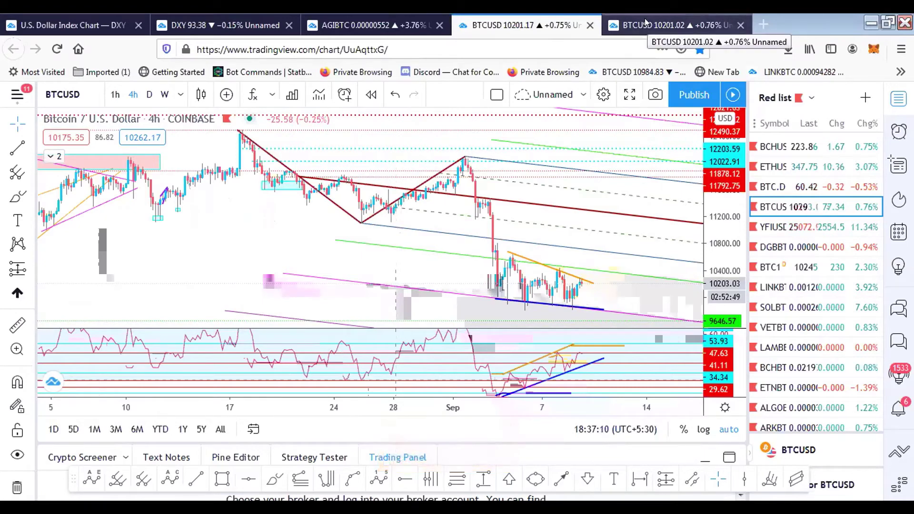
Step: Switch the BTCUSD 4-hour chart to full screen and lower the RSI divider for a taller price pane
{"action": "left_click", "coordinate": [629, 96]}
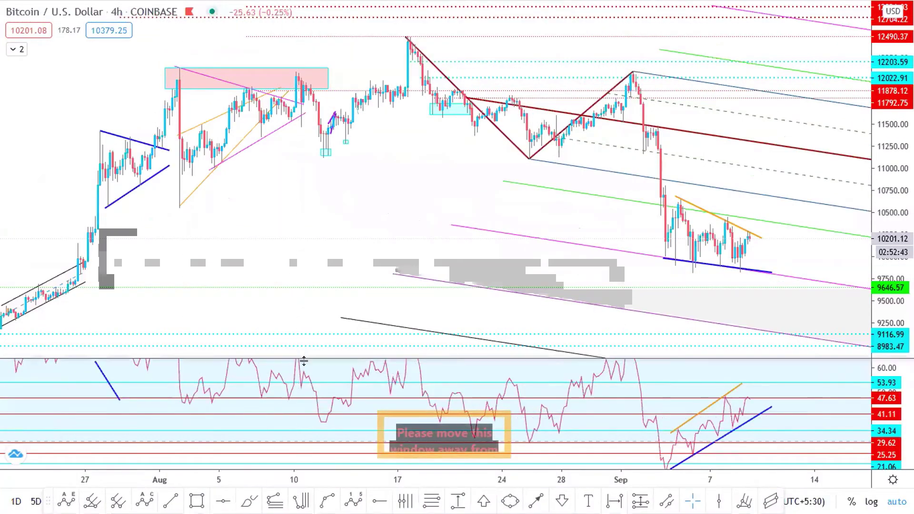
{"action": "left_click_drag", "start_coordinate": [303, 358], "coordinate": [303, 375]}
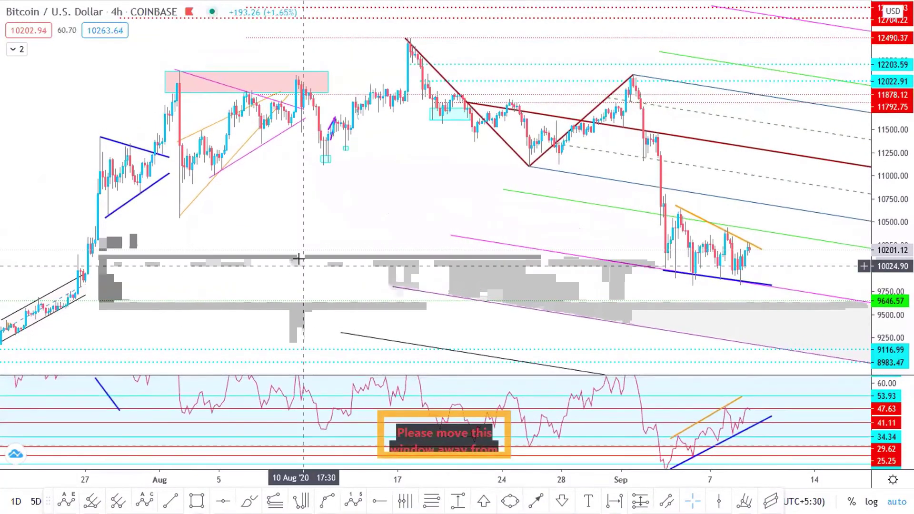
{"action": "scroll", "coordinate": [299, 258], "scroll_direction": "up", "scroll_amount": 2}
{"action": "scroll", "coordinate": [299, 259], "scroll_direction": "down", "scroll_amount": 1}
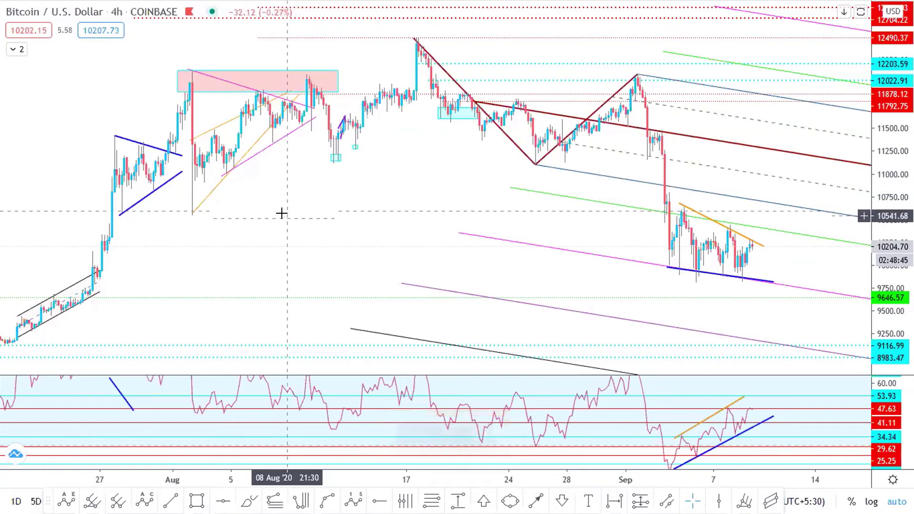
Step: Zoom the BTCUSD 4-hour chart into the late-August to early-September bars and channels
{"action": "scroll", "coordinate": [330, 234], "scroll_direction": "up", "scroll_amount": 2}
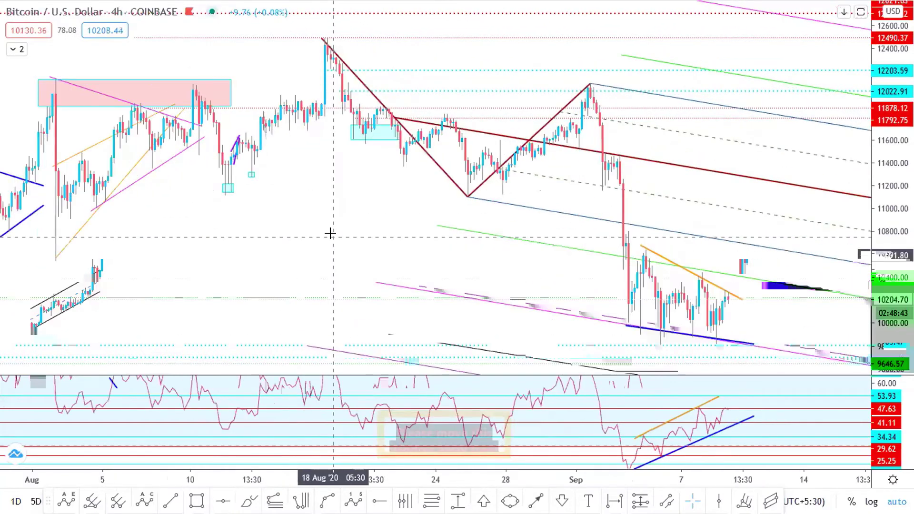
{"action": "scroll", "coordinate": [330, 233], "scroll_direction": "up", "scroll_amount": 1}
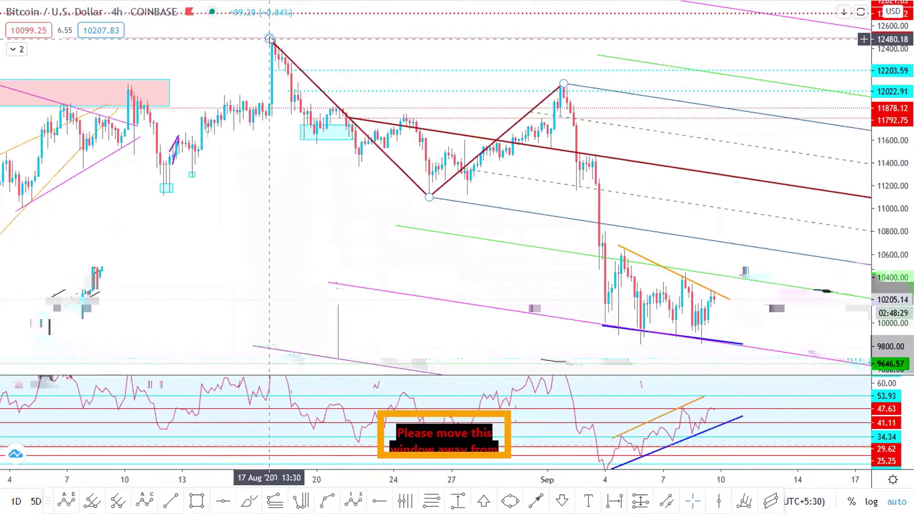
{"action": "scroll", "coordinate": [409, 47], "scroll_direction": "down", "scroll_amount": 3}
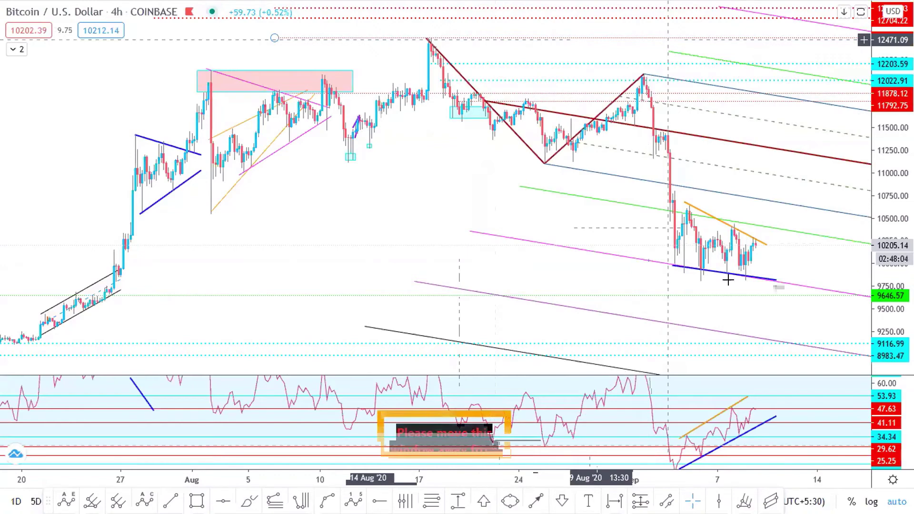
{"action": "scroll", "coordinate": [713, 267], "scroll_direction": "up", "scroll_amount": 3}
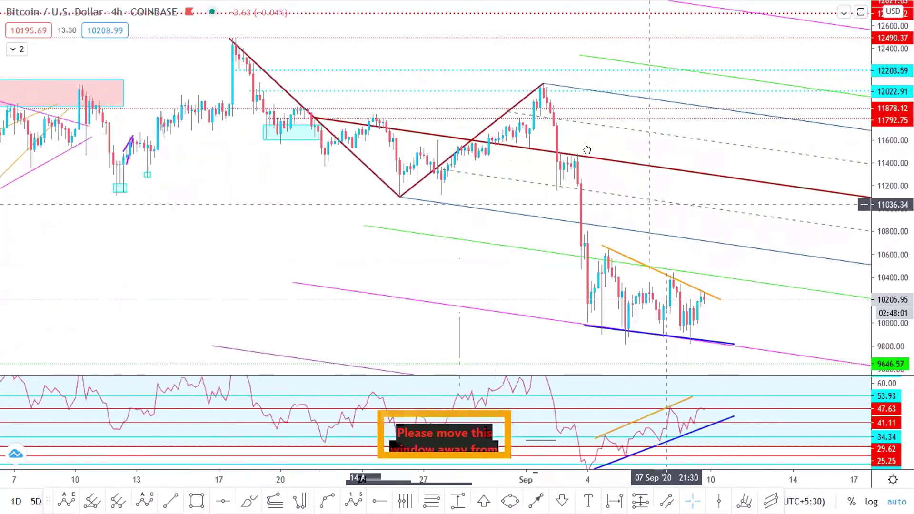
{"action": "scroll", "coordinate": [524, 166], "scroll_direction": "up", "scroll_amount": 3}
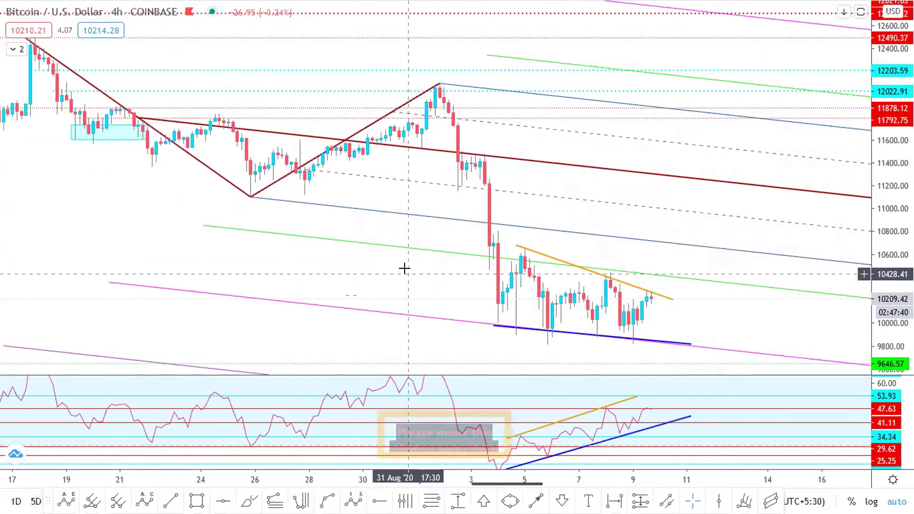
Step: Maximize the price pane, restore the RSI pane below it, and zoom the chart out
{"action": "double_click", "coordinate": [467, 269]}
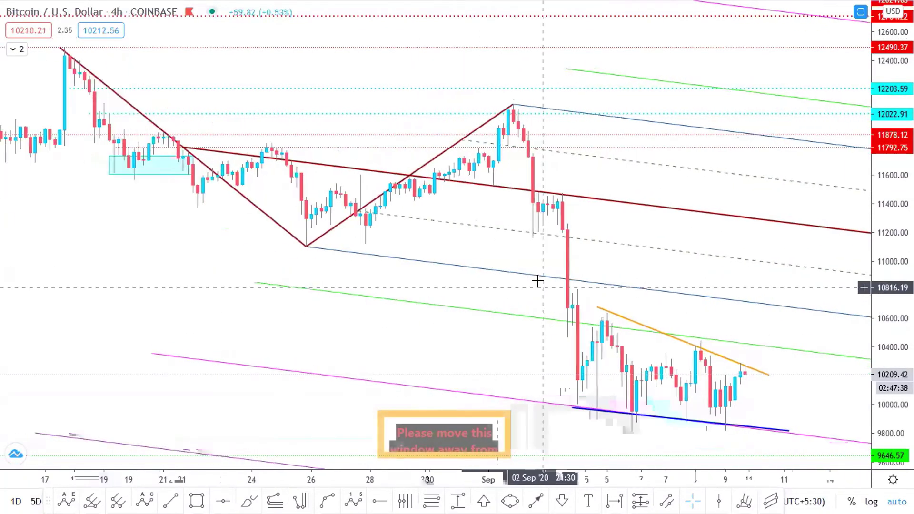
{"action": "scroll", "coordinate": [441, 259], "scroll_direction": "up", "scroll_amount": 3}
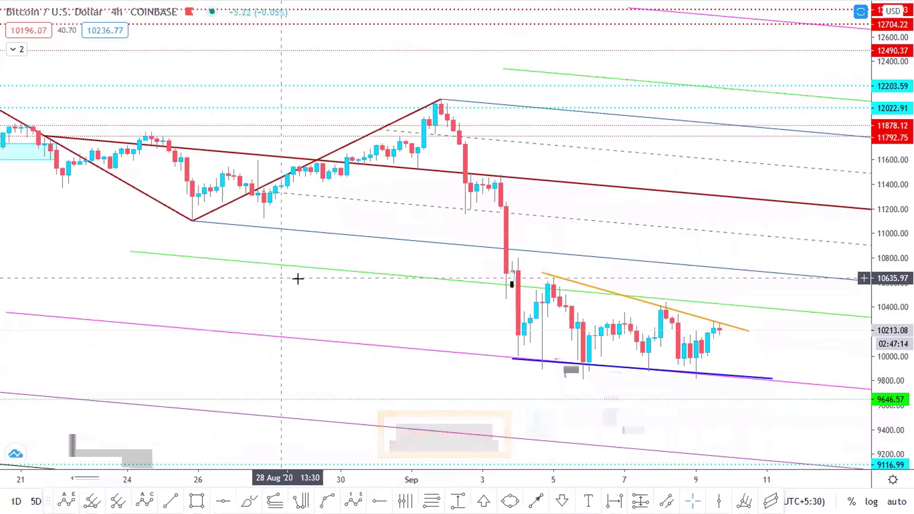
{"action": "scroll", "coordinate": [356, 287], "scroll_direction": "down", "scroll_amount": 2}
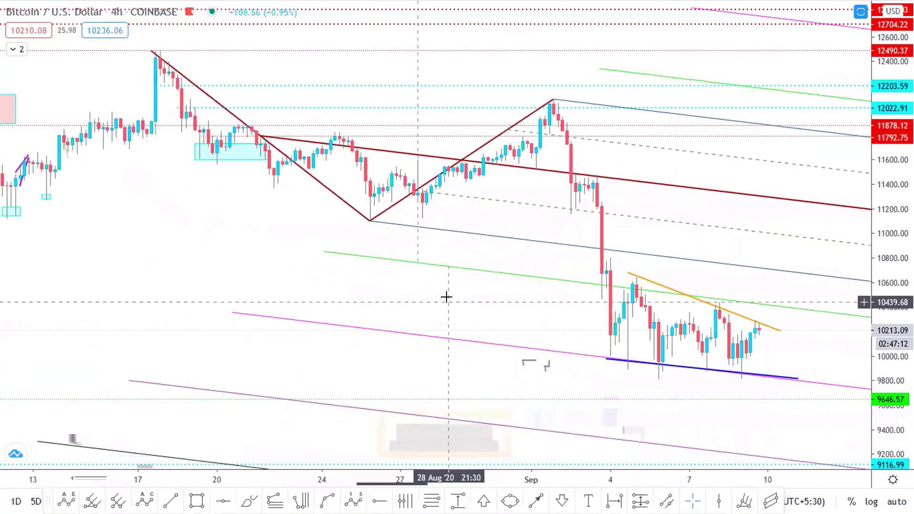
{"action": "double_click", "coordinate": [409, 282]}
{"action": "scroll", "coordinate": [696, 429], "scroll_direction": "up", "scroll_amount": 1}
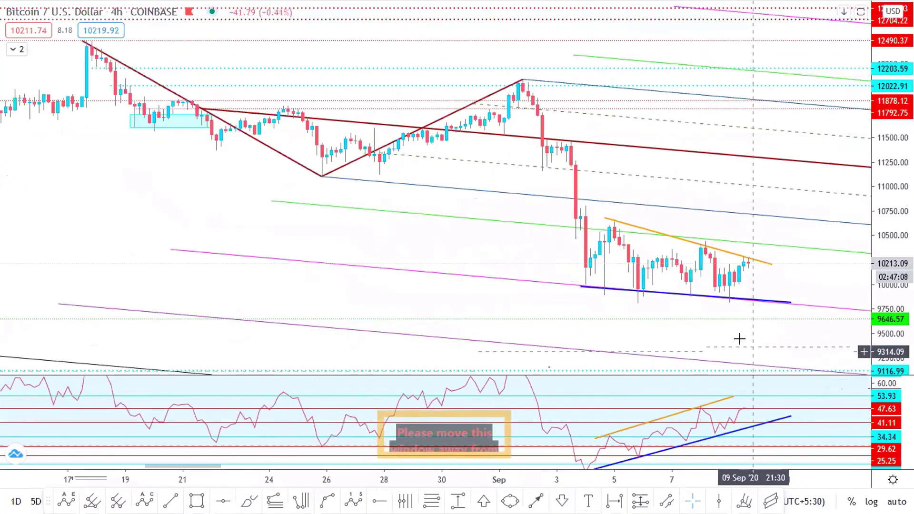
{"action": "scroll", "coordinate": [740, 339], "scroll_direction": "down", "scroll_amount": 3}
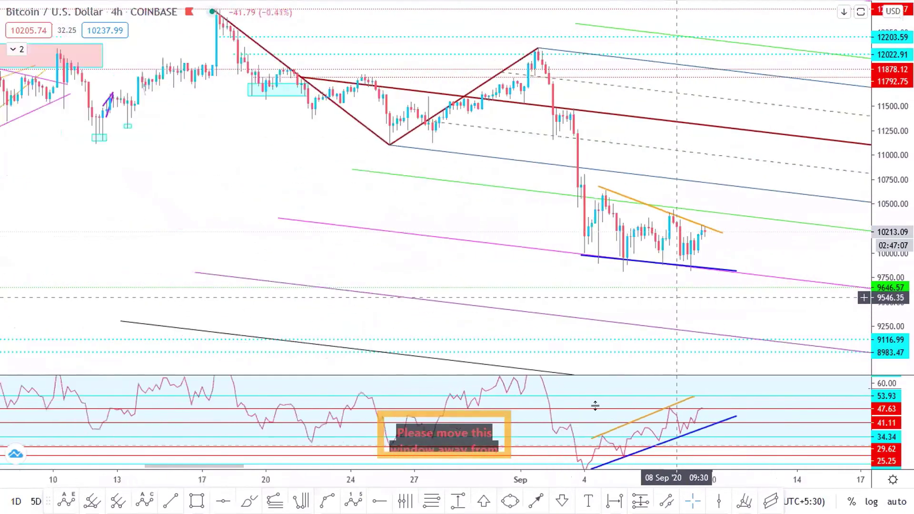
{"action": "scroll", "coordinate": [595, 405], "scroll_direction": "down", "scroll_amount": 1}
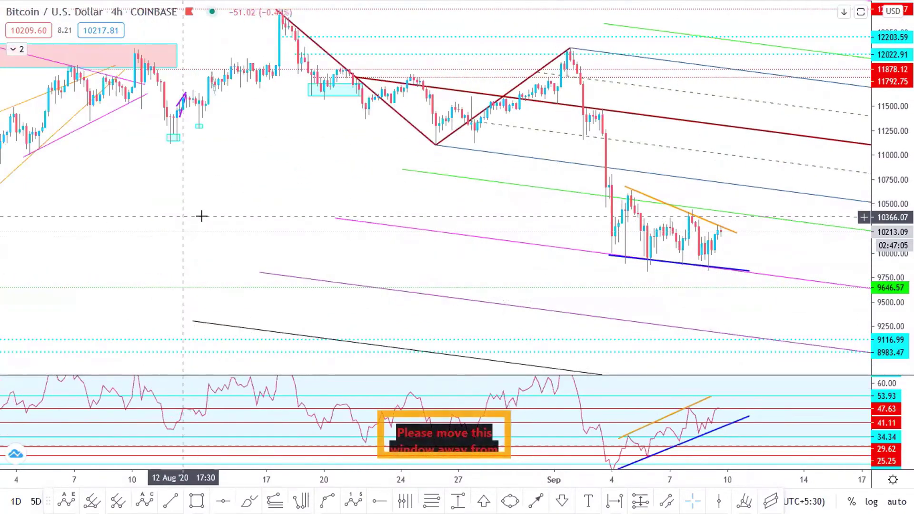
{"action": "scroll", "coordinate": [205, 217], "scroll_direction": "down", "scroll_amount": 2}
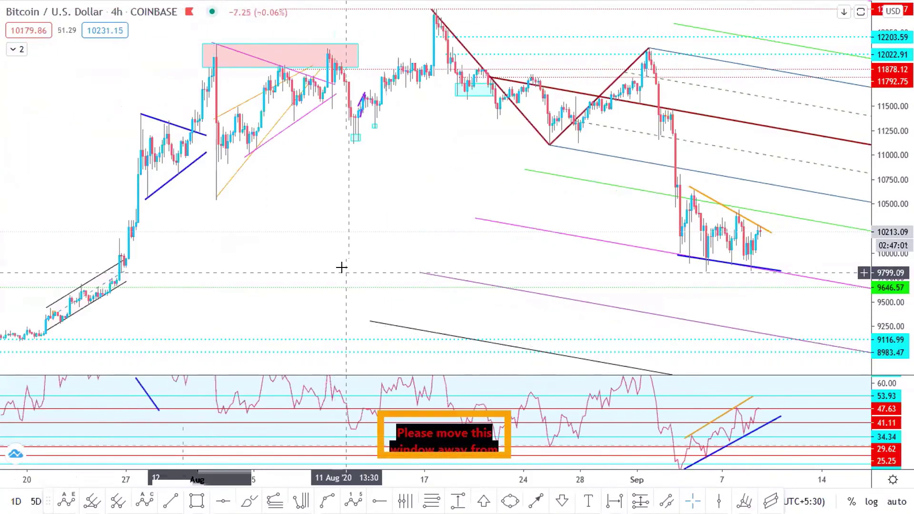
{"action": "scroll", "coordinate": [349, 260], "scroll_direction": "down", "scroll_amount": 5}
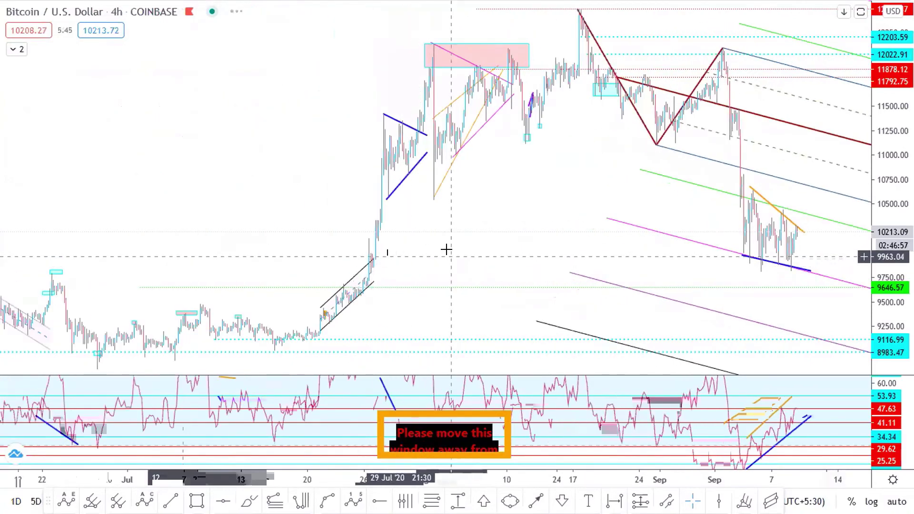
{"action": "scroll", "coordinate": [447, 249], "scroll_direction": "up", "scroll_amount": 5}
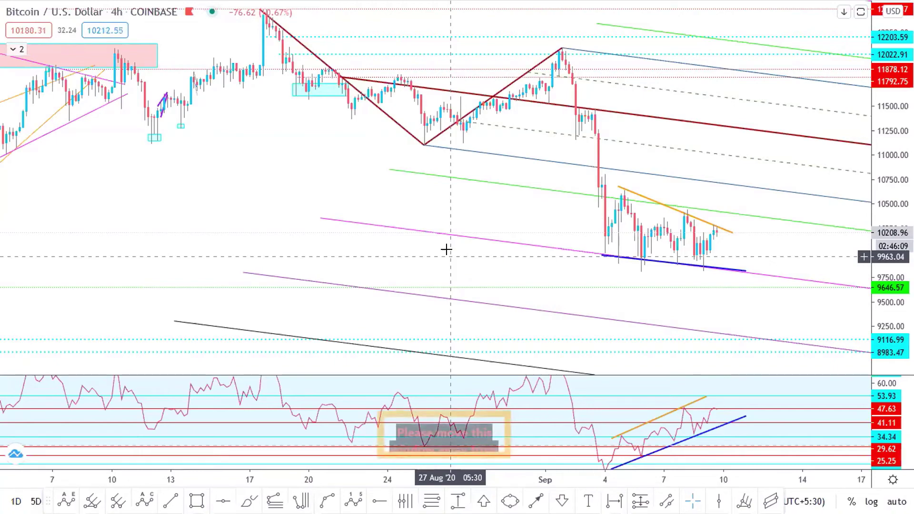
Step: Pan toward later dates through late September and compress the price scale for a wider range
{"action": "left_click_drag", "start_coordinate": [382, 241], "coordinate": [204, 200]}
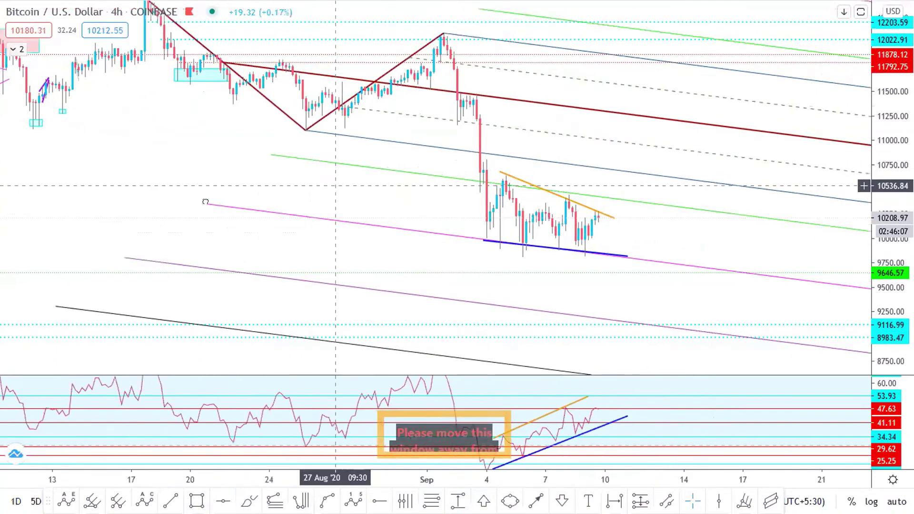
{"action": "scroll", "coordinate": [393, 236], "scroll_direction": "down", "scroll_amount": 3}
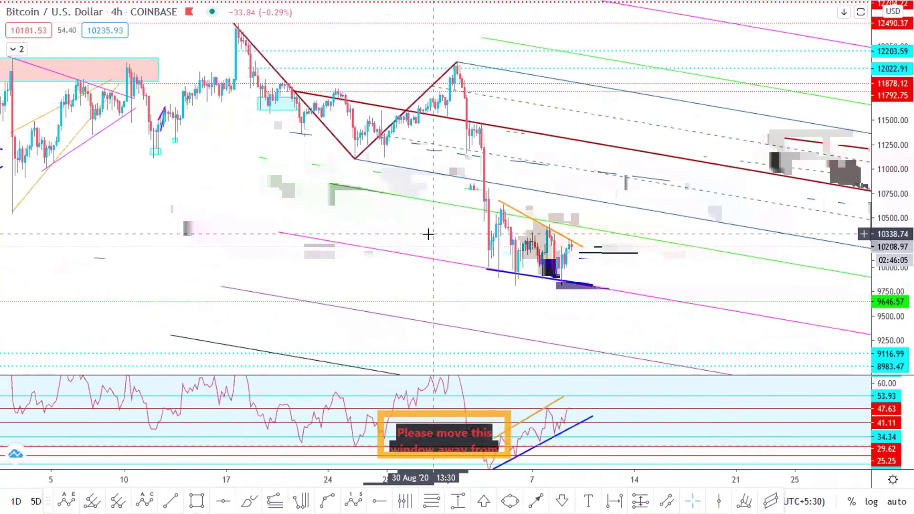
{"action": "scroll", "coordinate": [639, 263], "scroll_direction": "down", "scroll_amount": 1}
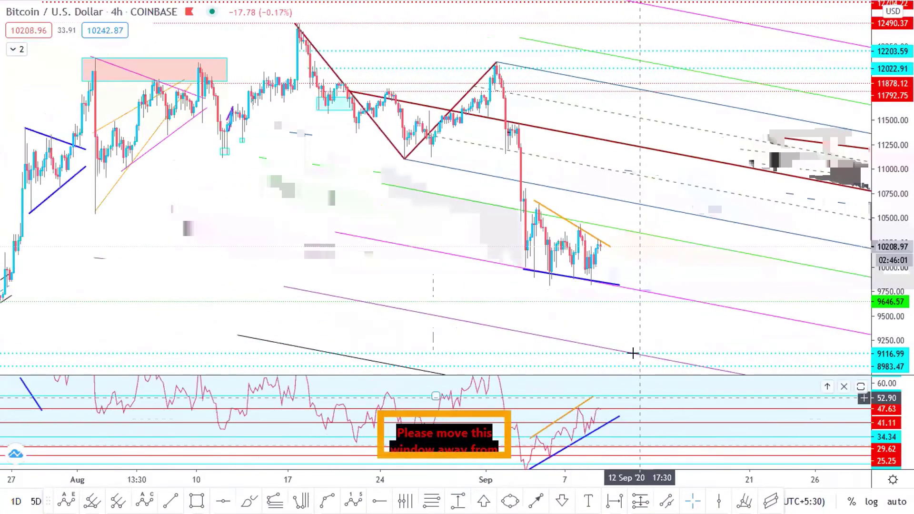
{"action": "scroll", "coordinate": [708, 276], "scroll_direction": "down", "scroll_amount": 1}
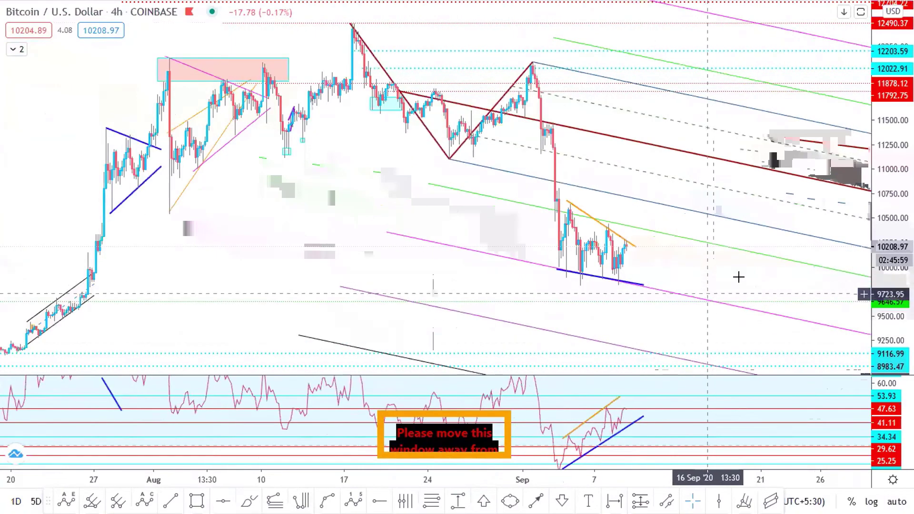
{"action": "mouse_move", "coordinate": [885, 231]}
{"action": "left_mouse_down"}
{"action": "mouse_move", "coordinate": [897, 257]}
{"action": "mouse_move", "coordinate": [898, 234]}
{"action": "left_mouse_up"}
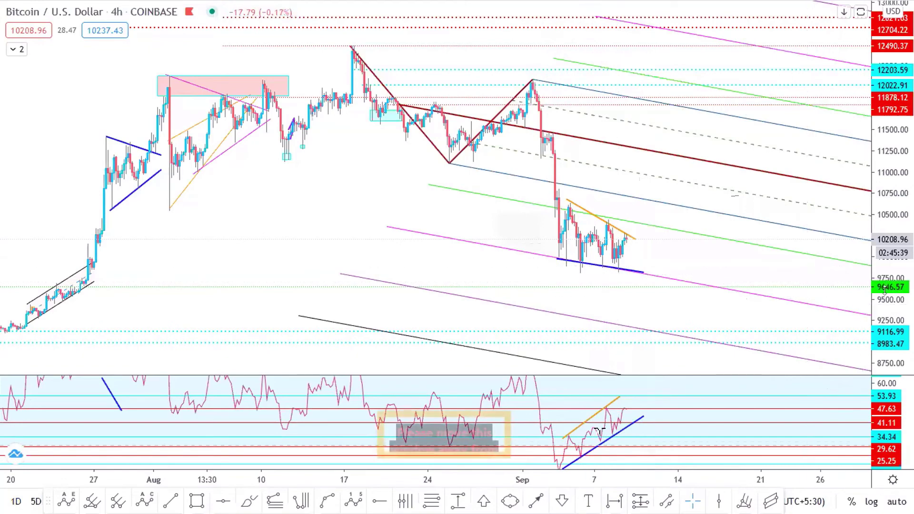
{"action": "scroll", "coordinate": [792, 353], "scroll_direction": "left", "scroll_amount": 5}
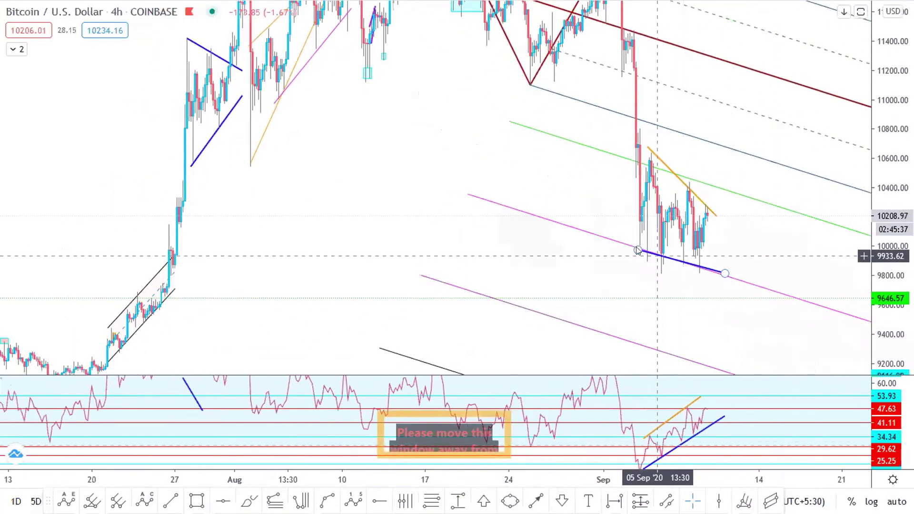
Step: Select the blue support trendline and reframe the chart so mid/late September shows on the right
{"action": "left_click", "coordinate": [702, 272]}
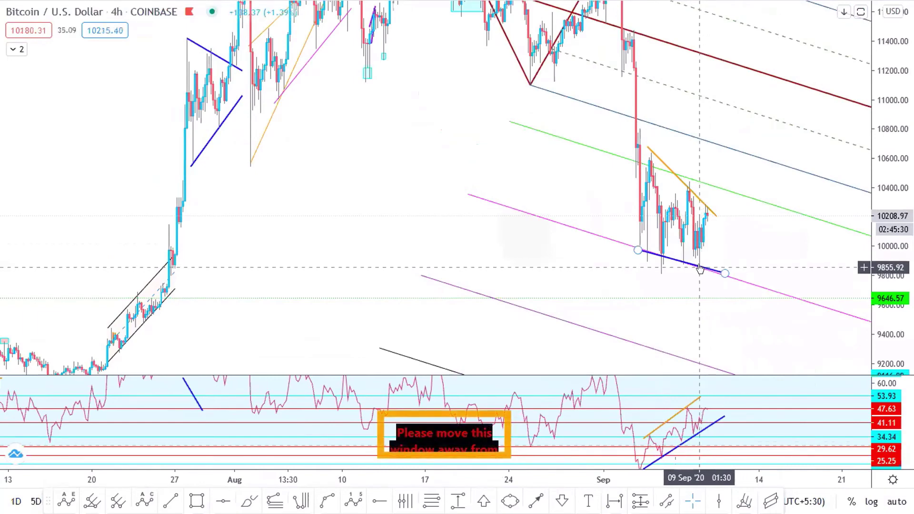
{"action": "scroll", "coordinate": [715, 248], "scroll_direction": "up", "scroll_amount": 4}
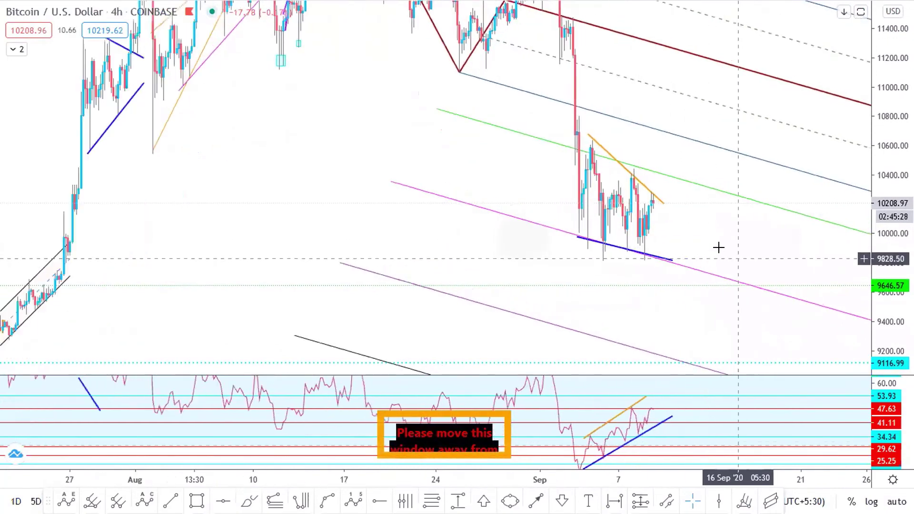
{"action": "scroll", "coordinate": [895, 247], "scroll_direction": "down", "scroll_amount": 4}
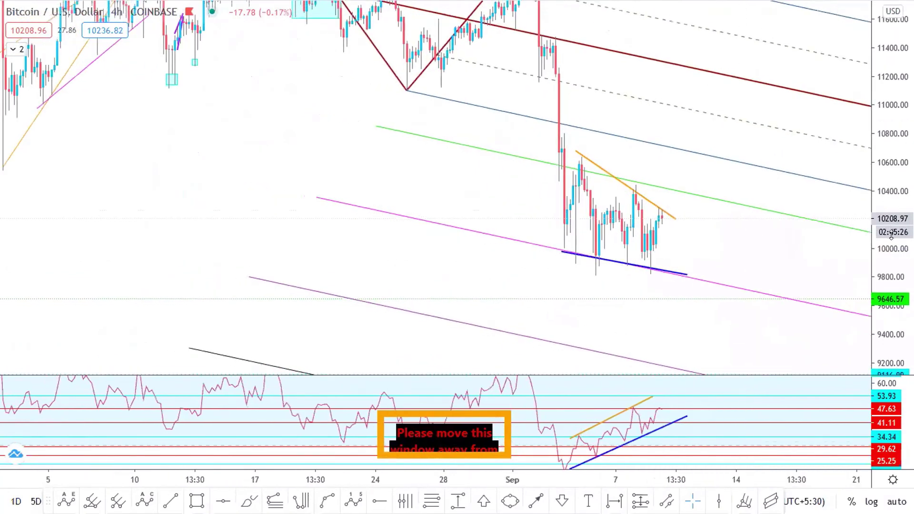
{"action": "left_click_drag", "start_coordinate": [895, 247], "coordinate": [895, 253]}
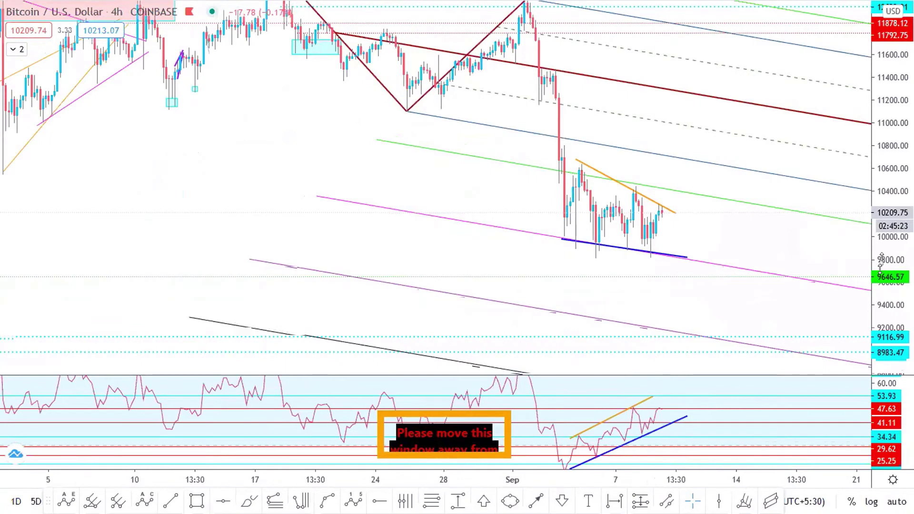
{"action": "left_click_drag", "start_coordinate": [748, 233], "coordinate": [706, 224]}
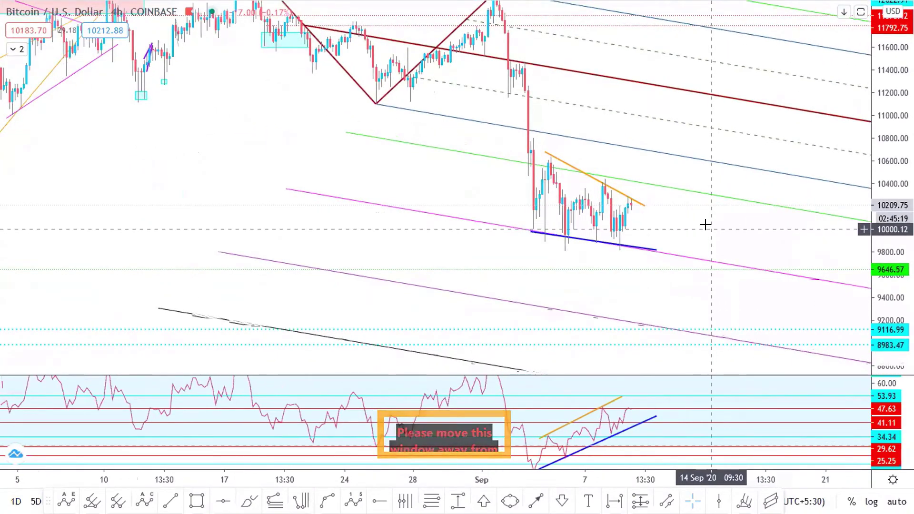
{"action": "left_click_drag", "start_coordinate": [706, 224], "coordinate": [758, 226]}
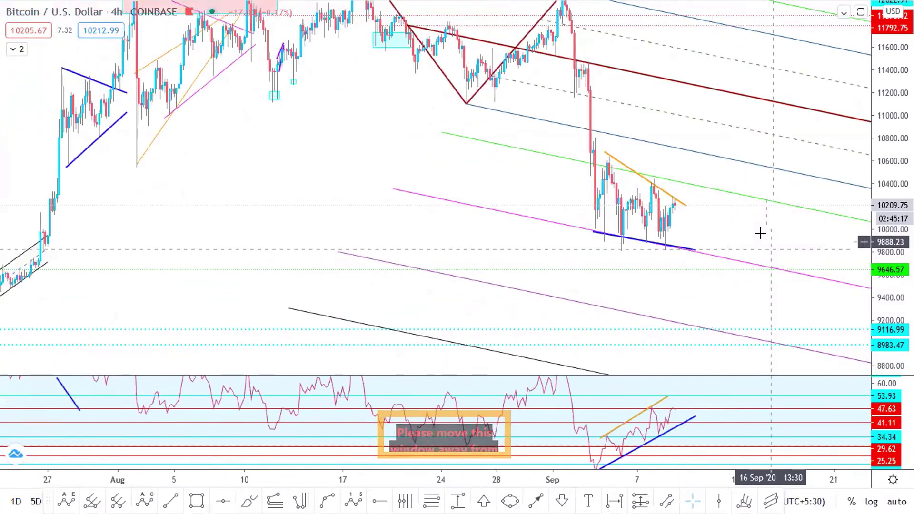
{"action": "scroll", "coordinate": [757, 226], "scroll_direction": "up", "scroll_amount": 2}
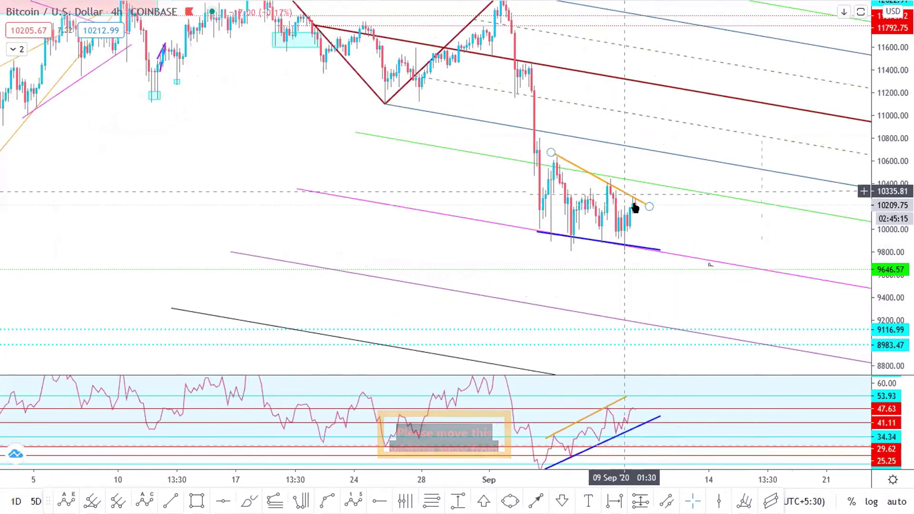
{"action": "left_click_drag", "start_coordinate": [669, 233], "coordinate": [647, 227]}
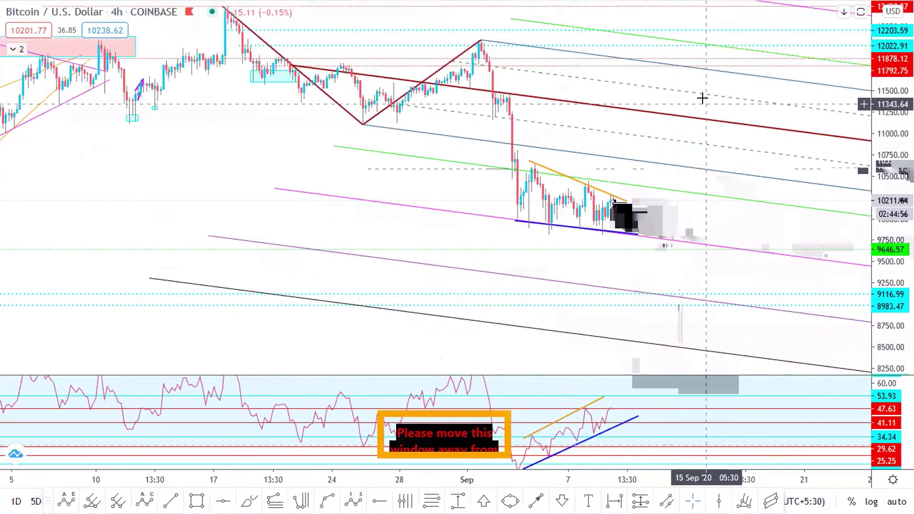
Step: Pan and zoom out the 4h chart until the time axis reaches early October
{"action": "mouse_move", "coordinate": [700, 96]}
{"action": "left_mouse_down"}
{"action": "mouse_move", "coordinate": [628, 150]}
{"action": "mouse_move", "coordinate": [650, 139]}
{"action": "left_mouse_up"}
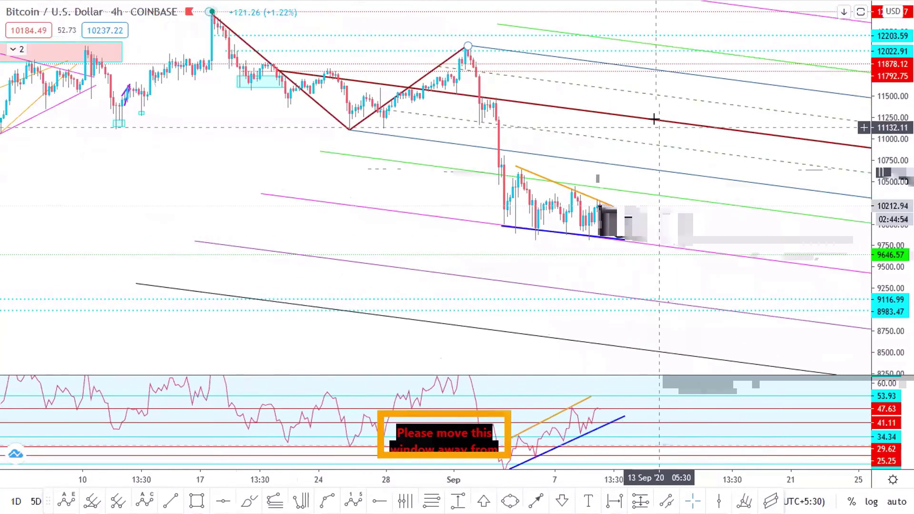
{"action": "left_click_drag", "start_coordinate": [684, 102], "coordinate": [667, 121]}
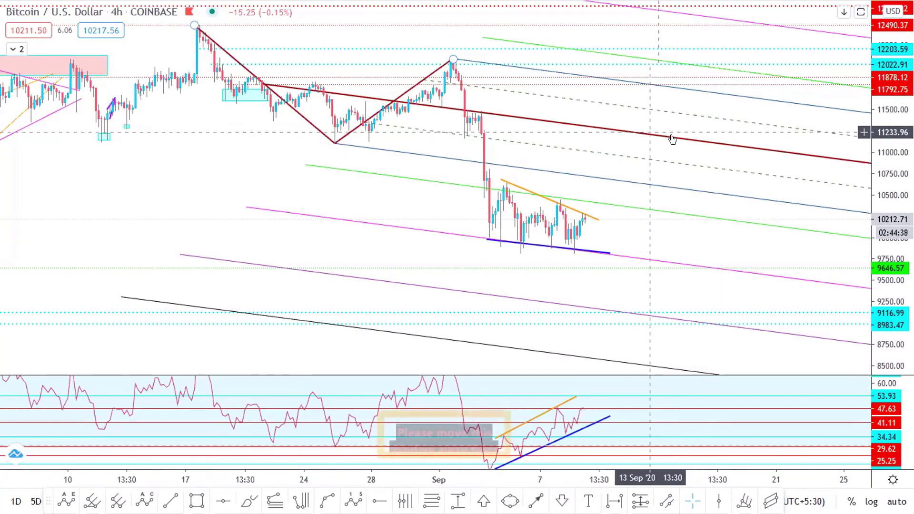
{"action": "left_click_drag", "start_coordinate": [686, 124], "coordinate": [668, 149]}
{"action": "scroll", "coordinate": [668, 149], "scroll_direction": "down", "scroll_amount": 3}
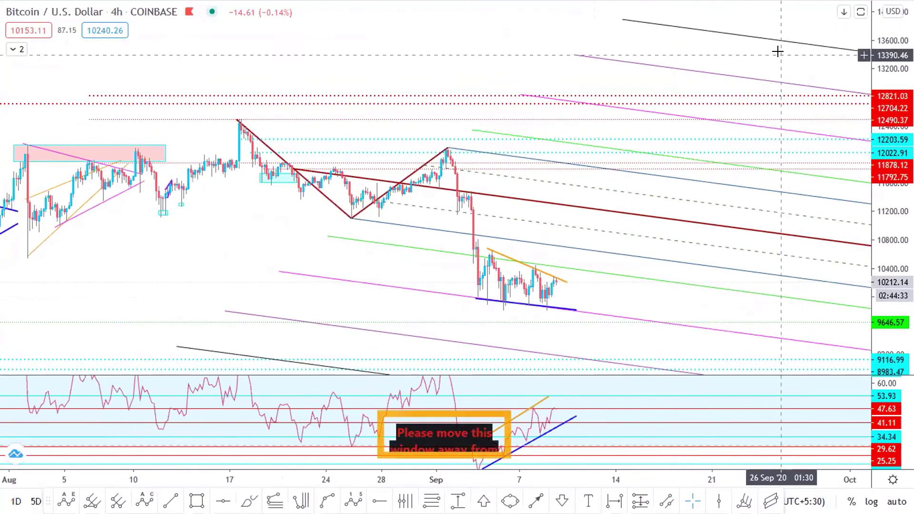
{"action": "left_click_drag", "start_coordinate": [688, 61], "coordinate": [665, 56]}
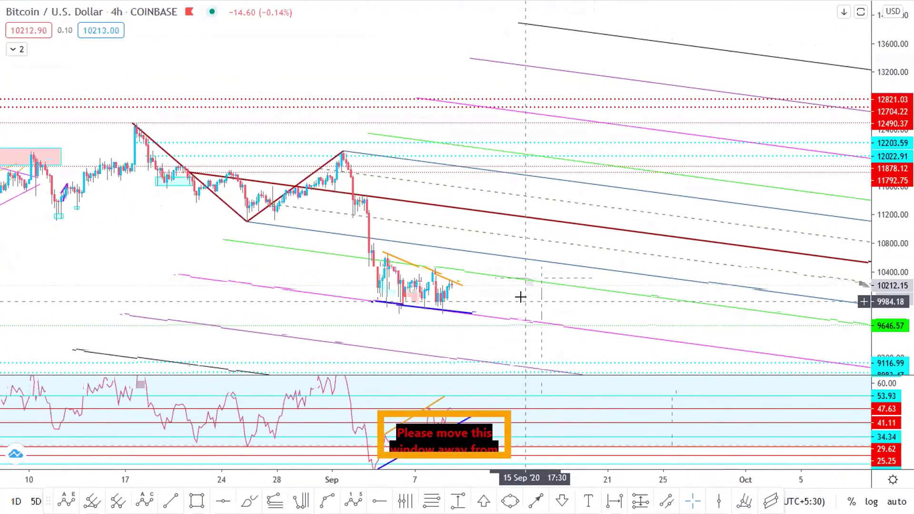
{"action": "left_click_drag", "start_coordinate": [575, 216], "coordinate": [628, 356]}
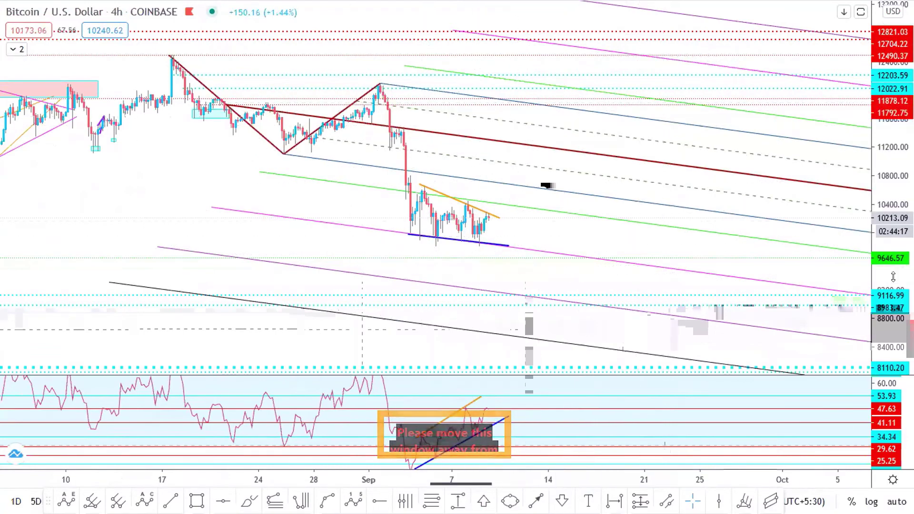
Step: Rescale the price axis and zoom the 4h chart view
{"action": "left_click_drag", "start_coordinate": [898, 244], "coordinate": [567, 226]}
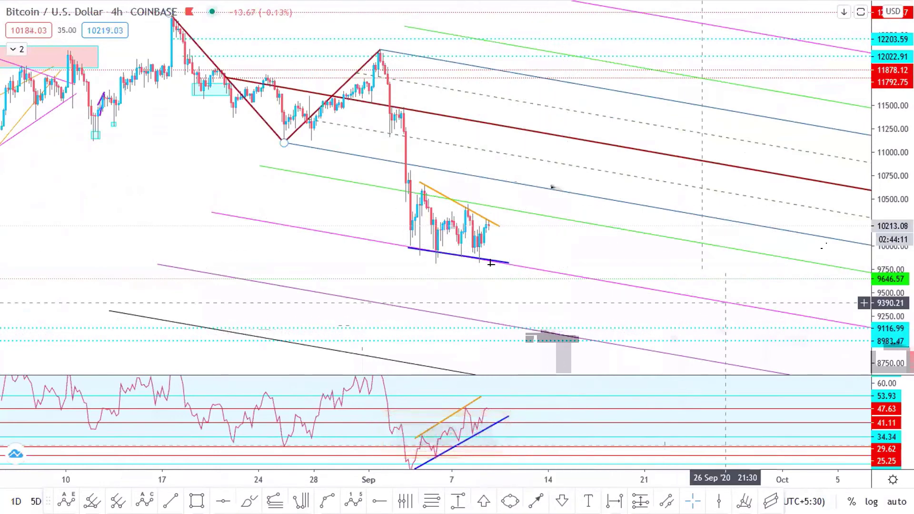
{"action": "left_click_drag", "start_coordinate": [881, 208], "coordinate": [881, 228]}
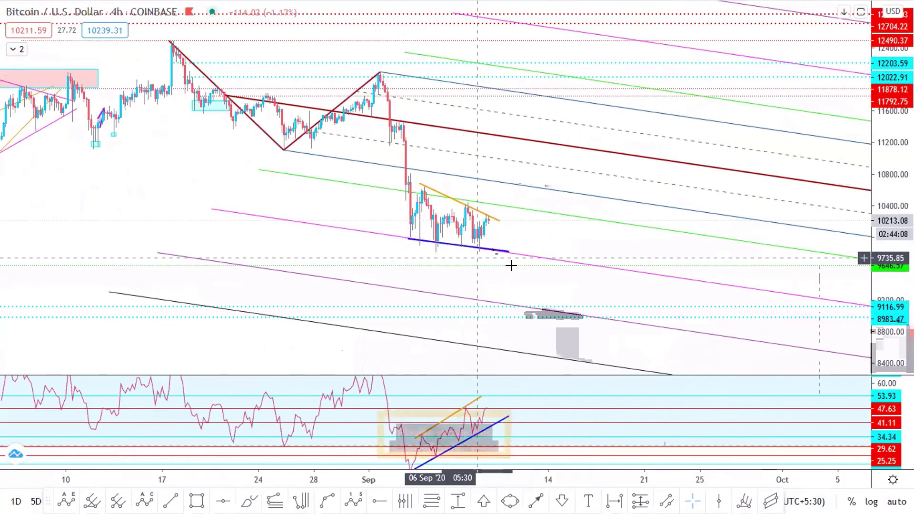
{"action": "scroll", "coordinate": [538, 276], "scroll_direction": "down", "scroll_amount": 1}
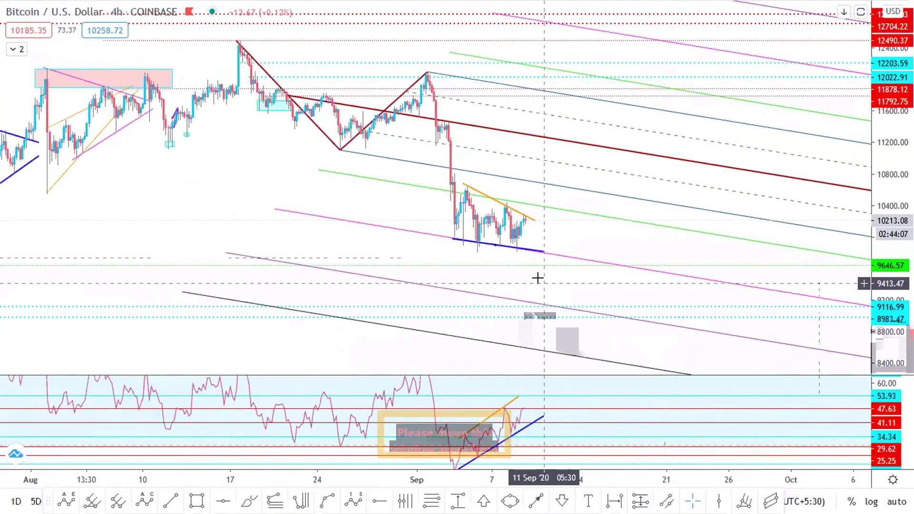
{"action": "scroll", "coordinate": [537, 278], "scroll_direction": "down", "scroll_amount": 2}
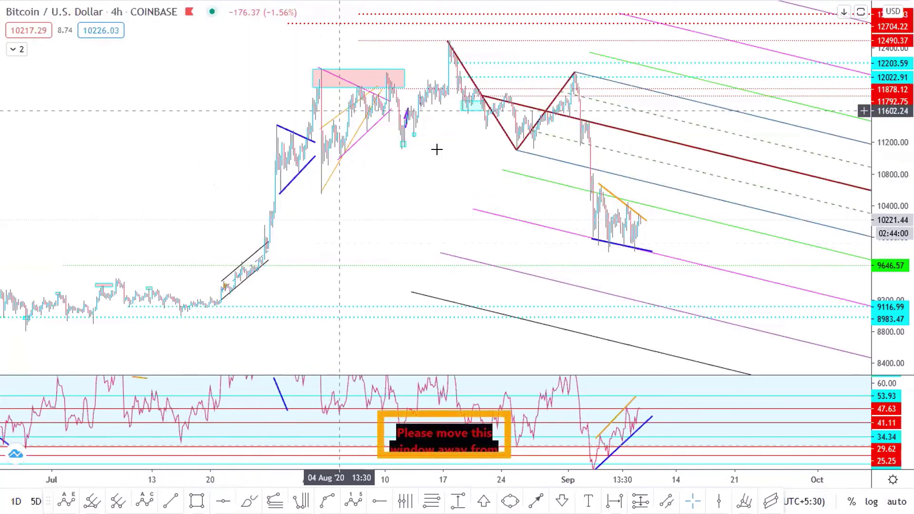
{"action": "scroll", "coordinate": [501, 196], "scroll_direction": "up", "scroll_amount": 4}
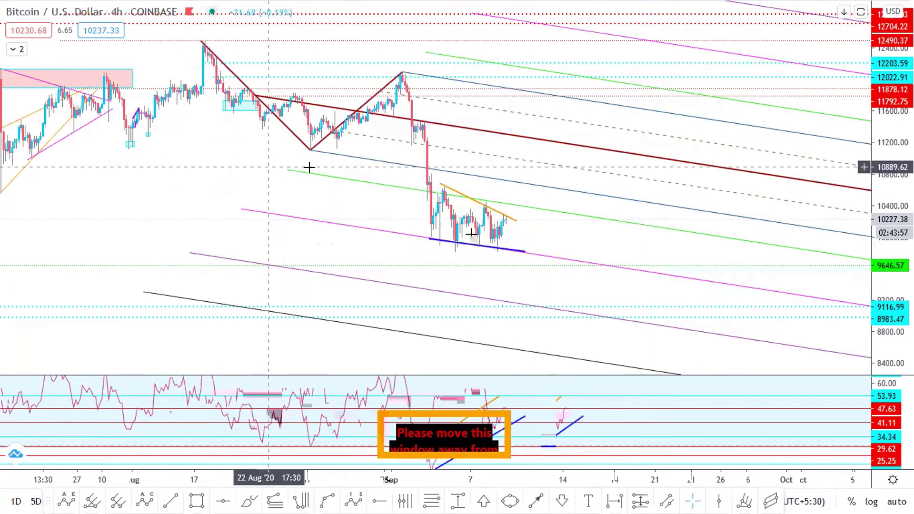
{"action": "scroll", "coordinate": [234, 120], "scroll_direction": "down", "scroll_amount": 1}
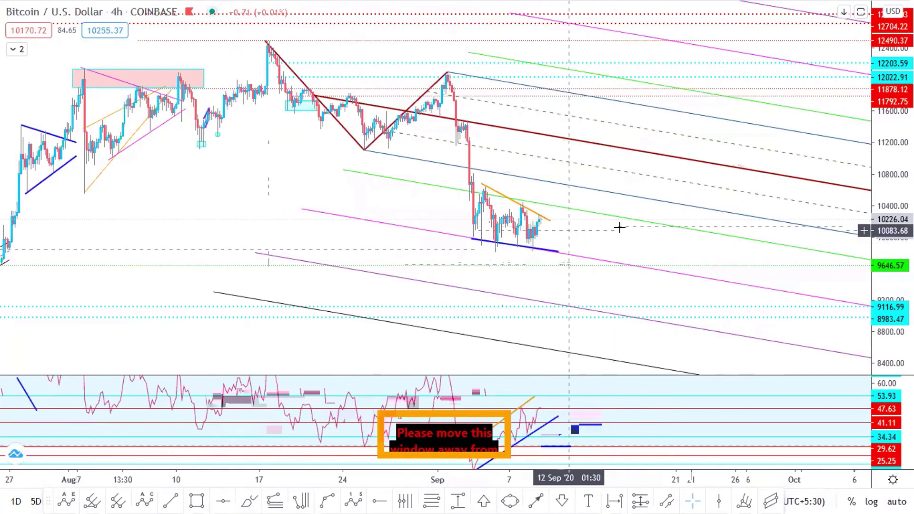
{"action": "scroll", "coordinate": [629, 221], "scroll_direction": "down", "scroll_amount": 1}
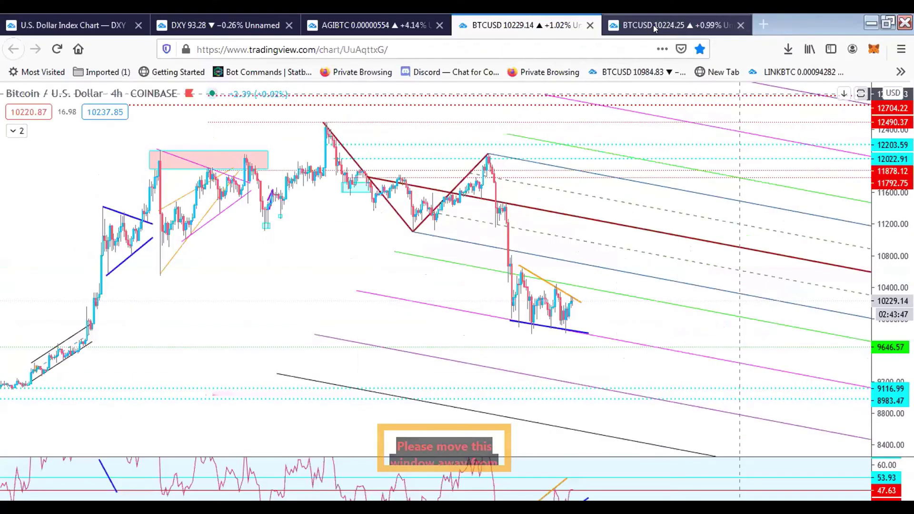
Step: Switch to the daily BTCUSD tab, keep the current layout, delete the Fibonacci retracement, and go fullscreen
{"action": "left_click", "coordinate": [653, 25]}
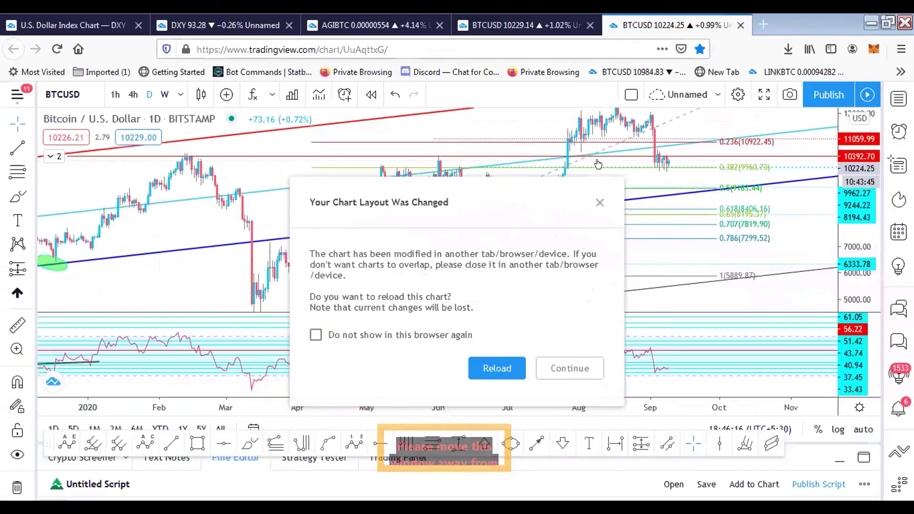
{"action": "left_click", "coordinate": [584, 371]}
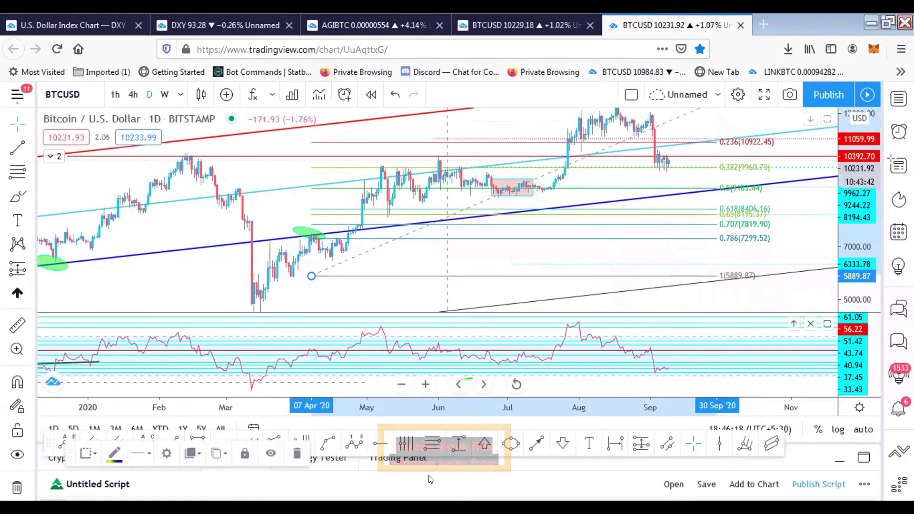
{"action": "key", "text": "Delete"}
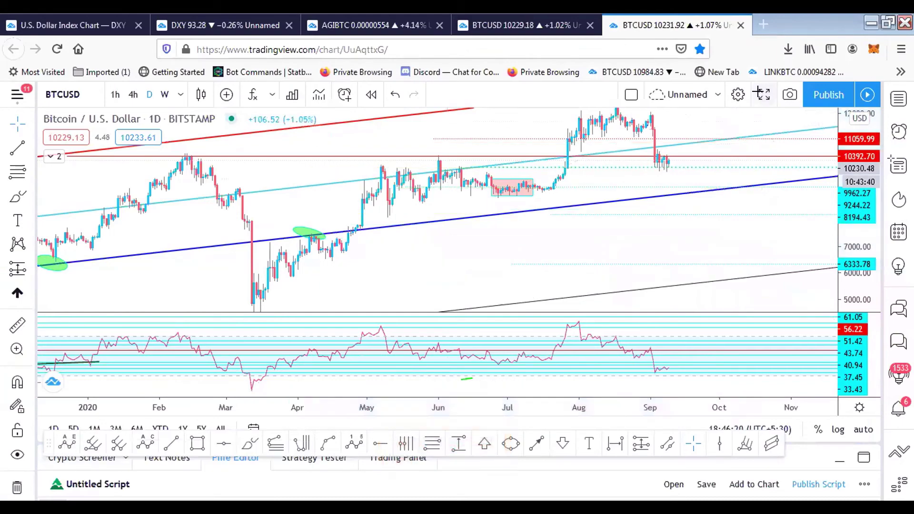
{"action": "left_click", "coordinate": [762, 94]}
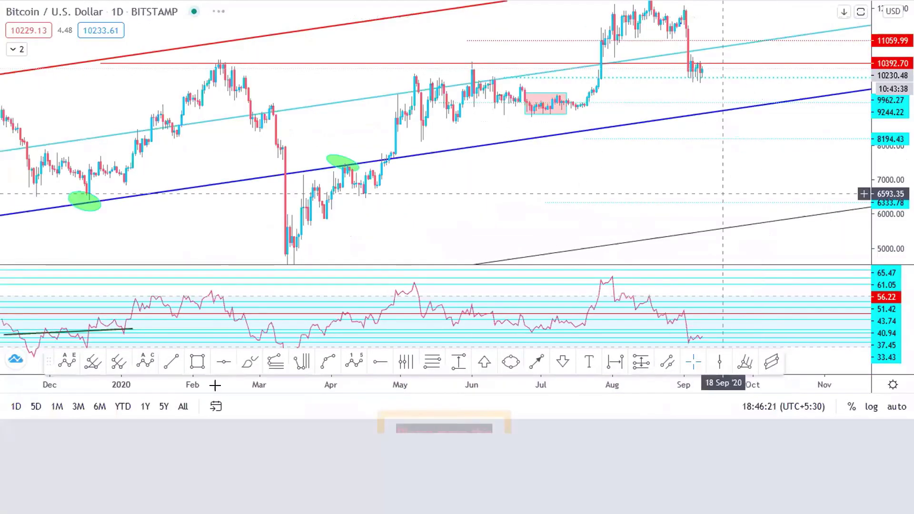
Step: Go full screen, restore the blue RSI trend line, and extend its end to 08 Sep
{"action": "key", "text": "shift+f"}
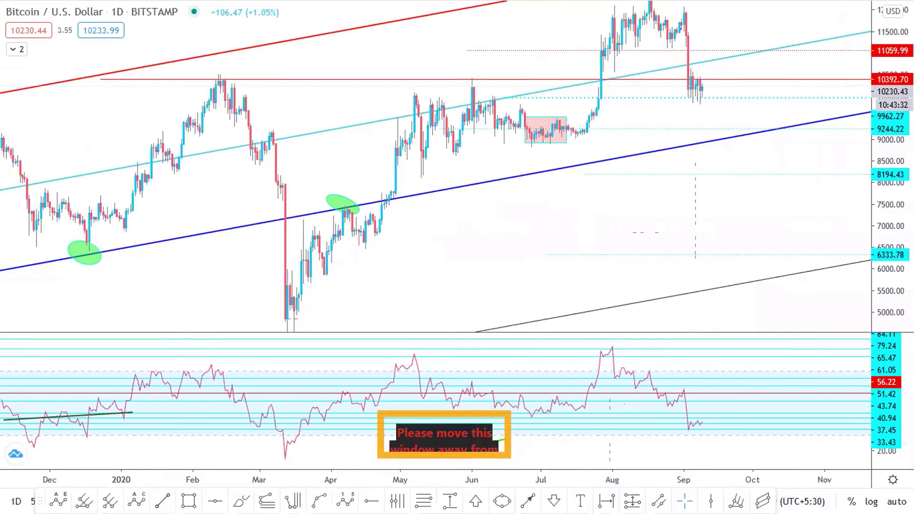
{"action": "key", "text": "ctrl+z"}
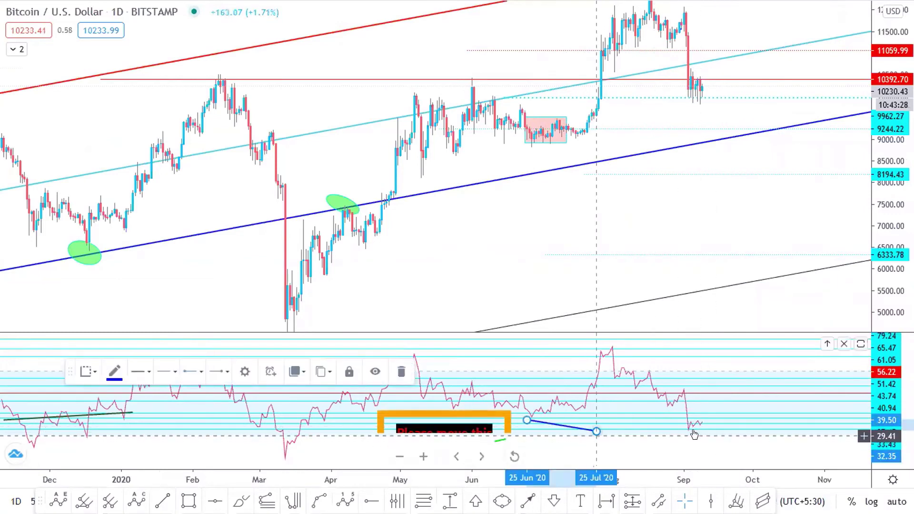
{"action": "left_click_drag", "start_coordinate": [696, 410], "coordinate": [699, 427]}
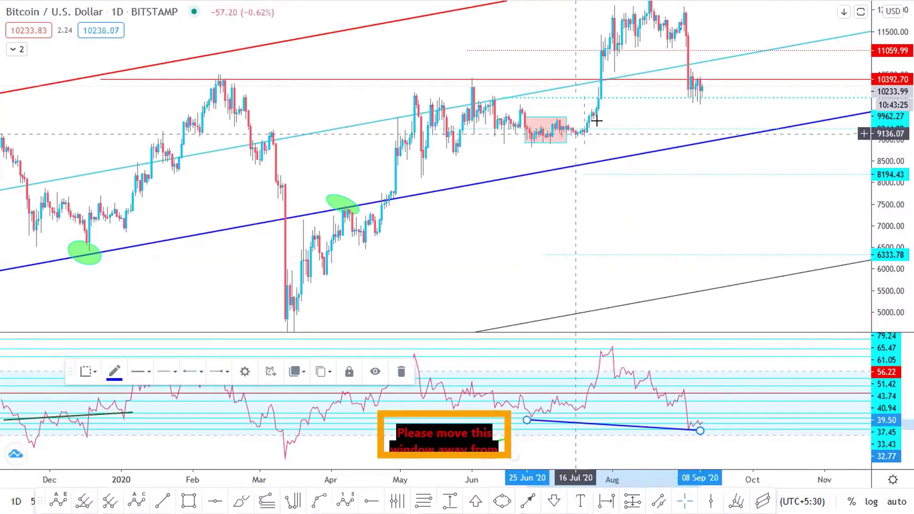
Step: Zoom and pan toward later months, then pick the Vertical Line tool (Alt+V) near 11 Sep
{"action": "scroll", "coordinate": [707, 98], "scroll_direction": "up", "scroll_amount": 5}
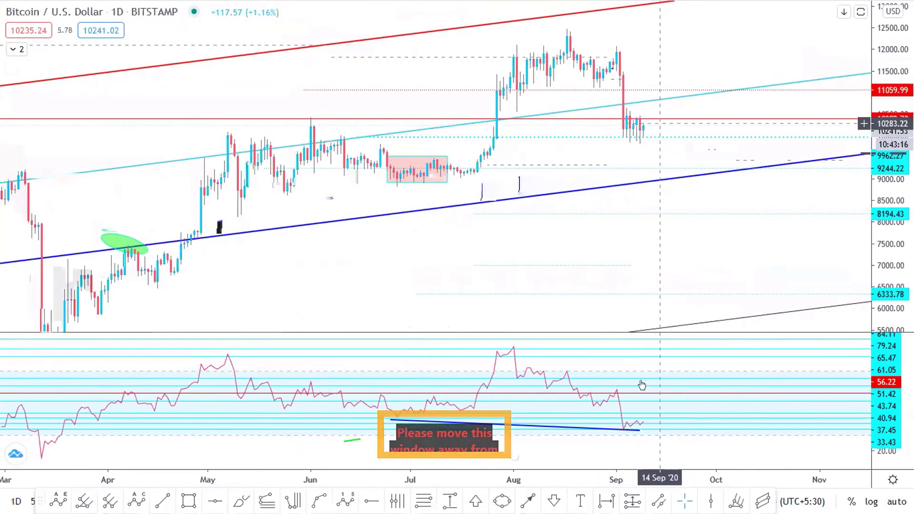
{"action": "scroll", "coordinate": [656, 148], "scroll_direction": "down", "scroll_amount": 1}
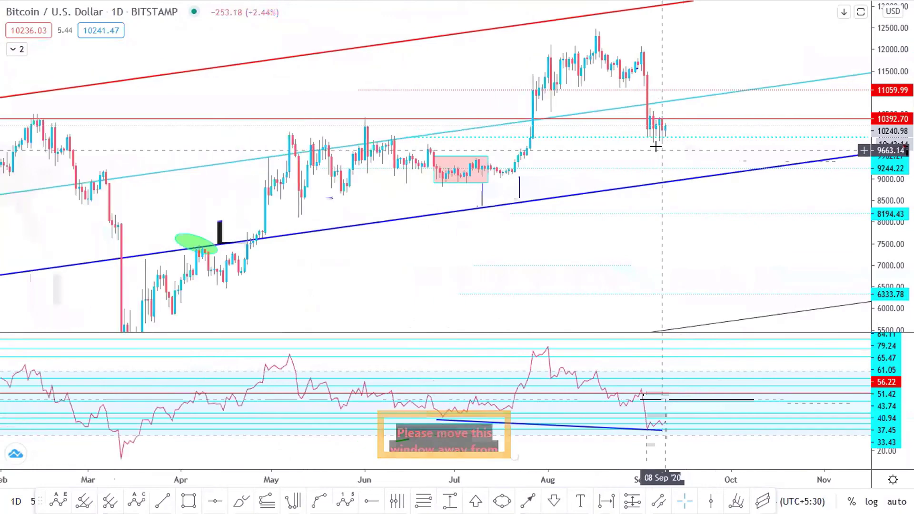
{"action": "scroll", "coordinate": [743, 152], "scroll_direction": "down", "scroll_amount": 3}
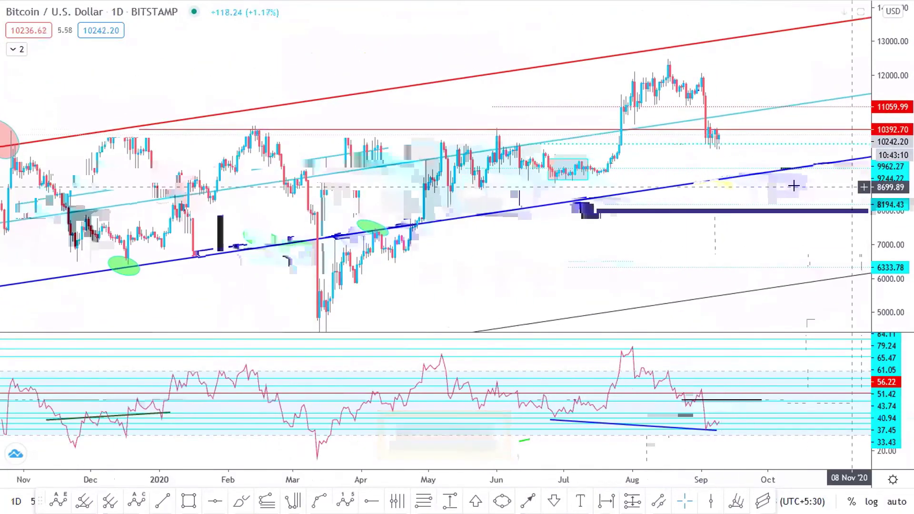
{"action": "scroll", "coordinate": [794, 186], "scroll_direction": "down", "scroll_amount": 1}
{"action": "left_click_drag", "start_coordinate": [762, 174], "coordinate": [709, 180]}
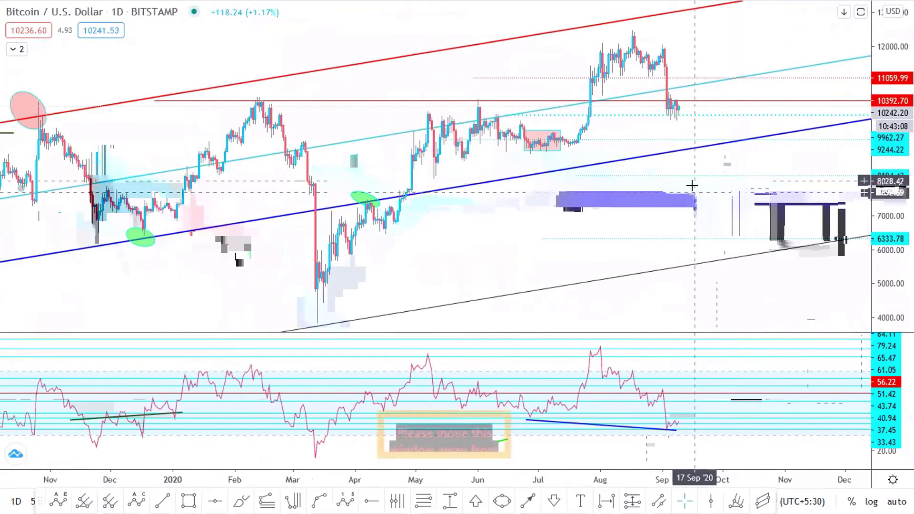
{"action": "scroll", "coordinate": [738, 211], "scroll_direction": "down", "scroll_amount": 1}
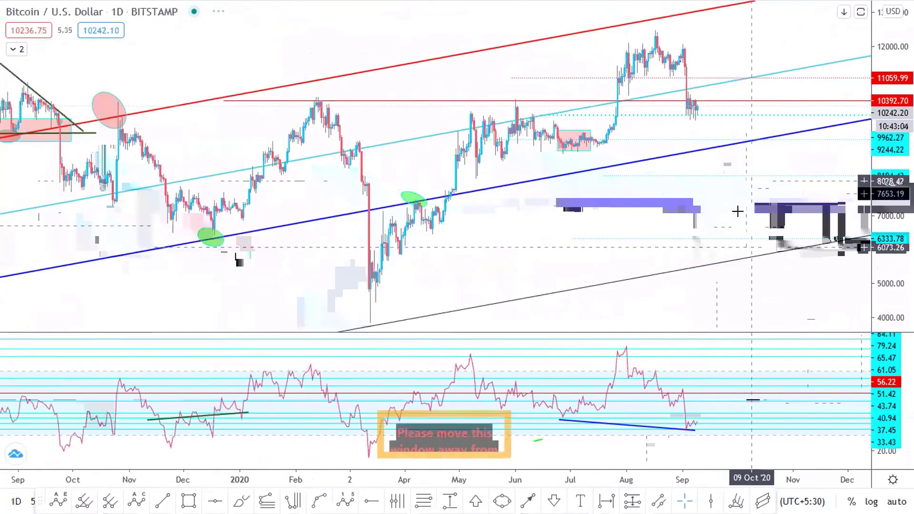
{"action": "left_click_drag", "start_coordinate": [738, 211], "coordinate": [673, 188]}
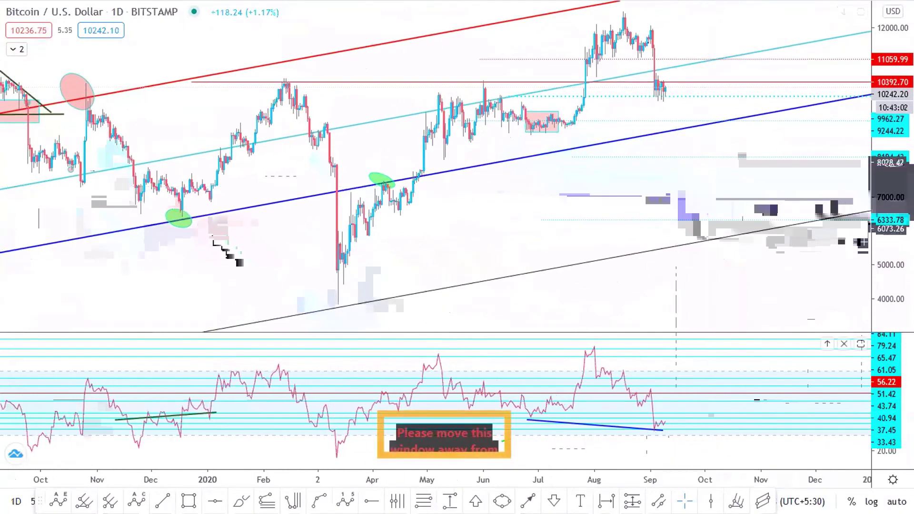
{"action": "key", "text": "alt+v"}
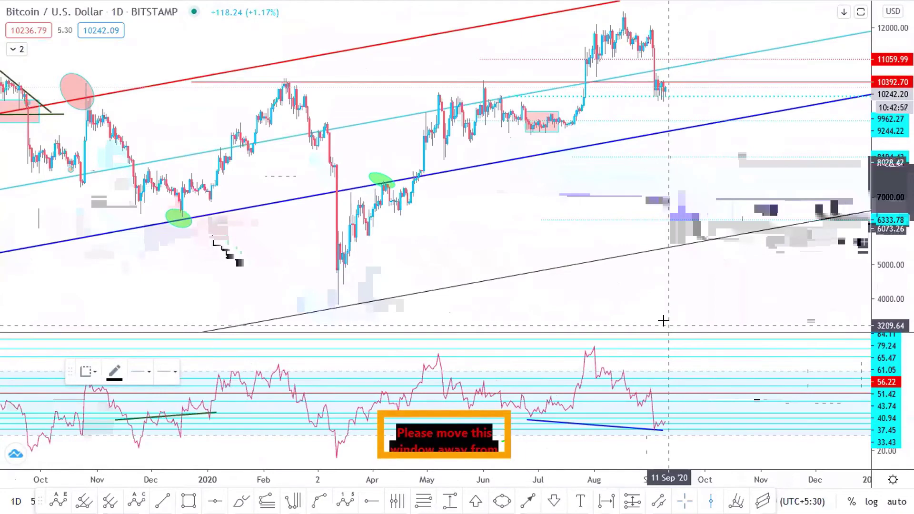
Step: Place vertical lines at 11 Sep and 23 Sep 2020, then zoom and compress the price scale to about 2000–13000
{"action": "left_click", "coordinate": [663, 321]}
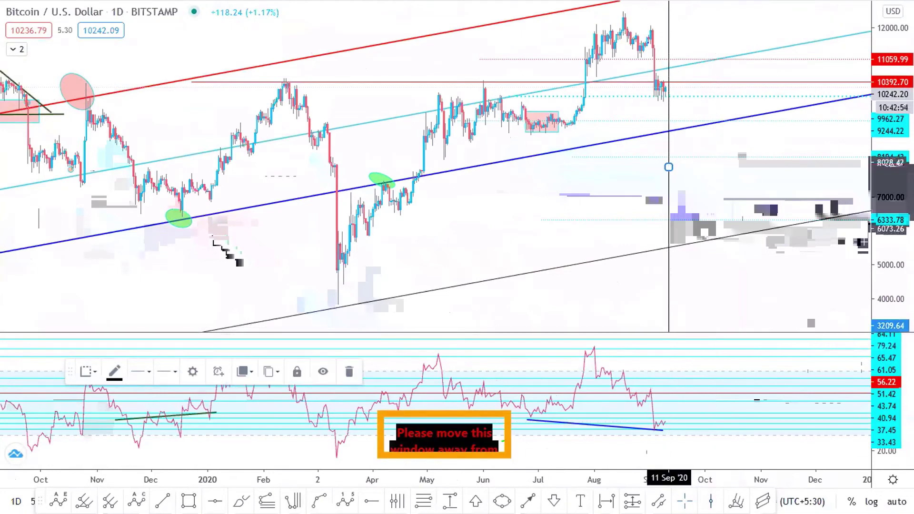
{"action": "left_click", "coordinate": [686, 323]}
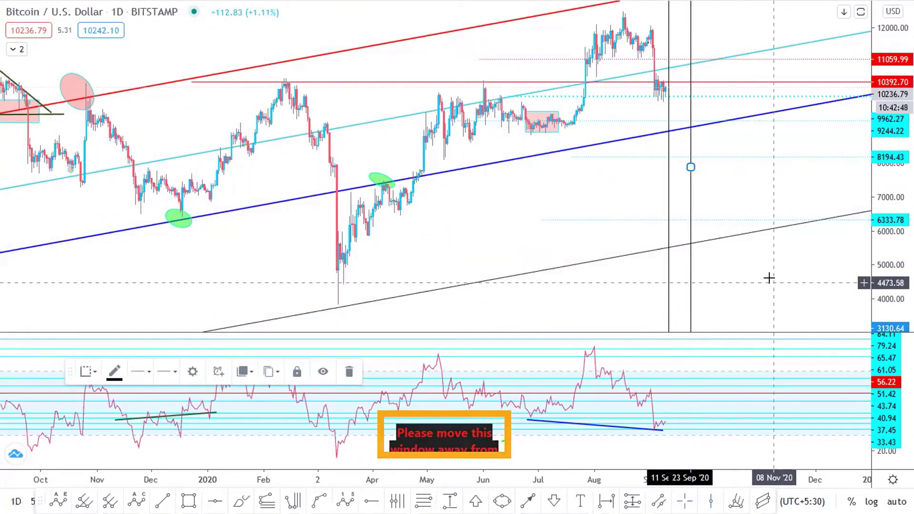
{"action": "scroll", "coordinate": [773, 268], "scroll_direction": "up", "scroll_amount": 3}
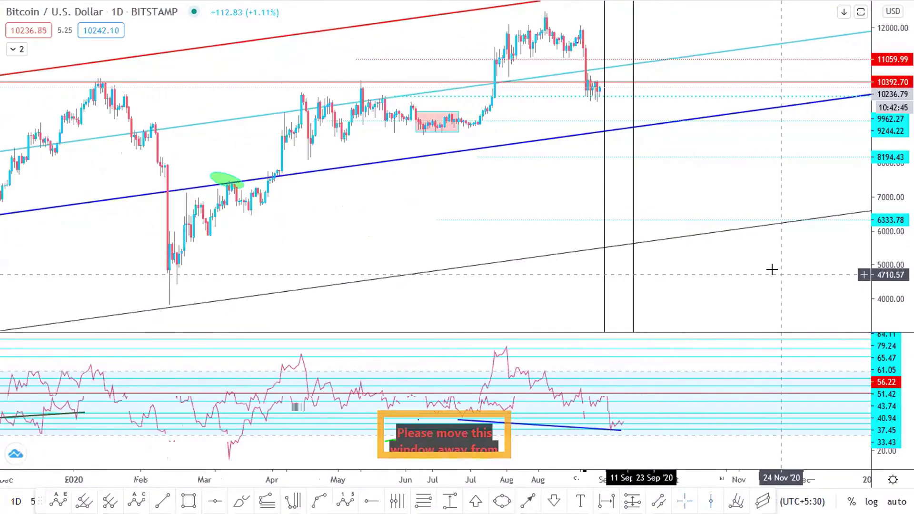
{"action": "scroll", "coordinate": [749, 289], "scroll_direction": "up", "scroll_amount": 5}
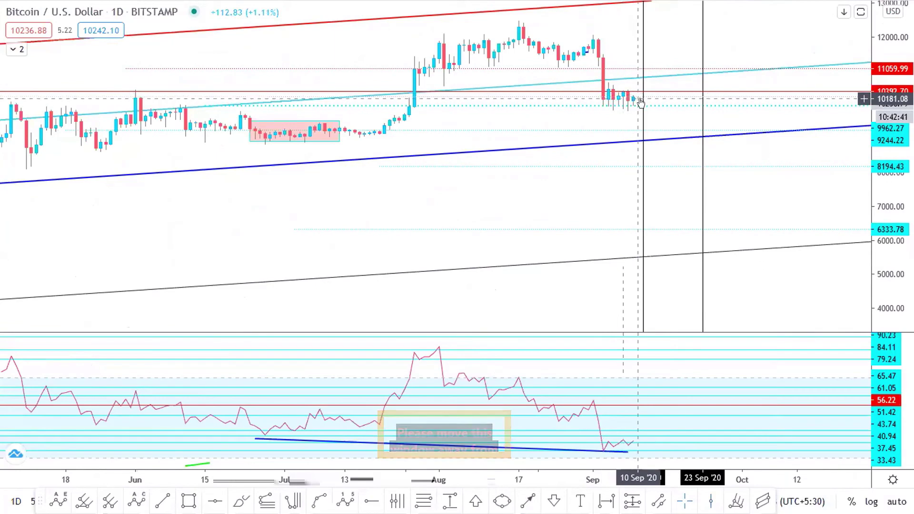
{"action": "scroll", "coordinate": [766, 202], "scroll_direction": "down", "scroll_amount": 5}
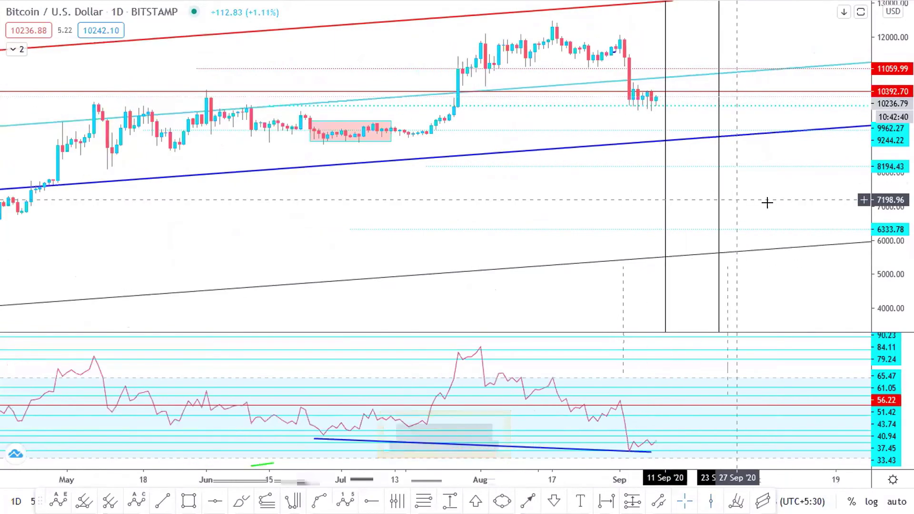
{"action": "left_click_drag", "start_coordinate": [886, 195], "coordinate": [886, 187]}
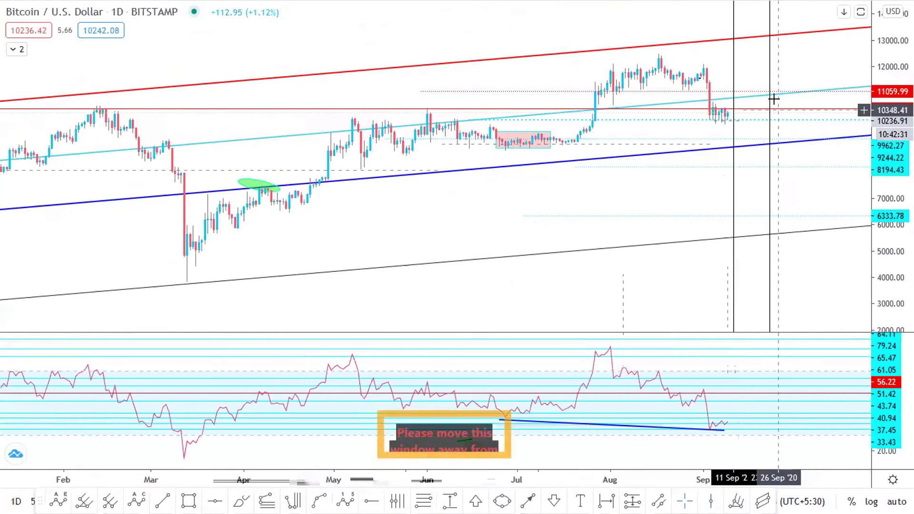
{"action": "scroll", "coordinate": [844, 131], "scroll_direction": "down", "scroll_amount": 3}
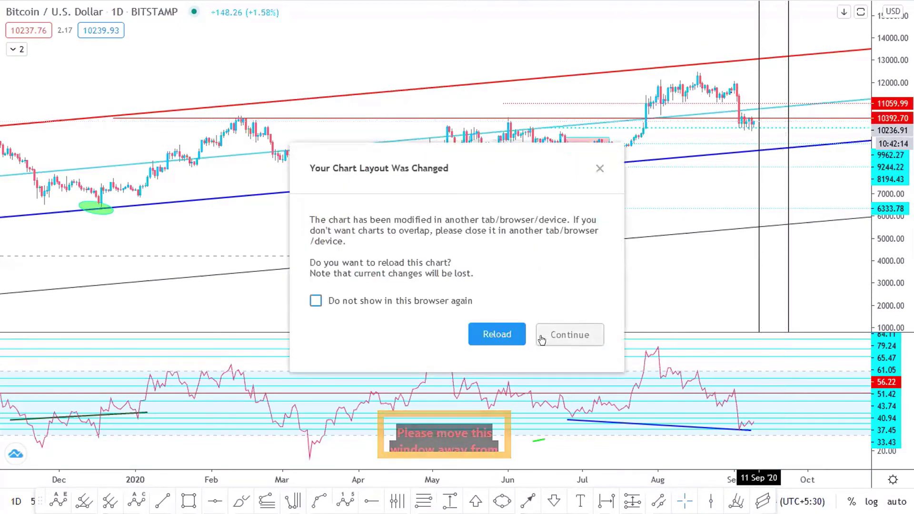
Step: Choose Continue to keep the current chart with both date lines, then zoom the daily chart
{"action": "left_click", "coordinate": [571, 334]}
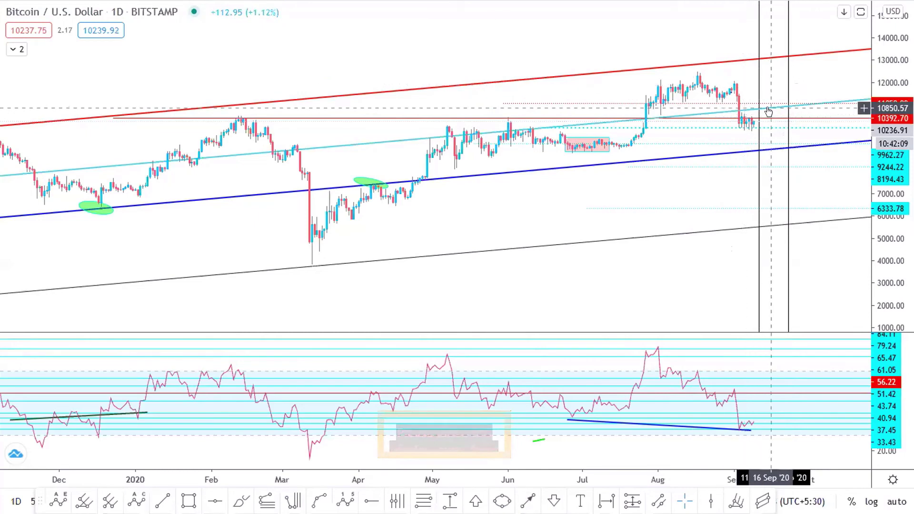
{"action": "scroll", "coordinate": [768, 106], "scroll_direction": "up", "scroll_amount": 3}
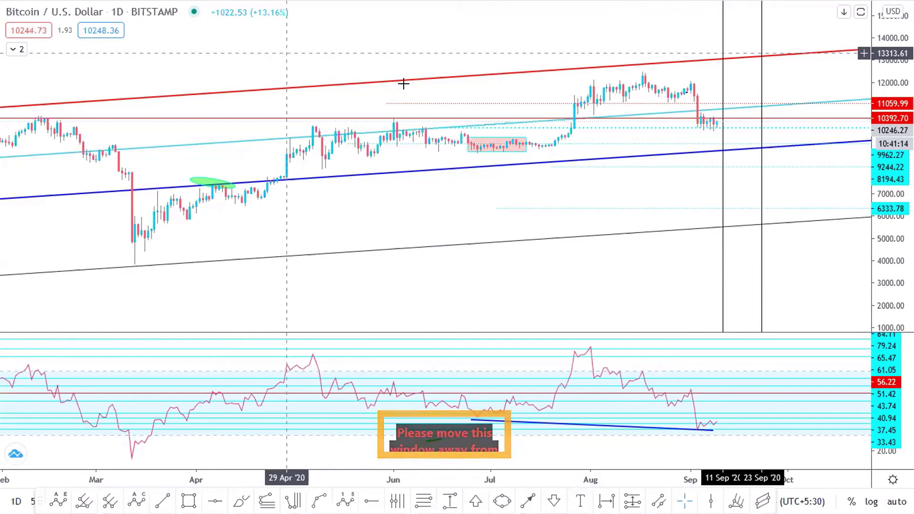
{"action": "scroll", "coordinate": [483, 97], "scroll_direction": "down", "scroll_amount": 3}
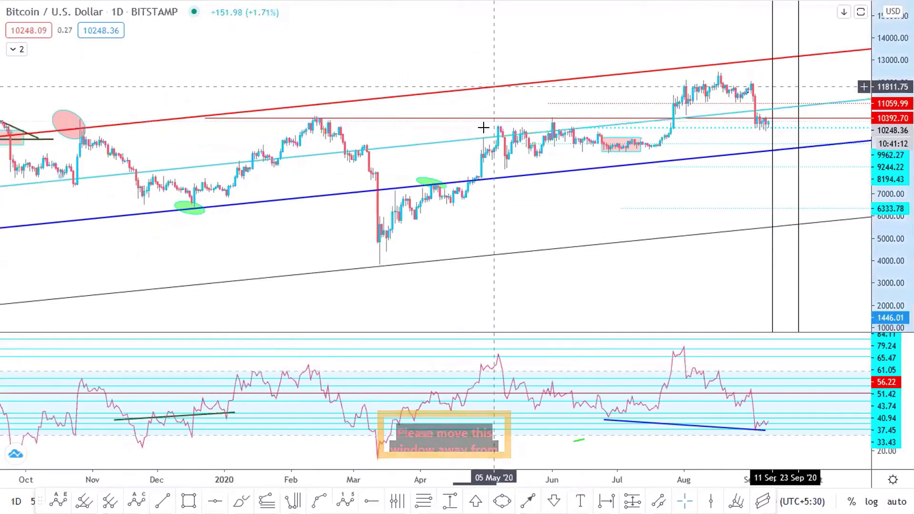
{"action": "left_click", "coordinate": [339, 357]}
{"action": "key", "text": "Delete"}
{"action": "scroll", "coordinate": [340, 352], "scroll_direction": "down", "scroll_amount": 3}
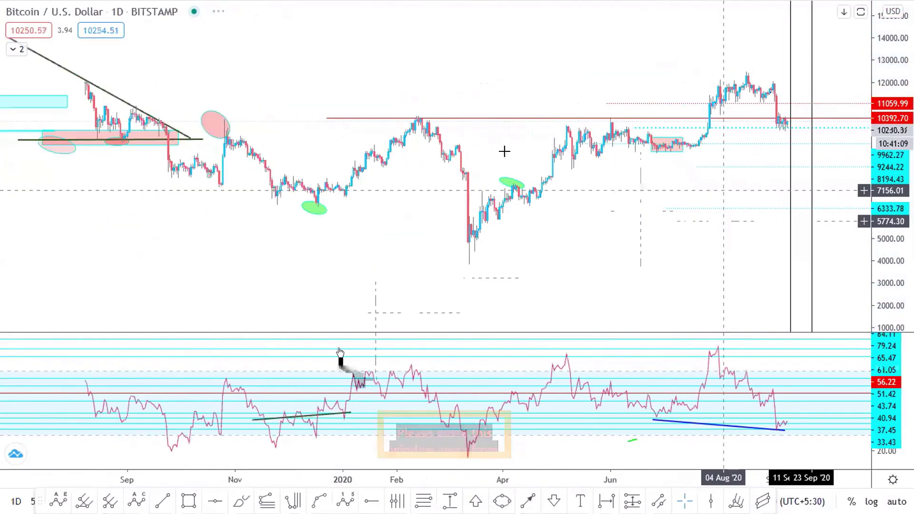
{"action": "scroll", "coordinate": [340, 352], "scroll_direction": "down", "scroll_amount": 2}
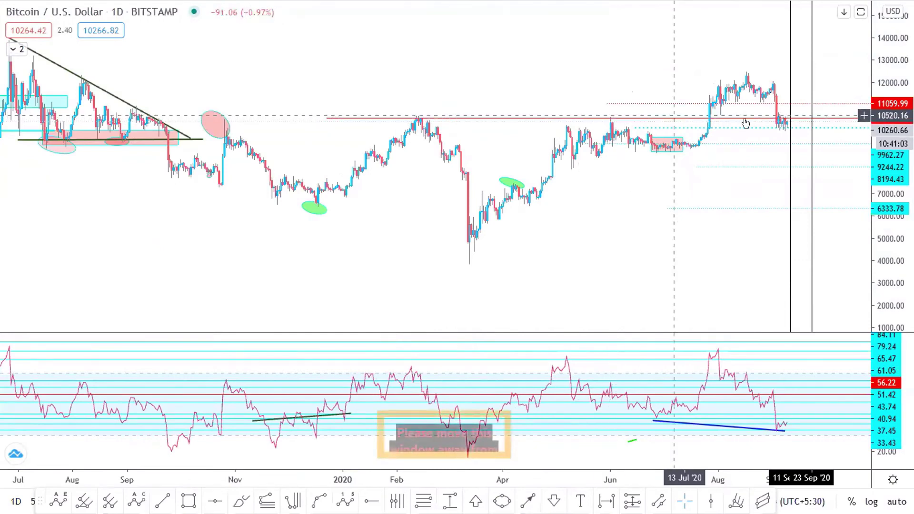
{"action": "scroll", "coordinate": [784, 135], "scroll_direction": "up", "scroll_amount": 2}
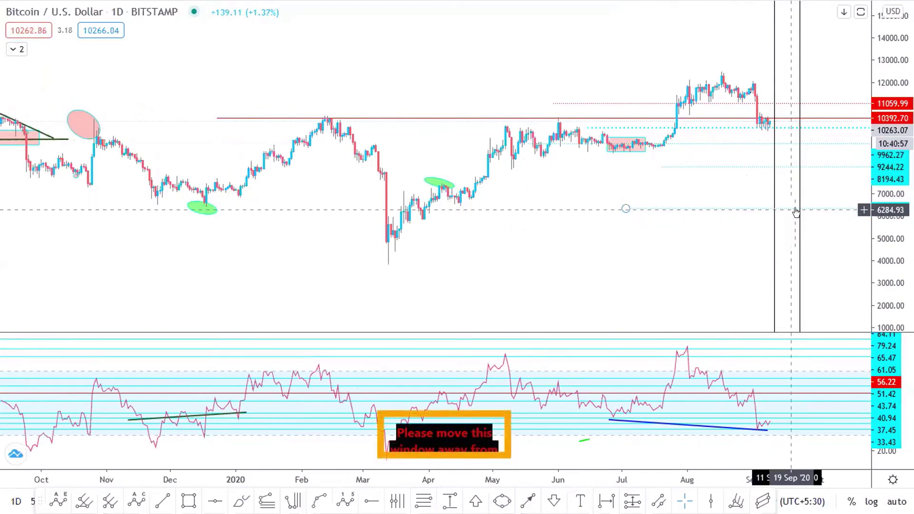
{"action": "scroll", "coordinate": [739, 187], "scroll_direction": "up", "scroll_amount": 2}
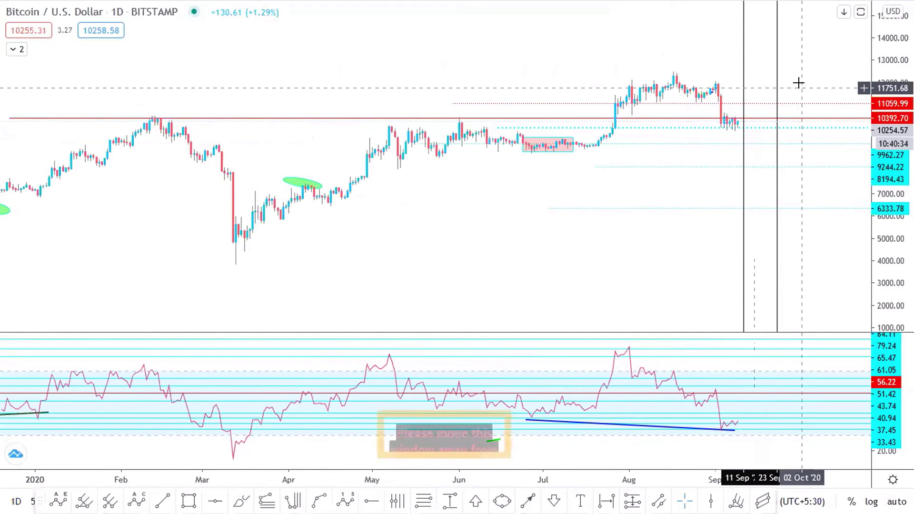
{"action": "scroll", "coordinate": [799, 84], "scroll_direction": "down", "scroll_amount": 3}
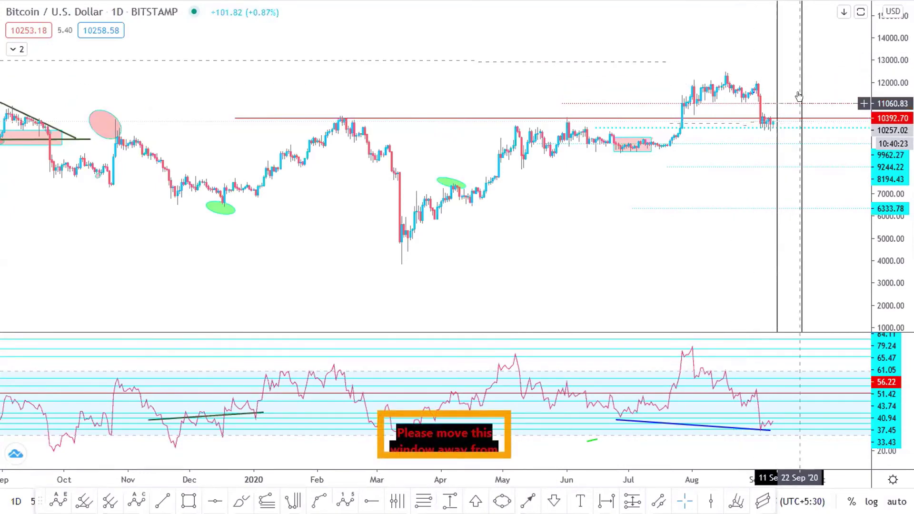
{"action": "left_click_drag", "start_coordinate": [796, 95], "coordinate": [740, 85]}
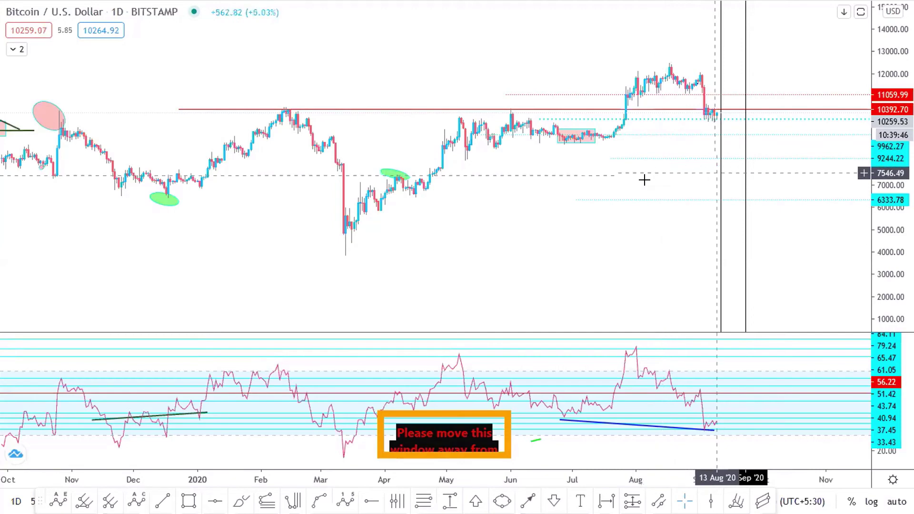
{"action": "left_click_drag", "start_coordinate": [643, 179], "coordinate": [641, 217]}
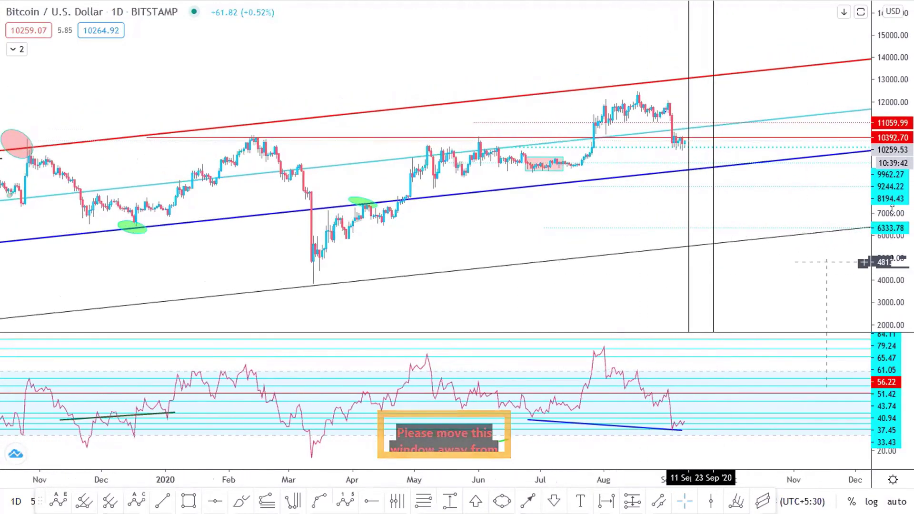
{"action": "mouse_move", "coordinate": [895, 253]}
{"action": "left_mouse_down"}
{"action": "mouse_move", "coordinate": [896, 222]}
{"action": "mouse_move", "coordinate": [895, 254]}
{"action": "left_mouse_up"}
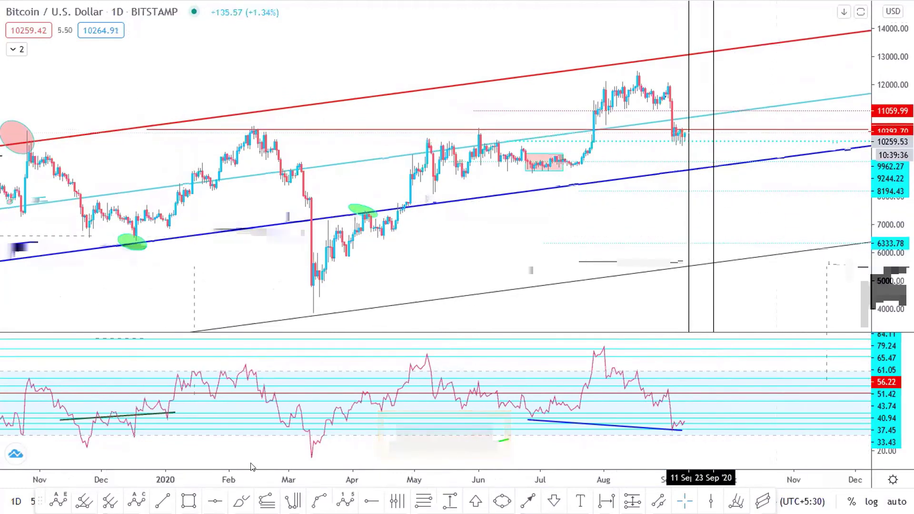
{"action": "left_click", "coordinate": [544, 162]}
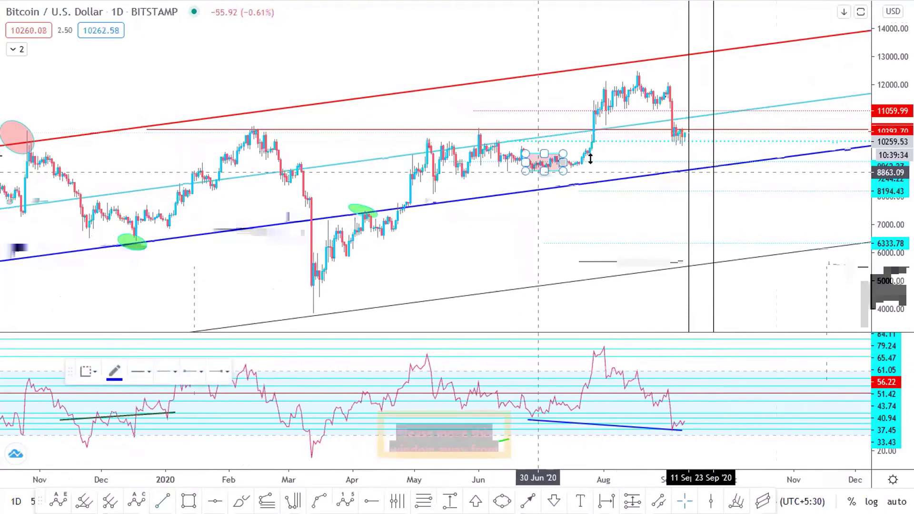
{"action": "left_click", "coordinate": [739, 132]}
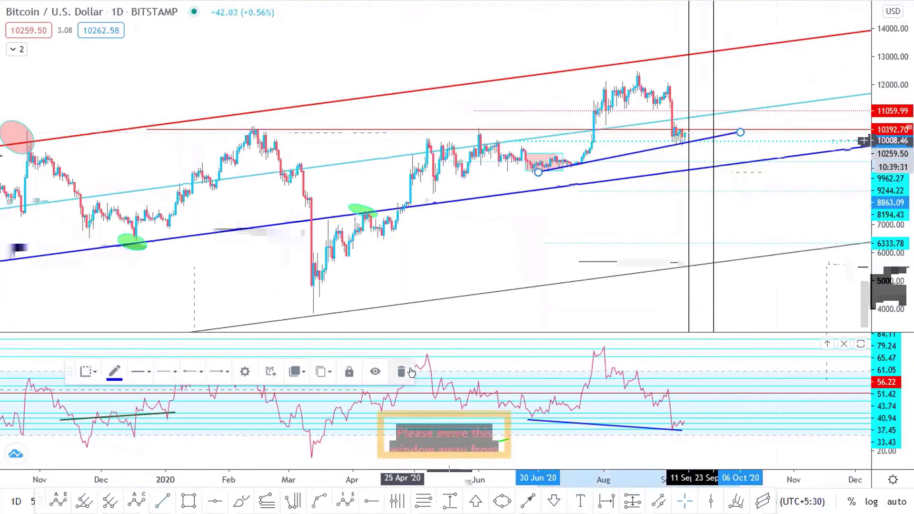
{"action": "key", "text": "Delete"}
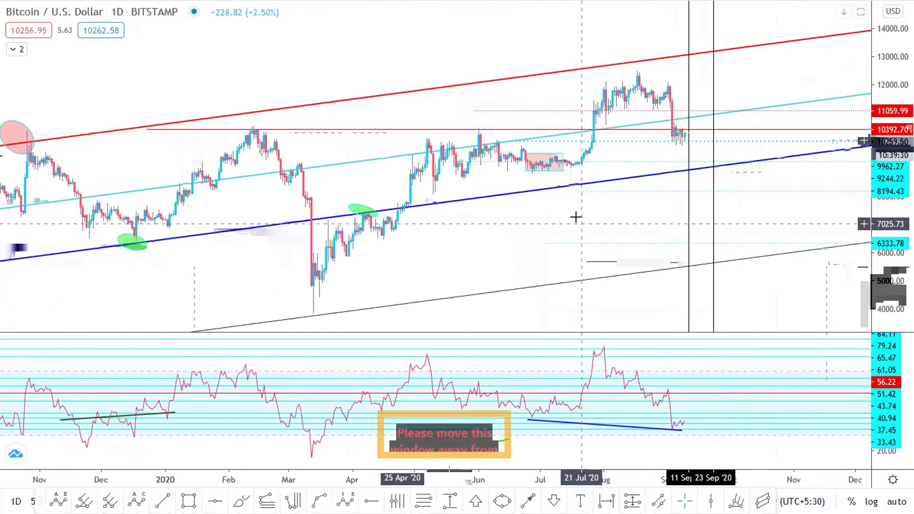
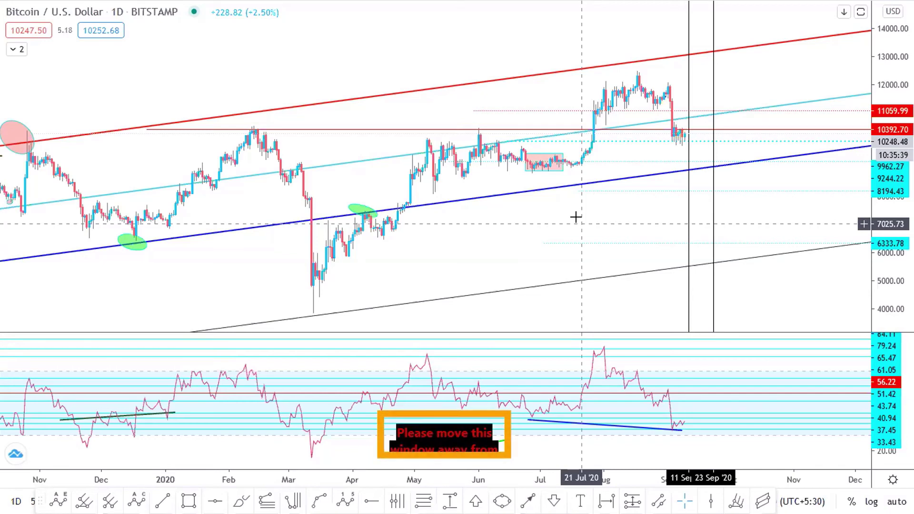
Step: Make the MA+EMA+Ichi overlay visible from the indicator legend, then collapse the legend
{"action": "left_click", "coordinate": [16, 49]}
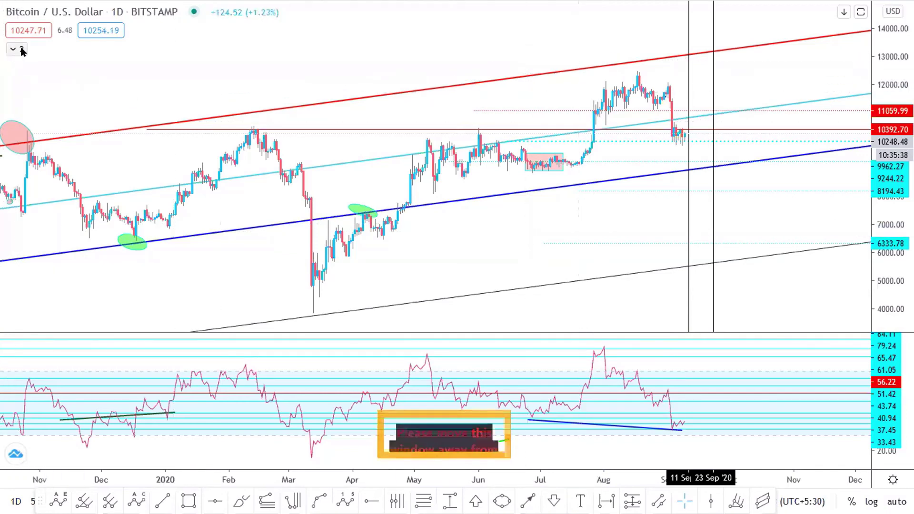
{"action": "left_click", "coordinate": [70, 64]}
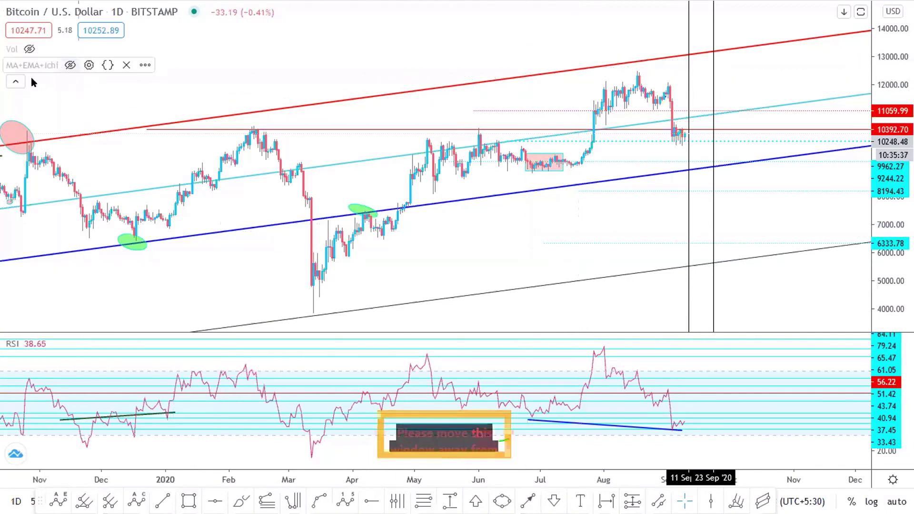
{"action": "left_click", "coordinate": [16, 83]}
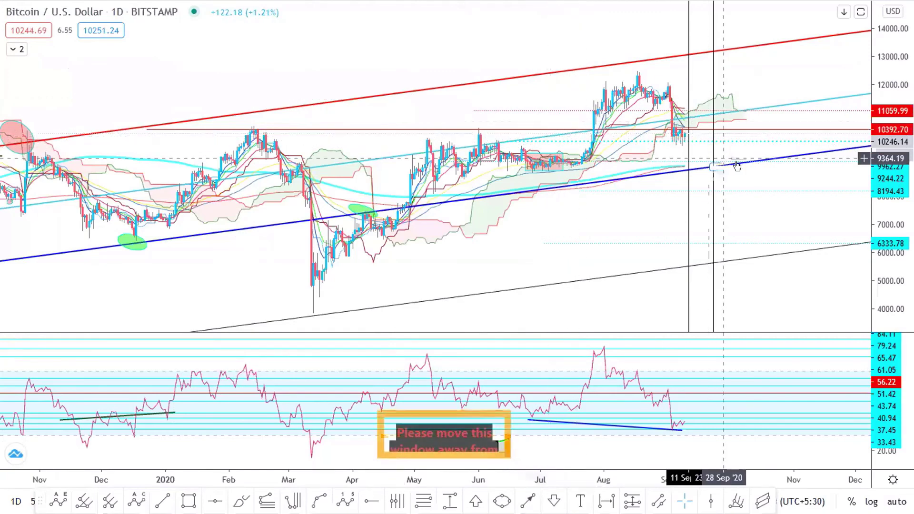
Step: Zoom the BTC/USD daily chart into the June to early October 2020 candles
{"action": "scroll", "coordinate": [743, 160], "scroll_direction": "up", "scroll_amount": 4}
{"action": "scroll", "coordinate": [743, 201], "scroll_direction": "up", "scroll_amount": 4}
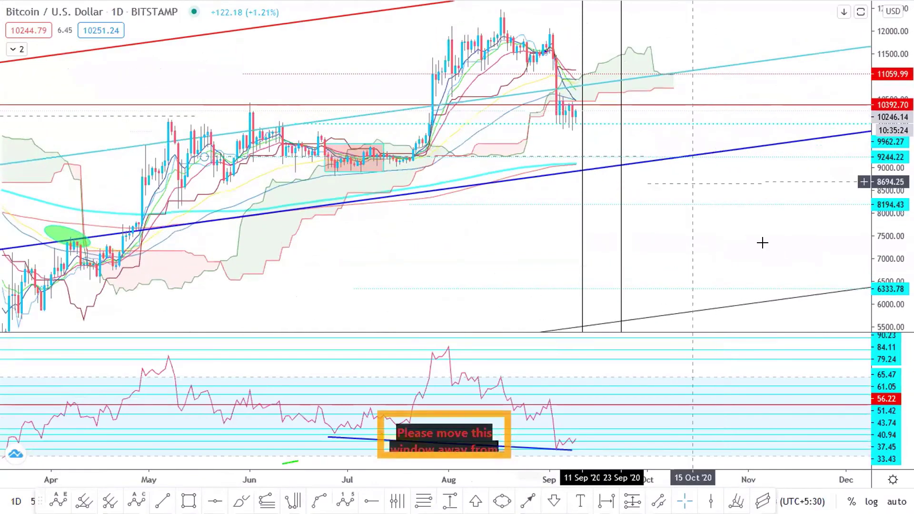
{"action": "scroll", "coordinate": [692, 239], "scroll_direction": "up", "scroll_amount": 3}
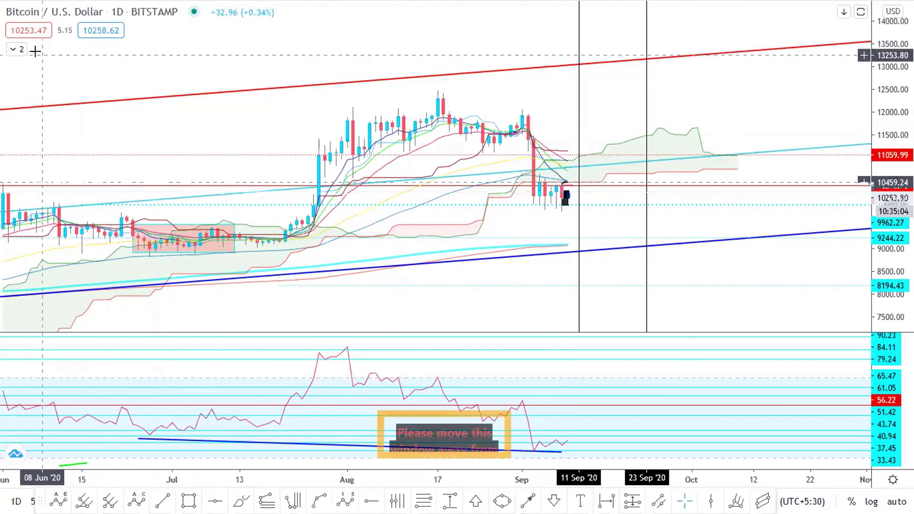
Step: Hide the MA+EMA+Ichi overlay and zoom the chart out slightly
{"action": "left_click", "coordinate": [20, 50]}
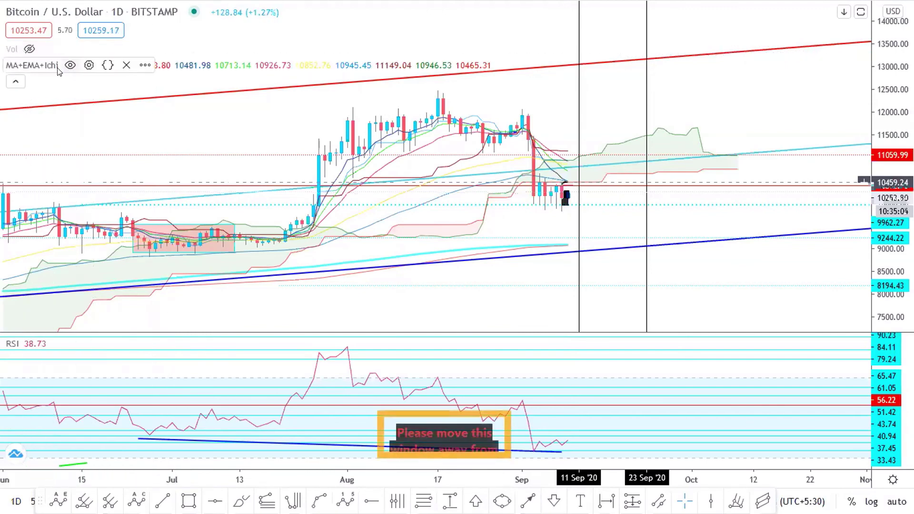
{"action": "left_click", "coordinate": [15, 81]}
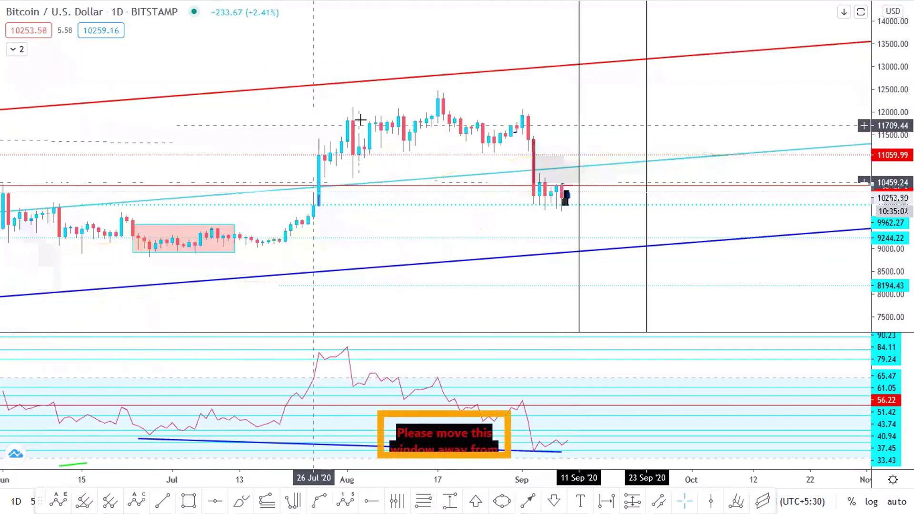
{"action": "scroll", "coordinate": [524, 94], "scroll_direction": "down", "scroll_amount": 1}
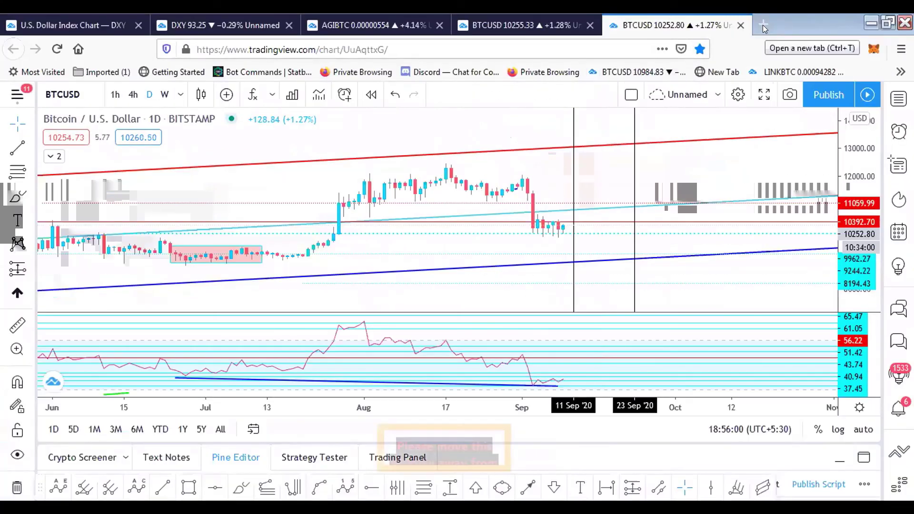
Step: Load thebirbnest.com in a new Firefox tab
{"action": "left_click", "coordinate": [762, 24]}
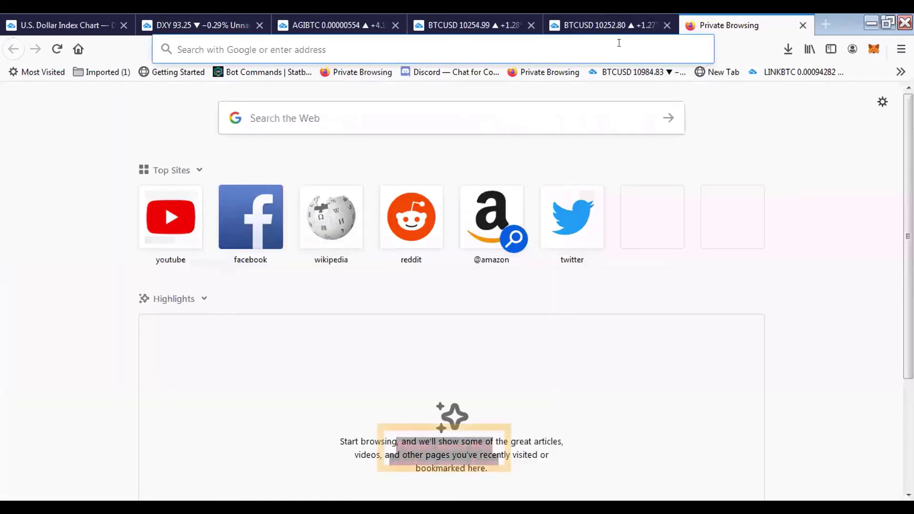
{"action": "type", "text": "ty"}
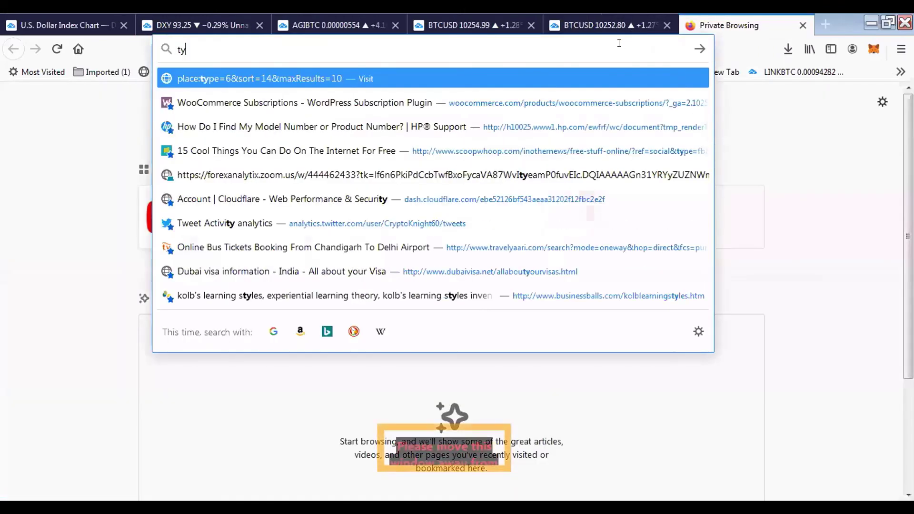
{"action": "key", "text": "BackSpace"}
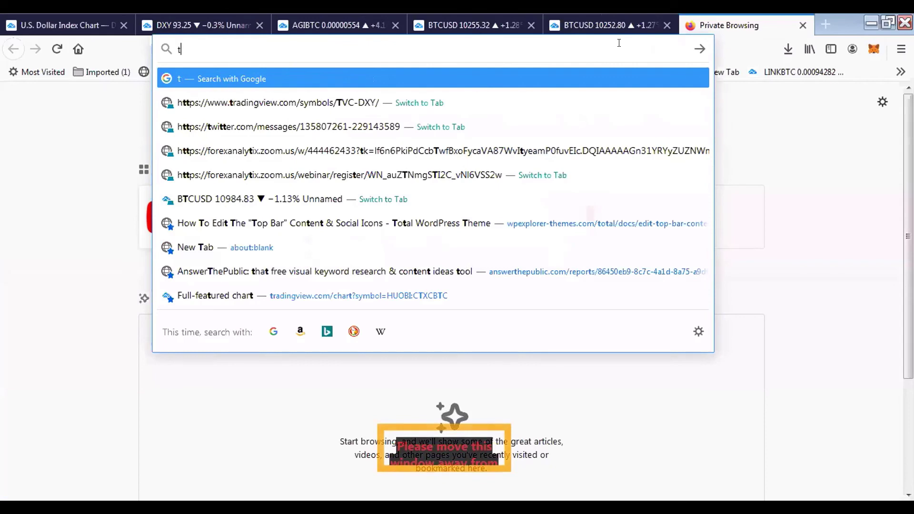
{"action": "type", "text": "heb"}
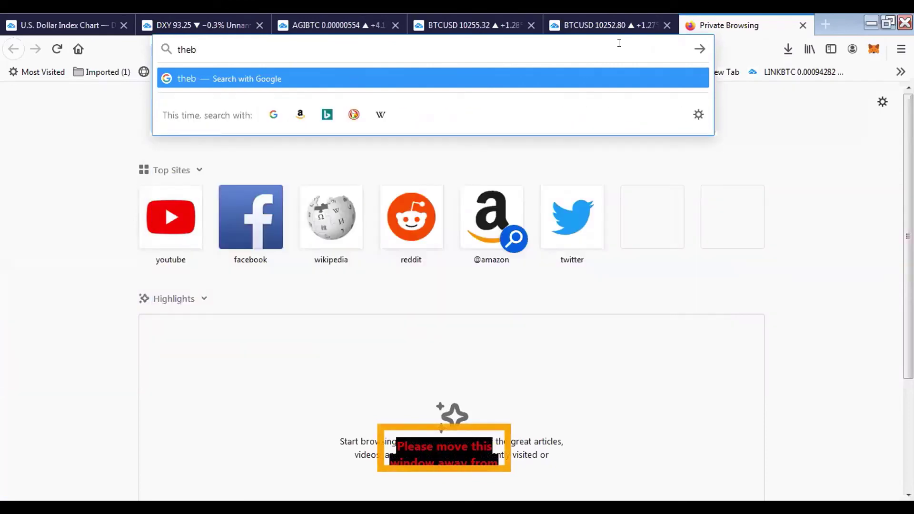
{"action": "type", "text": "ib"}
{"action": "key", "text": "BackSpace"}
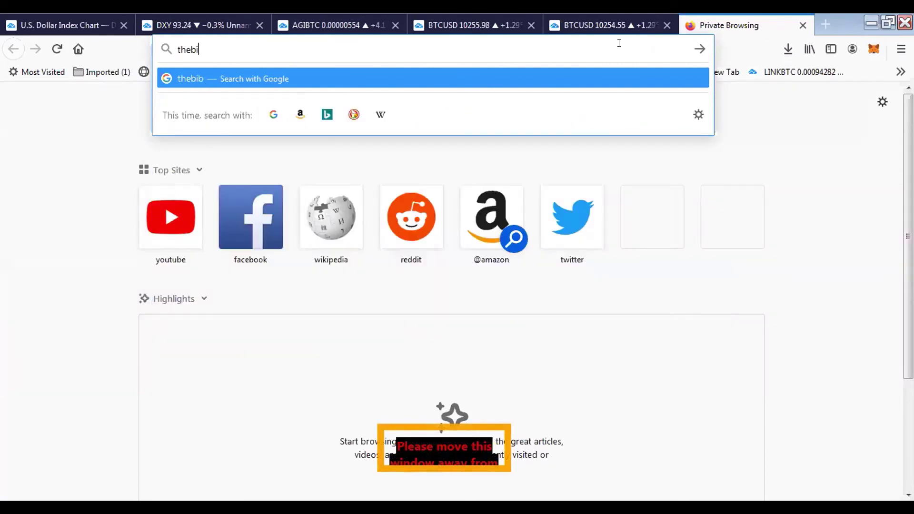
{"action": "type", "text": "rbnest.com"}
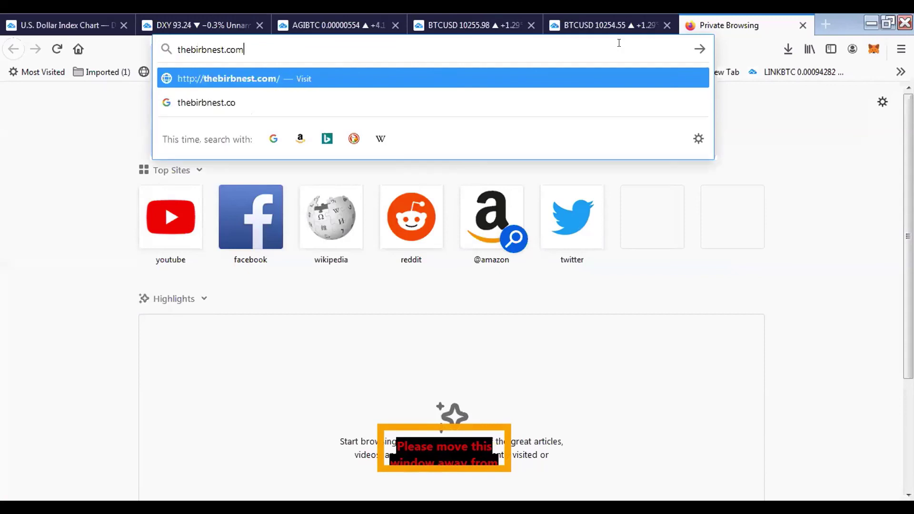
{"action": "key", "text": "Return"}
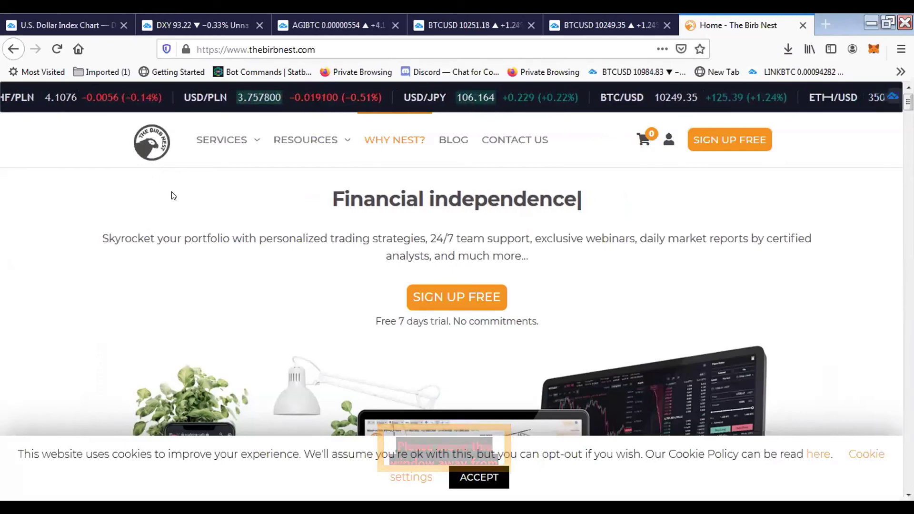
{"action": "scroll", "coordinate": [172, 196], "scroll_direction": "down", "scroll_amount": 4}
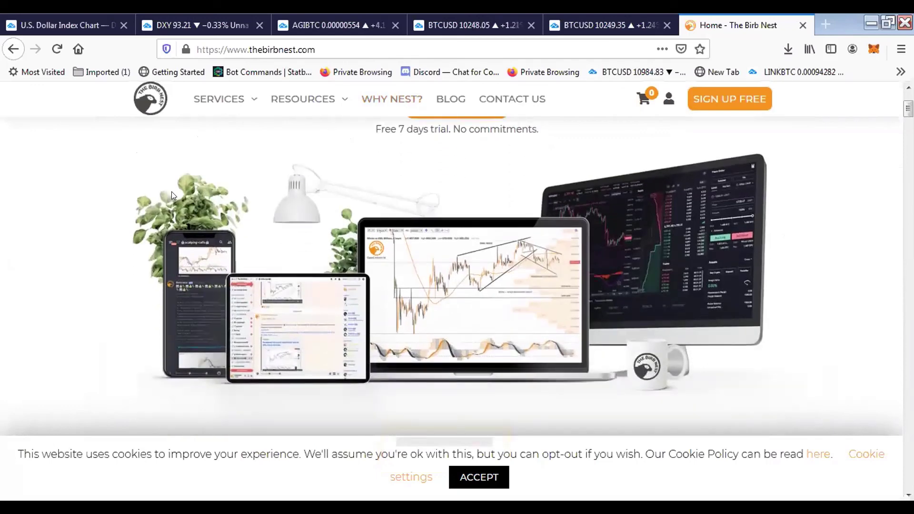
{"action": "scroll", "coordinate": [173, 195], "scroll_direction": "down", "scroll_amount": 3}
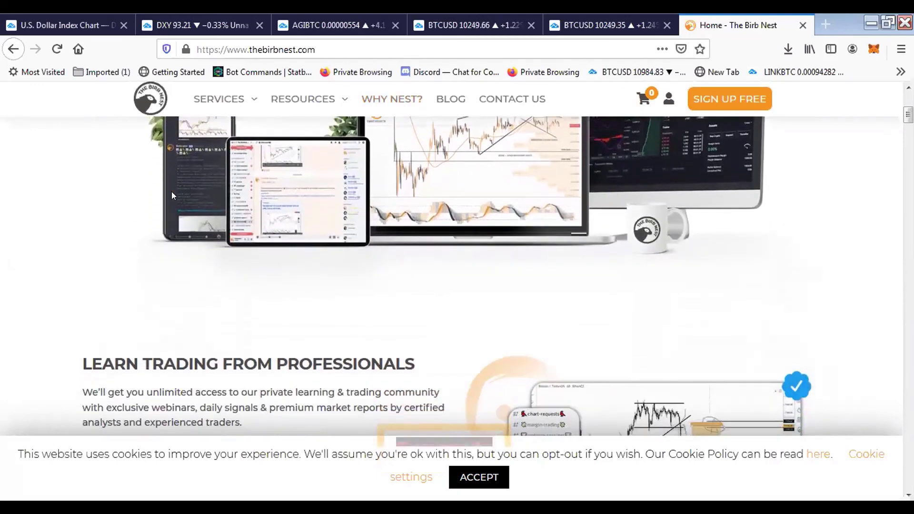
{"action": "scroll", "coordinate": [167, 188], "scroll_direction": "up", "scroll_amount": 2}
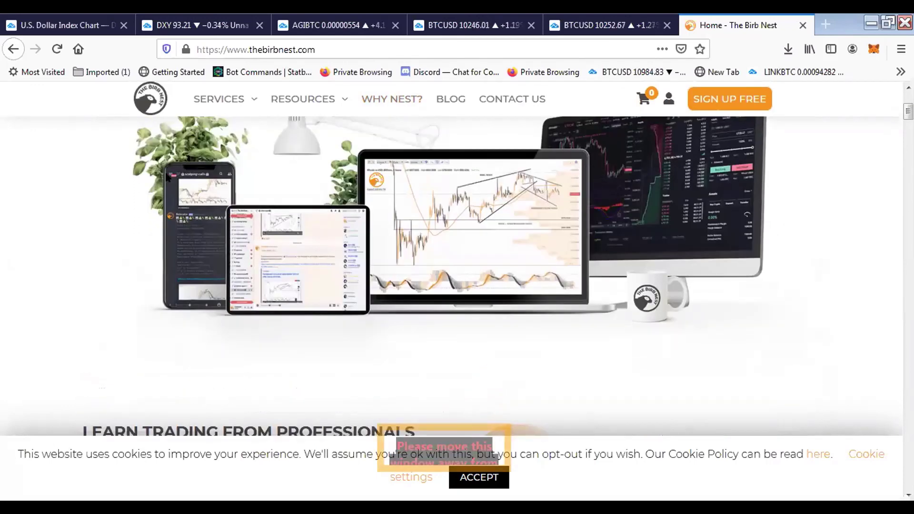
{"action": "scroll", "coordinate": [164, 200], "scroll_direction": "up", "scroll_amount": 1}
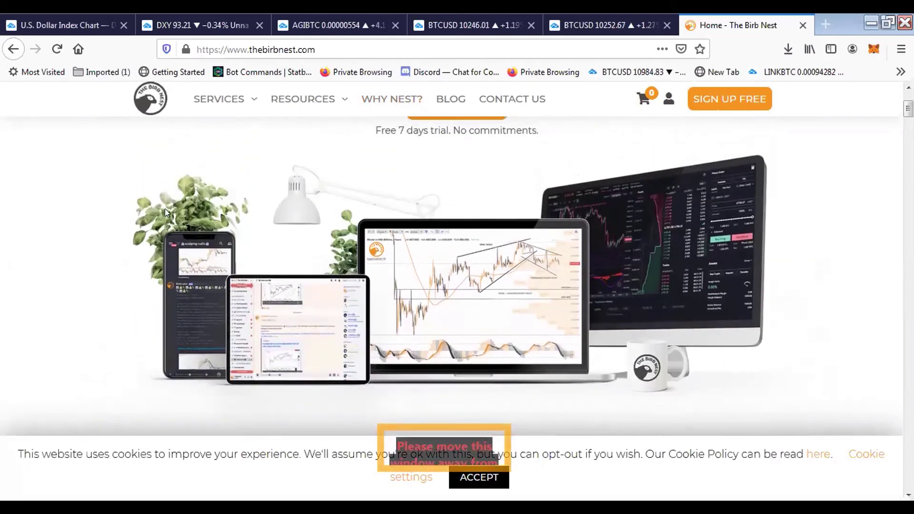
{"action": "scroll", "coordinate": [165, 208], "scroll_direction": "up", "scroll_amount": 4}
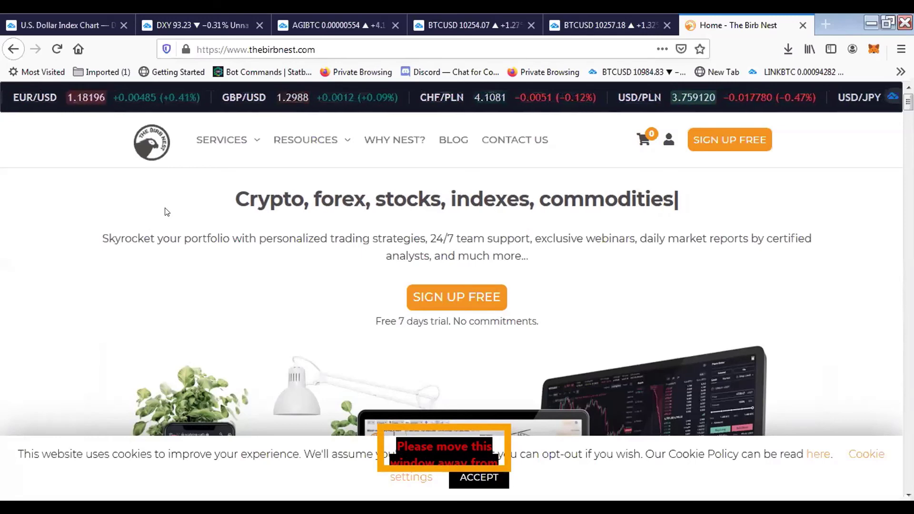
Step: Scroll the homepage to the custom indicators and market scanner descriptions below 'SHOCKING 89% OF TRADERS LOSE MONEY'
{"action": "scroll", "coordinate": [167, 212], "scroll_direction": "down", "scroll_amount": 5}
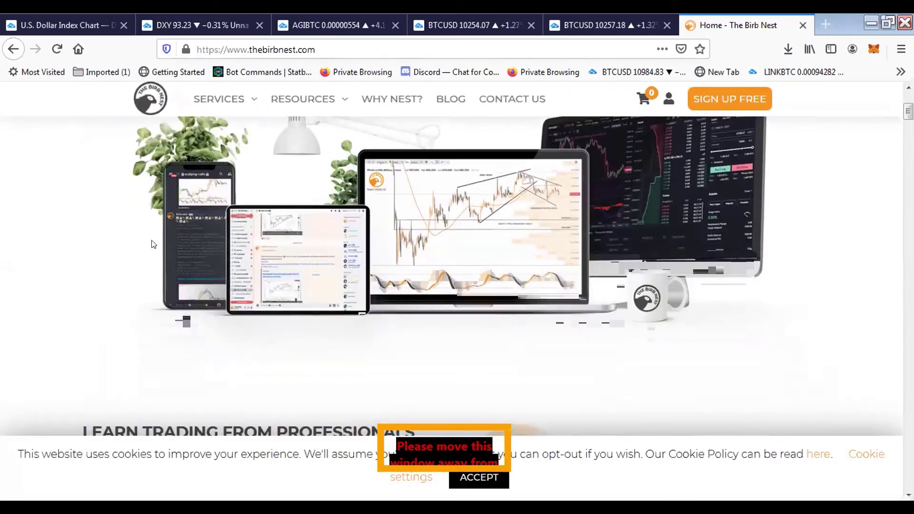
{"action": "scroll", "coordinate": [151, 246], "scroll_direction": "down", "scroll_amount": 2}
{"action": "scroll", "coordinate": [281, 246], "scroll_direction": "up", "scroll_amount": 3}
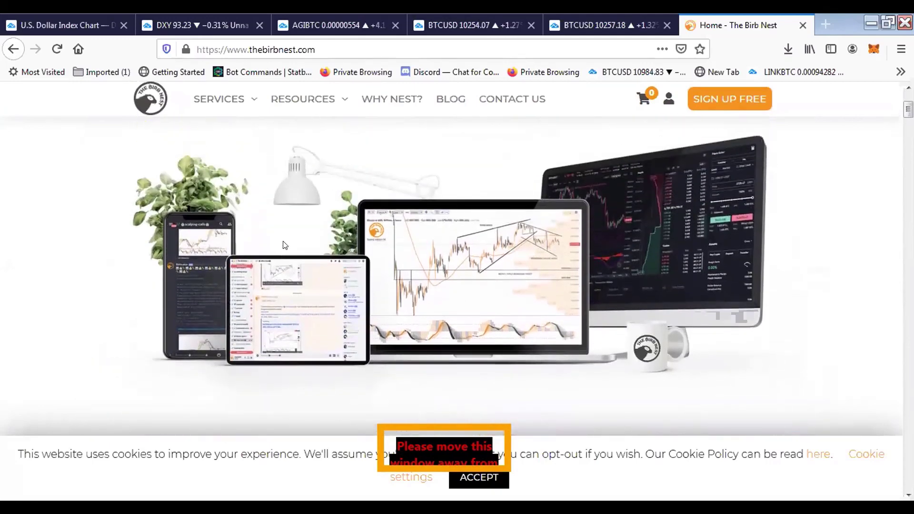
{"action": "scroll", "coordinate": [303, 253], "scroll_direction": "down", "scroll_amount": 4}
{"action": "scroll", "coordinate": [303, 252], "scroll_direction": "down", "scroll_amount": 5}
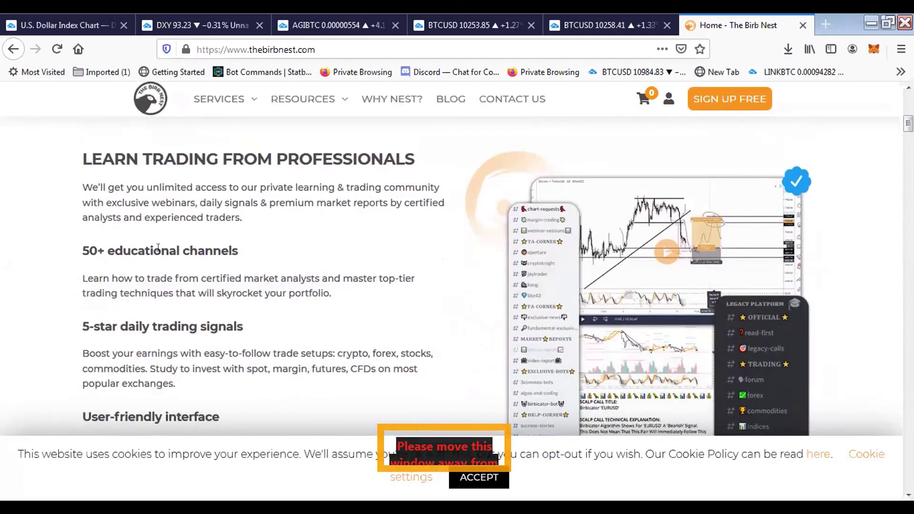
{"action": "scroll", "coordinate": [178, 275], "scroll_direction": "down", "scroll_amount": 6}
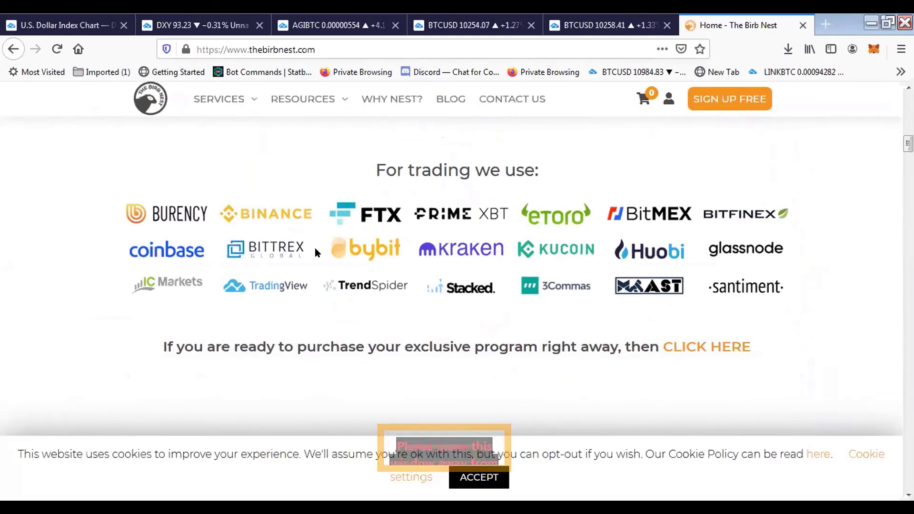
{"action": "scroll", "coordinate": [315, 253], "scroll_direction": "down", "scroll_amount": 1}
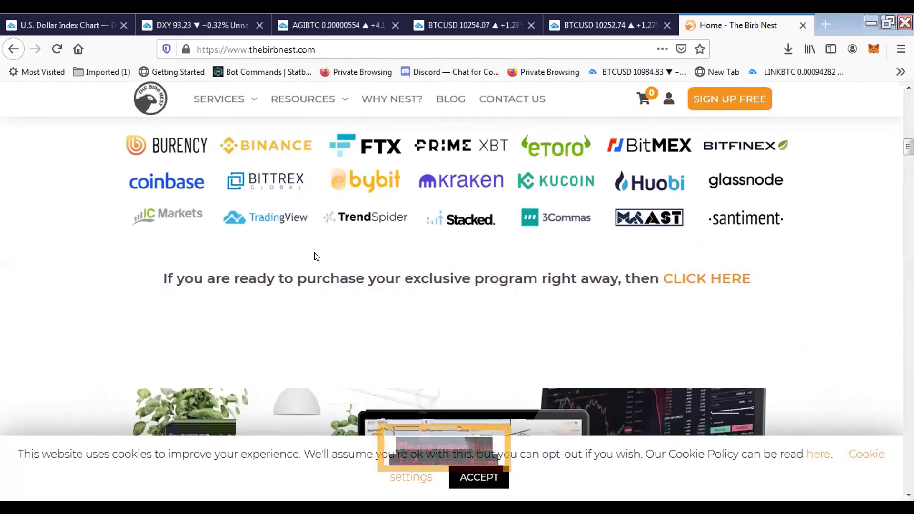
{"action": "scroll", "coordinate": [315, 258], "scroll_direction": "down", "scroll_amount": 3}
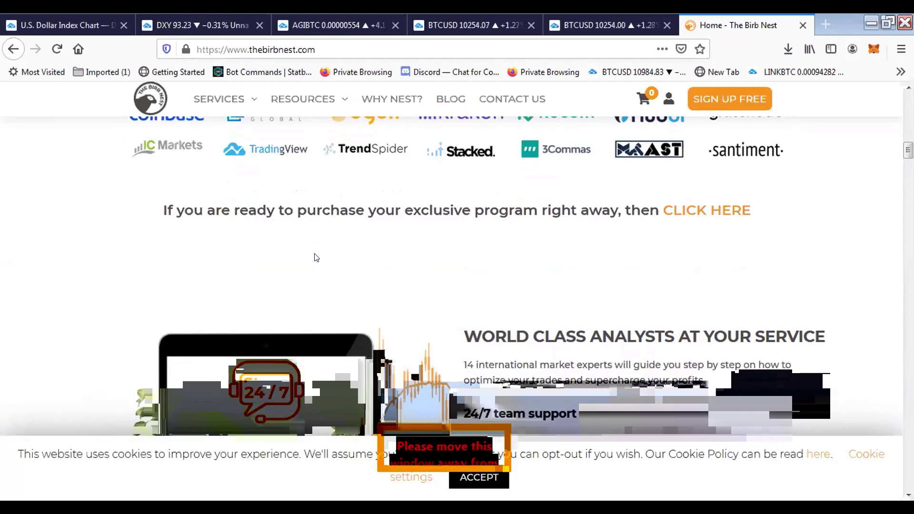
{"action": "scroll", "coordinate": [314, 258], "scroll_direction": "down", "scroll_amount": 3}
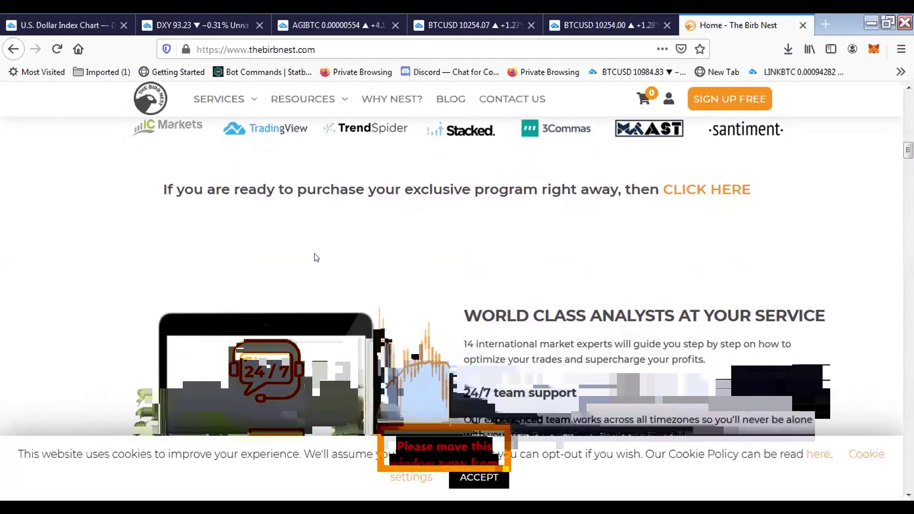
{"action": "scroll", "coordinate": [315, 258], "scroll_direction": "down", "scroll_amount": 3}
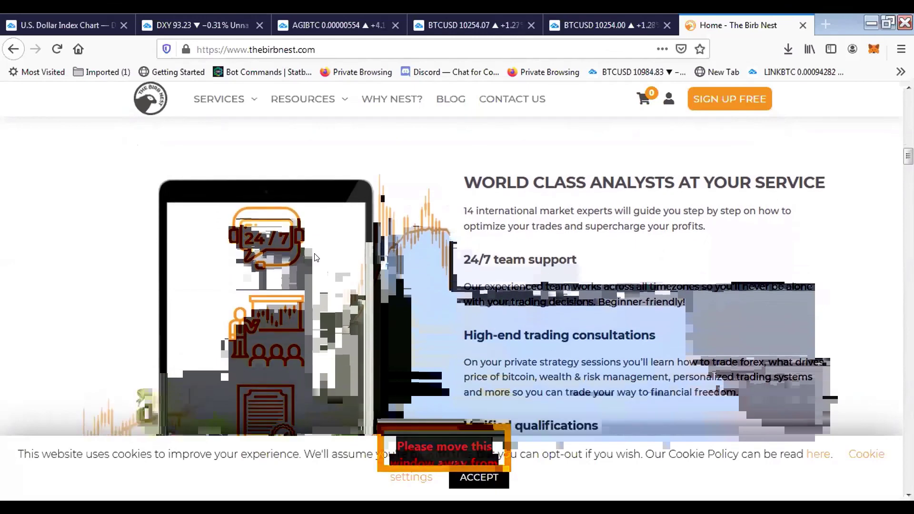
{"action": "scroll", "coordinate": [315, 258], "scroll_direction": "up", "scroll_amount": 1}
{"action": "scroll", "coordinate": [315, 258], "scroll_direction": "up", "scroll_amount": 1}
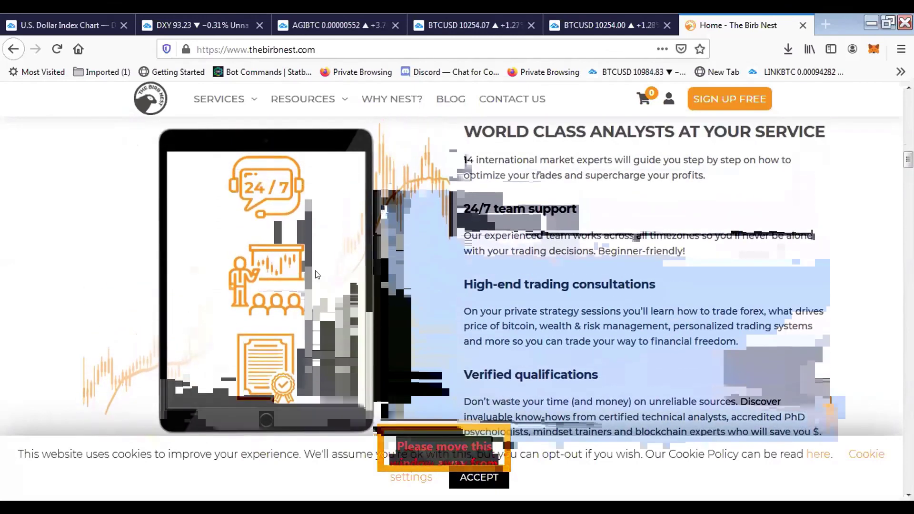
{"action": "scroll", "coordinate": [352, 271], "scroll_direction": "down", "scroll_amount": 1}
{"action": "scroll", "coordinate": [353, 272], "scroll_direction": "down", "scroll_amount": 2}
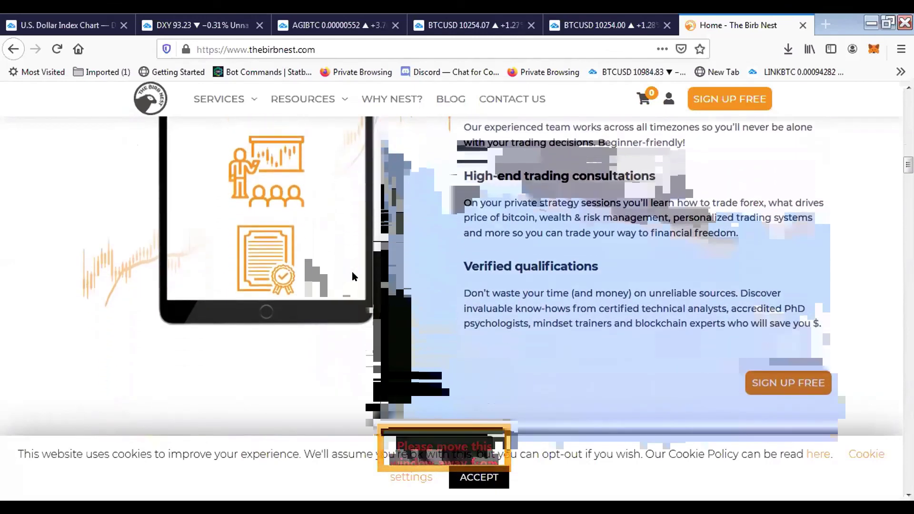
{"action": "scroll", "coordinate": [353, 277], "scroll_direction": "down", "scroll_amount": 8}
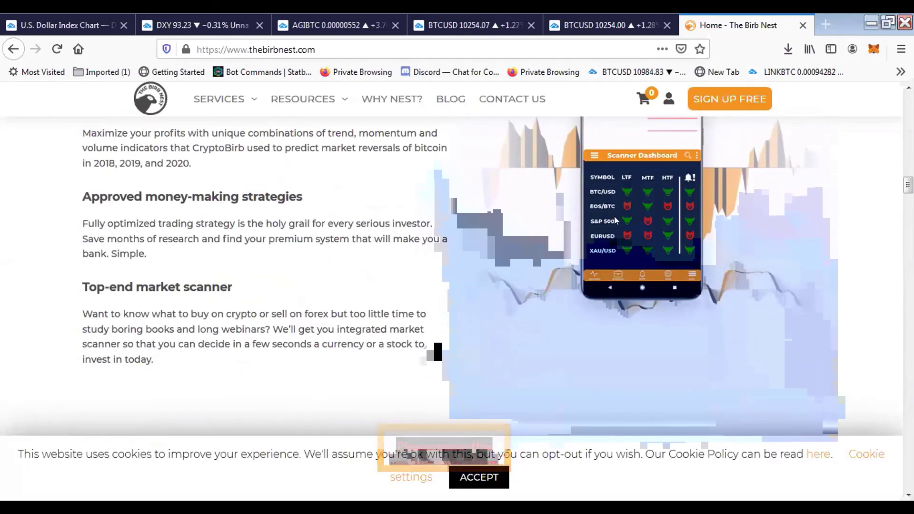
{"action": "scroll", "coordinate": [615, 216], "scroll_direction": "down", "scroll_amount": 1}
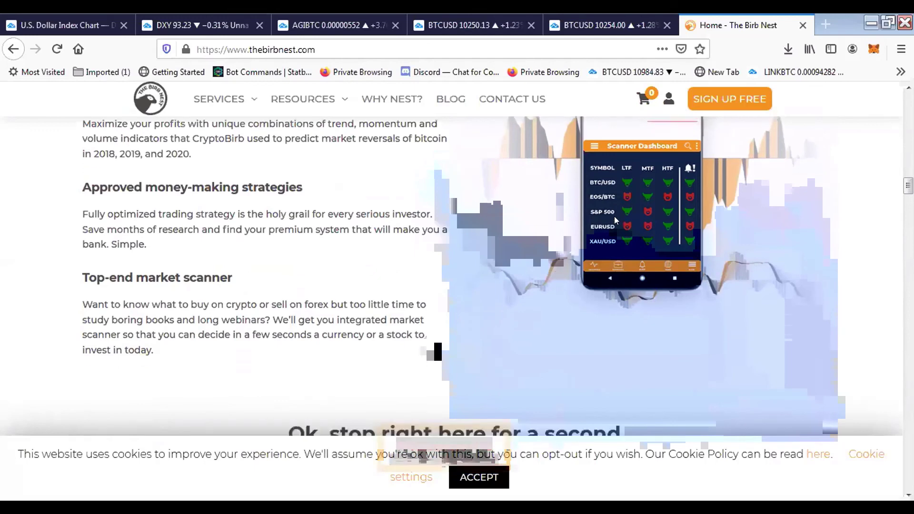
{"action": "scroll", "coordinate": [614, 216], "scroll_direction": "down", "scroll_amount": 1}
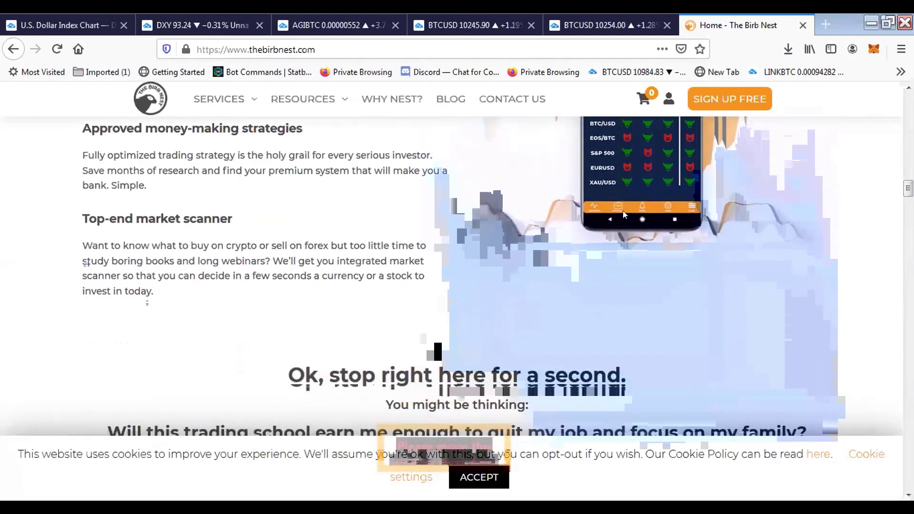
{"action": "scroll", "coordinate": [624, 215], "scroll_direction": "up", "scroll_amount": 1}
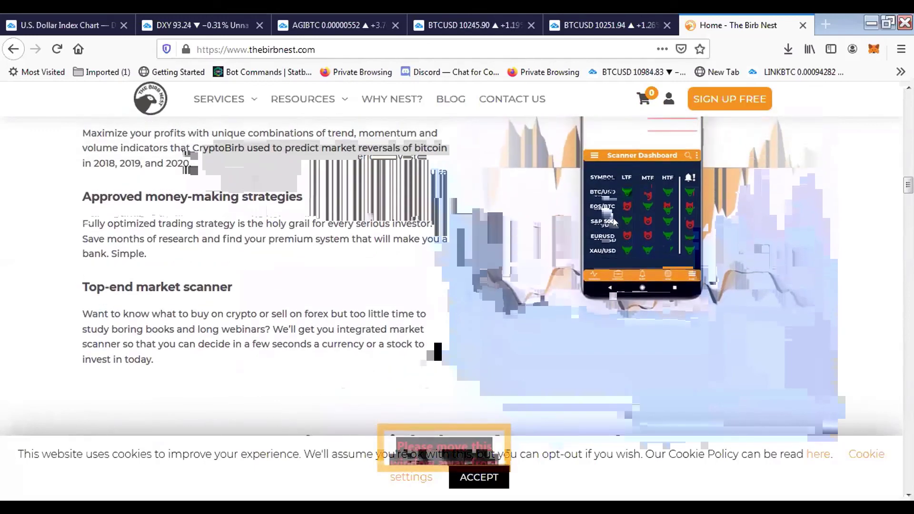
{"action": "scroll", "coordinate": [615, 220], "scroll_direction": "down", "scroll_amount": 2}
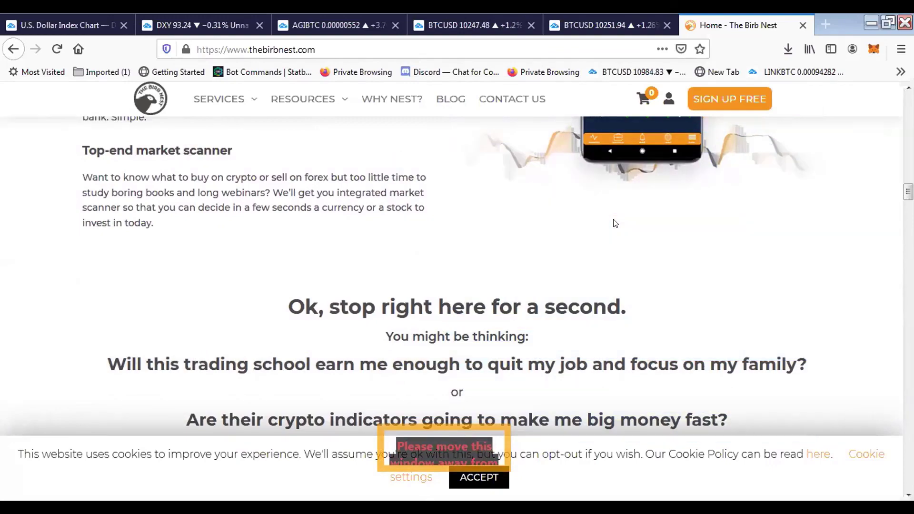
{"action": "scroll", "coordinate": [617, 243], "scroll_direction": "down", "scroll_amount": 9}
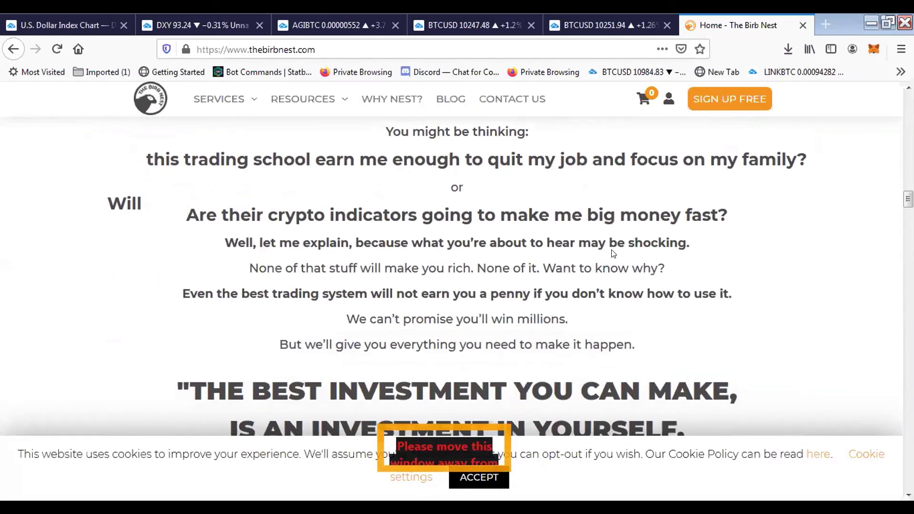
{"action": "scroll", "coordinate": [613, 253], "scroll_direction": "down", "scroll_amount": 5}
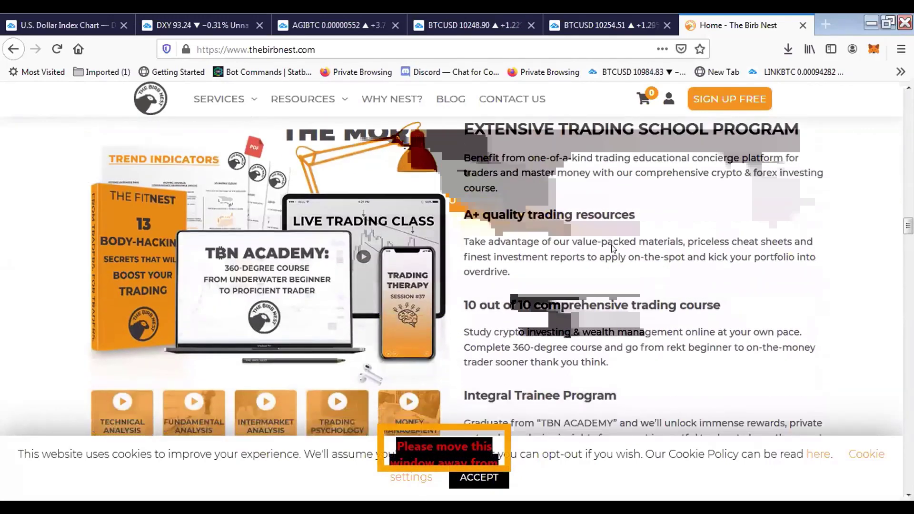
{"action": "scroll", "coordinate": [611, 252], "scroll_direction": "down", "scroll_amount": 3}
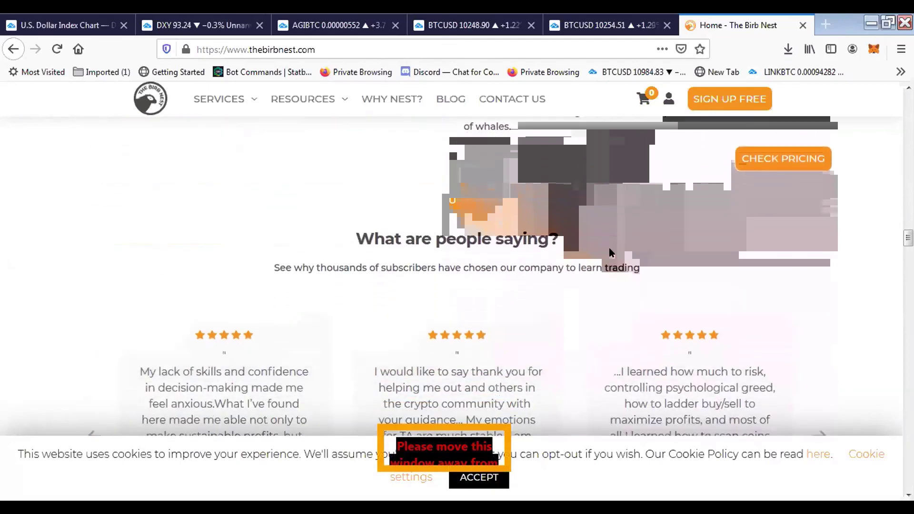
{"action": "scroll", "coordinate": [608, 253], "scroll_direction": "up", "scroll_amount": 4}
{"action": "scroll", "coordinate": [609, 248], "scroll_direction": "up", "scroll_amount": 14}
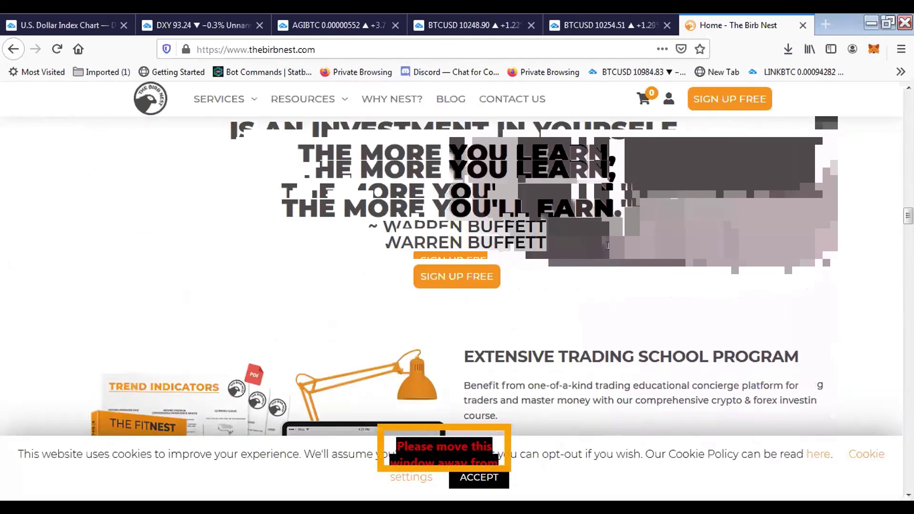
{"action": "scroll", "coordinate": [610, 251], "scroll_direction": "up", "scroll_amount": 10}
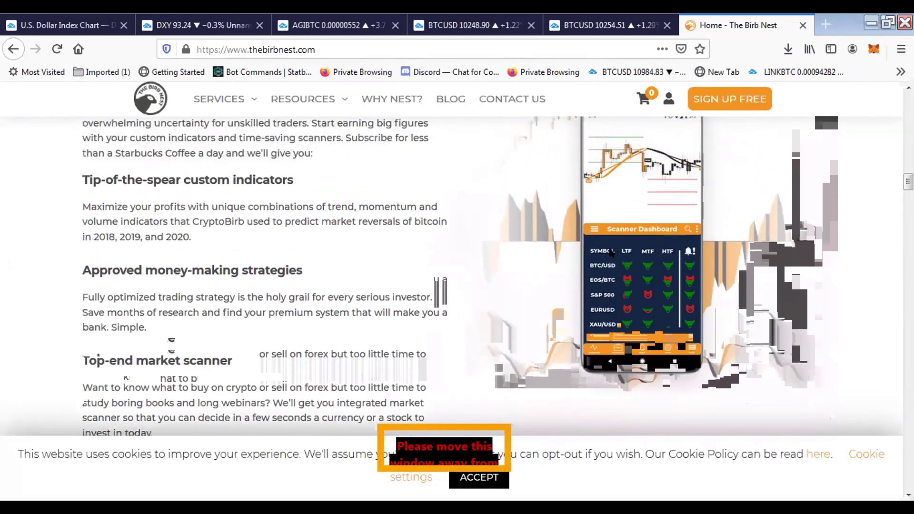
Step: Scroll past the analysts, pricing teaser and testimonials to the founder's introduction letter
{"action": "scroll", "coordinate": [611, 252], "scroll_direction": "up", "scroll_amount": 5}
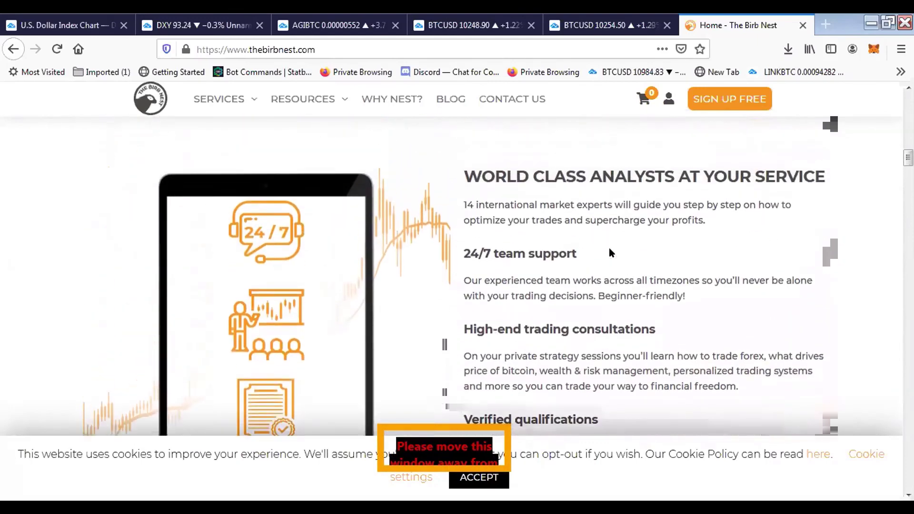
{"action": "scroll", "coordinate": [611, 252], "scroll_direction": "up", "scroll_amount": 6}
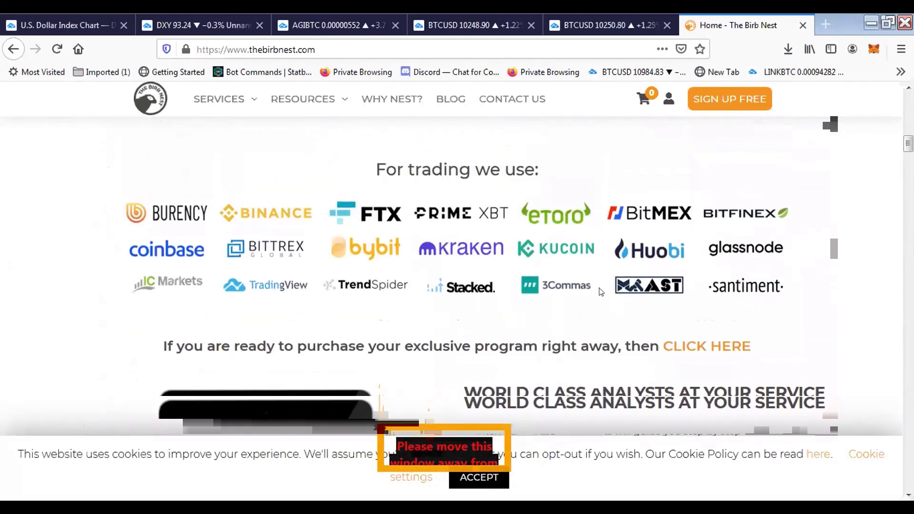
{"action": "scroll", "coordinate": [590, 322], "scroll_direction": "up", "scroll_amount": 3}
{"action": "scroll", "coordinate": [590, 322], "scroll_direction": "down", "scroll_amount": 5}
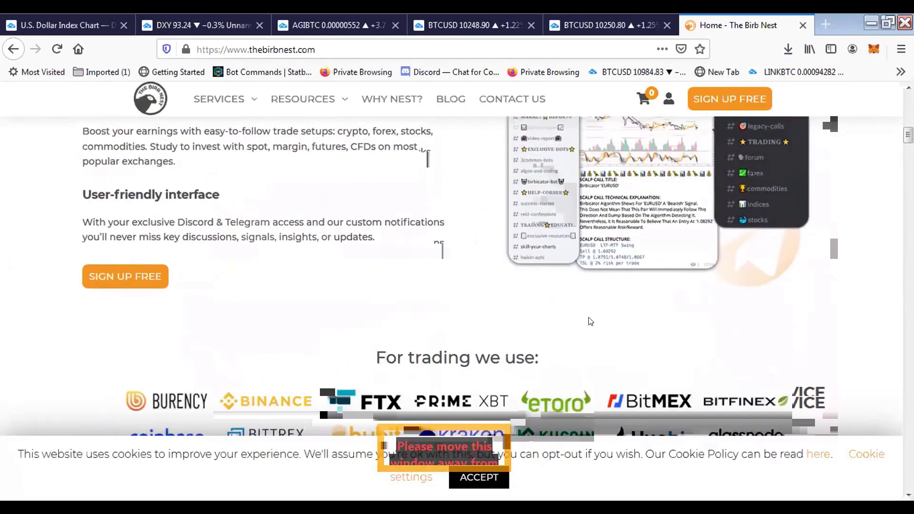
{"action": "scroll", "coordinate": [591, 321], "scroll_direction": "down", "scroll_amount": 7}
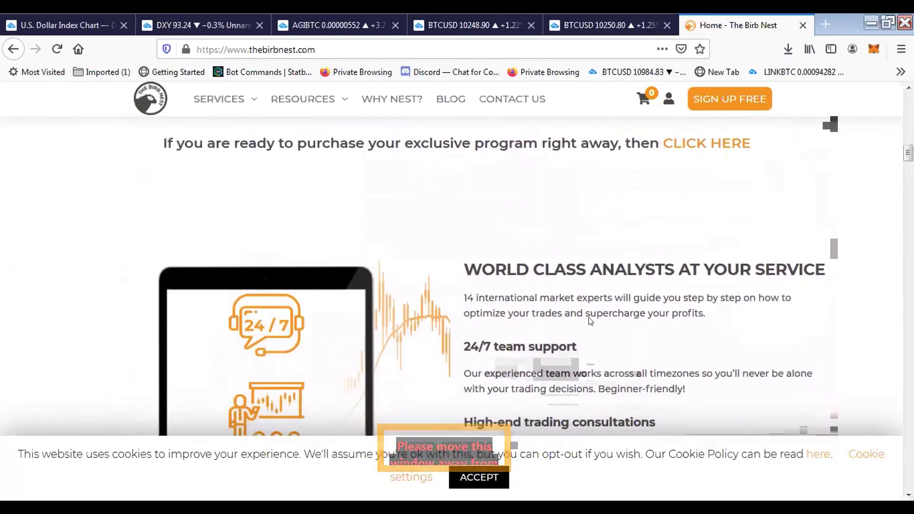
{"action": "scroll", "coordinate": [589, 317], "scroll_direction": "down", "scroll_amount": 10}
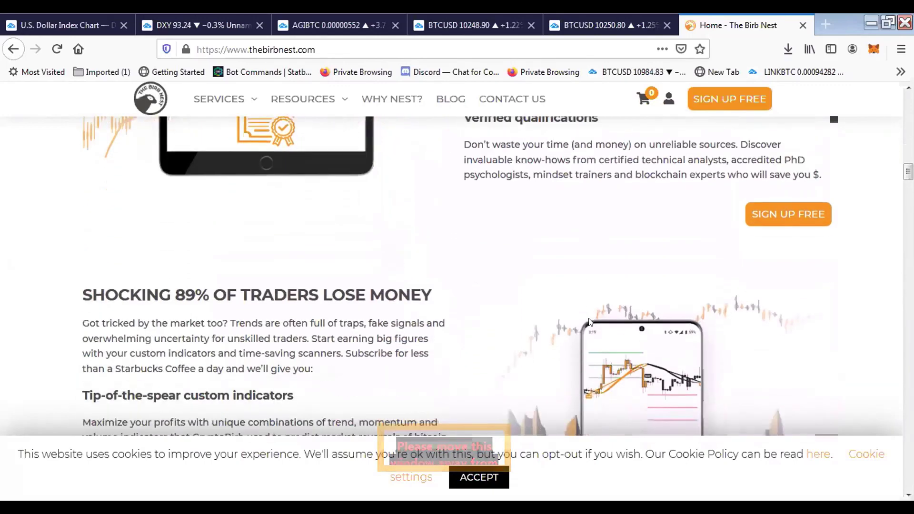
{"action": "scroll", "coordinate": [586, 322], "scroll_direction": "down", "scroll_amount": 9}
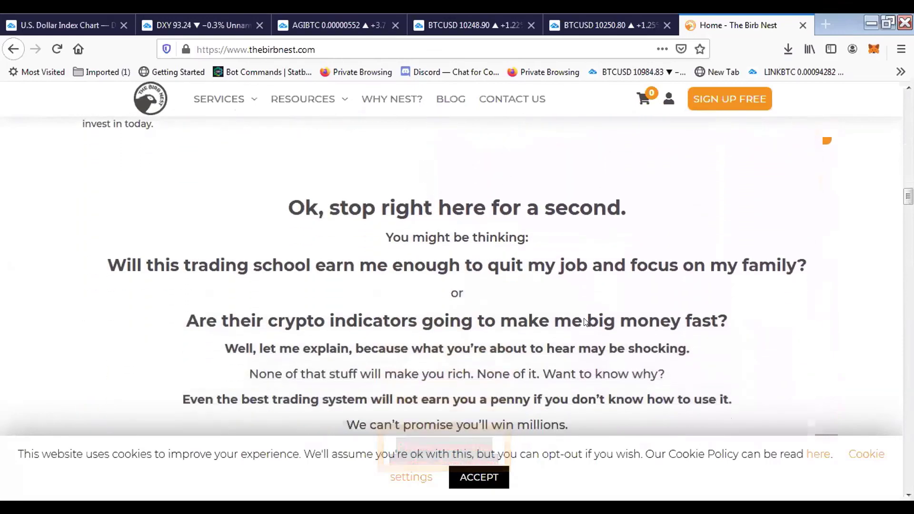
{"action": "scroll", "coordinate": [585, 318], "scroll_direction": "down", "scroll_amount": 10}
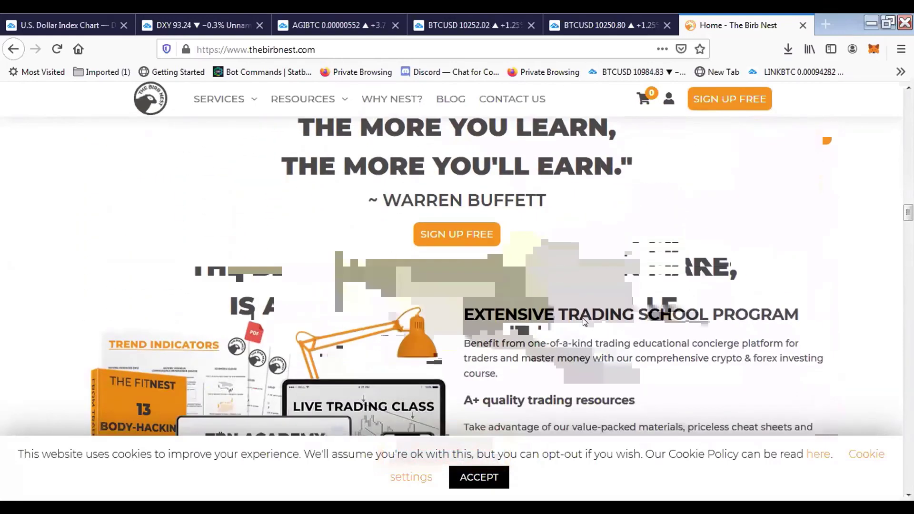
{"action": "scroll", "coordinate": [584, 312], "scroll_direction": "down", "scroll_amount": 6}
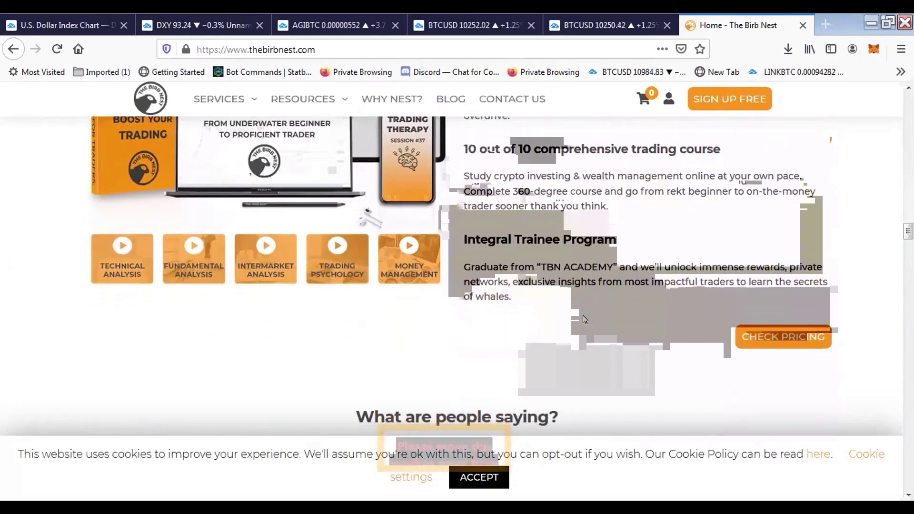
{"action": "scroll", "coordinate": [586, 318], "scroll_direction": "down", "scroll_amount": 10}
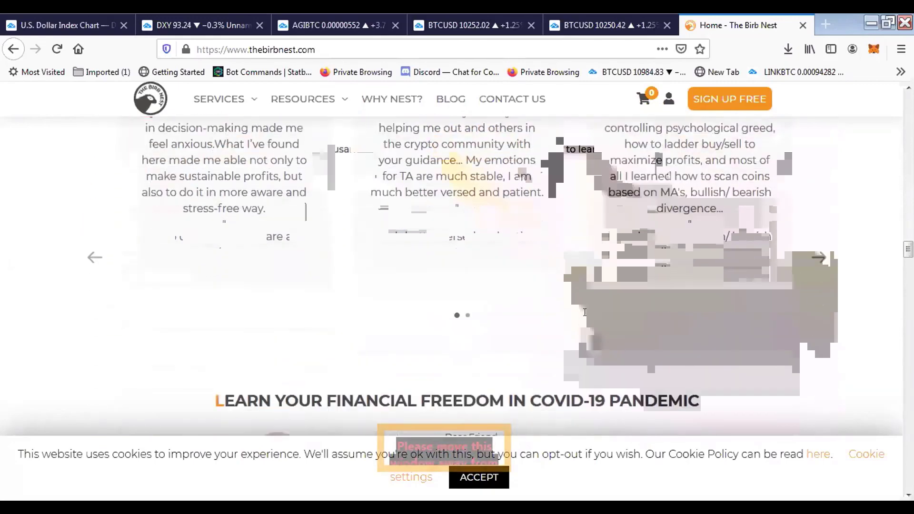
{"action": "scroll", "coordinate": [585, 315], "scroll_direction": "down", "scroll_amount": 3}
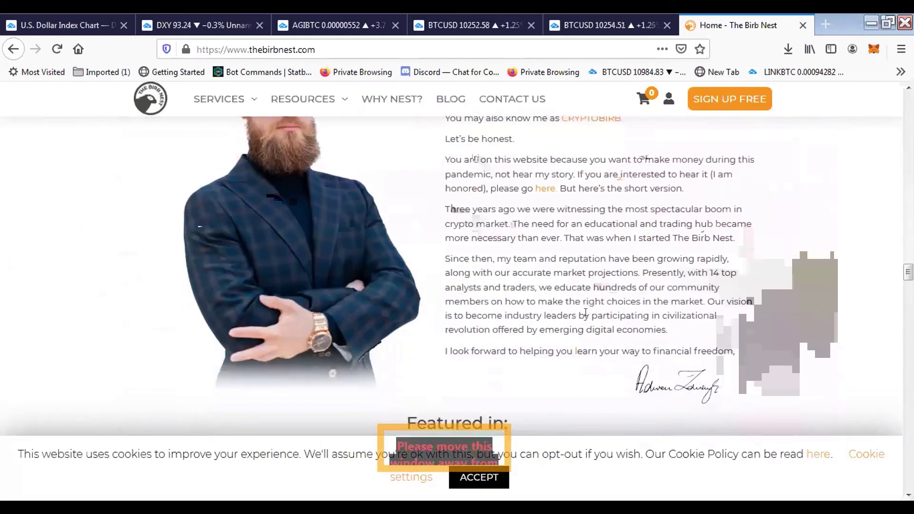
Step: Scroll past the Featured in logos and timeline to the reports, interviews and keynotes collage
{"action": "scroll", "coordinate": [586, 318], "scroll_direction": "down", "scroll_amount": 2}
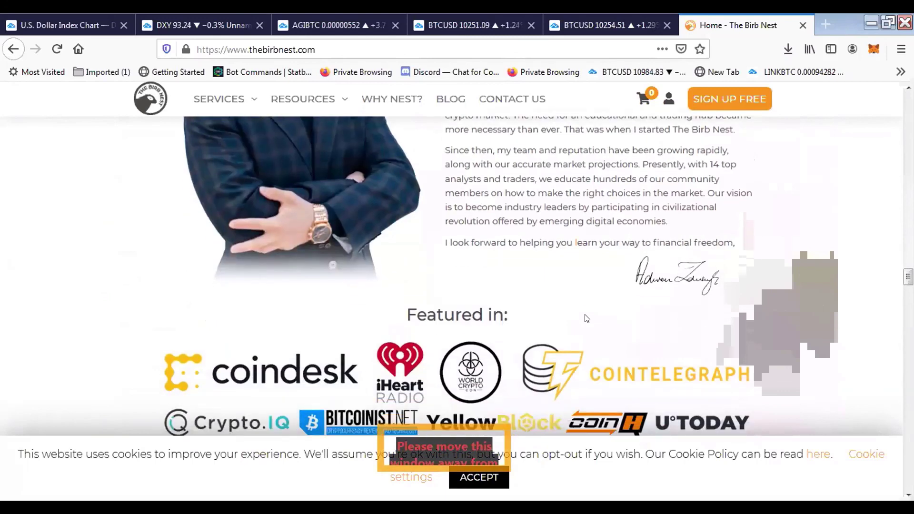
{"action": "scroll", "coordinate": [584, 316], "scroll_direction": "down", "scroll_amount": 1}
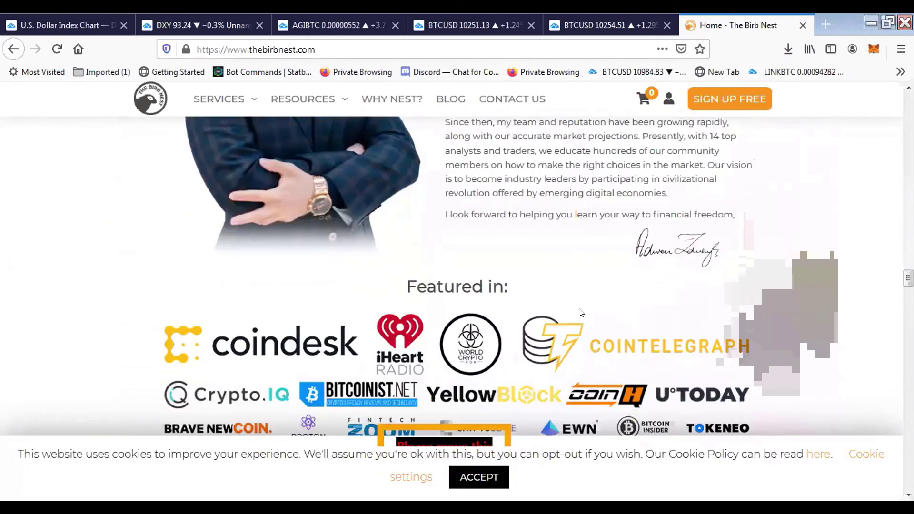
{"action": "scroll", "coordinate": [580, 314], "scroll_direction": "down", "scroll_amount": 2}
{"action": "scroll", "coordinate": [580, 313], "scroll_direction": "down", "scroll_amount": 2}
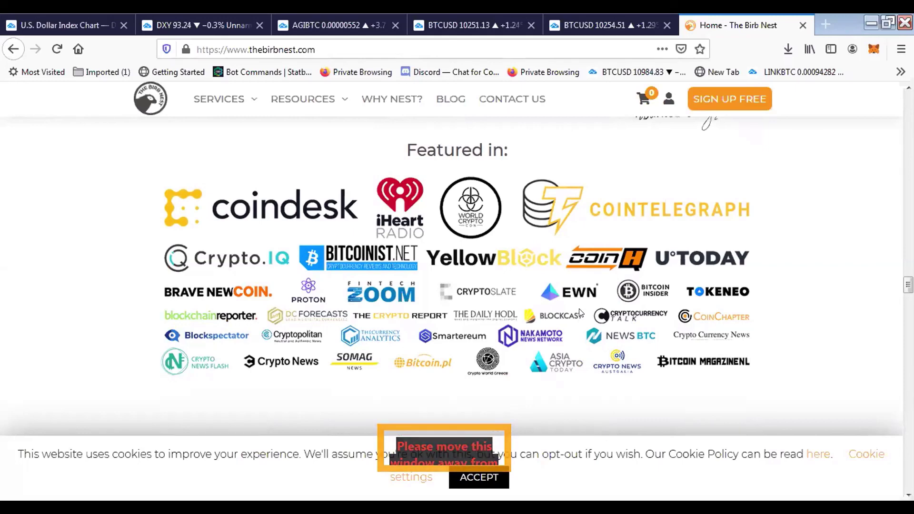
{"action": "scroll", "coordinate": [580, 313], "scroll_direction": "down", "scroll_amount": 3}
{"action": "scroll", "coordinate": [577, 309], "scroll_direction": "down", "scroll_amount": 10}
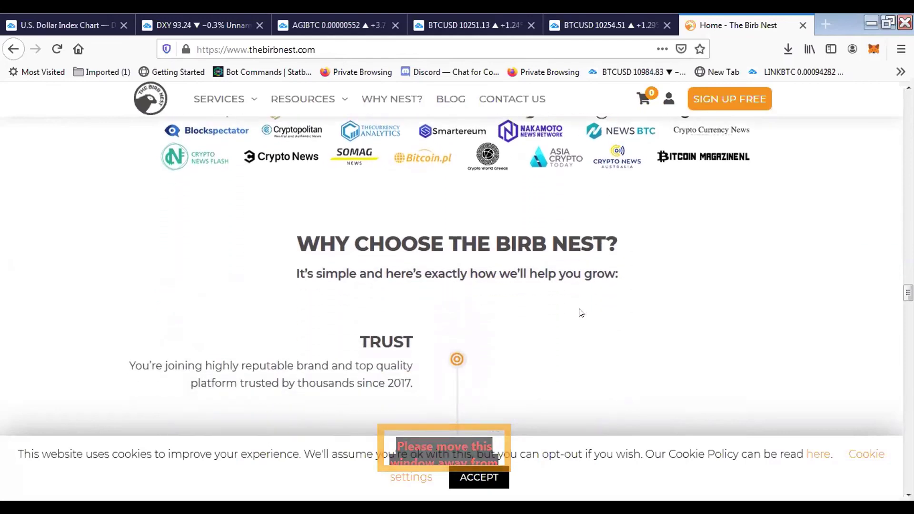
{"action": "scroll", "coordinate": [582, 317], "scroll_direction": "down", "scroll_amount": 4}
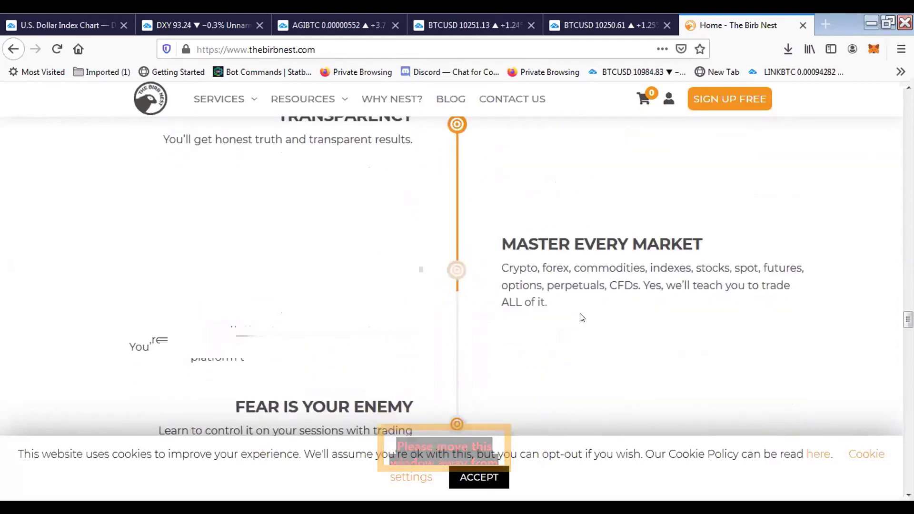
{"action": "scroll", "coordinate": [582, 317], "scroll_direction": "down", "scroll_amount": 14}
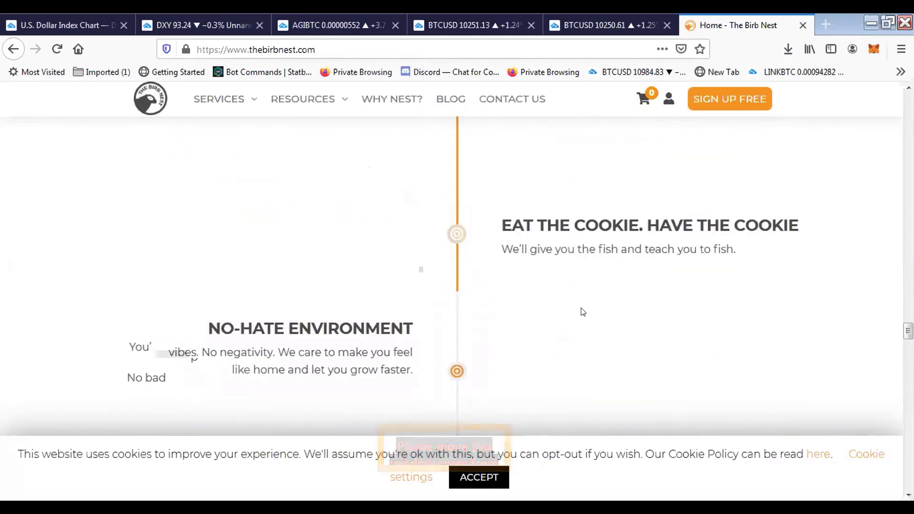
{"action": "scroll", "coordinate": [585, 312], "scroll_direction": "down", "scroll_amount": 1}
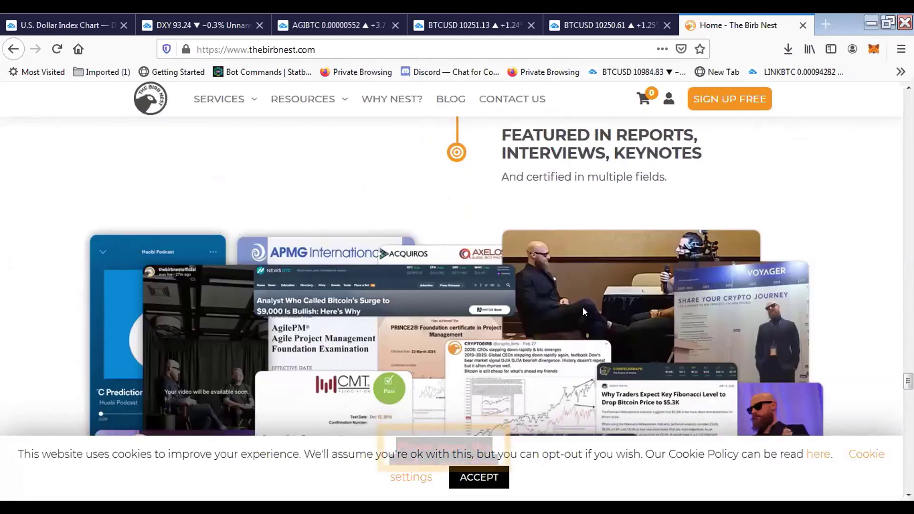
{"action": "scroll", "coordinate": [584, 310], "scroll_direction": "down", "scroll_amount": 2}
Step: Scroll down to the 13 Body-Hacking Secrets free ebook section from THE FITNEST
{"action": "scroll", "coordinate": [583, 308], "scroll_direction": "down", "scroll_amount": 3}
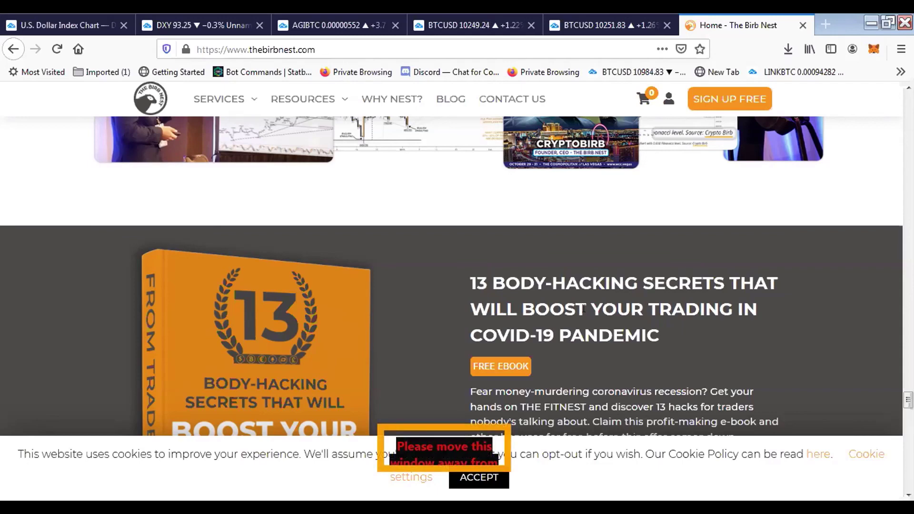
Step: Scroll to the pricing cards: Calls Only $35, Exclusive Nest Club $99, Private Mentoring $379
{"action": "scroll", "coordinate": [586, 300], "scroll_direction": "down", "scroll_amount": 12}
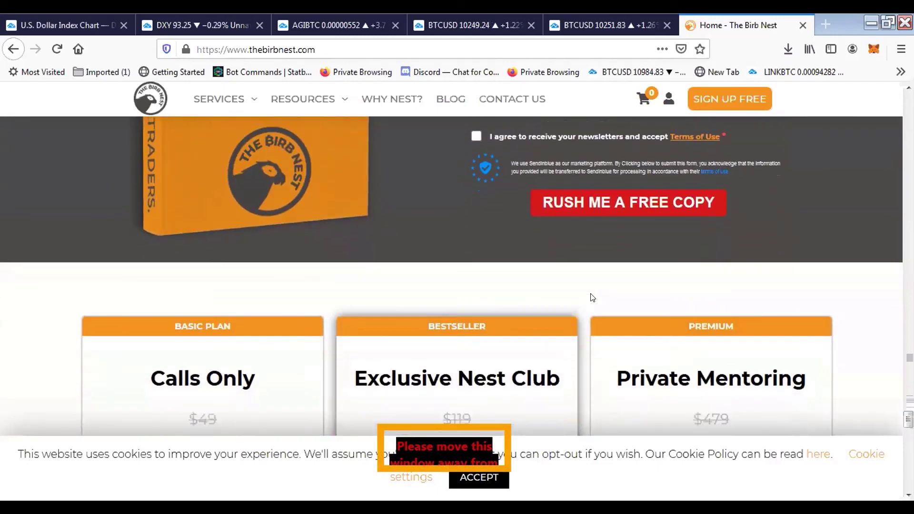
{"action": "scroll", "coordinate": [590, 298], "scroll_direction": "down", "scroll_amount": 4}
{"action": "scroll", "coordinate": [593, 291], "scroll_direction": "up", "scroll_amount": 5}
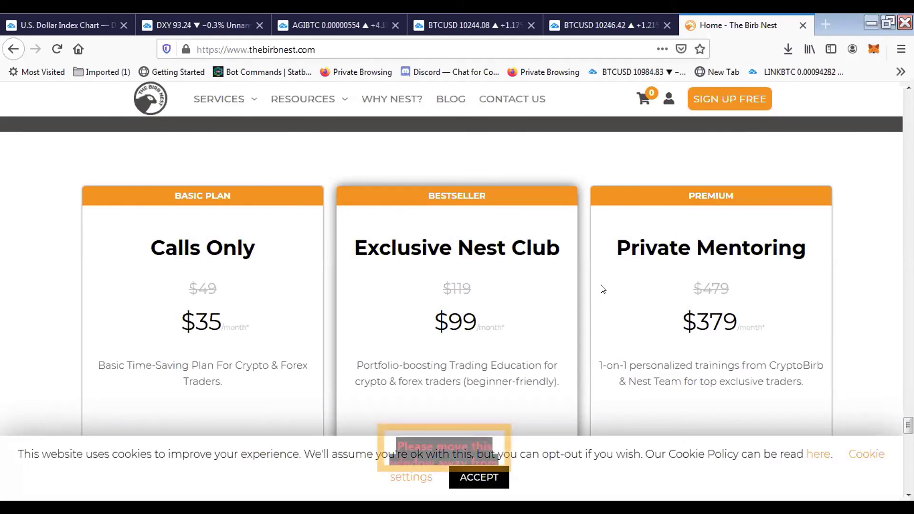
{"action": "scroll", "coordinate": [595, 293], "scroll_direction": "down", "scroll_amount": 5}
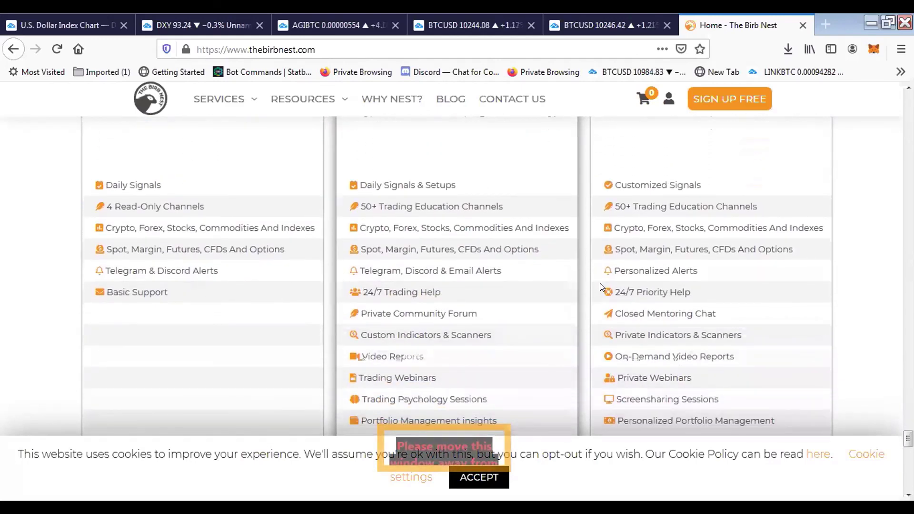